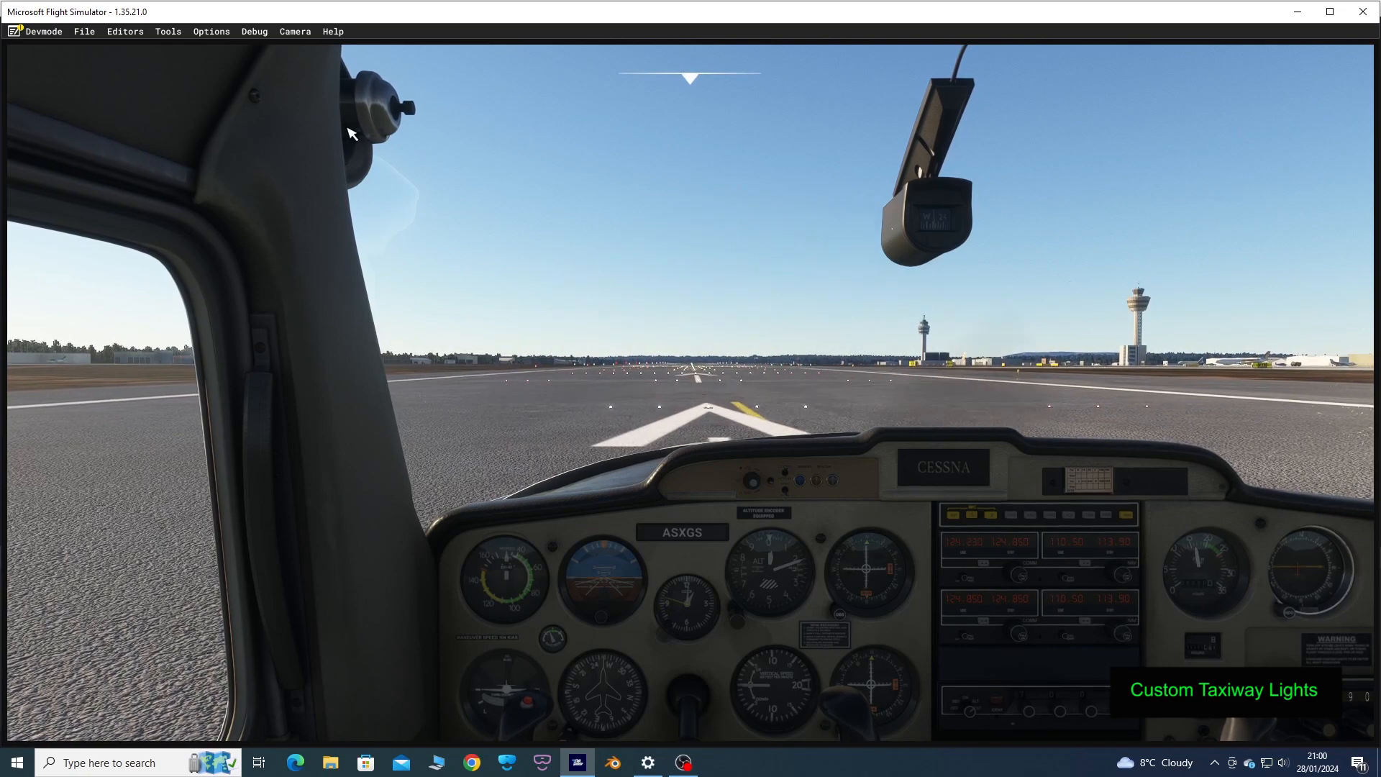
Switch to the developer camera and open the Gatwick.xml project from the Gatwick EGKK folder
click(295, 33)
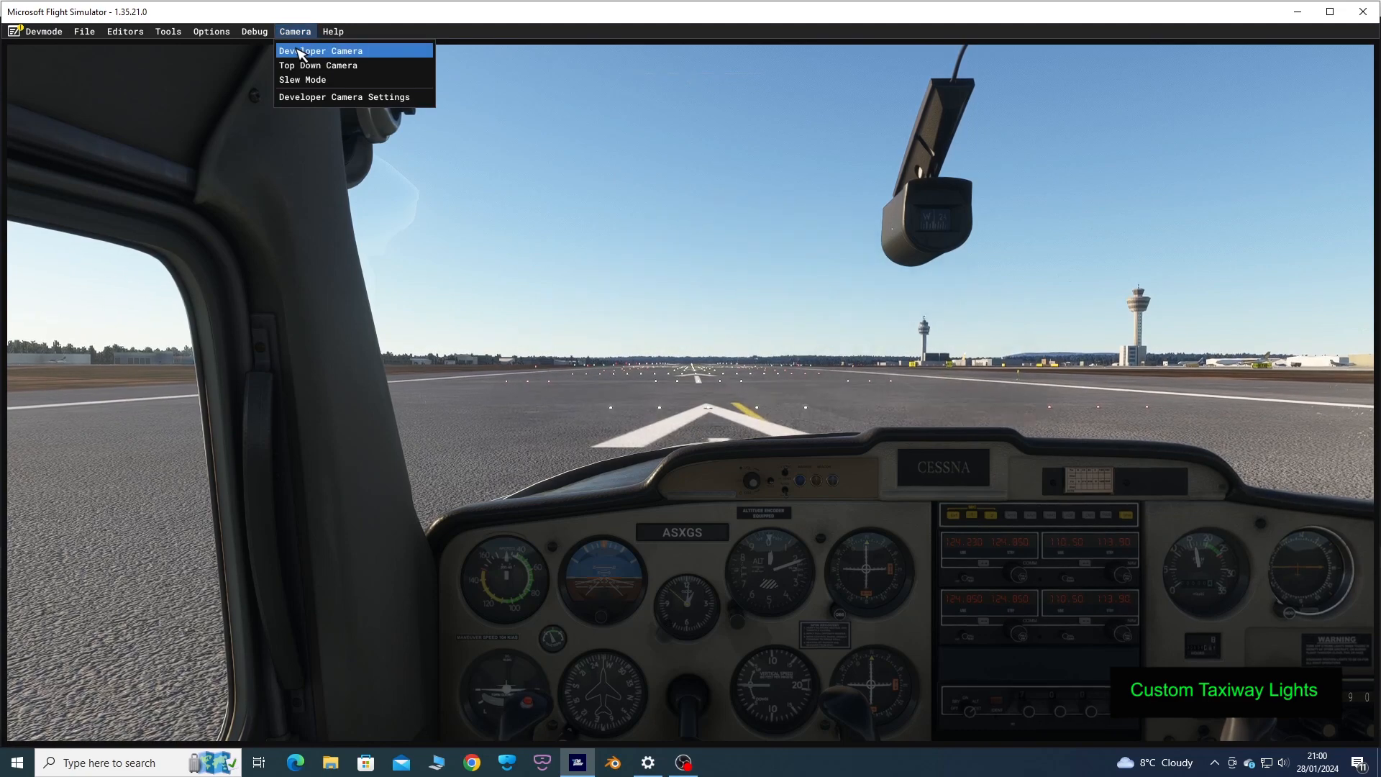
click(300, 52)
click(86, 36)
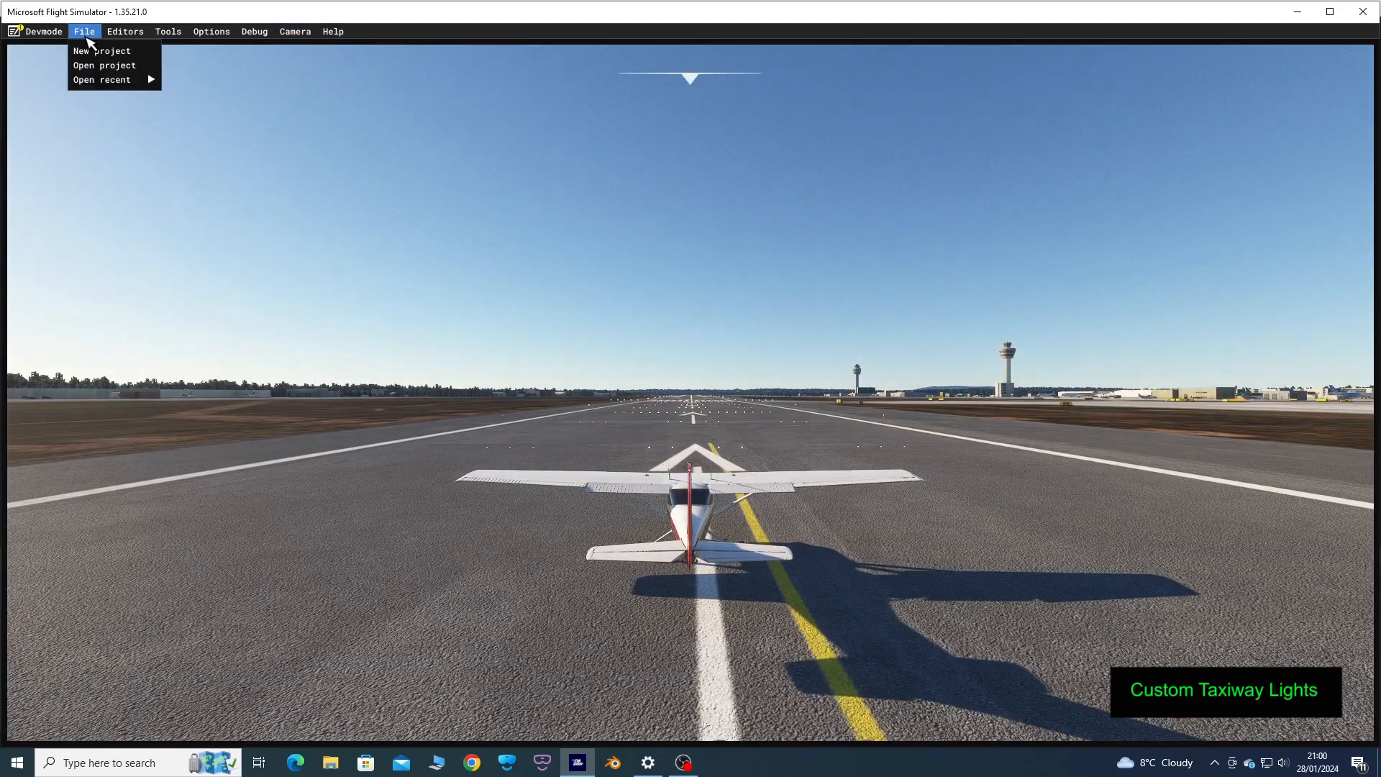
click(92, 67)
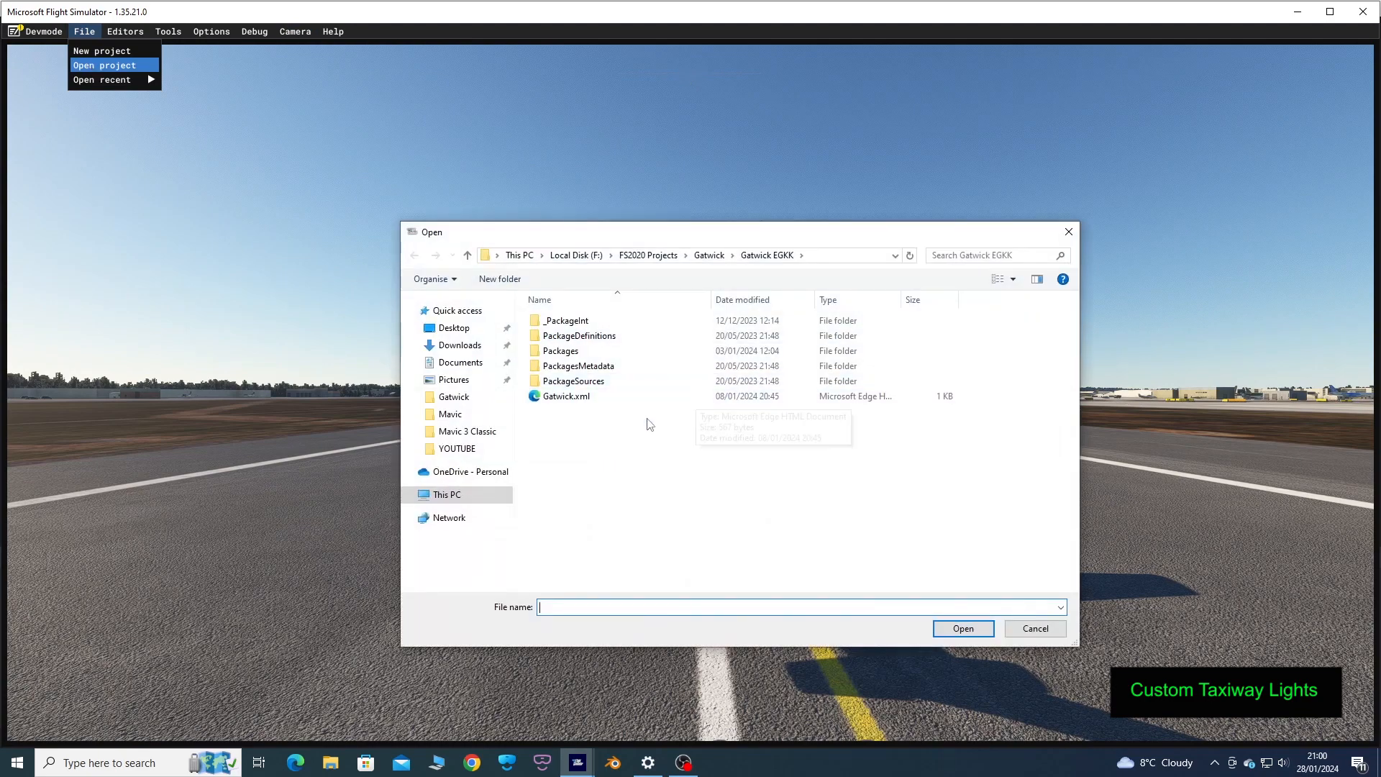
double_click(579, 399)
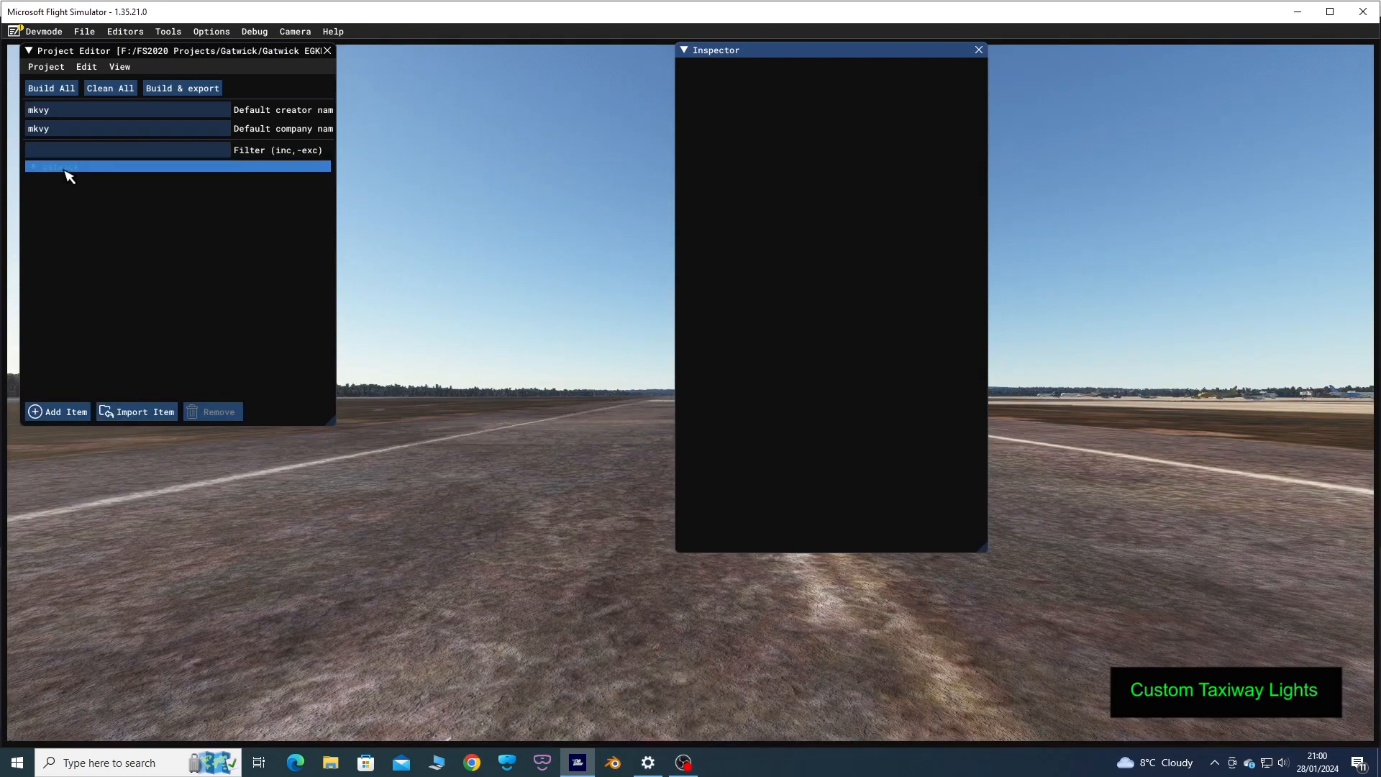
Load the project's myscene BGL asset group for scenery editing, and close the Material Editor and Inspector
click(33, 170)
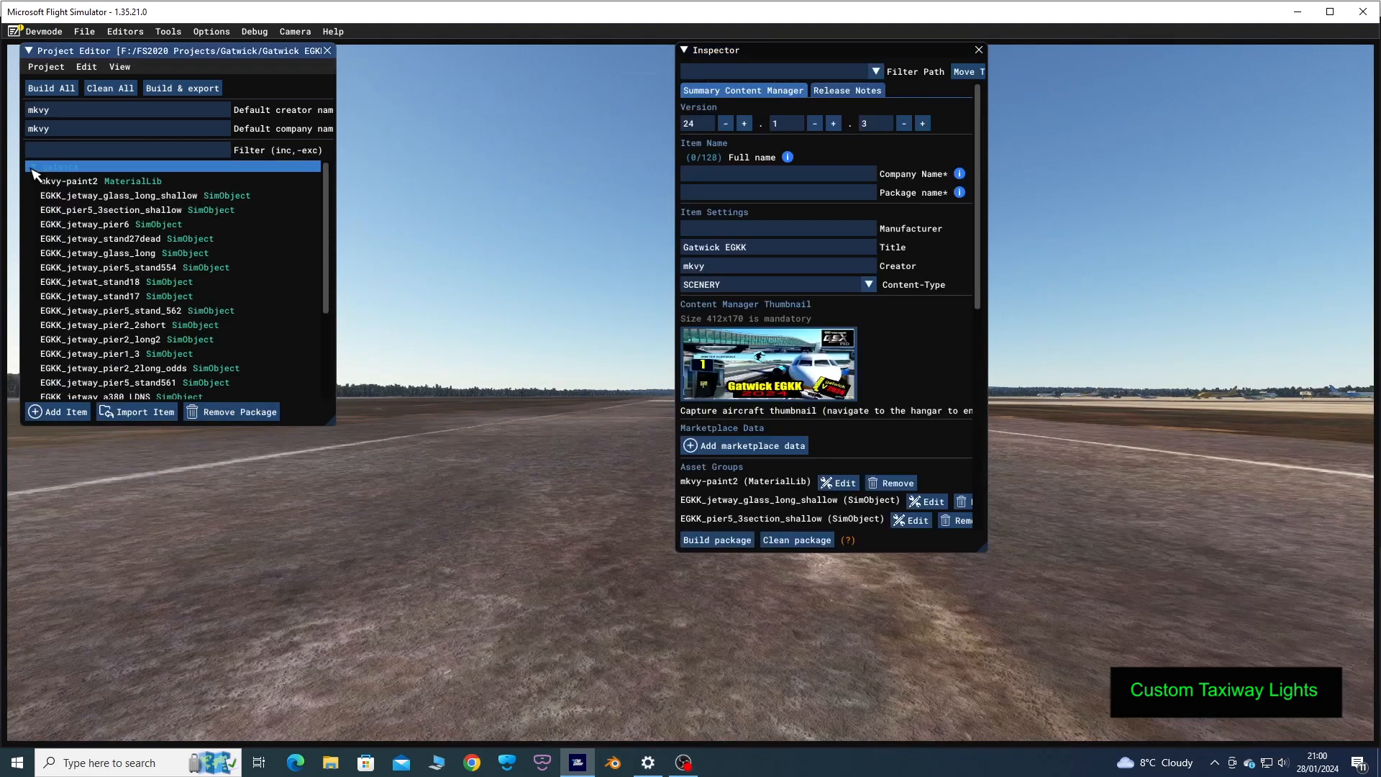
scroll(156, 345, down, 3)
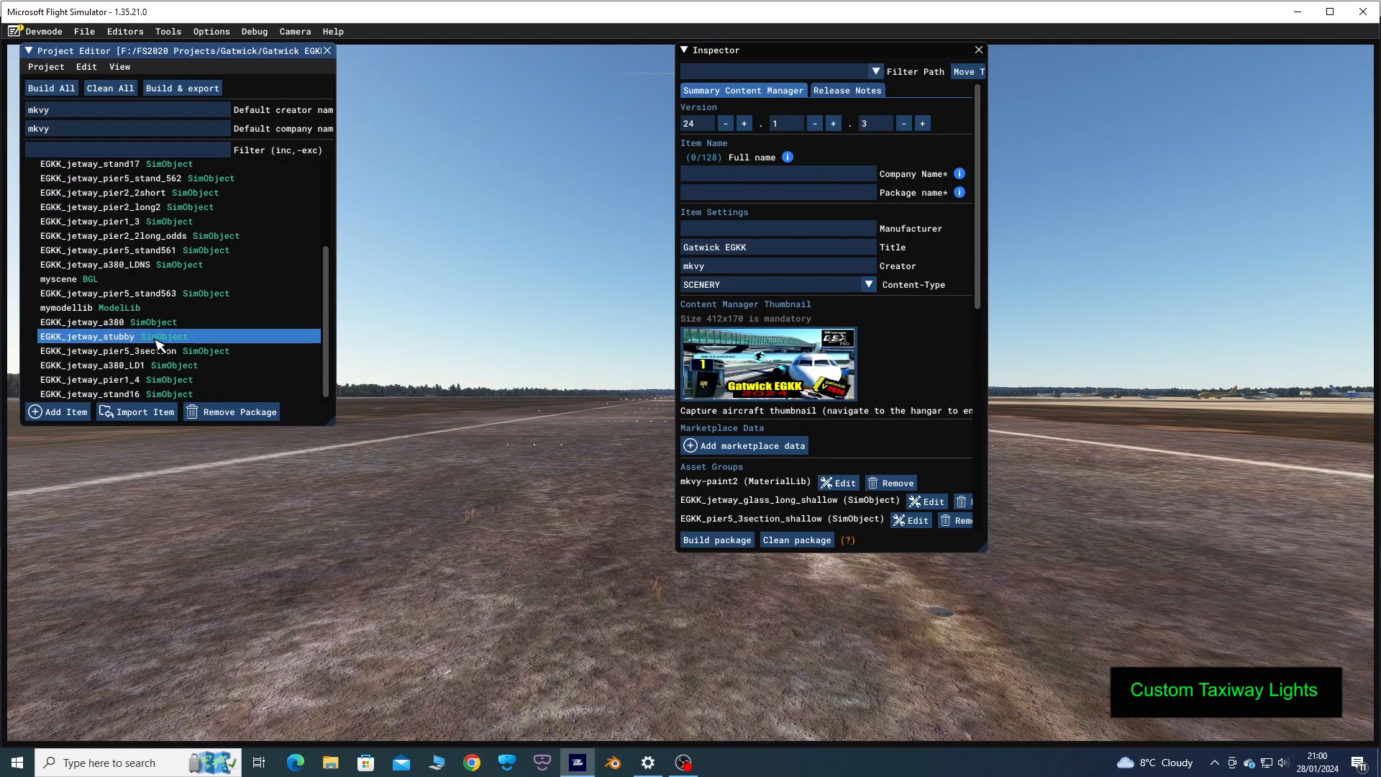
click(72, 279)
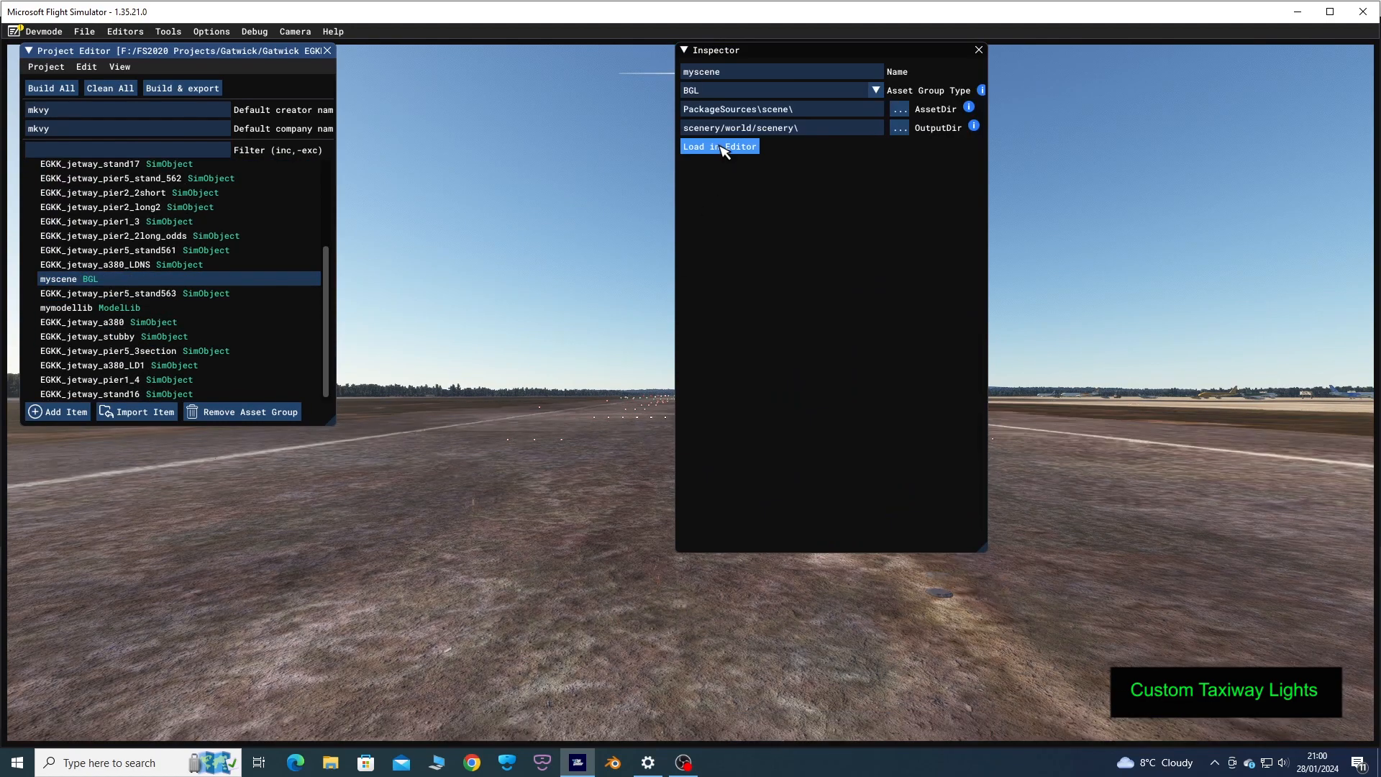
click(718, 146)
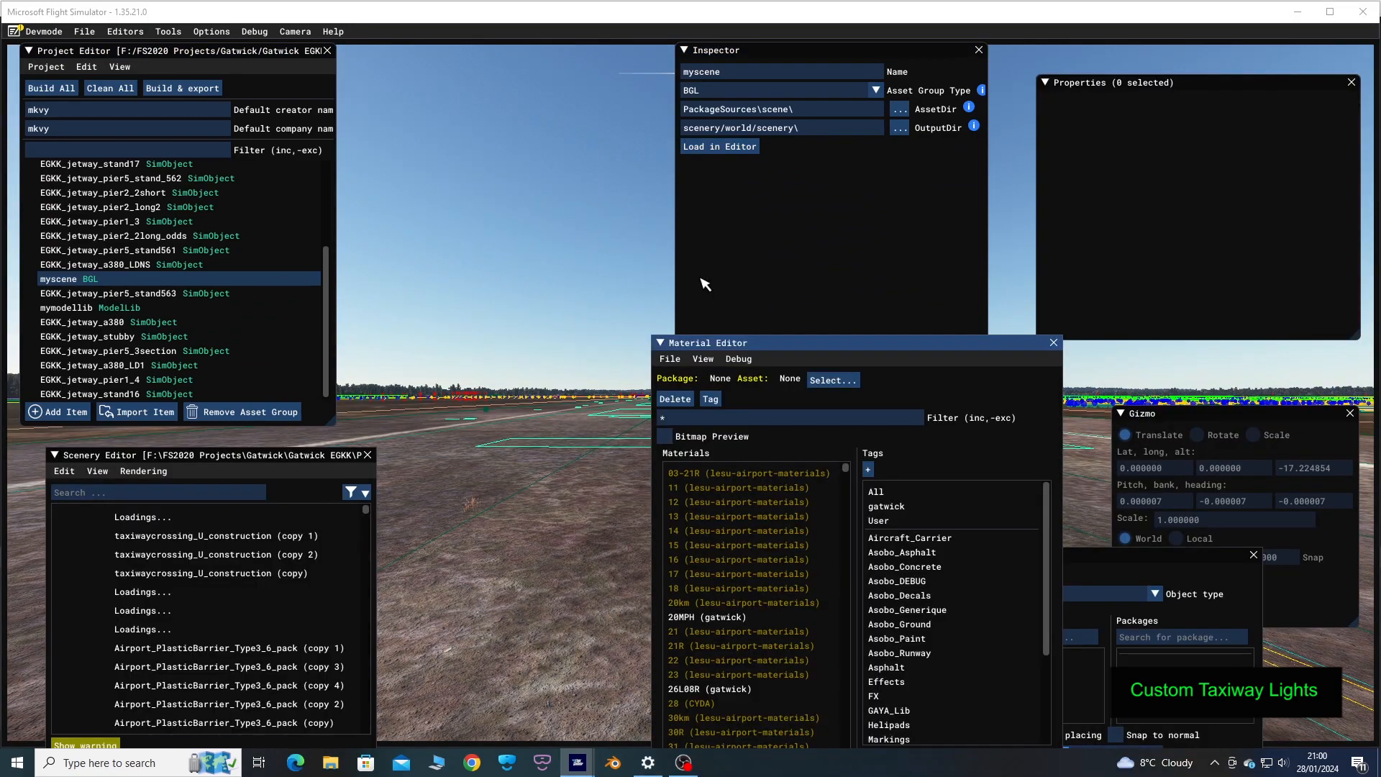
click(1054, 343)
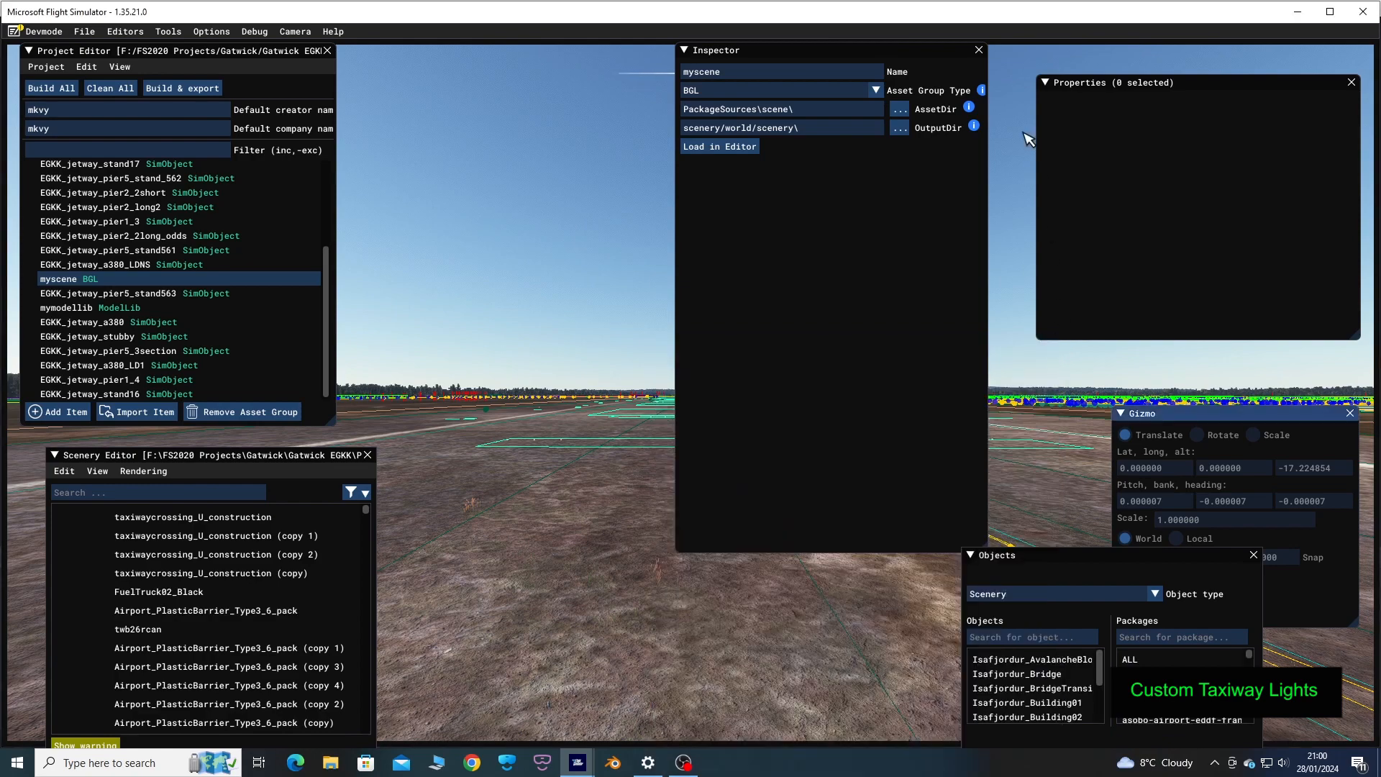
click(979, 50)
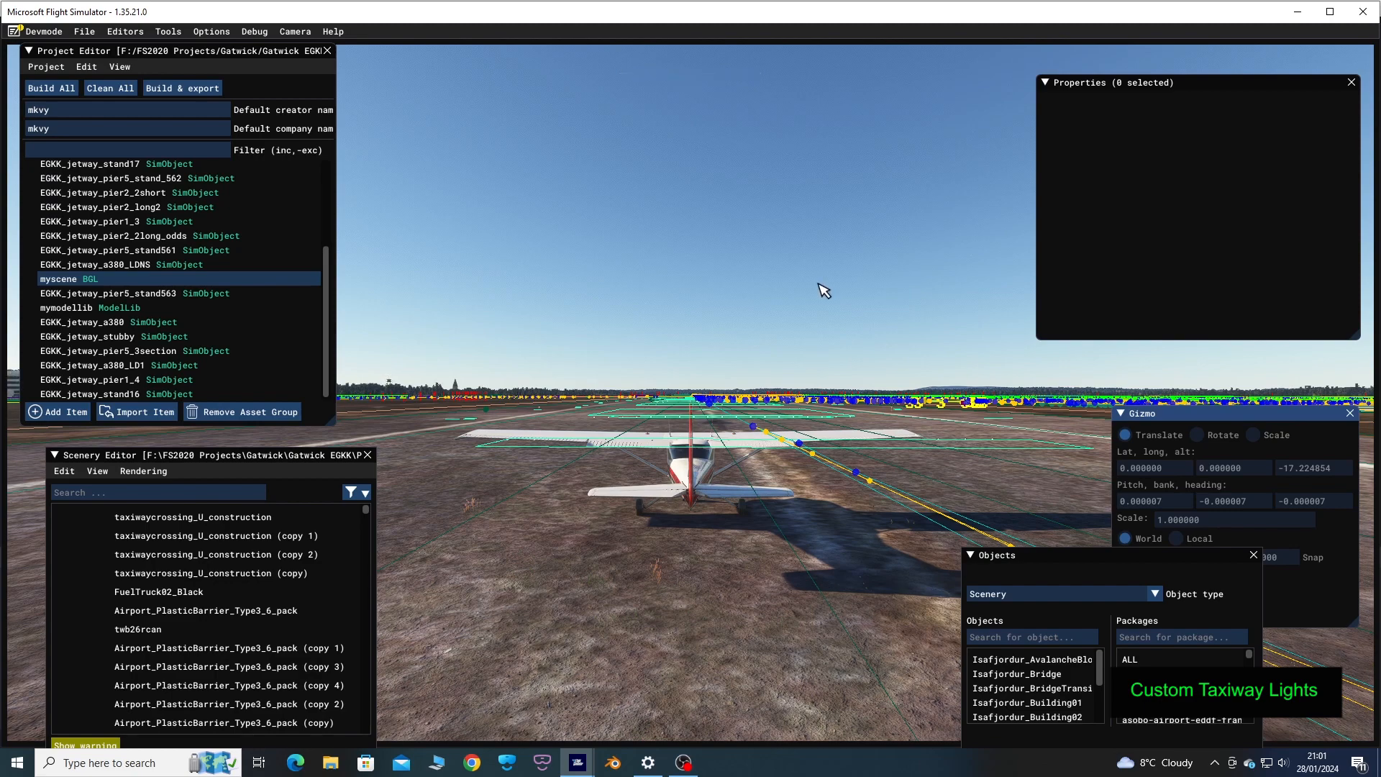
Split the QA taxi path on the yellow centreline between the stand 555 and stand 557 markings
right_drag(817, 305, 827, 396)
scroll(826, 397, down, 2)
scroll(831, 402, down, 5)
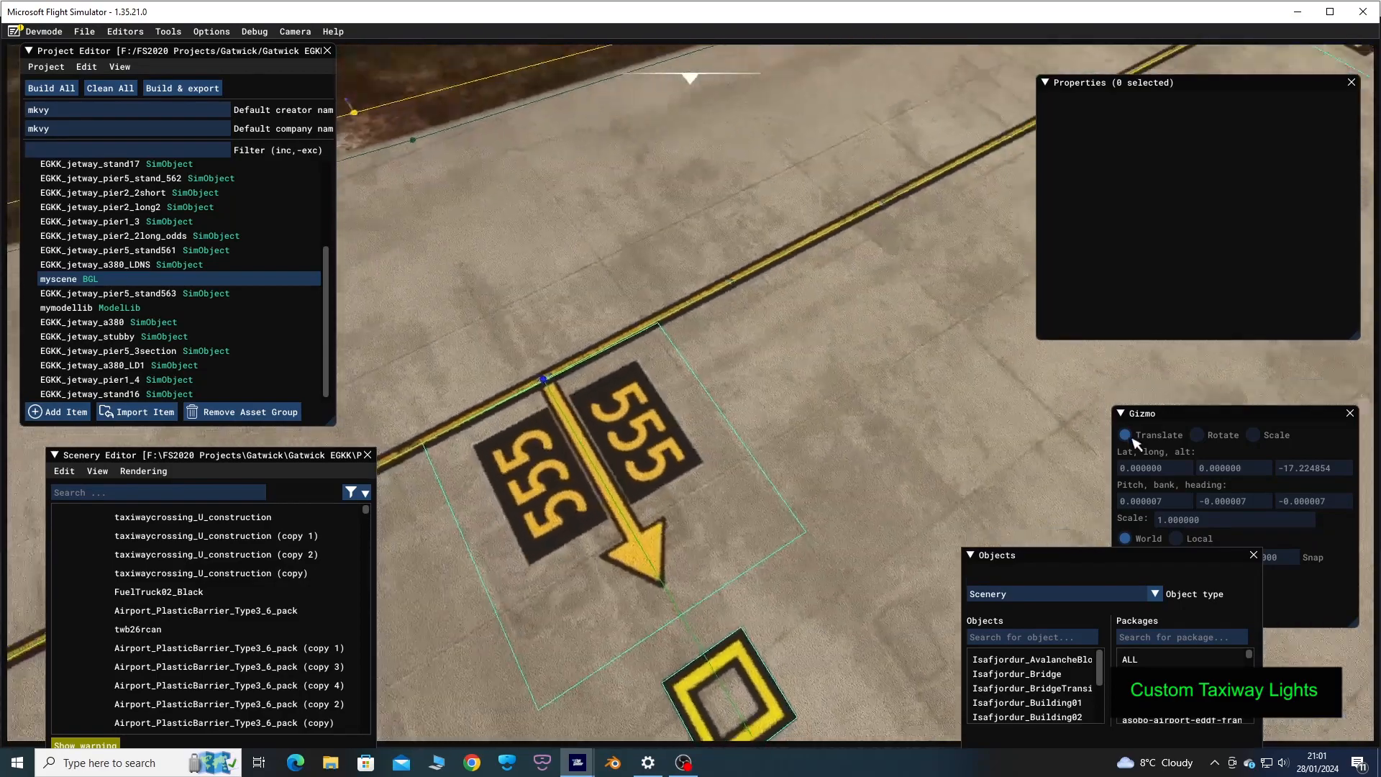
right_drag(809, 374, 1231, 389)
right_drag(871, 326, 980, 326)
scroll(880, 318, down, 2)
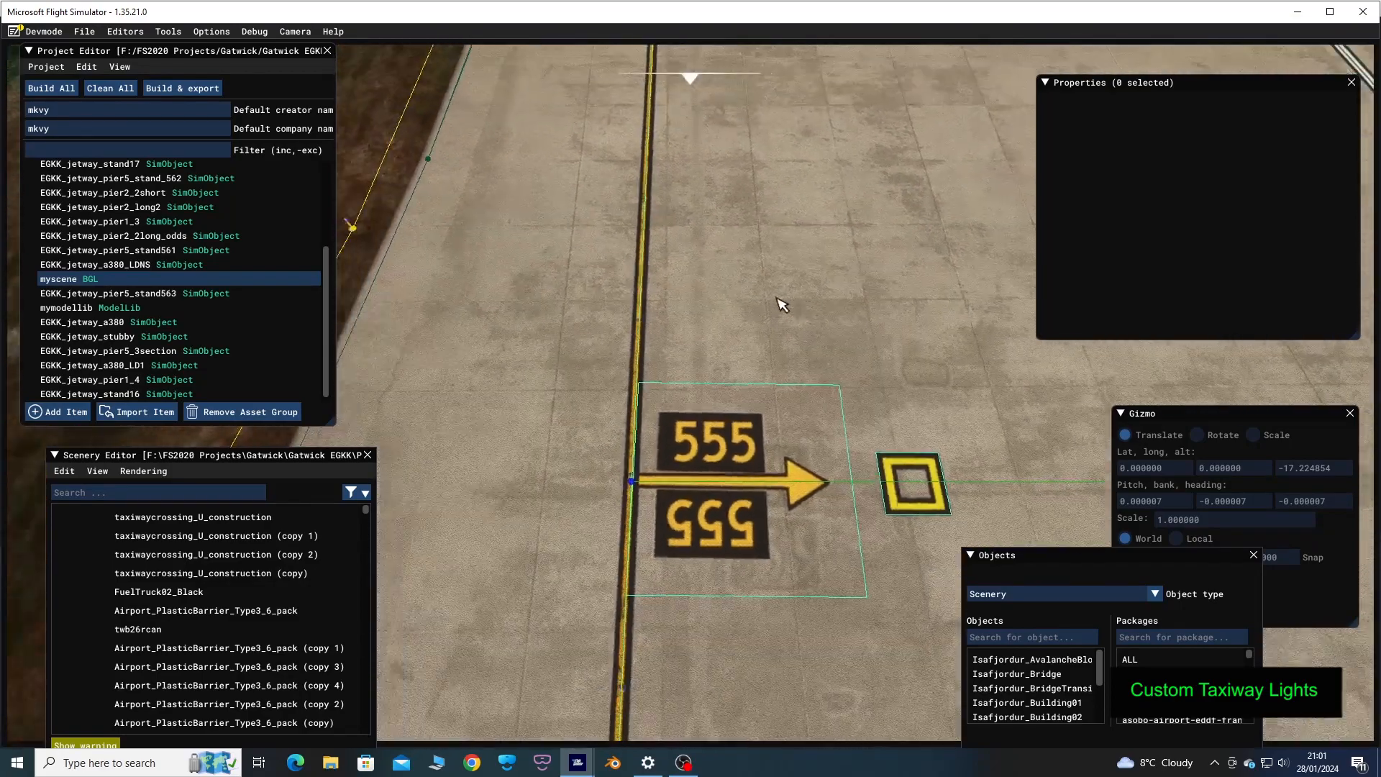
key(w)
key(a)
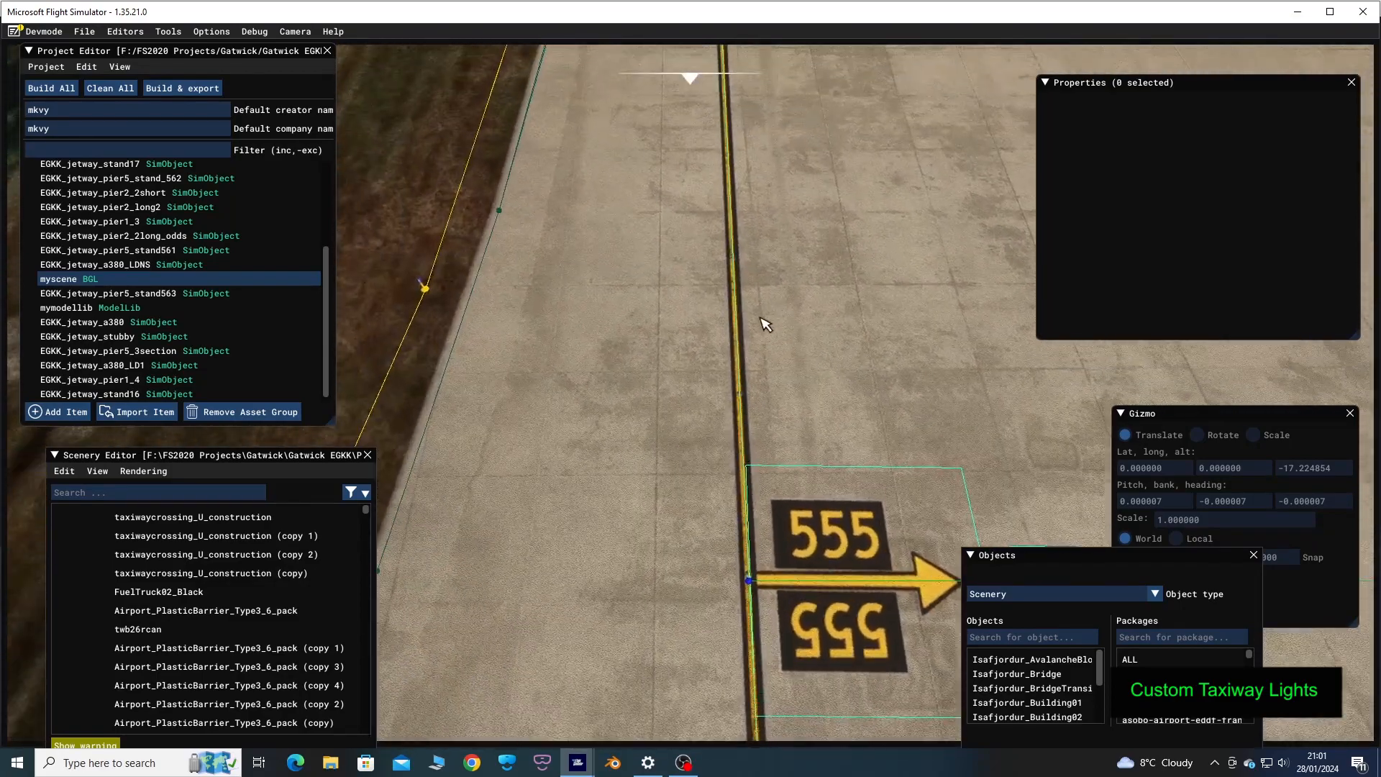
click(735, 322)
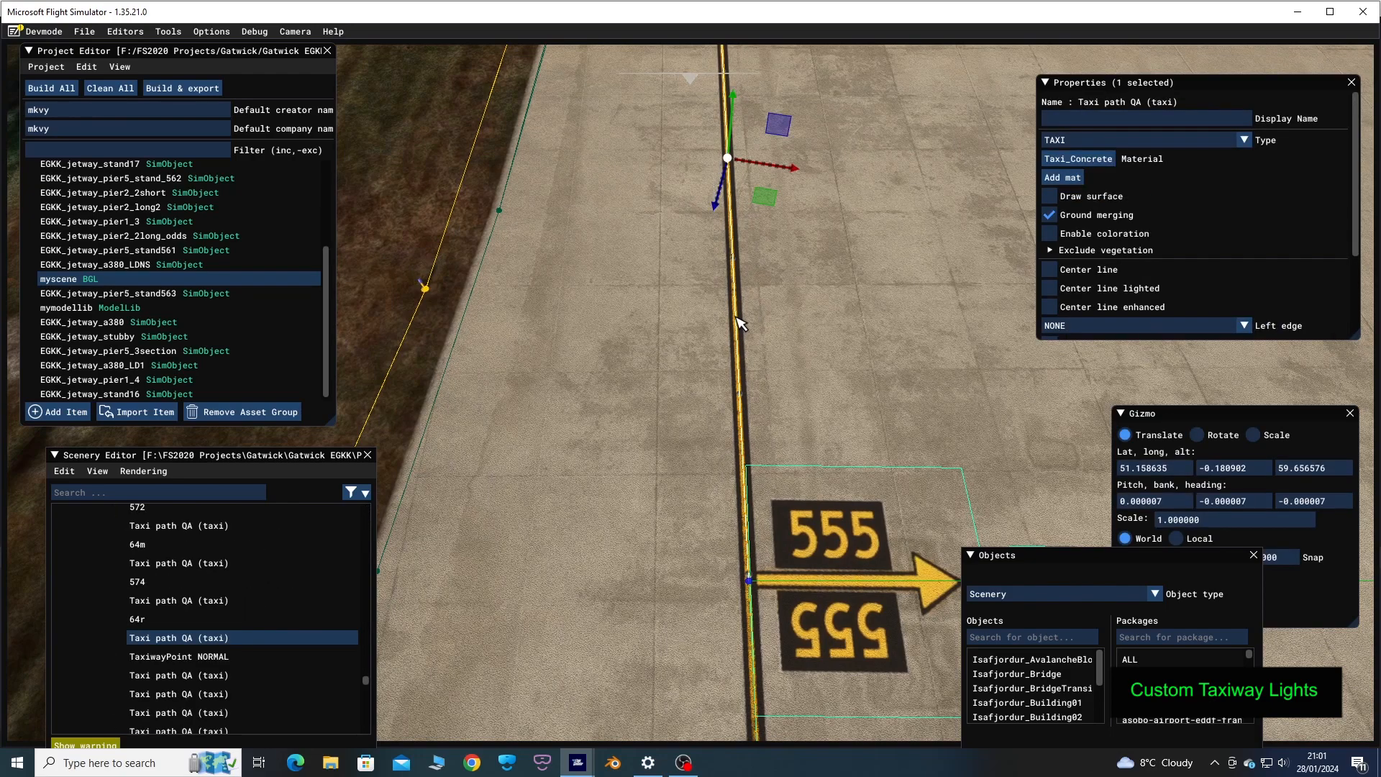
right_click(738, 323)
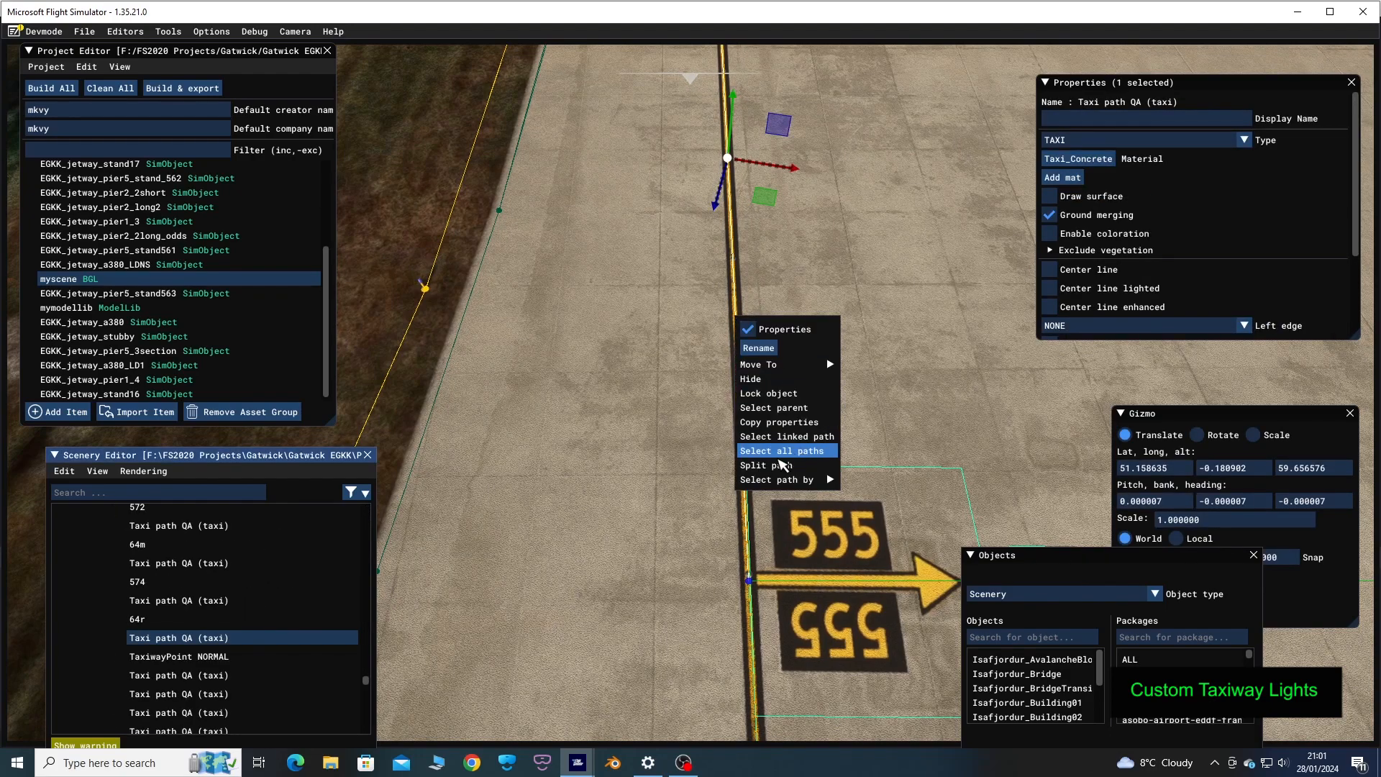
click(781, 465)
Select the taxiway point created by the split and enable one-click placing of NORMAL TaxiwayPoint objects
key(s)
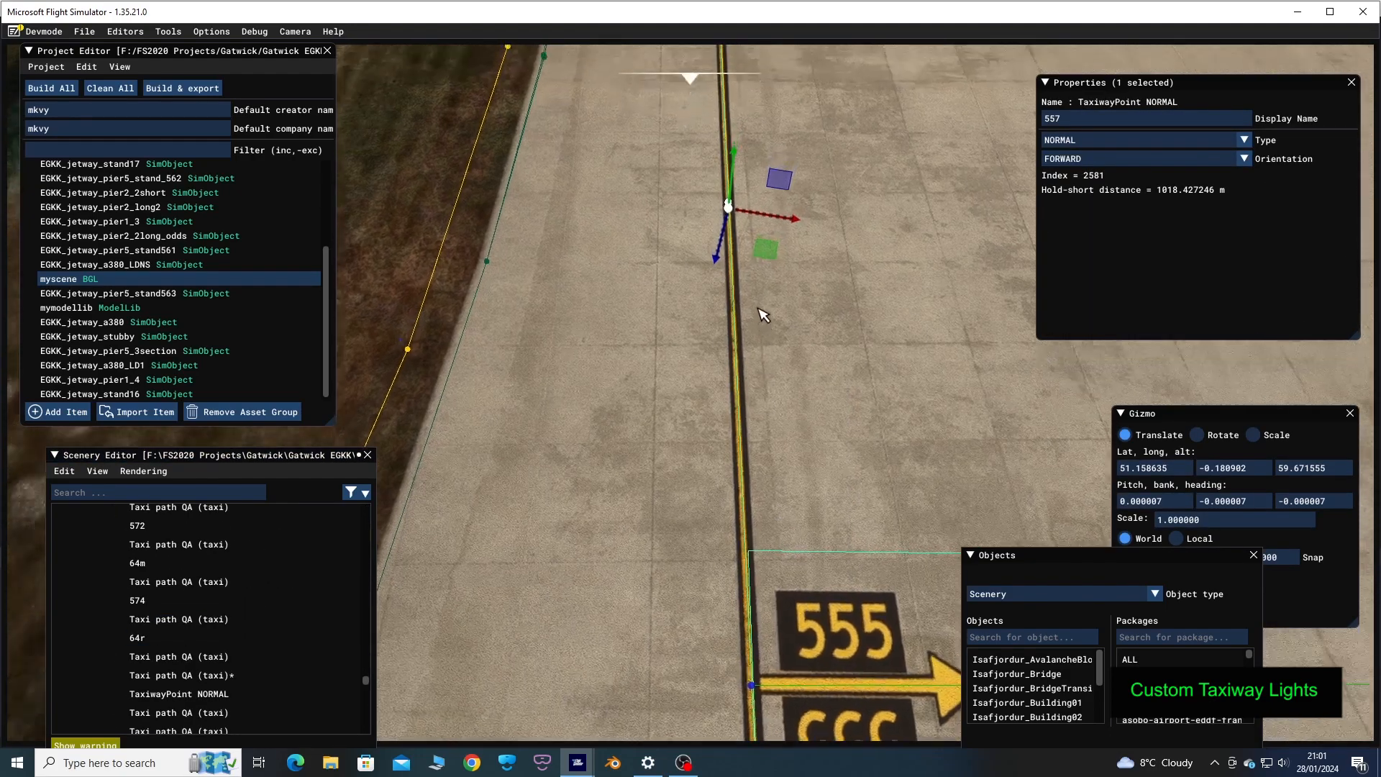
click(831, 352)
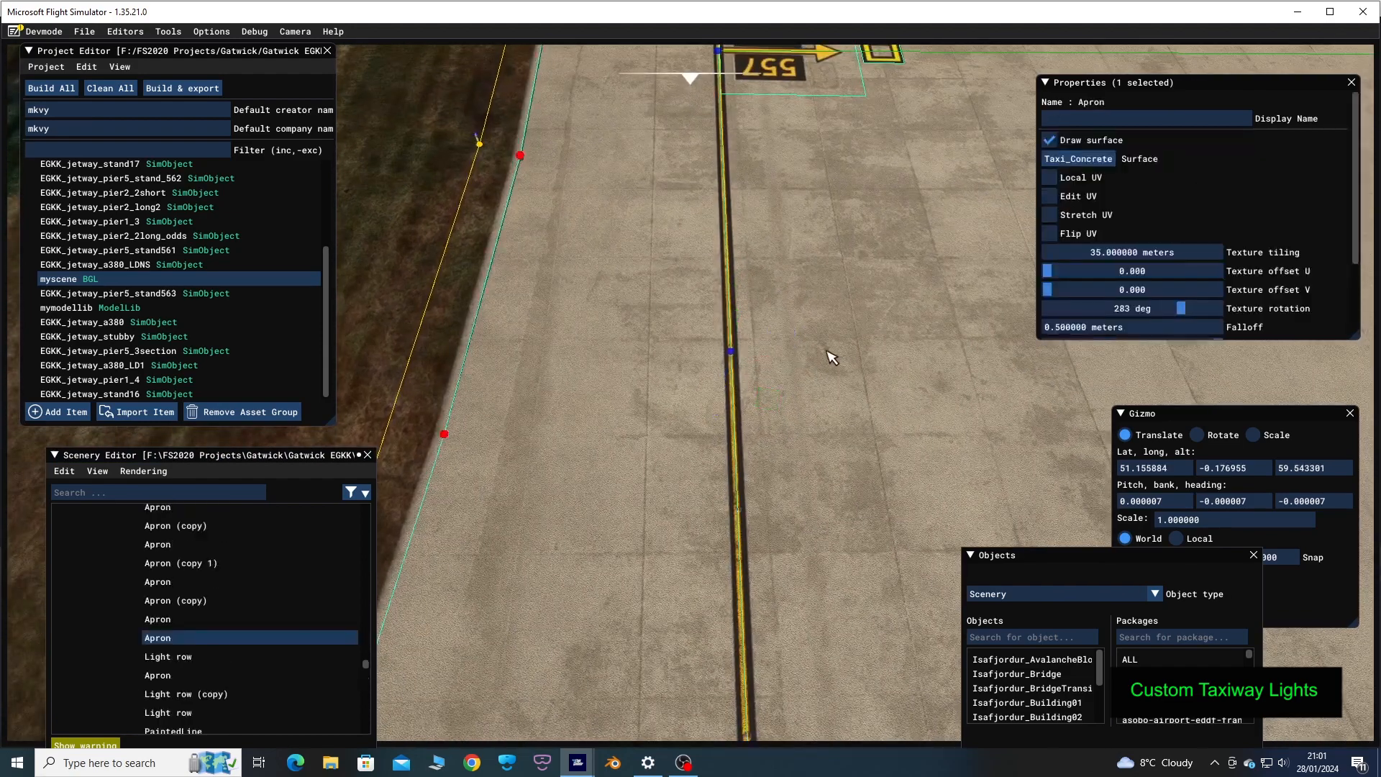
click(732, 352)
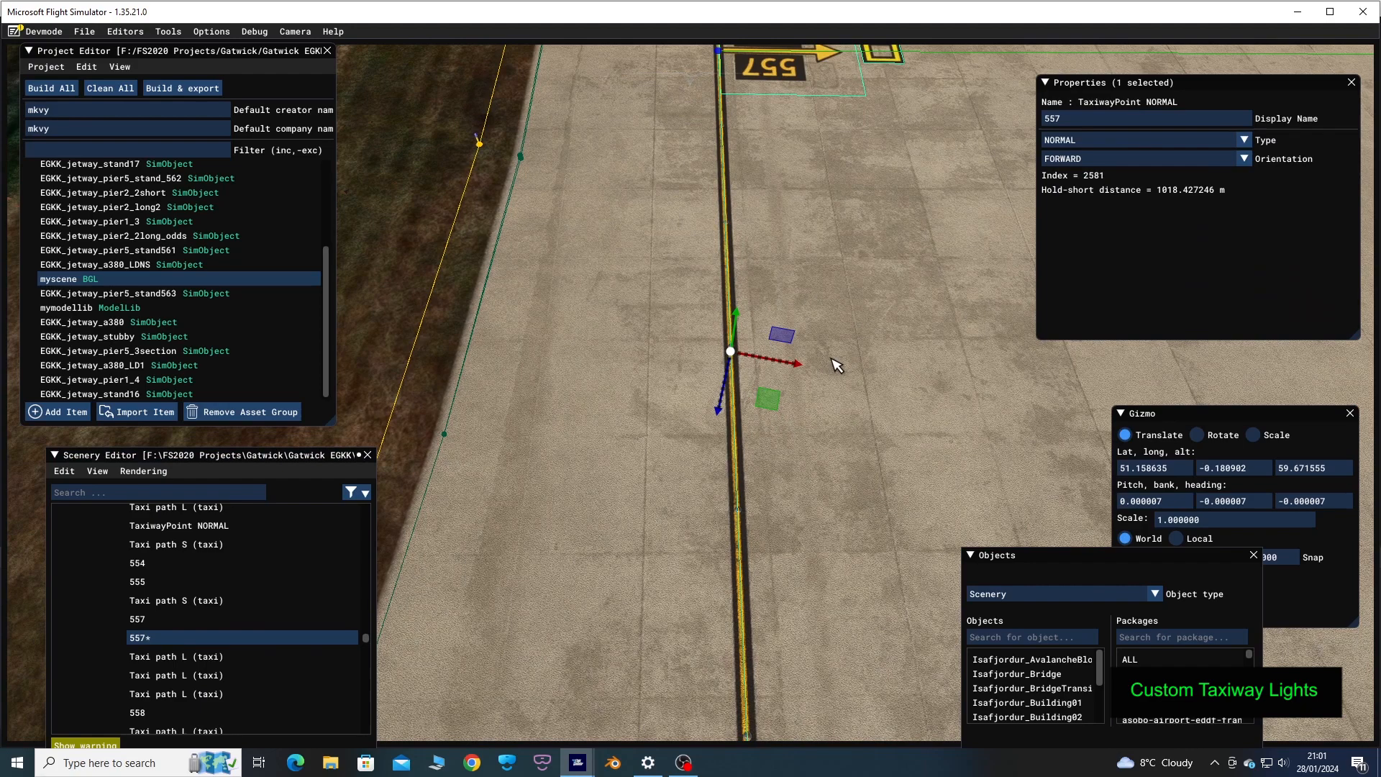
click(1155, 594)
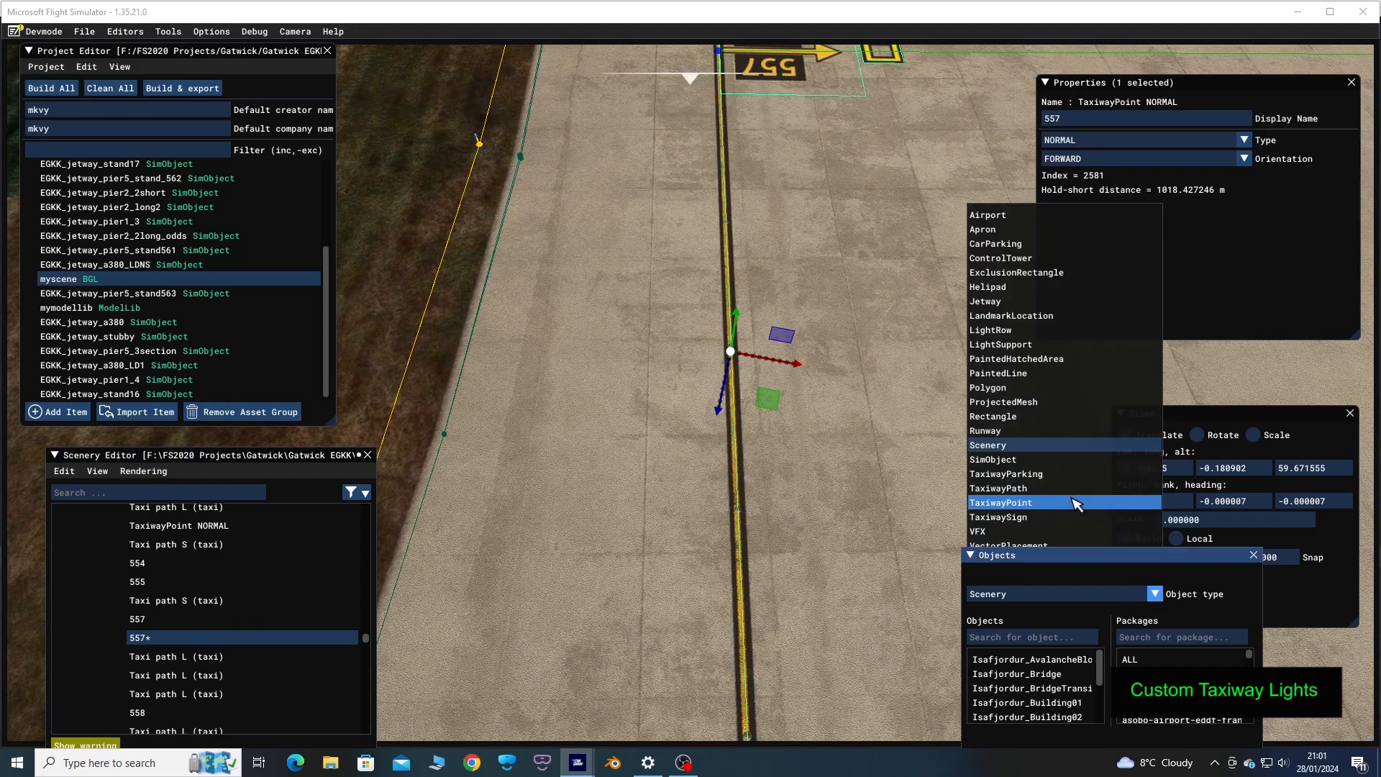
click(1021, 503)
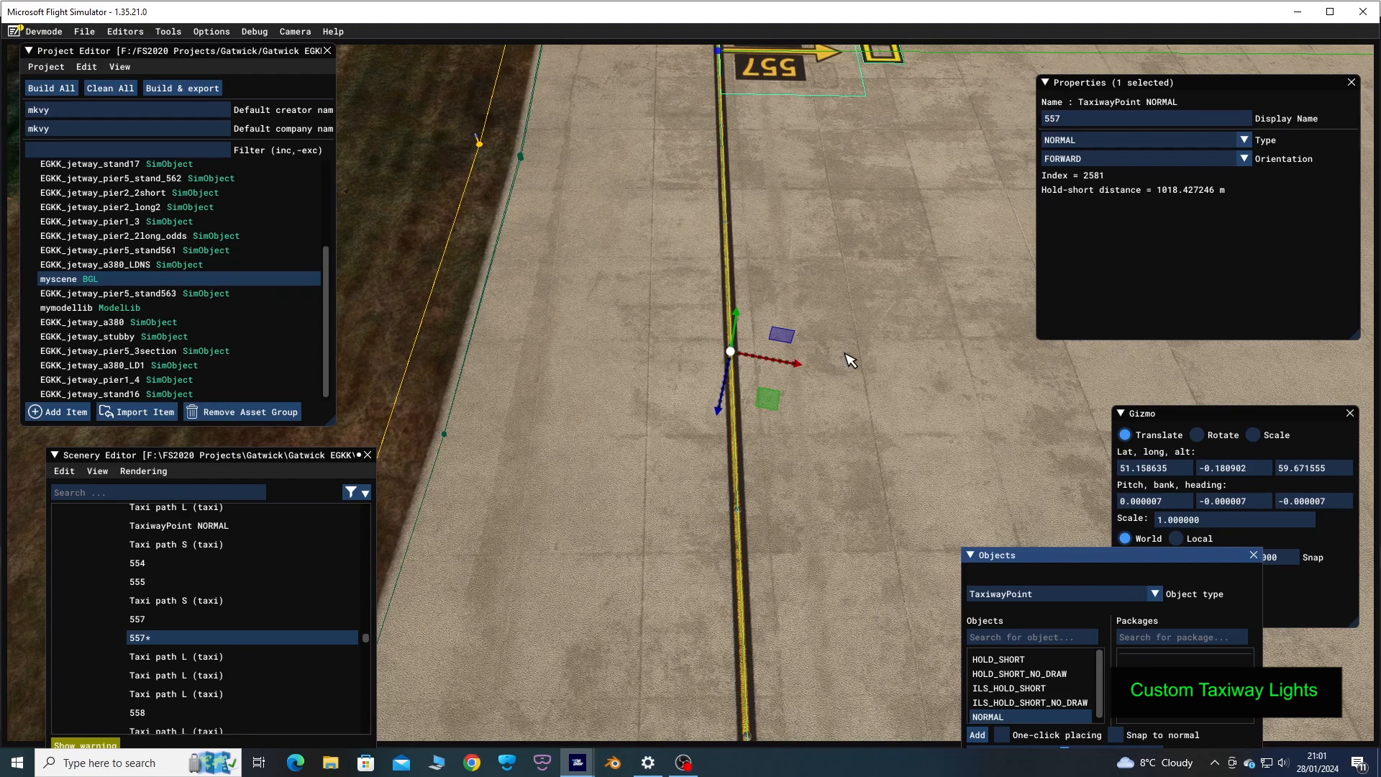
scroll(845, 353, down, 3)
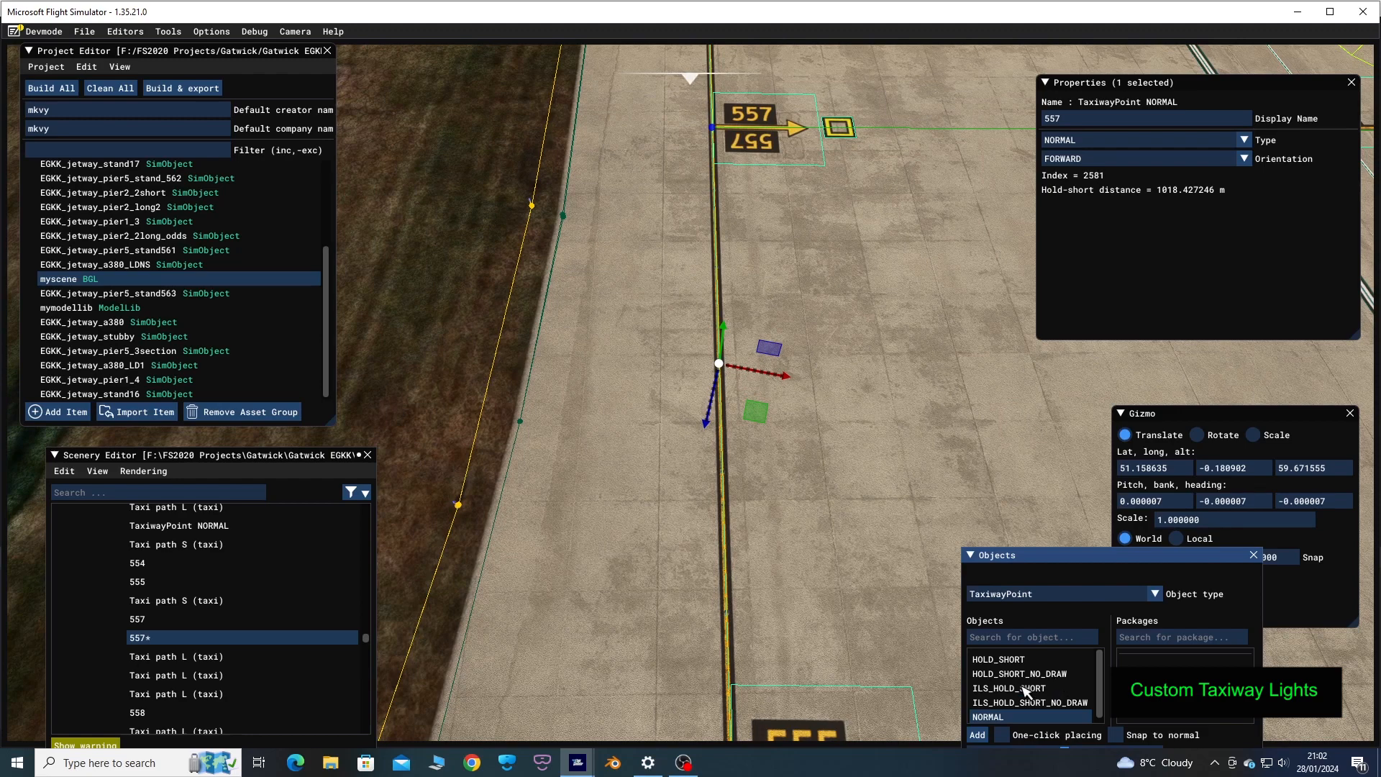
click(1003, 735)
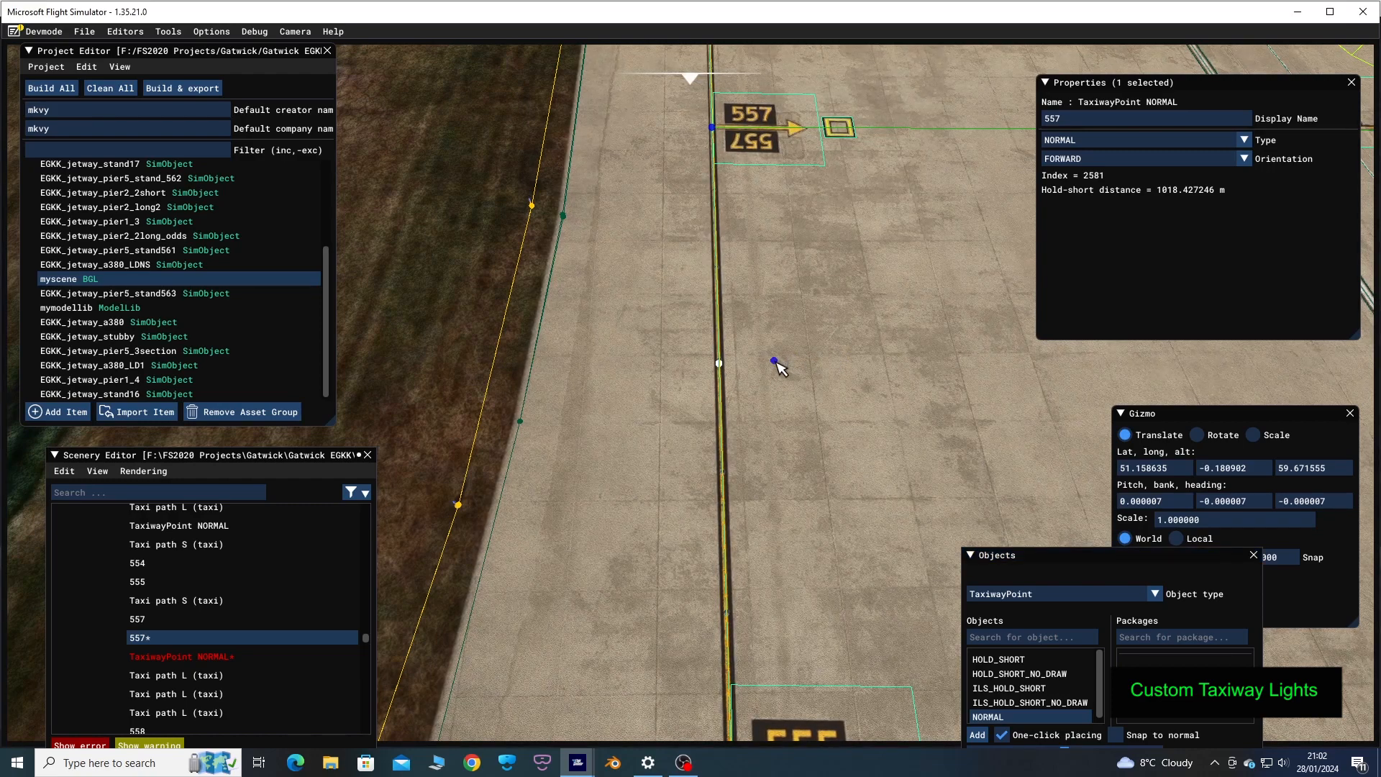
Place six connected taxiway points from the split point, running away from the centreline and curving up past stand marking 557
click(774, 360)
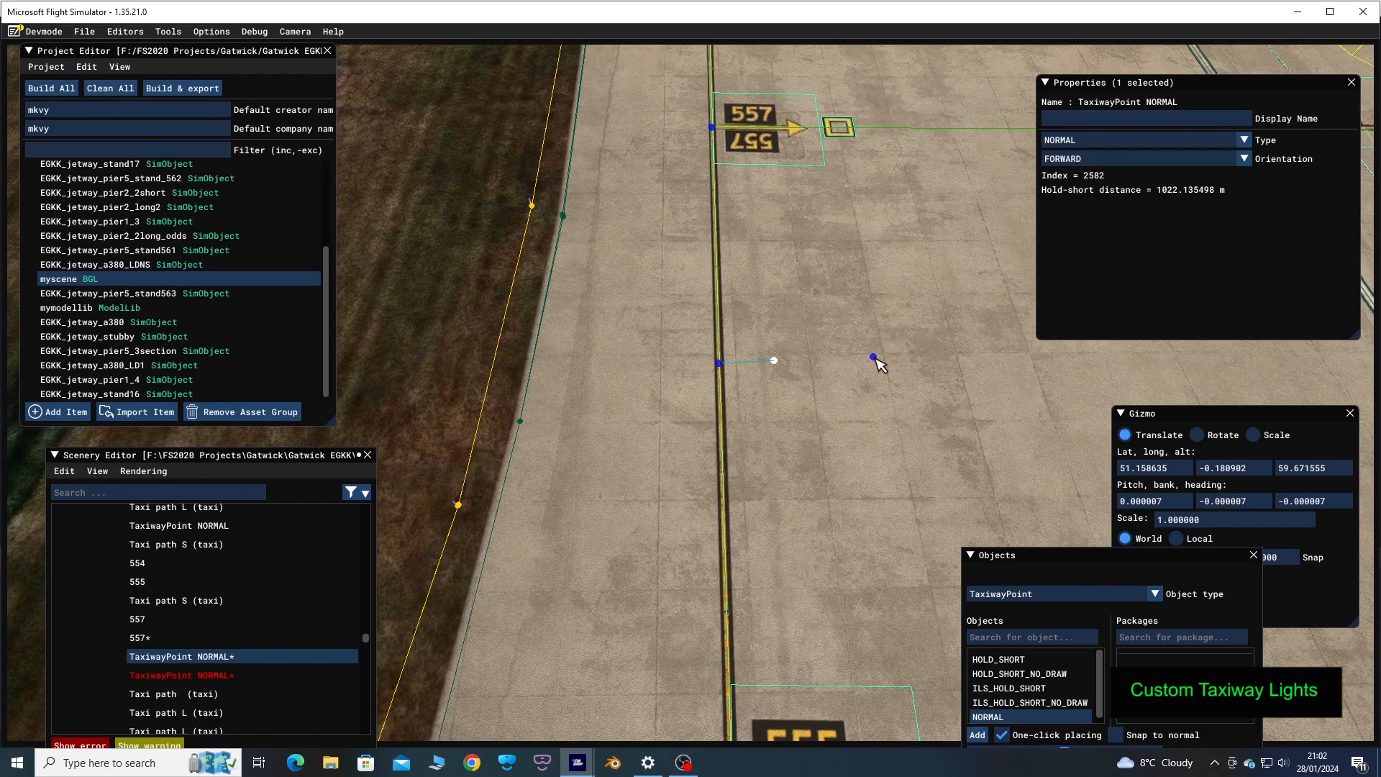
click(873, 356)
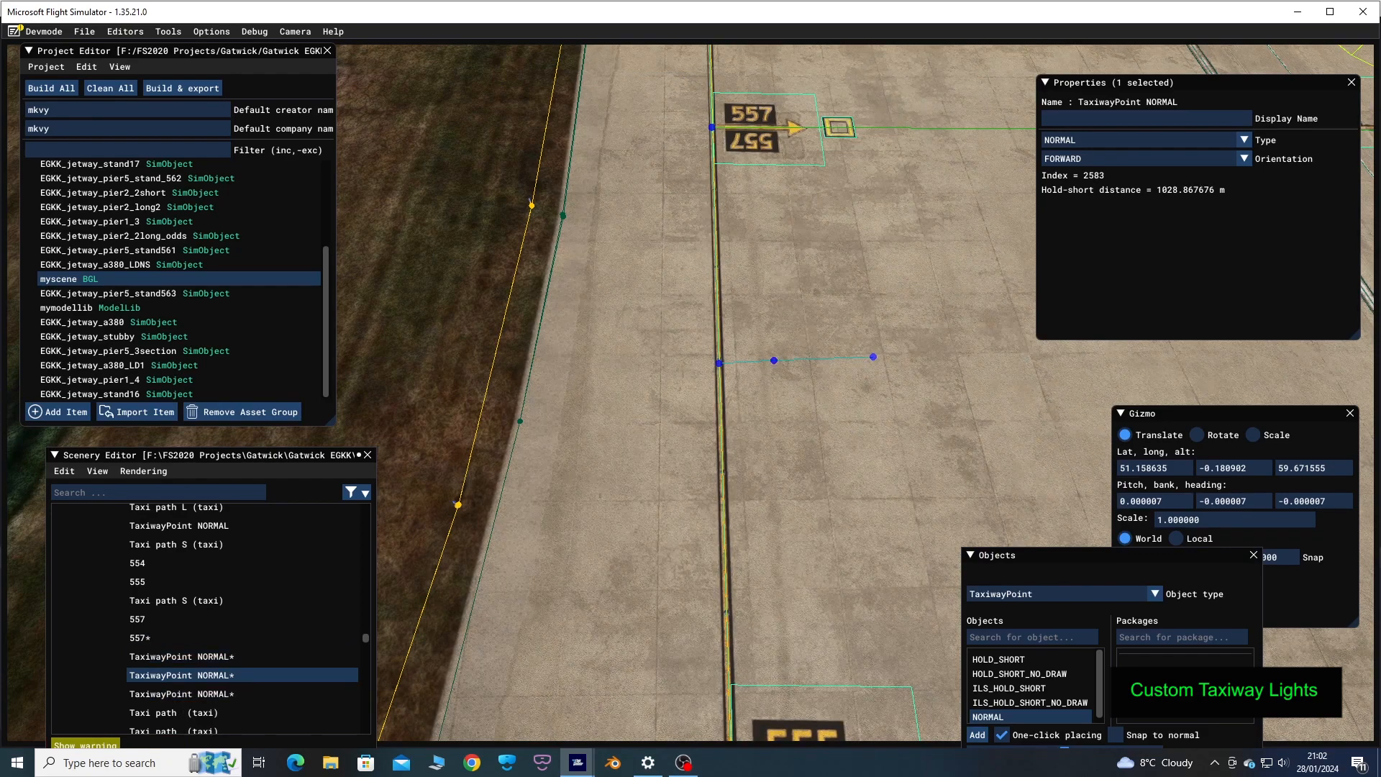
click(936, 325)
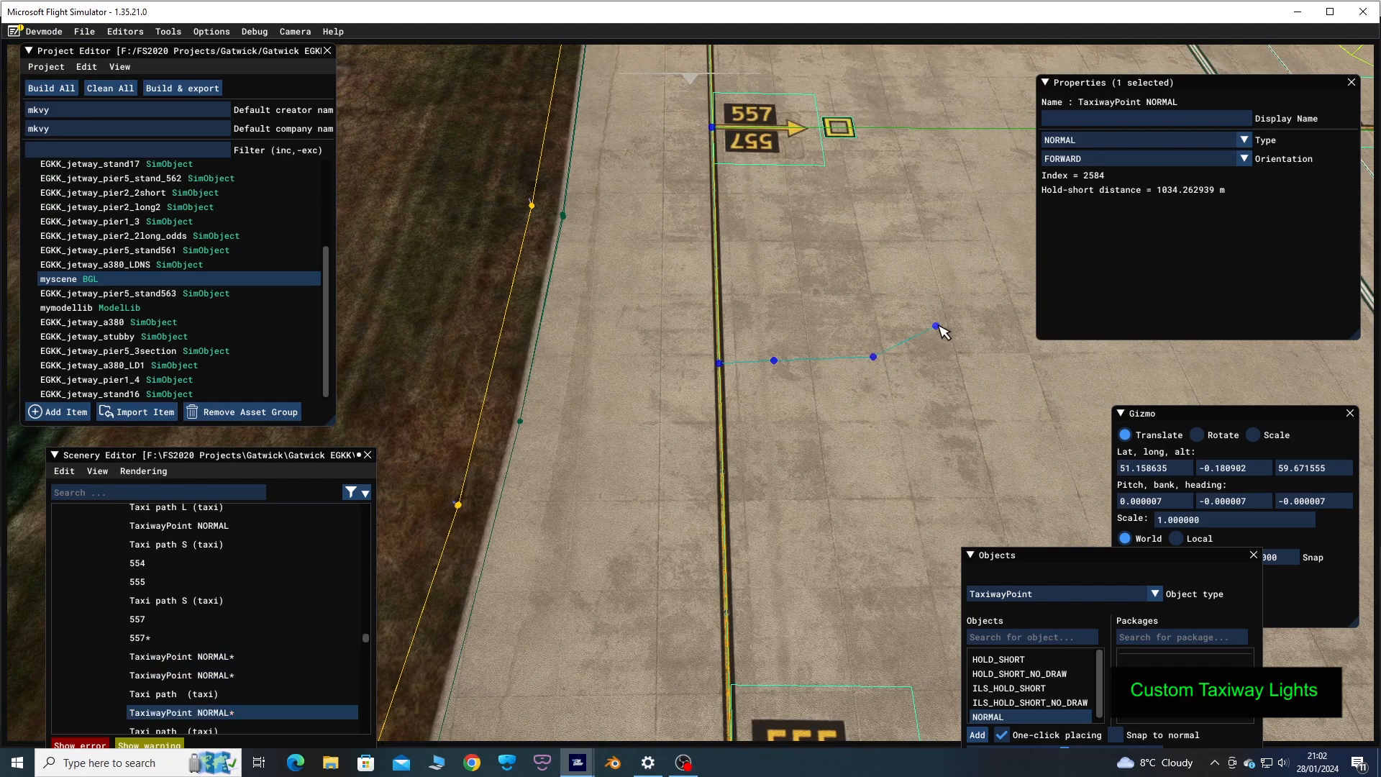
click(966, 256)
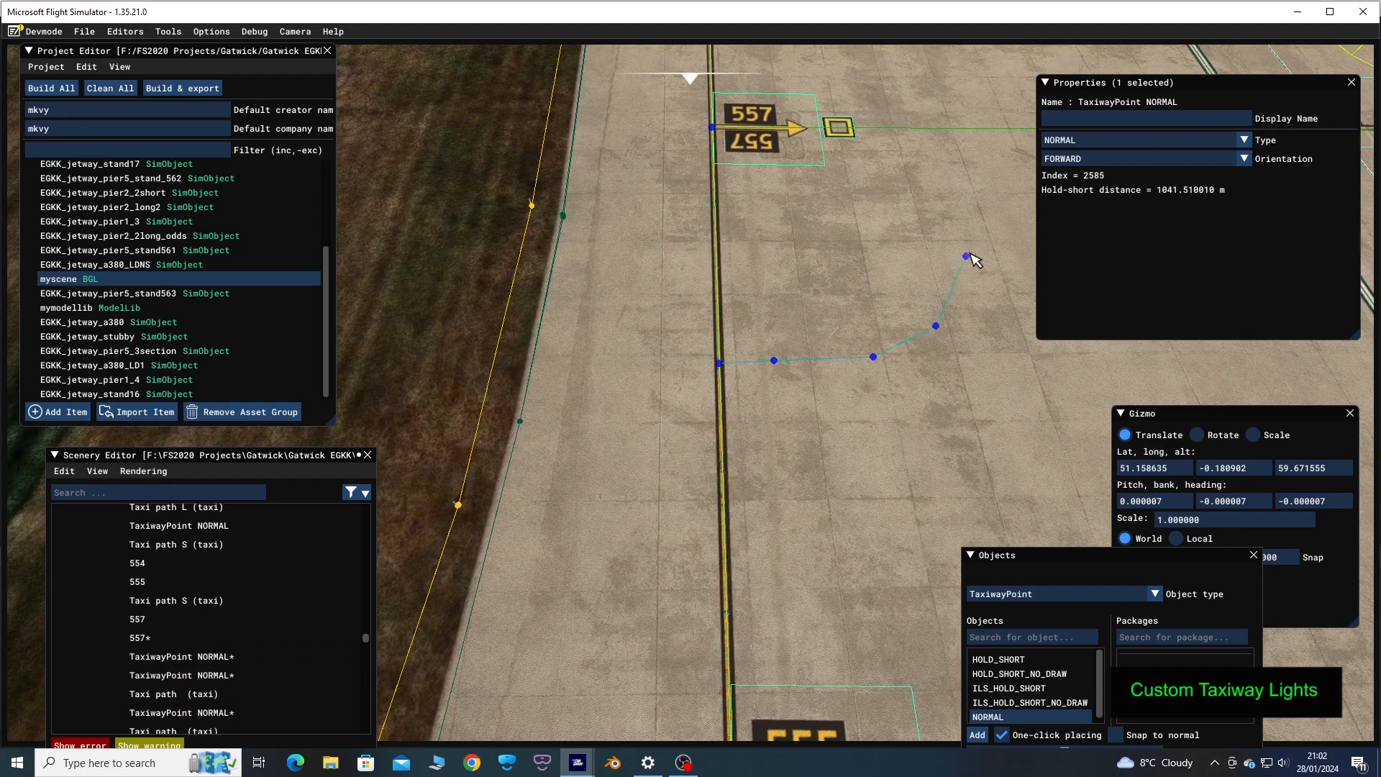
click(968, 188)
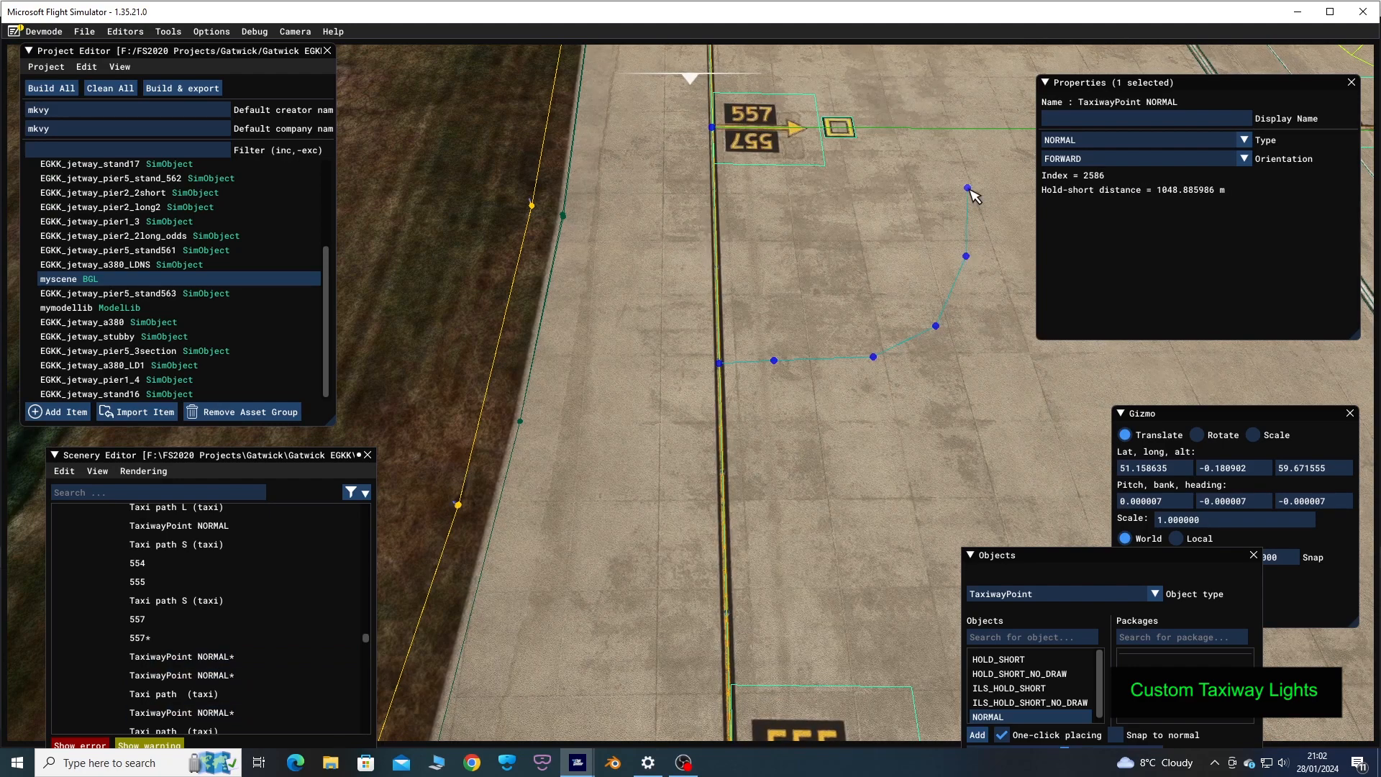
click(953, 101)
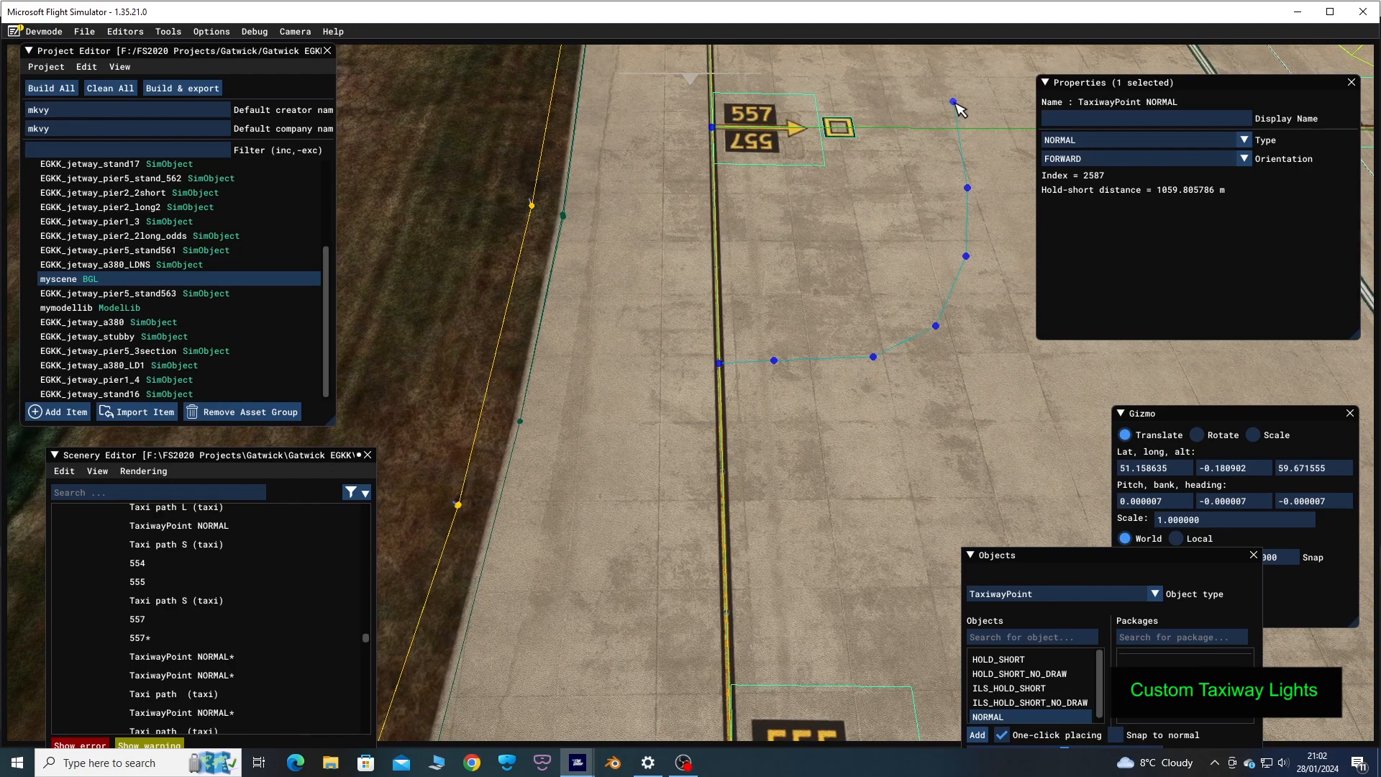
Extend the new taxiway path parallel to the QA centreline with points near the stand 558, 561 and 567 markings
scroll(953, 102, down, 5)
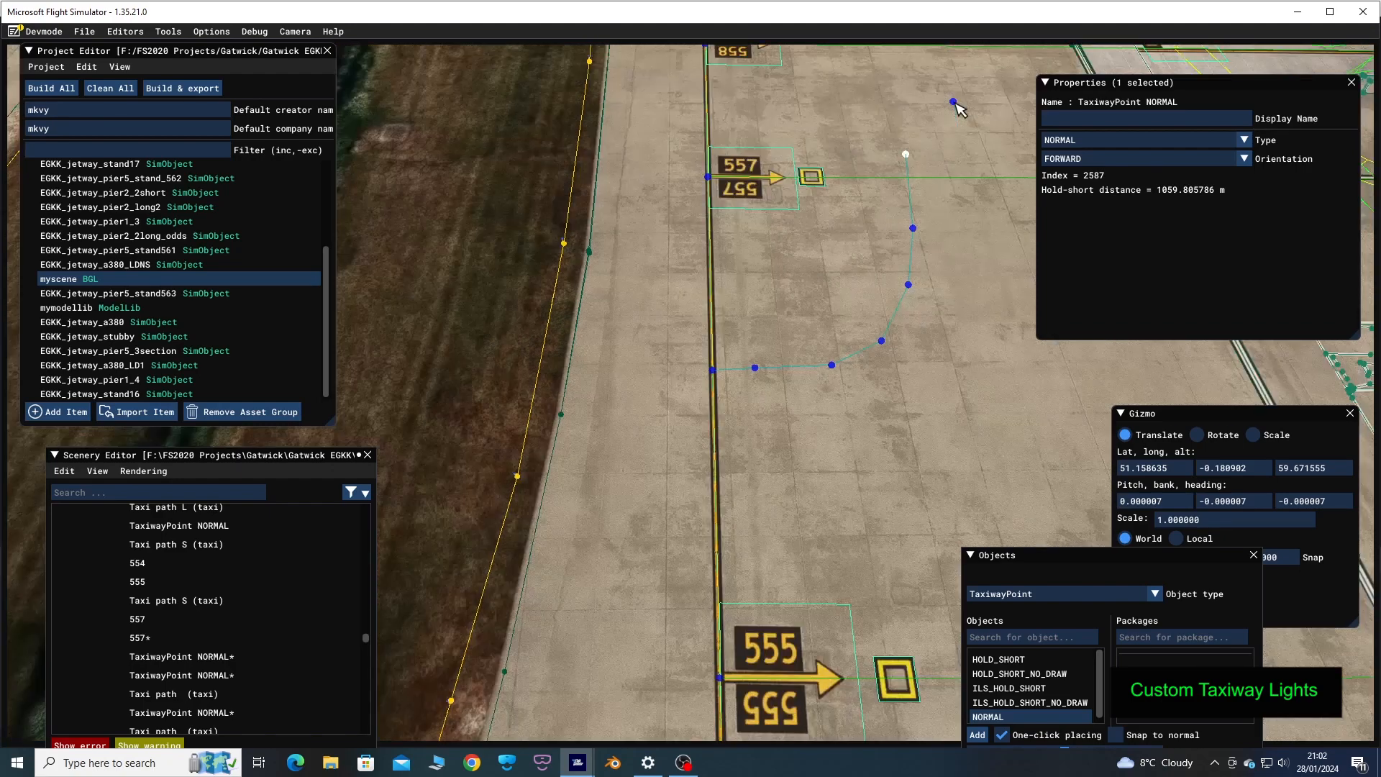
key(w)
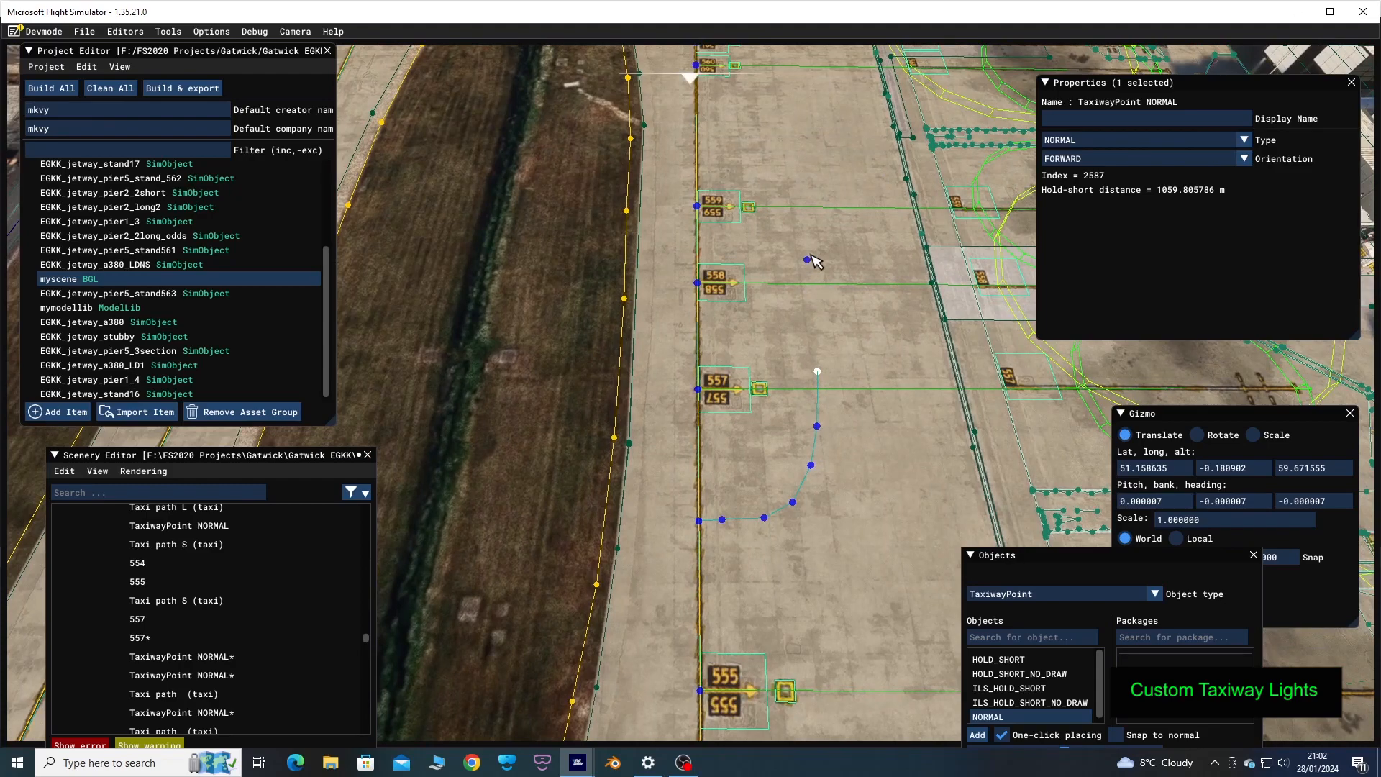
click(808, 252)
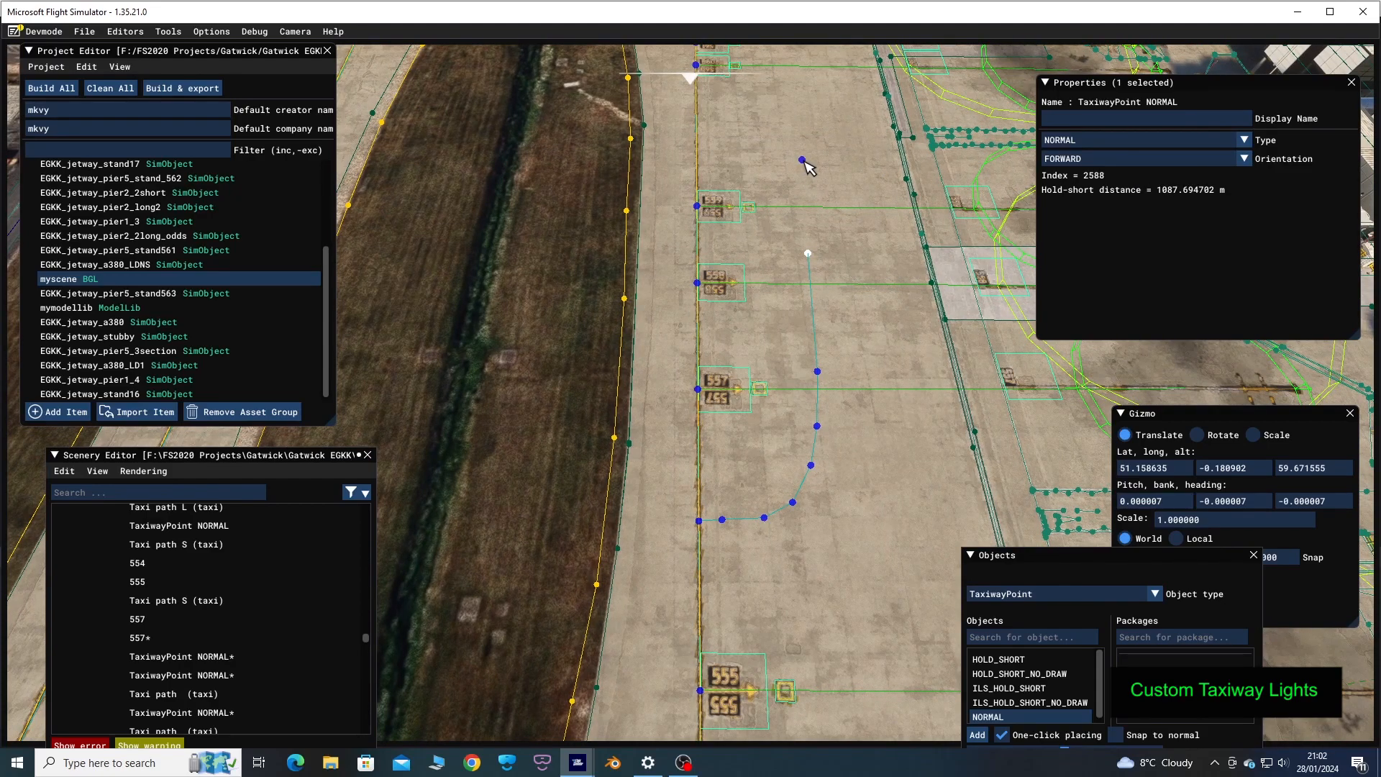
key(w)
click(803, 161)
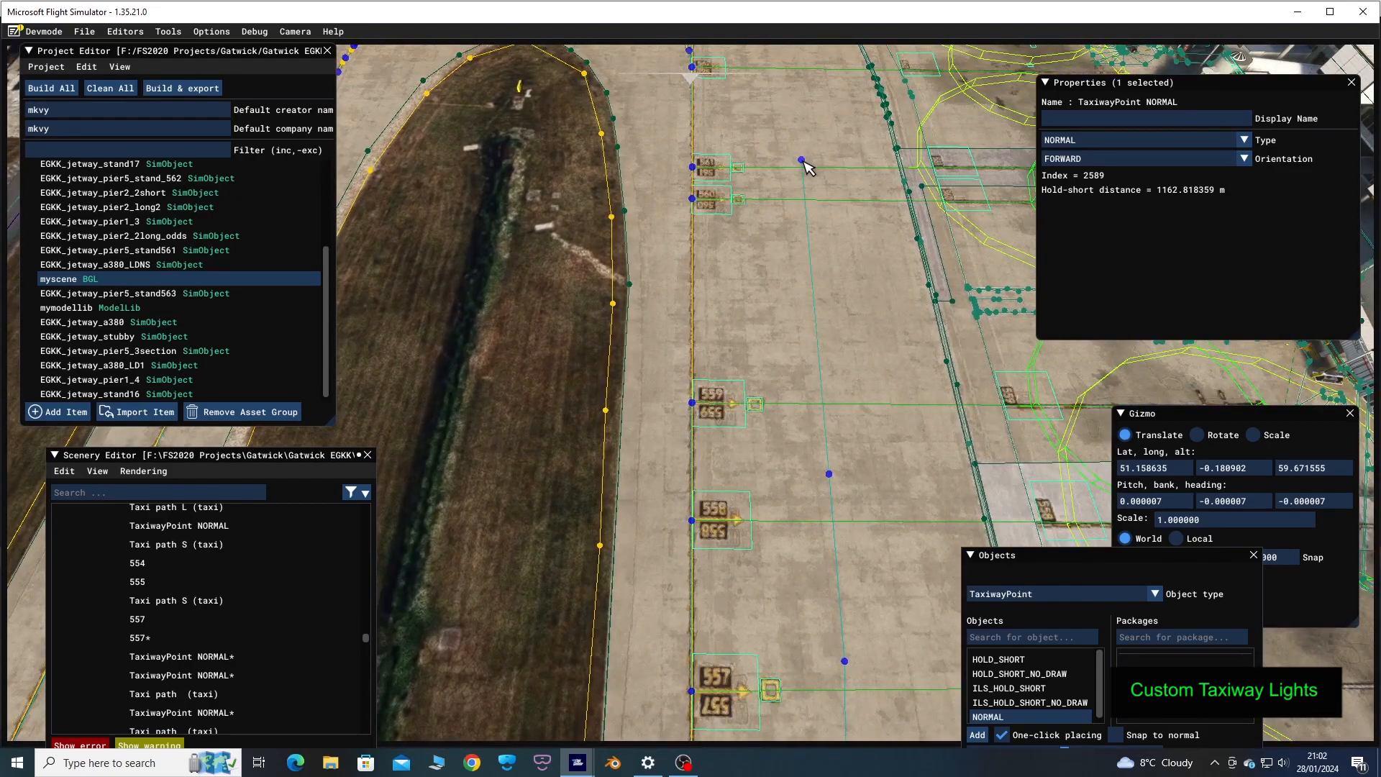
key(w)
key(w)
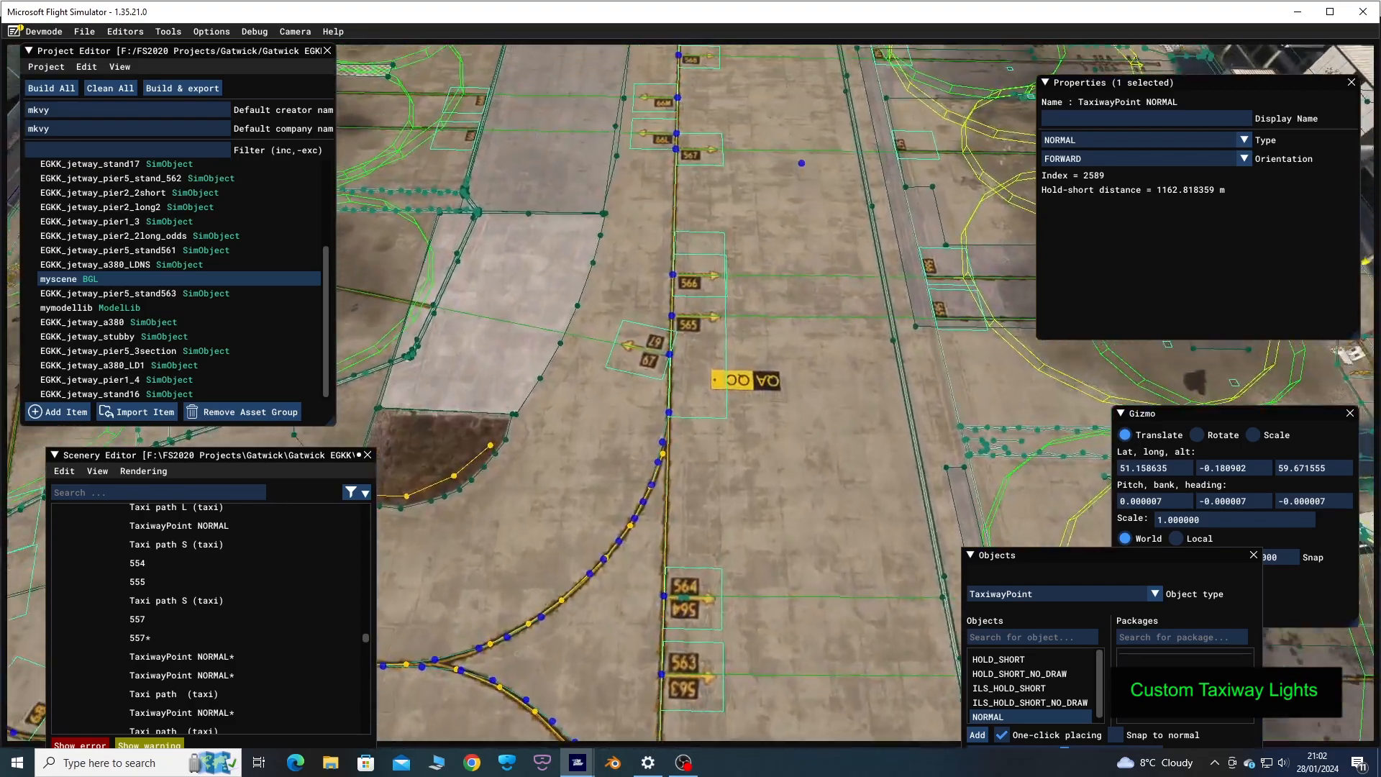
key(w)
click(801, 160)
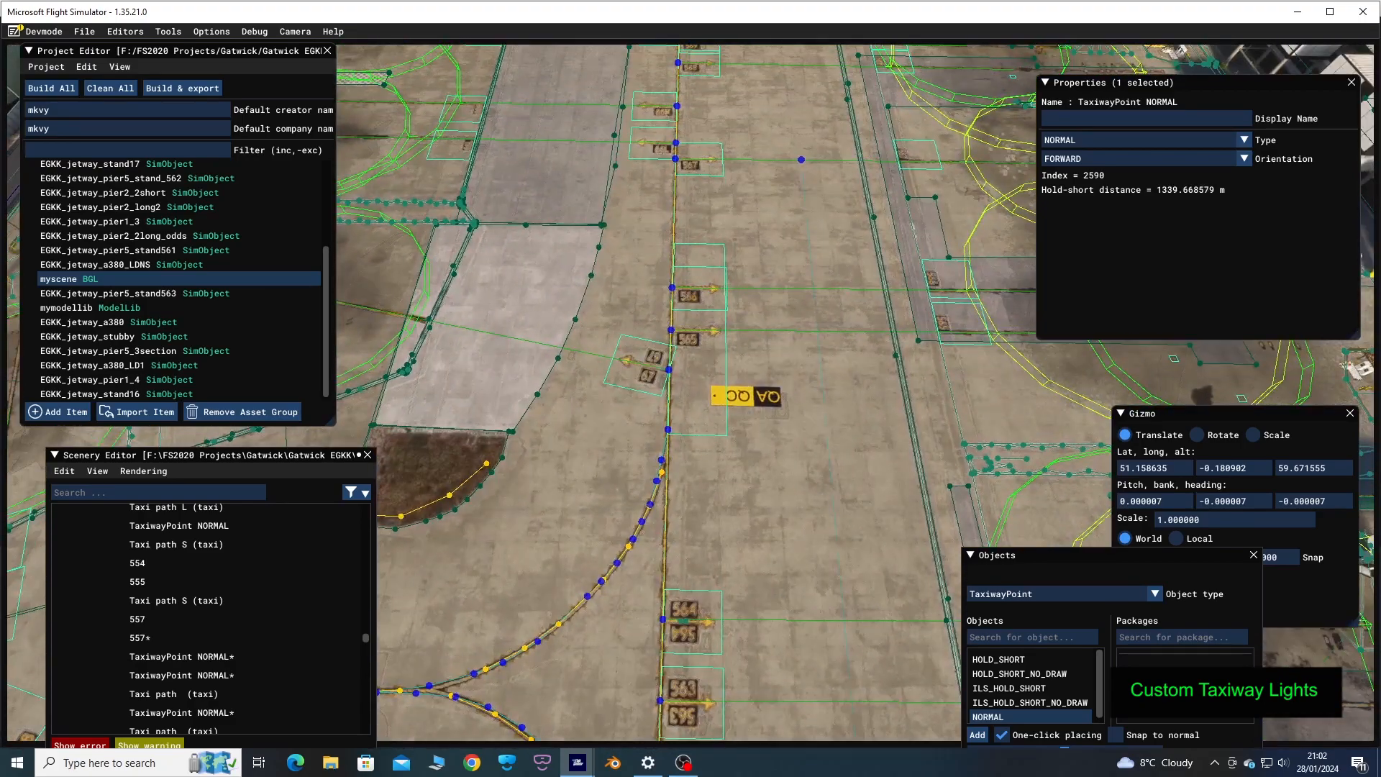
Place the last taxiway point at the end of the apron beyond stand 574 and turn off one-click placing
key(w)
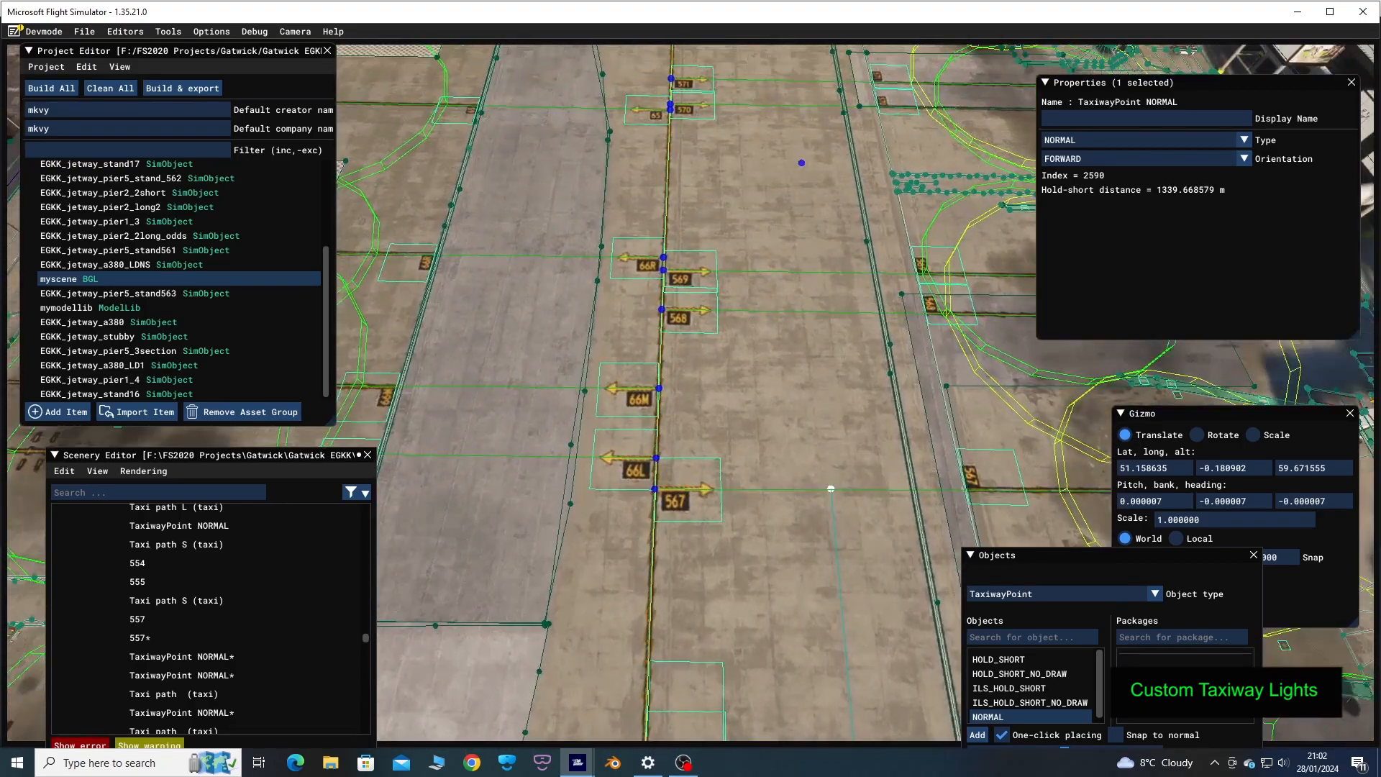
key(w)
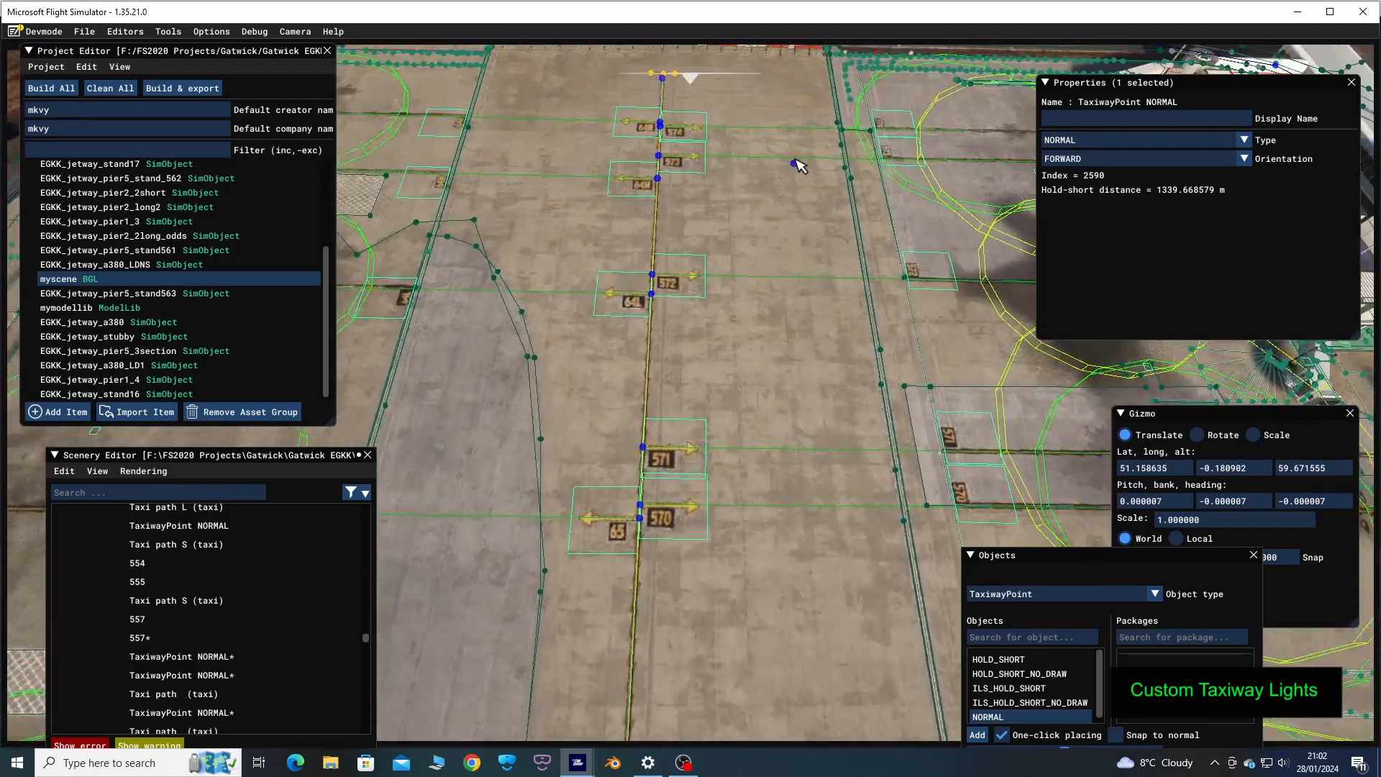
click(795, 159)
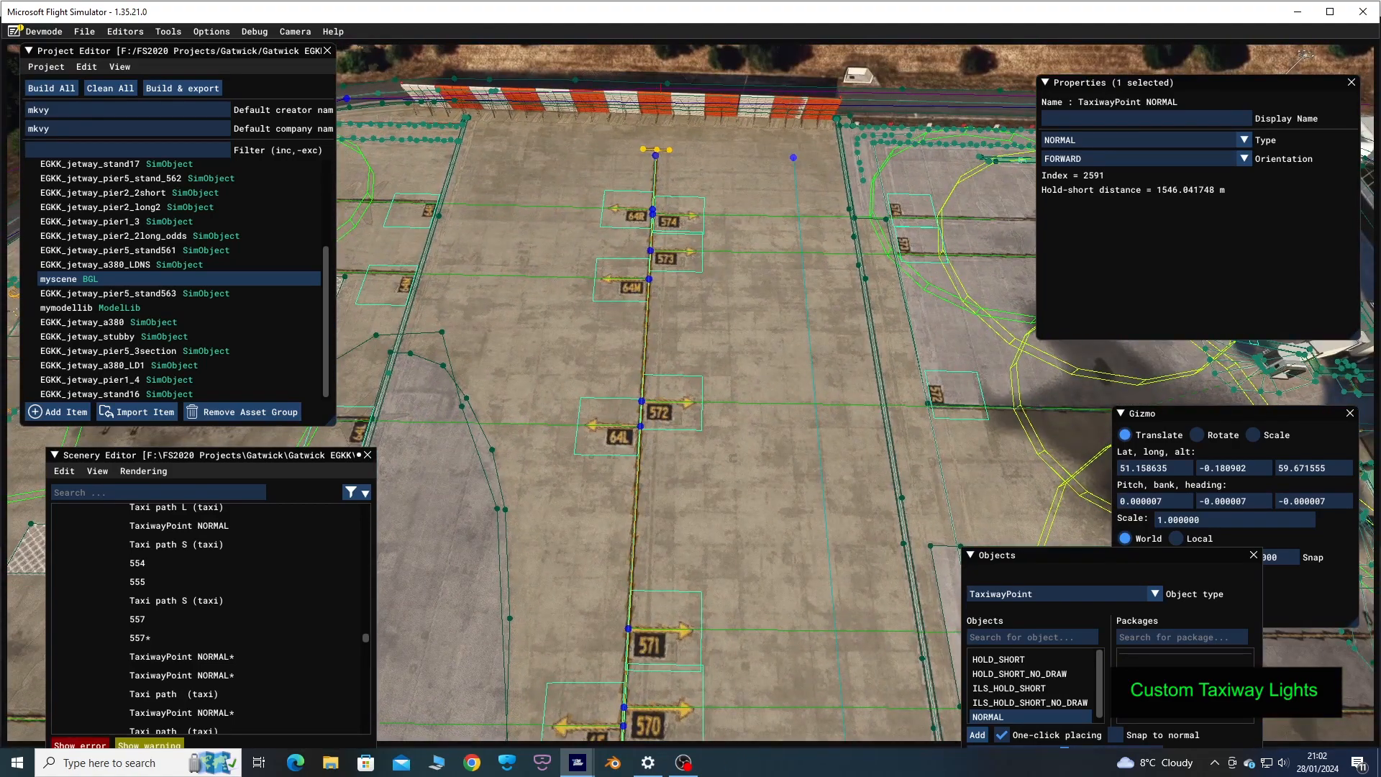
click(1001, 734)
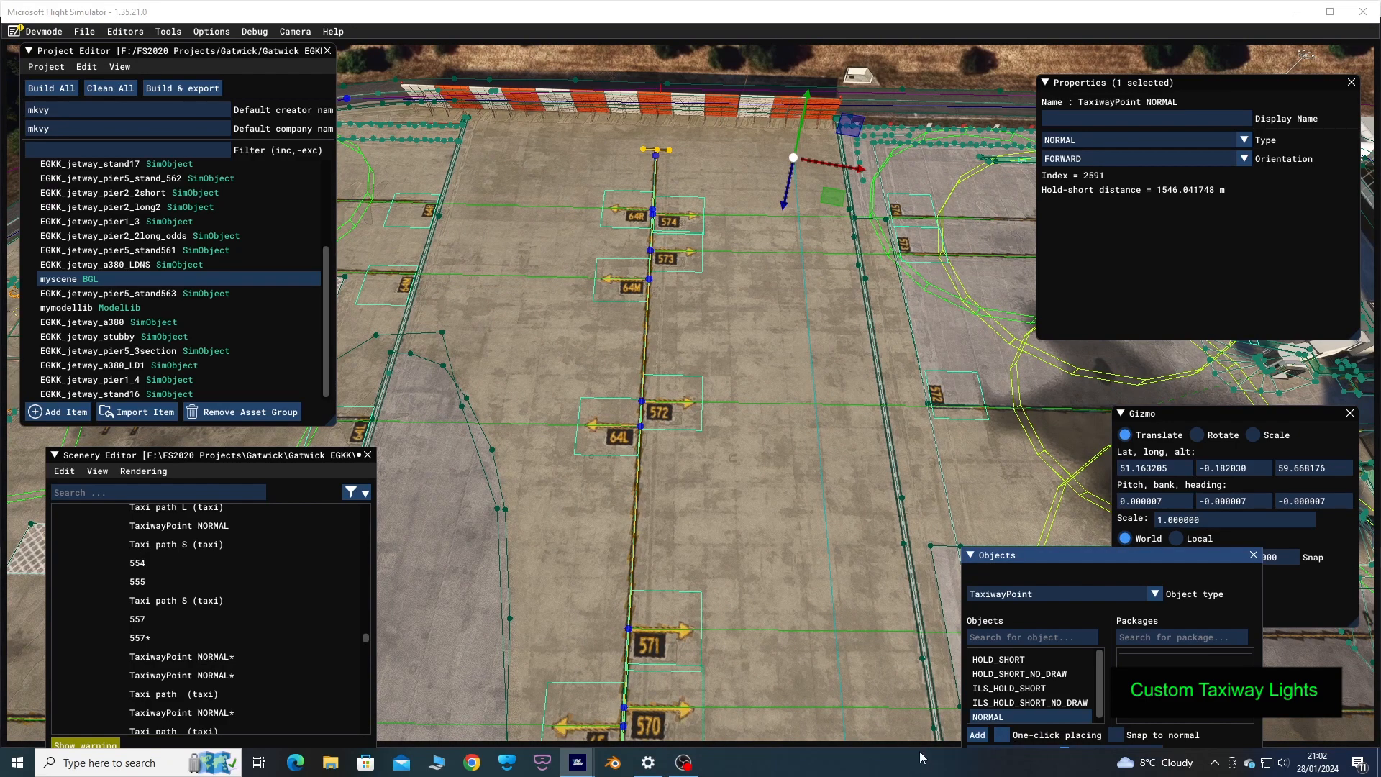
Select the new path's last segment together with all taxi path segments linked to it
click(815, 396)
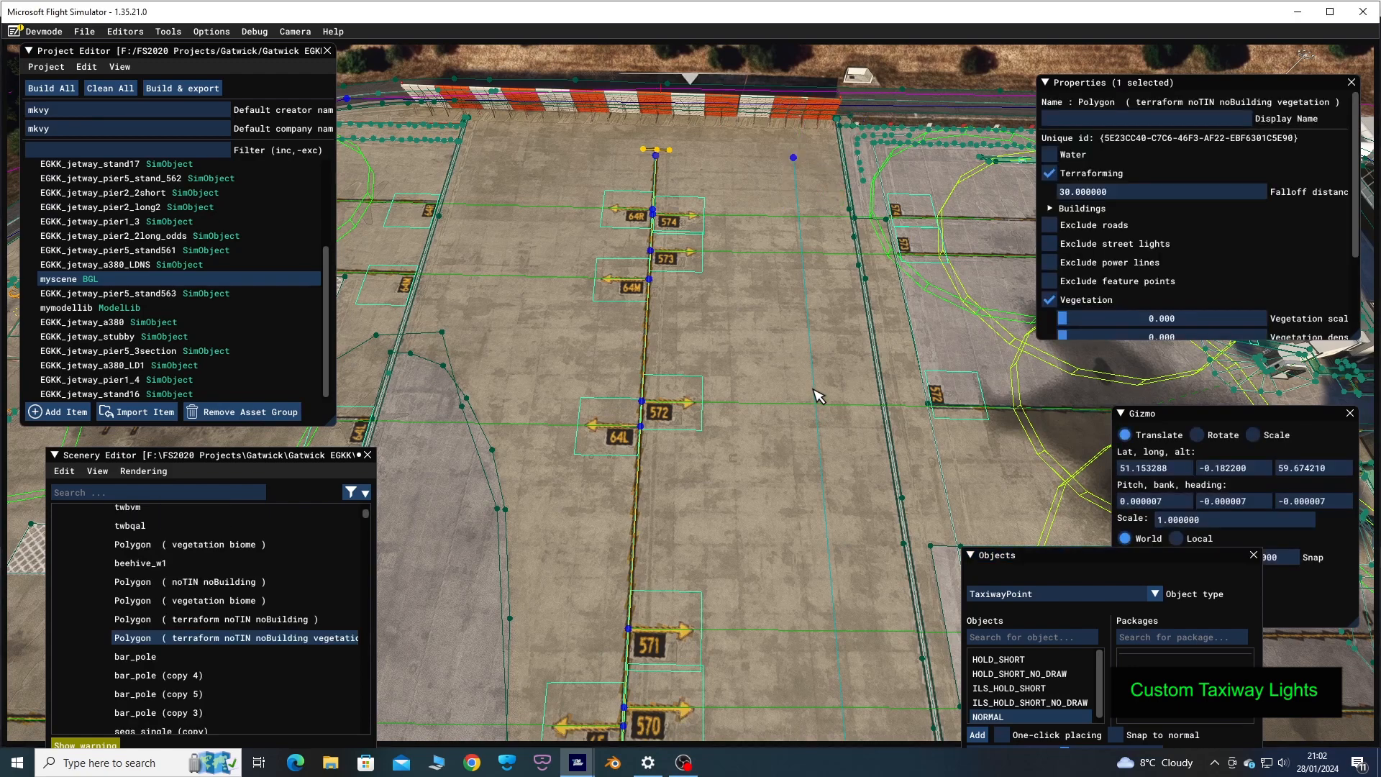
click(816, 396)
right_click(817, 397)
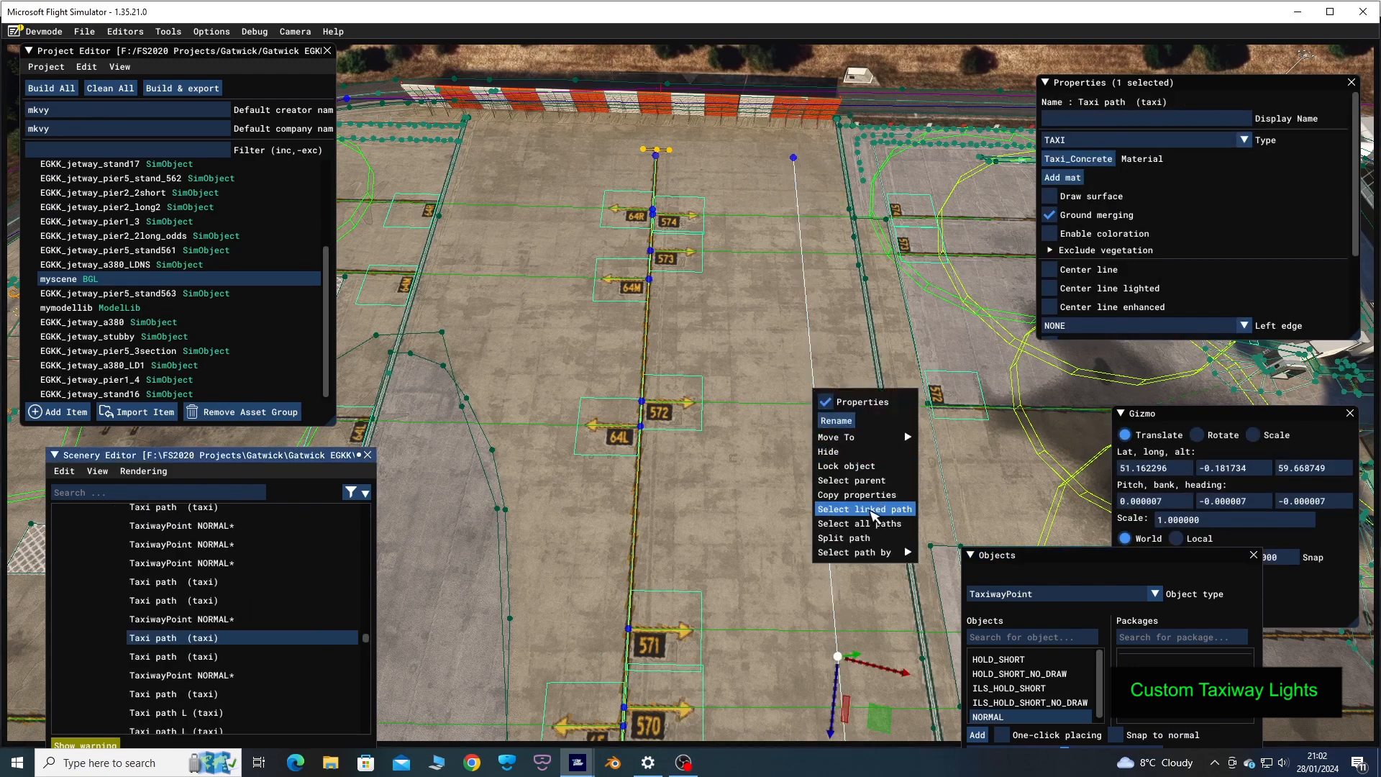
click(872, 510)
Enable Center line for all selected segments of the new taxi path
scroll(873, 516, down, 6)
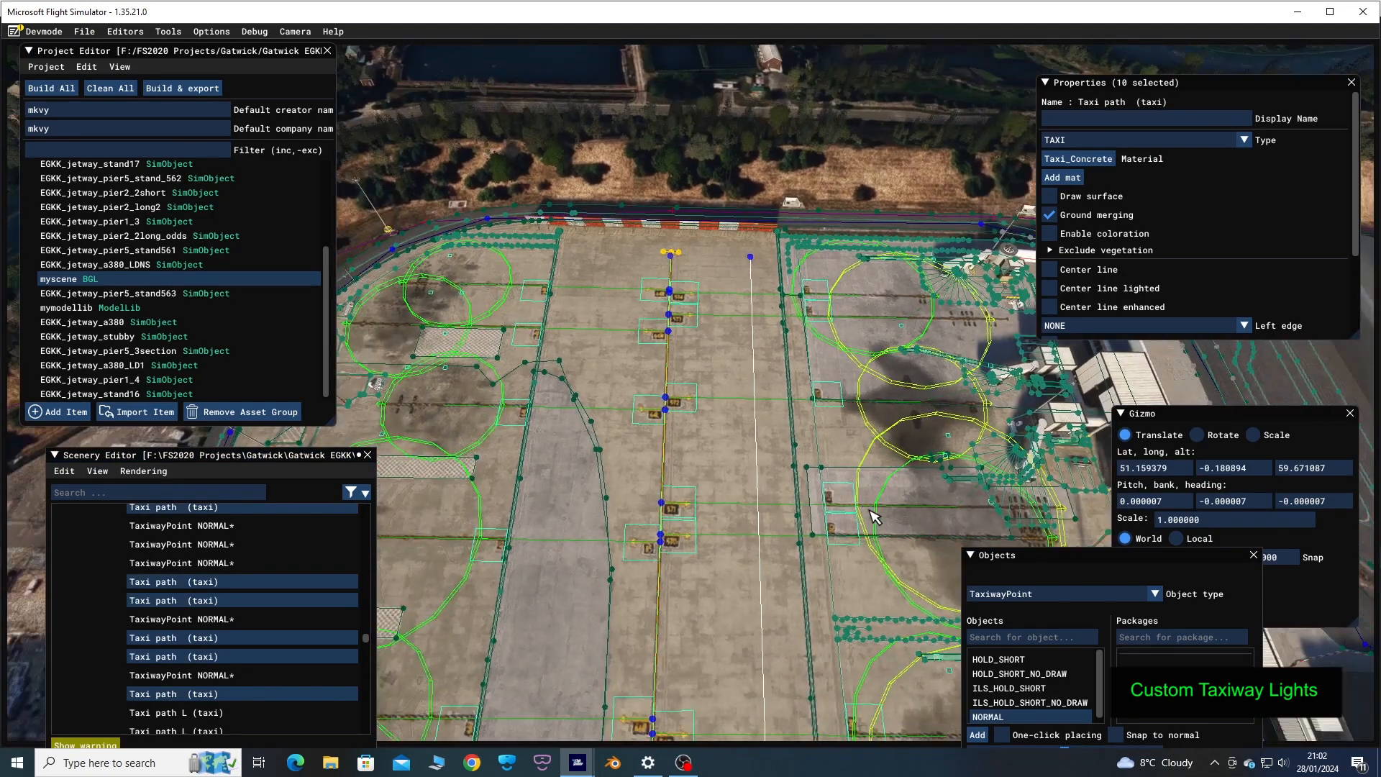
key(ctrl+d)
key(s)
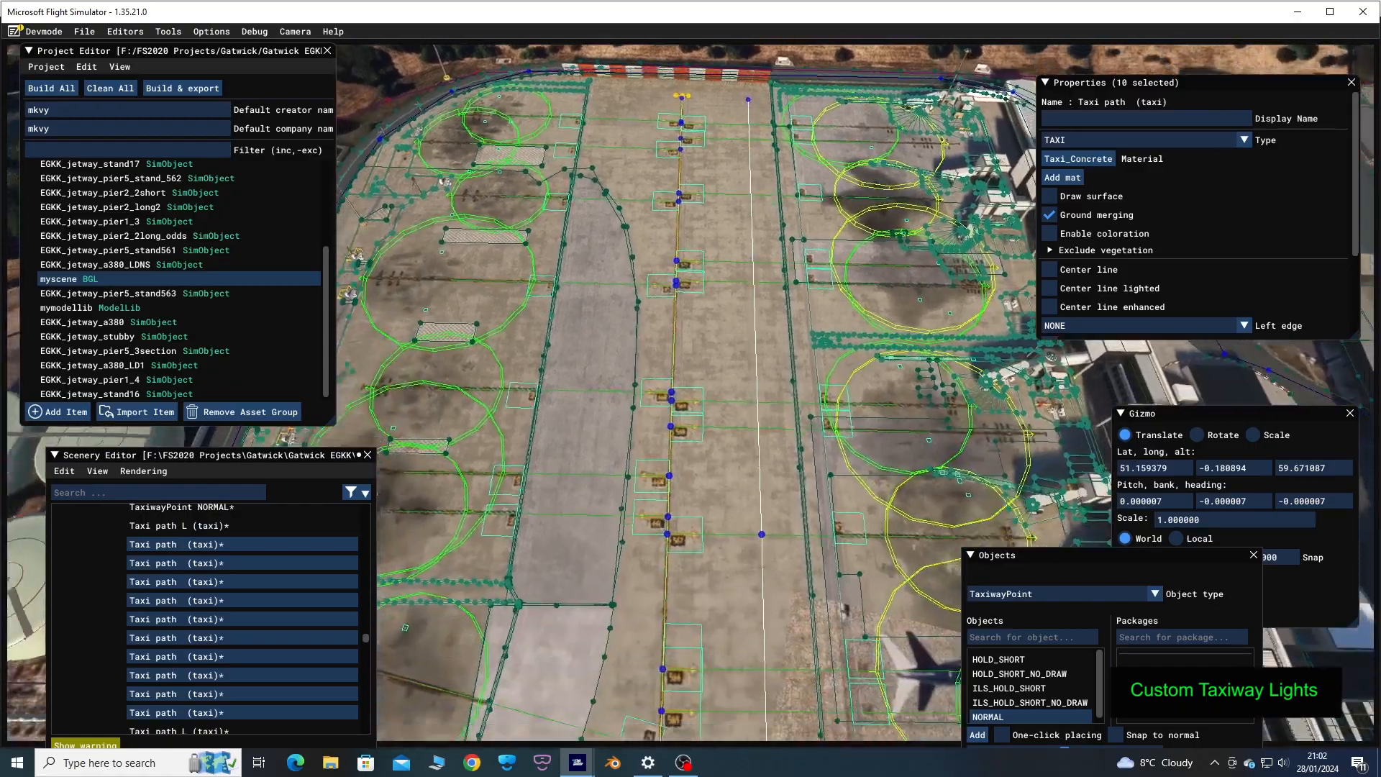
key(s)
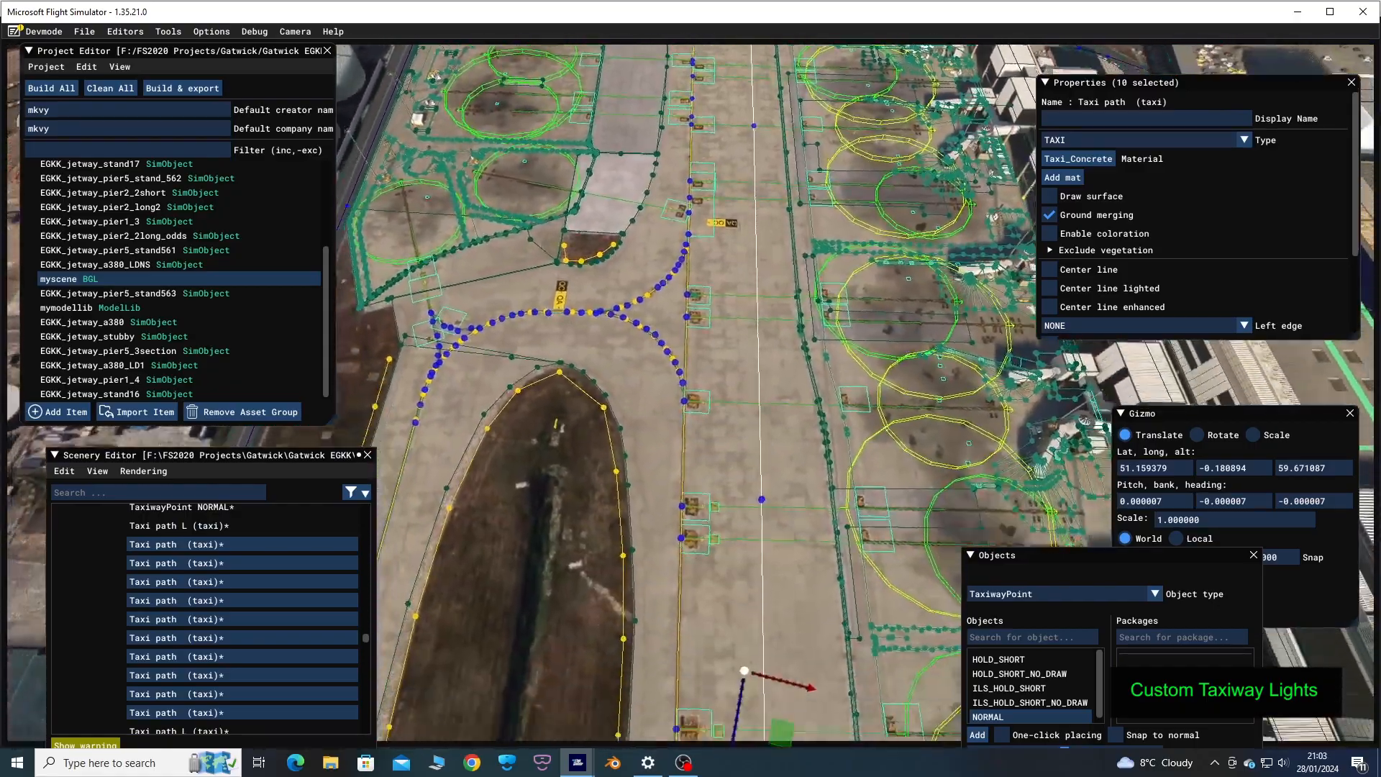
key(s)
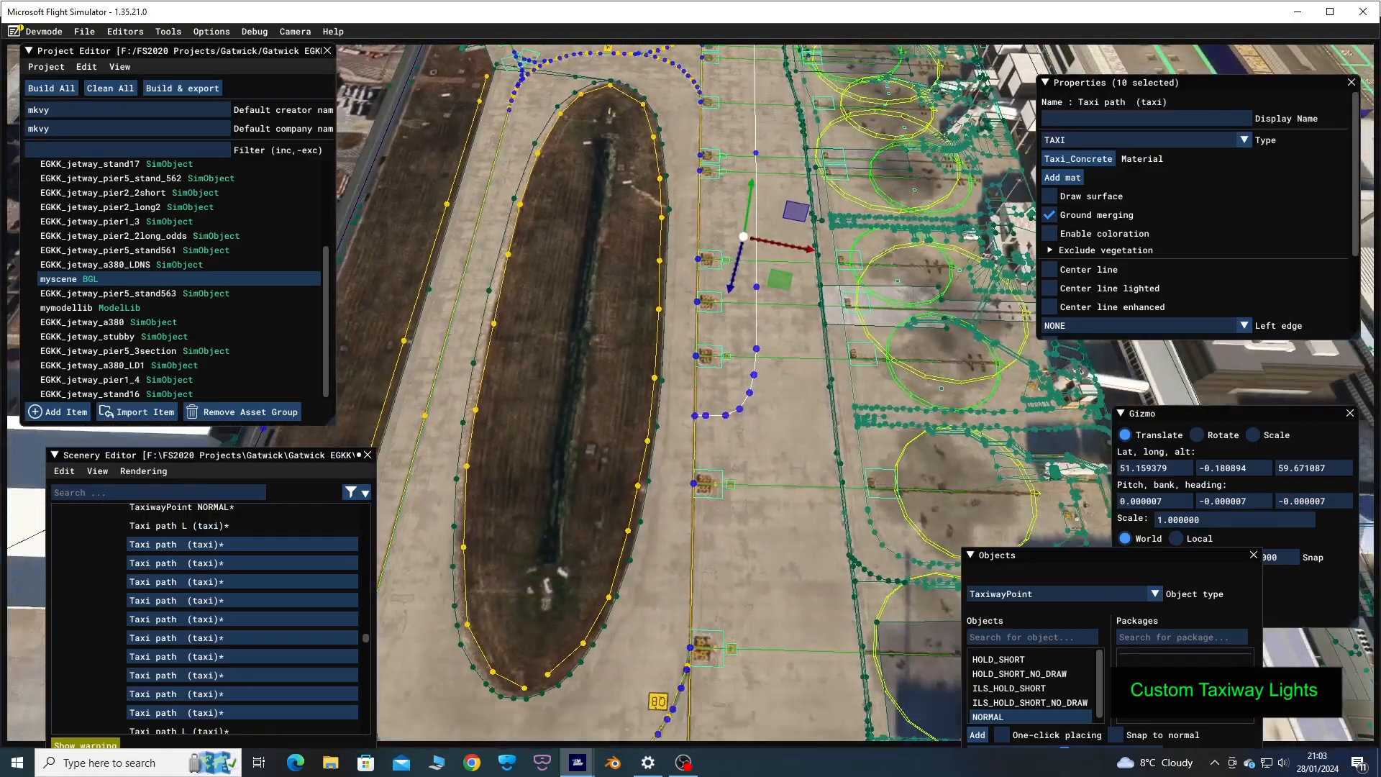
scroll(730, 440, up, 1)
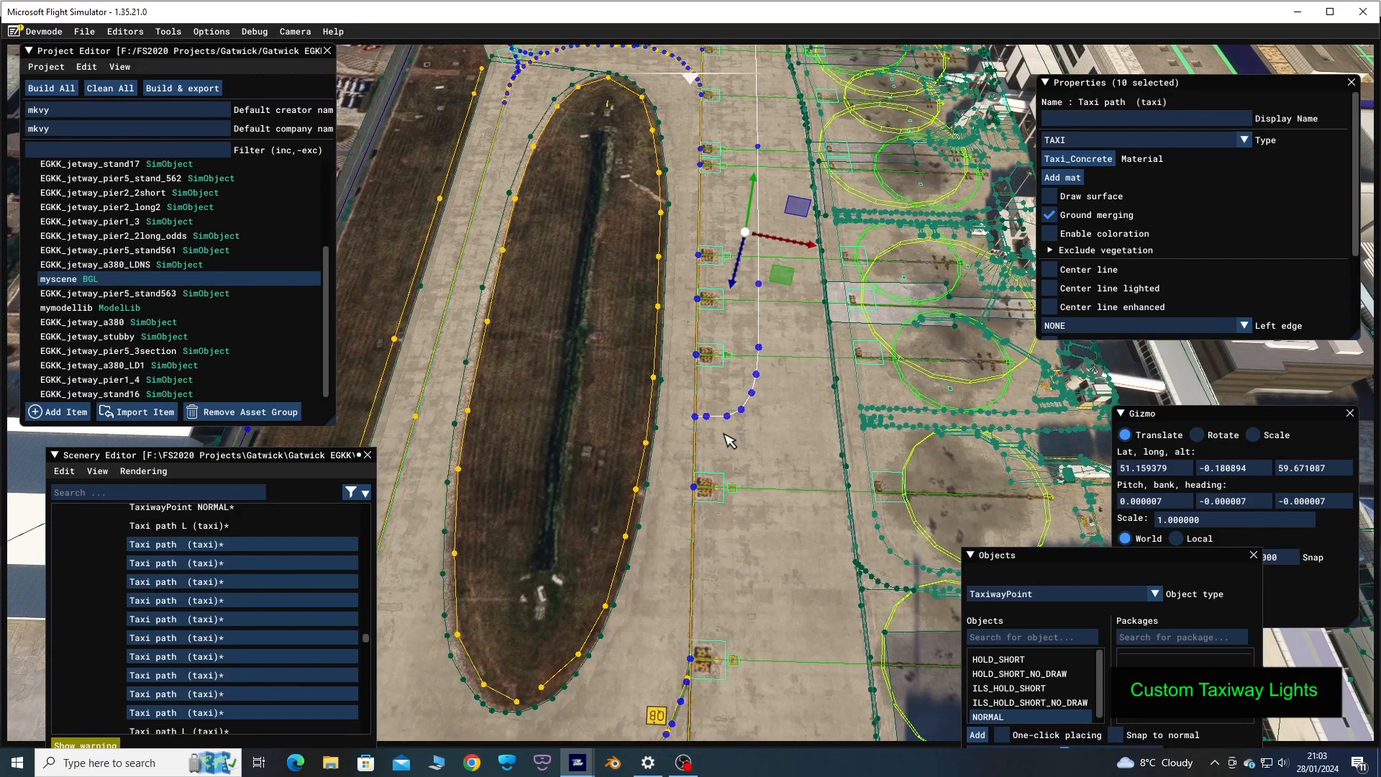
scroll(730, 440, up, 3)
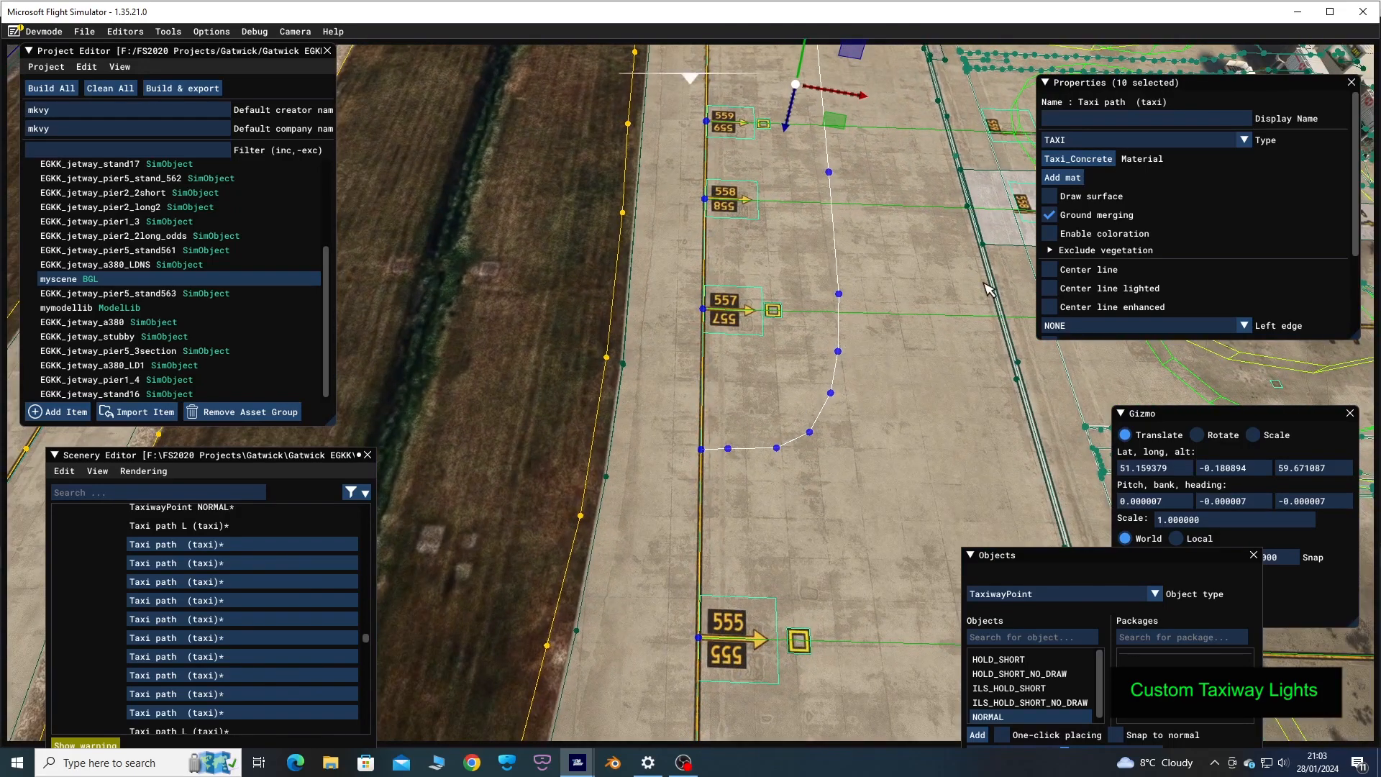
click(1050, 271)
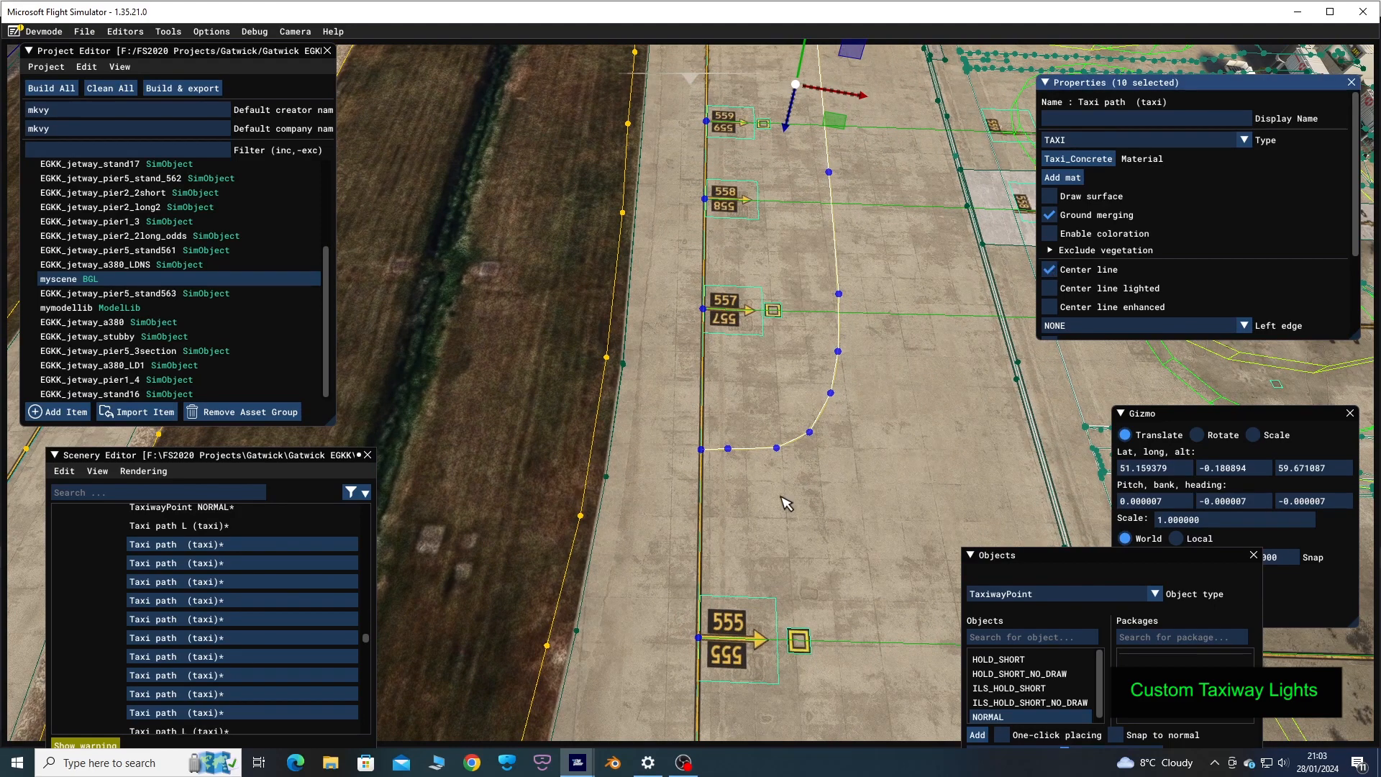
Check the edge and width properties of the selected taxi path segments and enable Center line lighted for them
scroll(813, 489, up, 6)
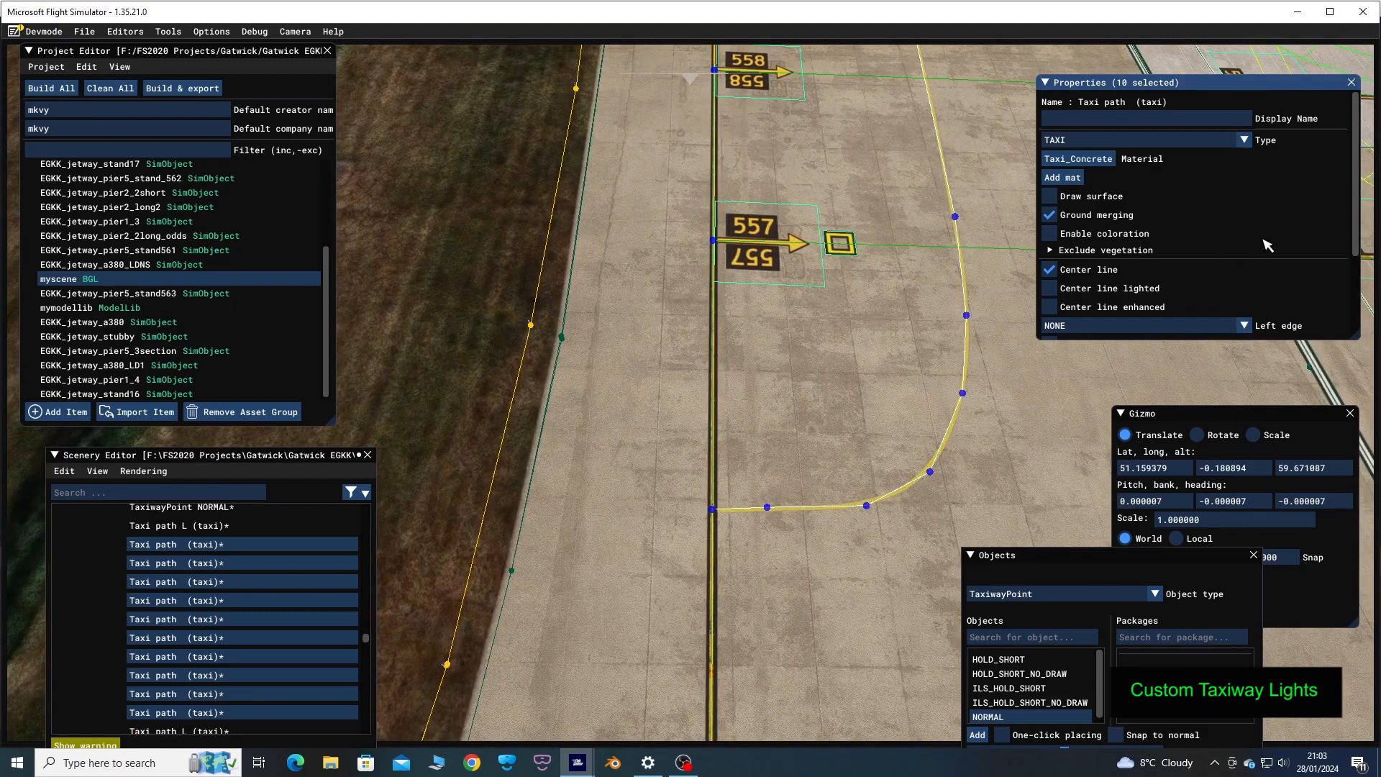
scroll(1233, 239, down, 1)
scroll(1233, 240, down, 1)
scroll(1257, 237, up, 2)
scroll(1258, 237, down, 2)
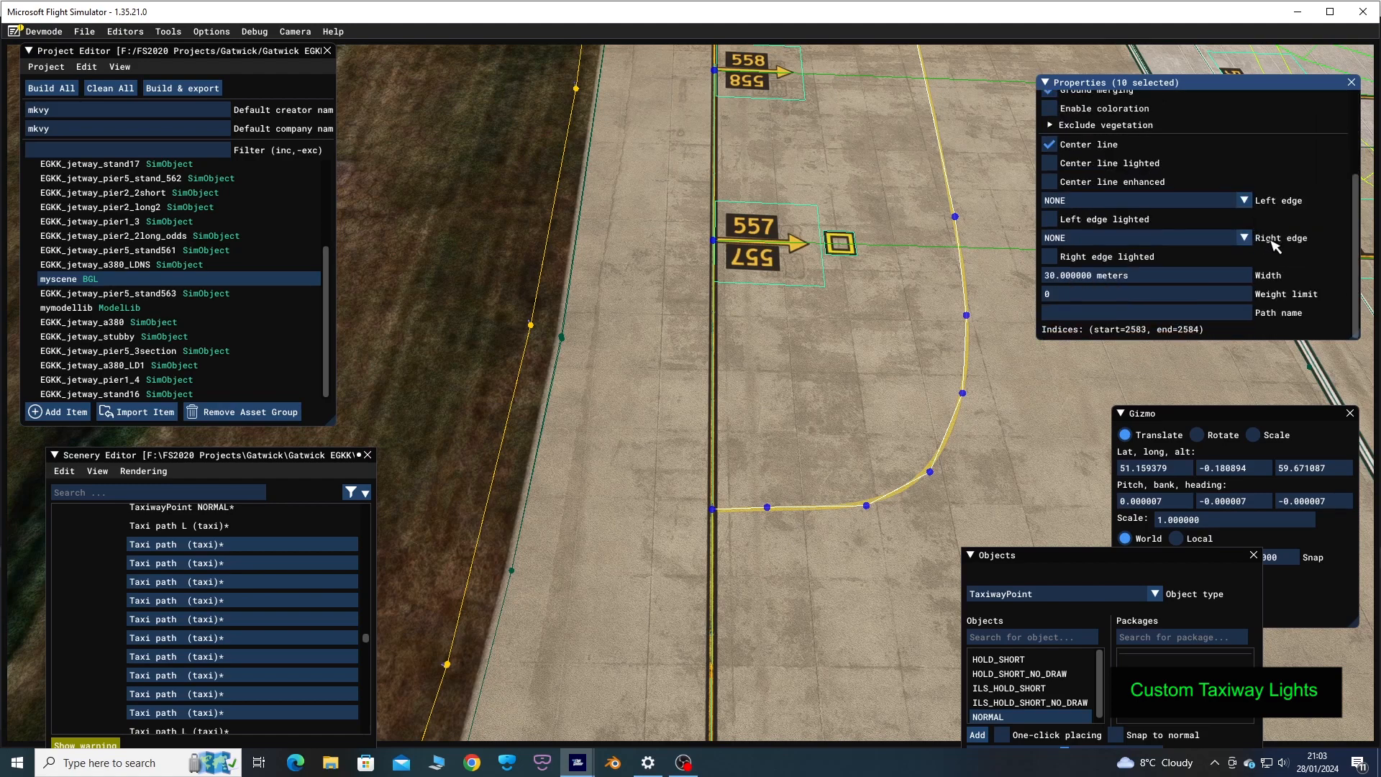
scroll(1275, 246, up, 3)
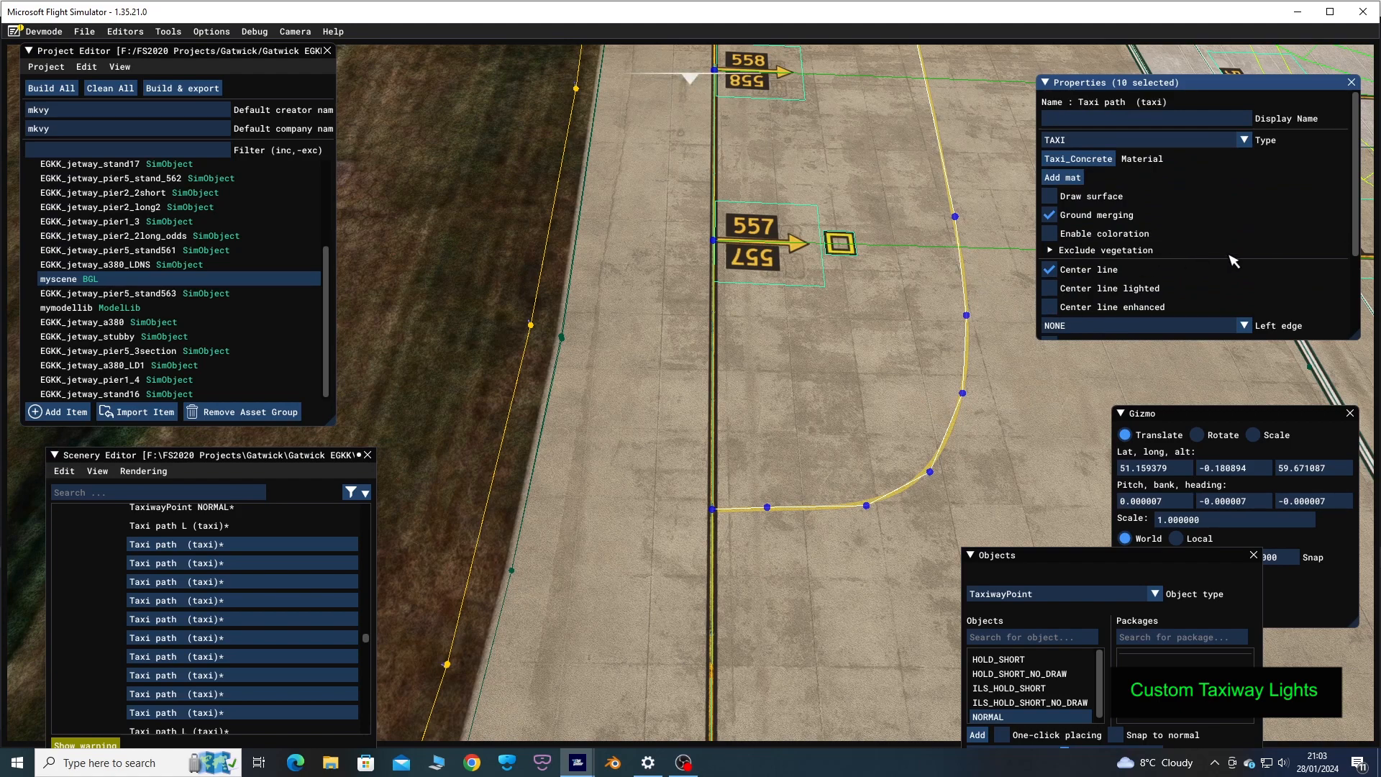
click(1052, 291)
Examine the spacing and alignment of the centreline lights along the new path, from stand 557 up to stand 566 and back
scroll(902, 493, up, 3)
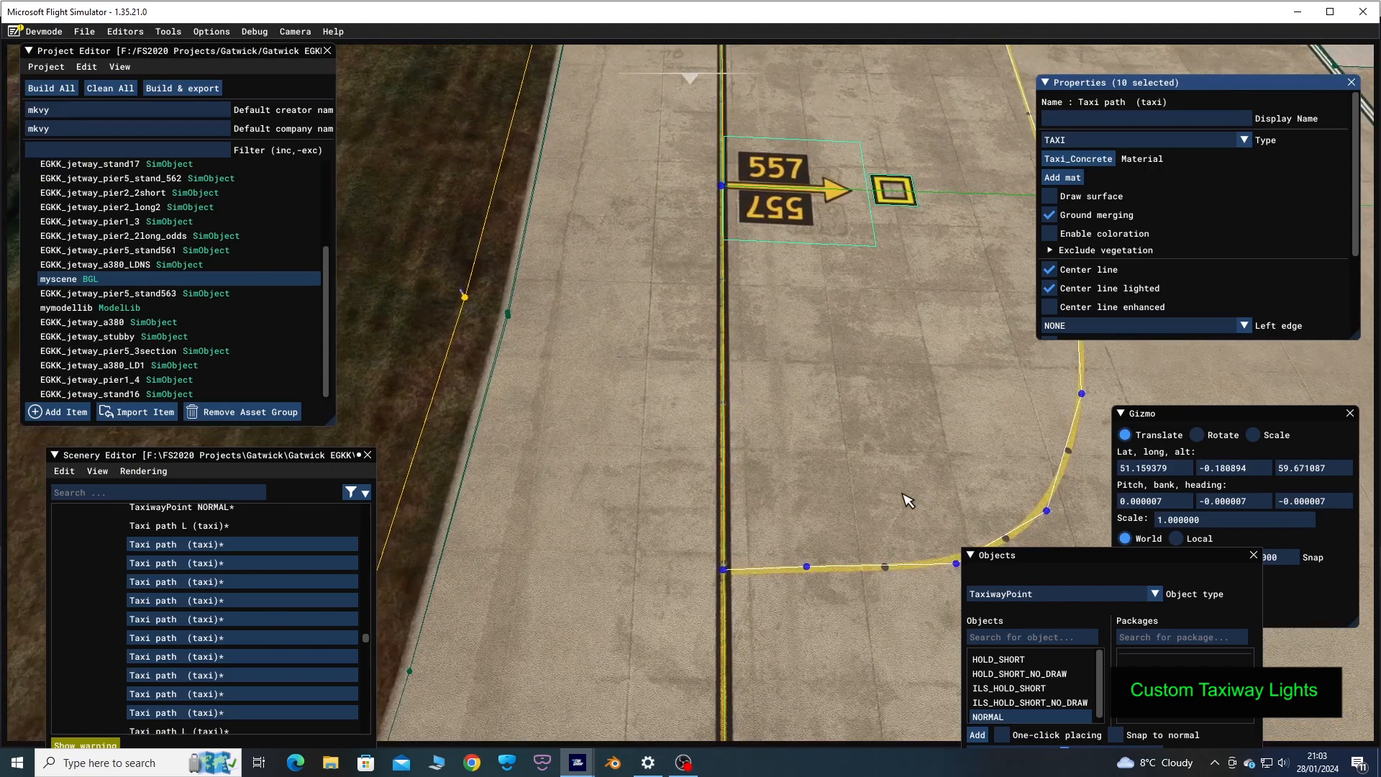
key(d)
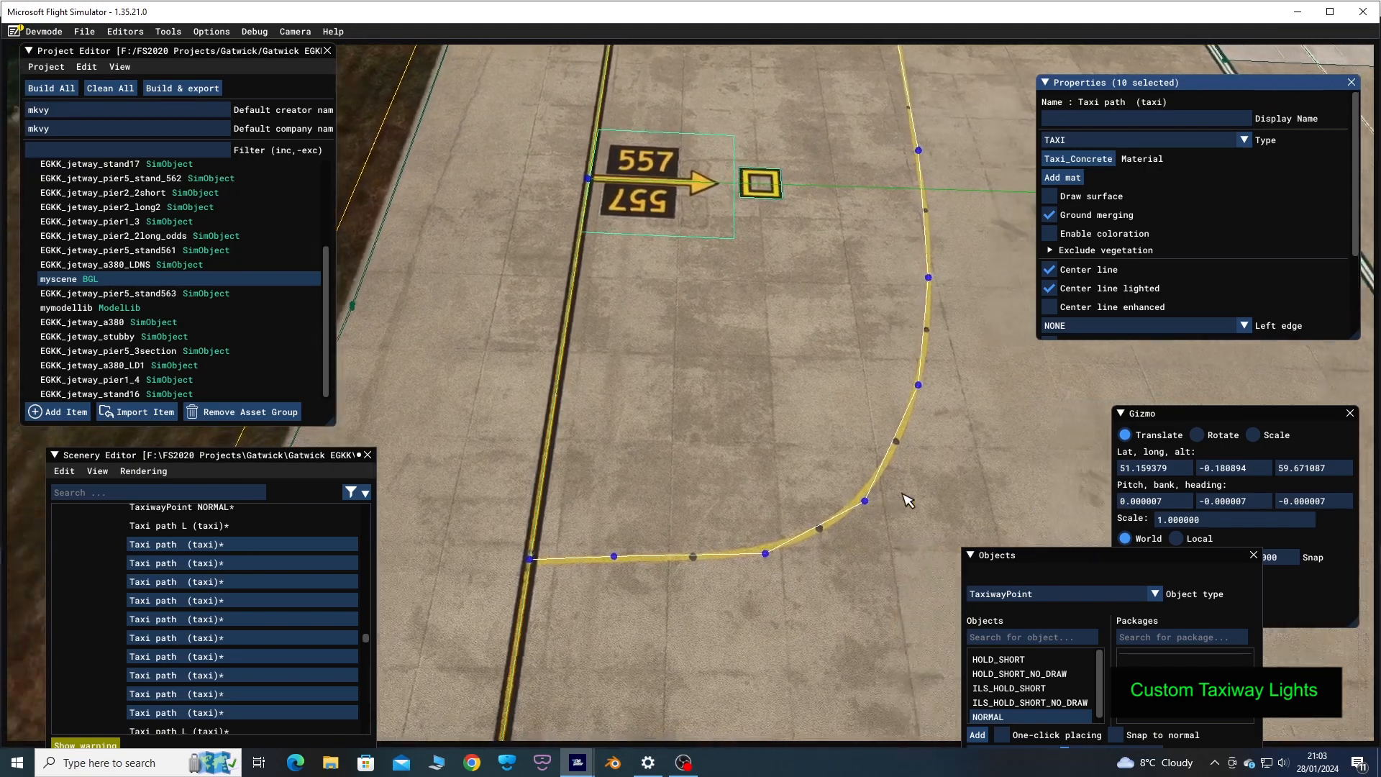
key(w)
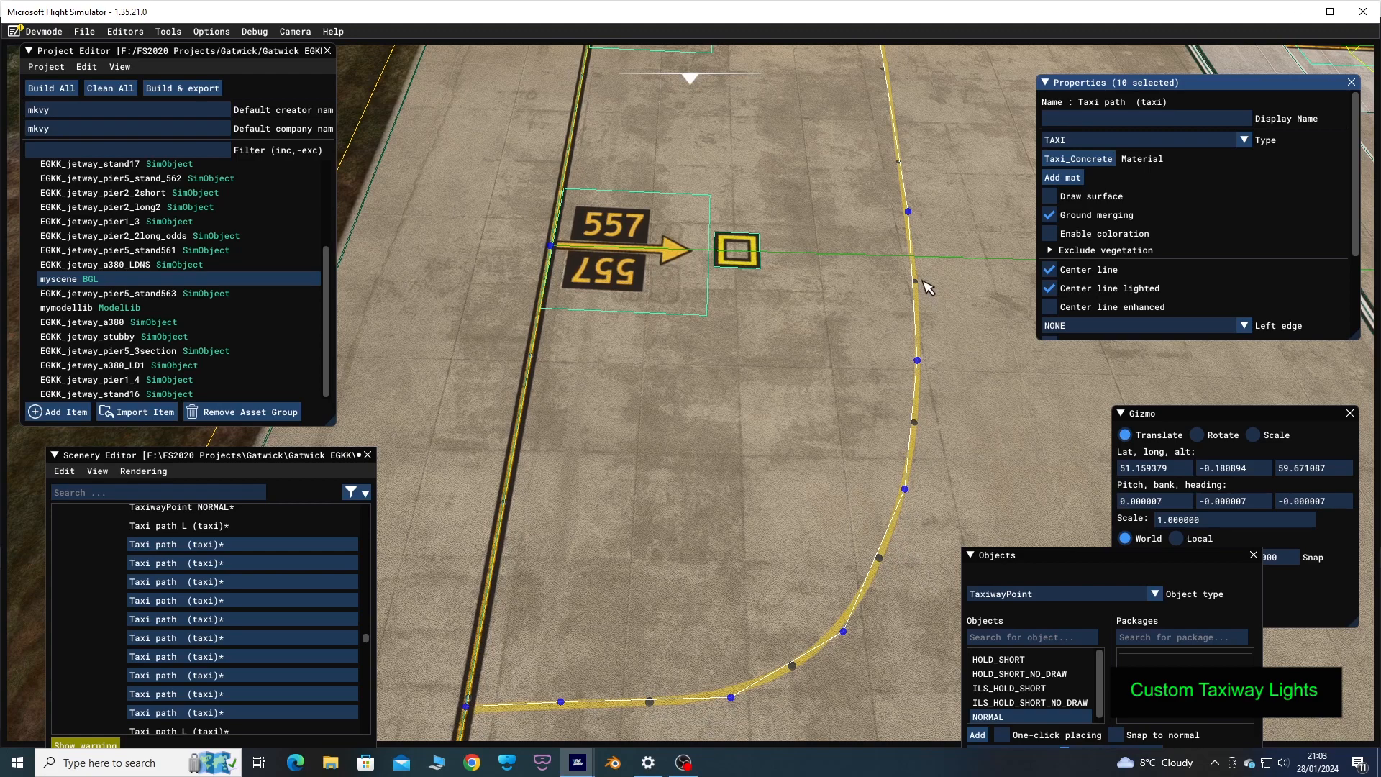
key(w)
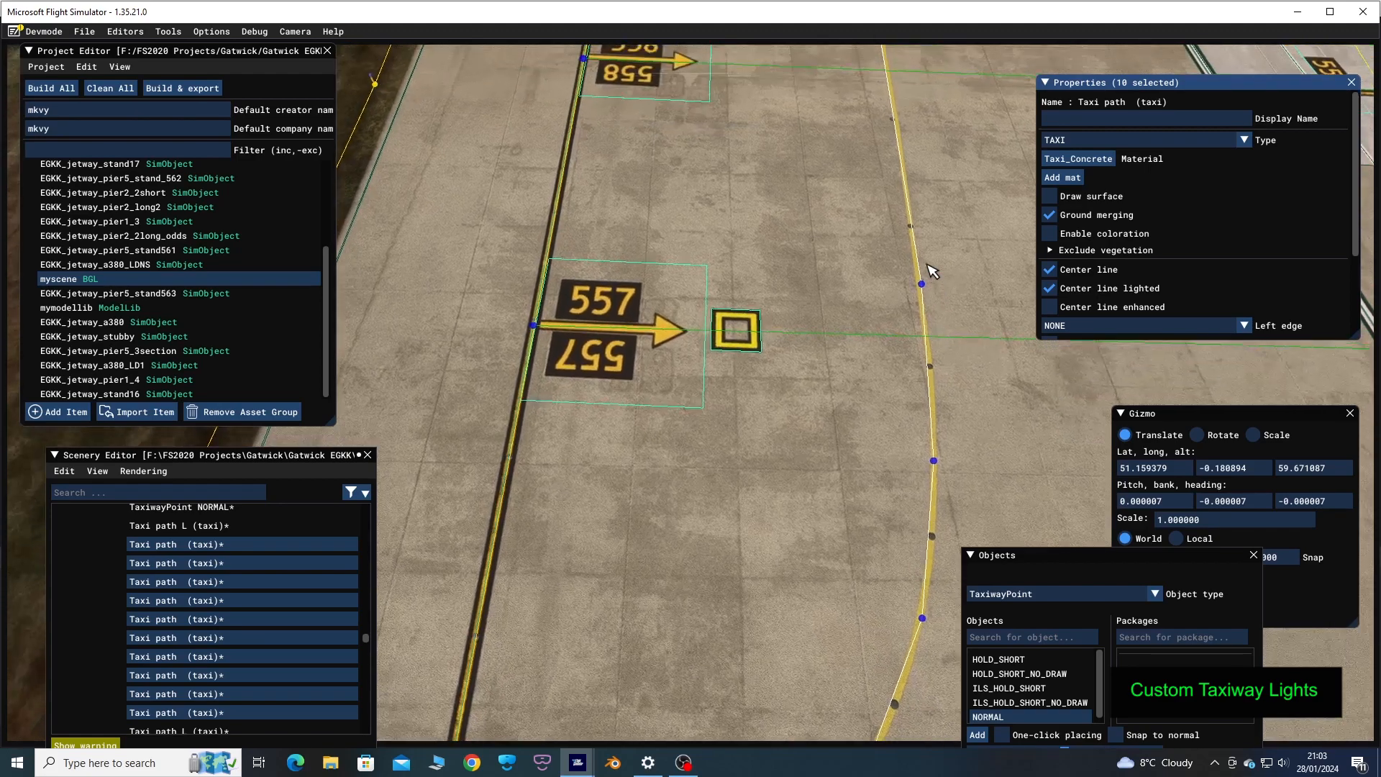
key(w)
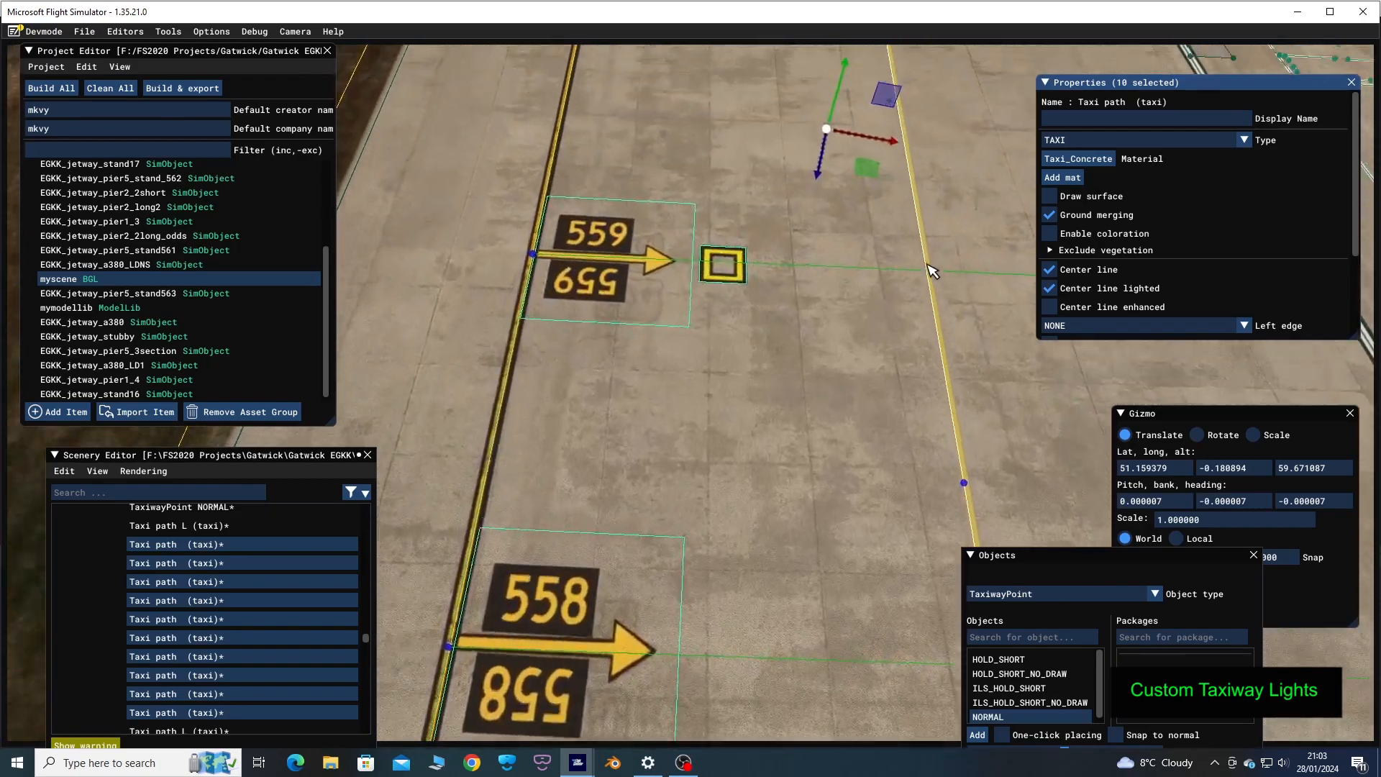
key(d)
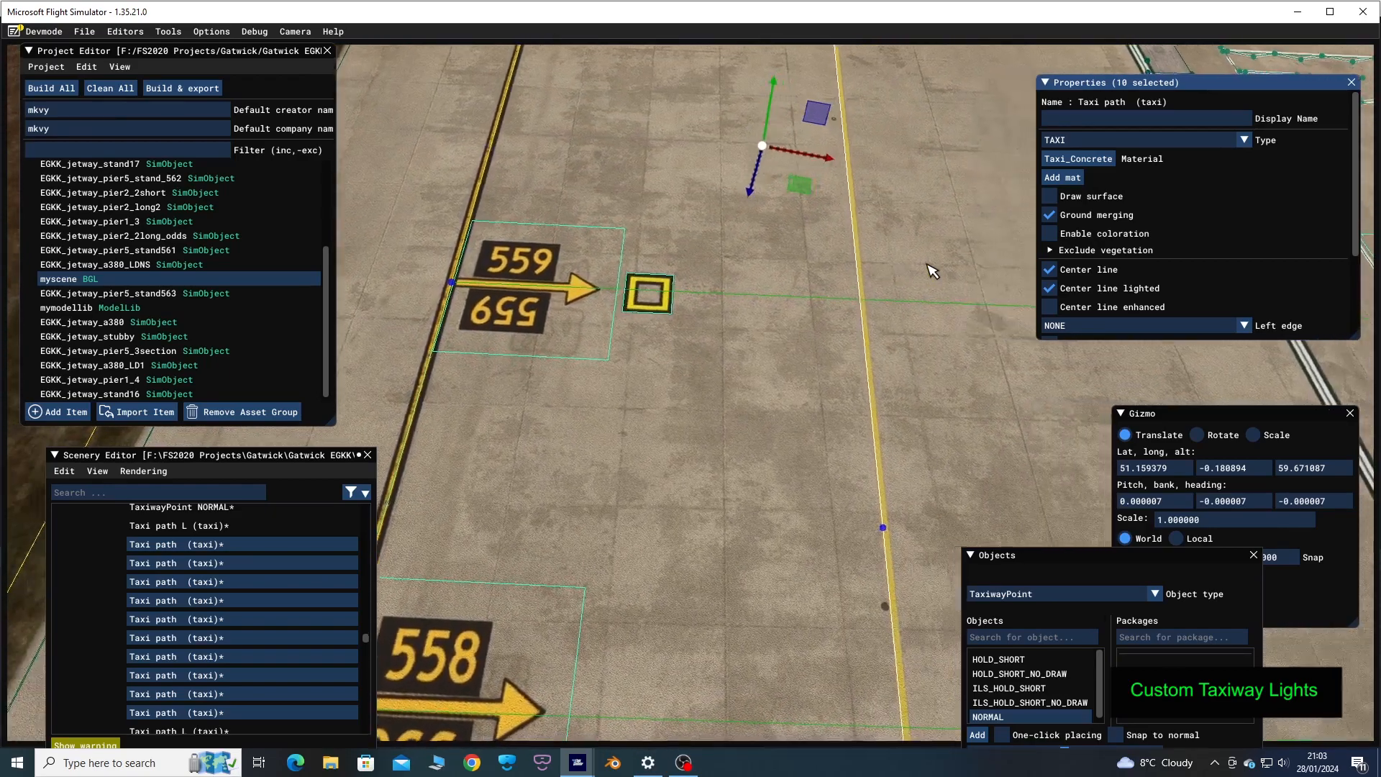
key(s)
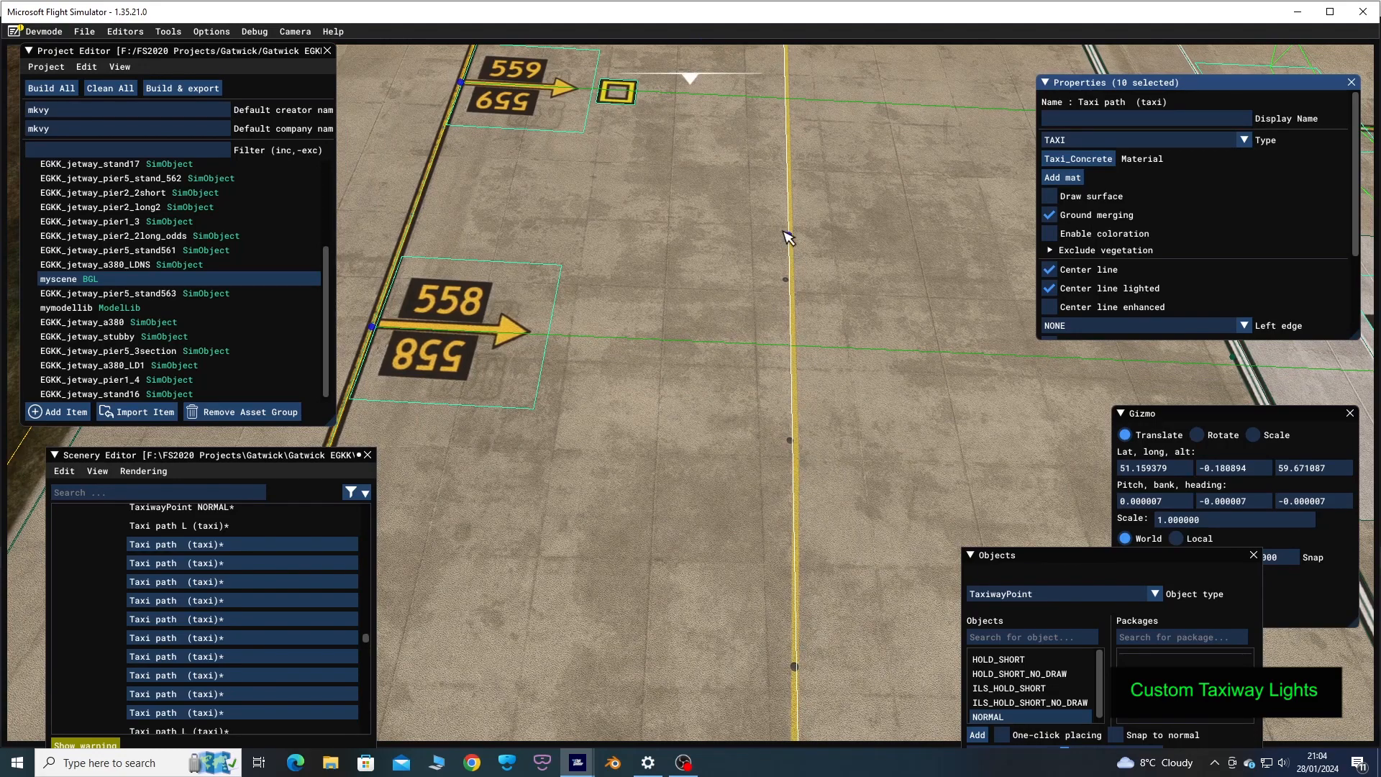
key(w)
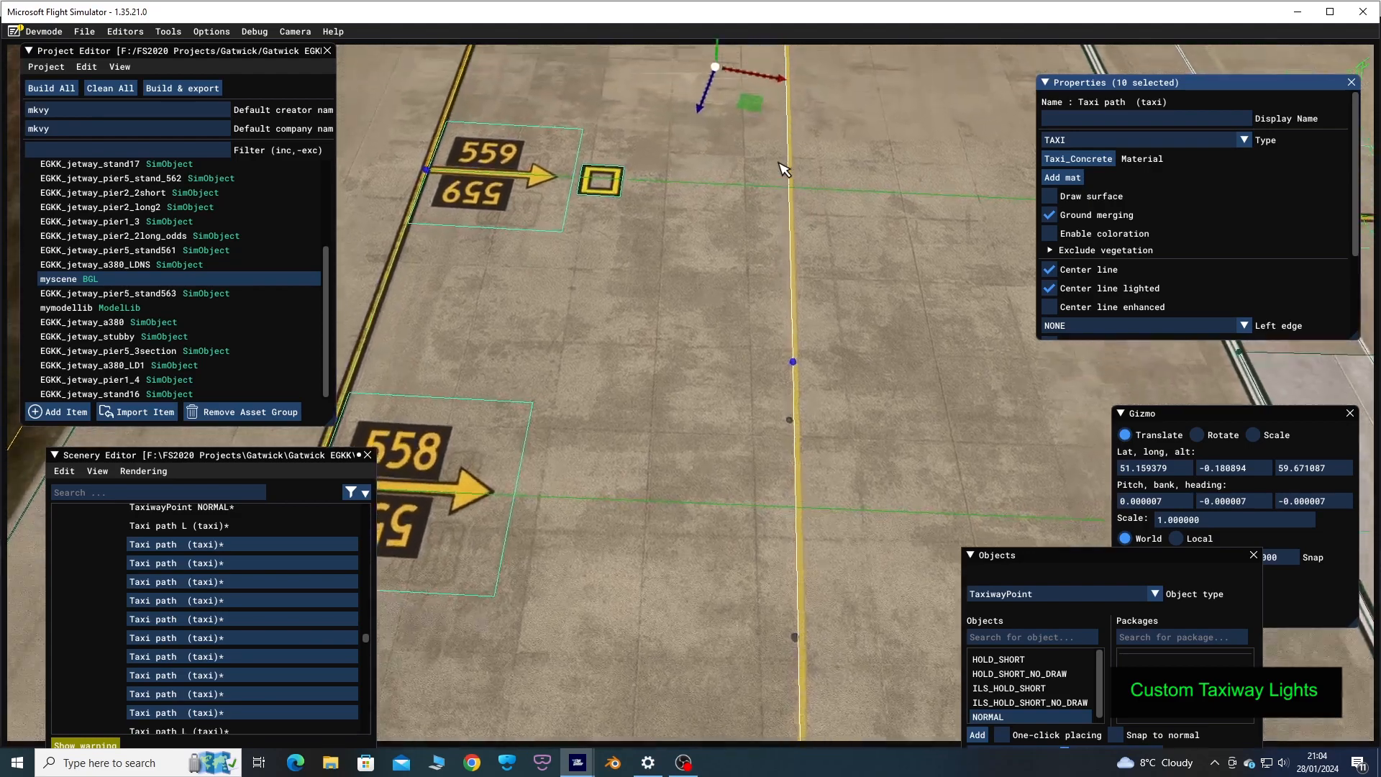
key(w)
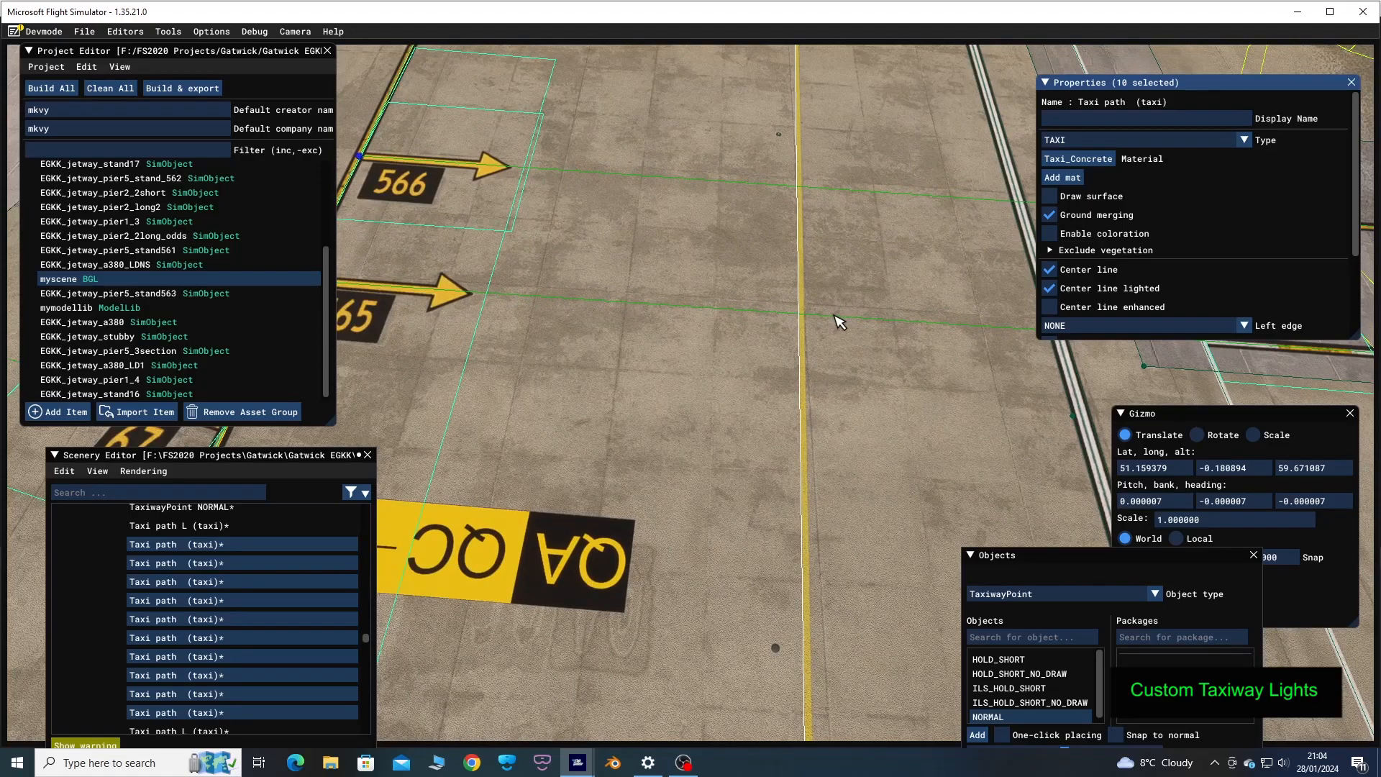
key(s)
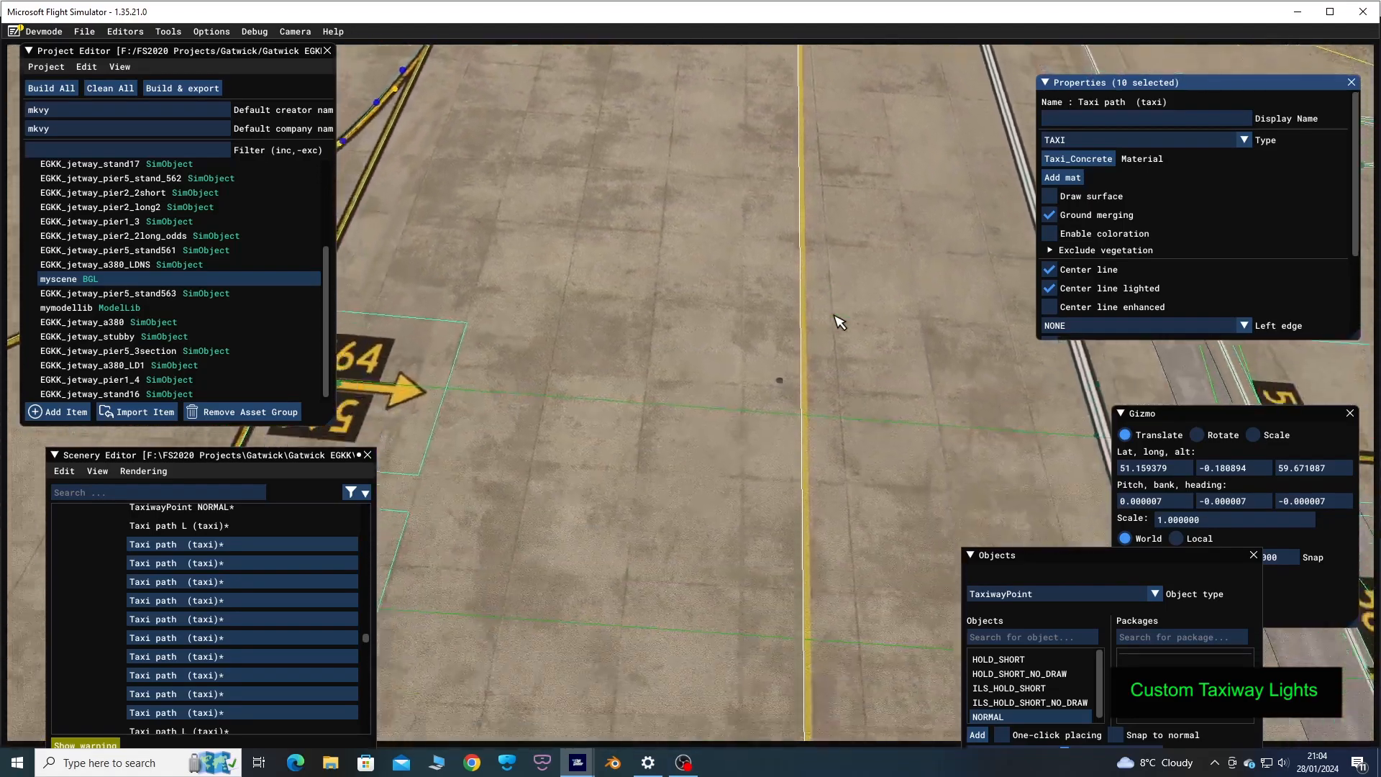
key(s)
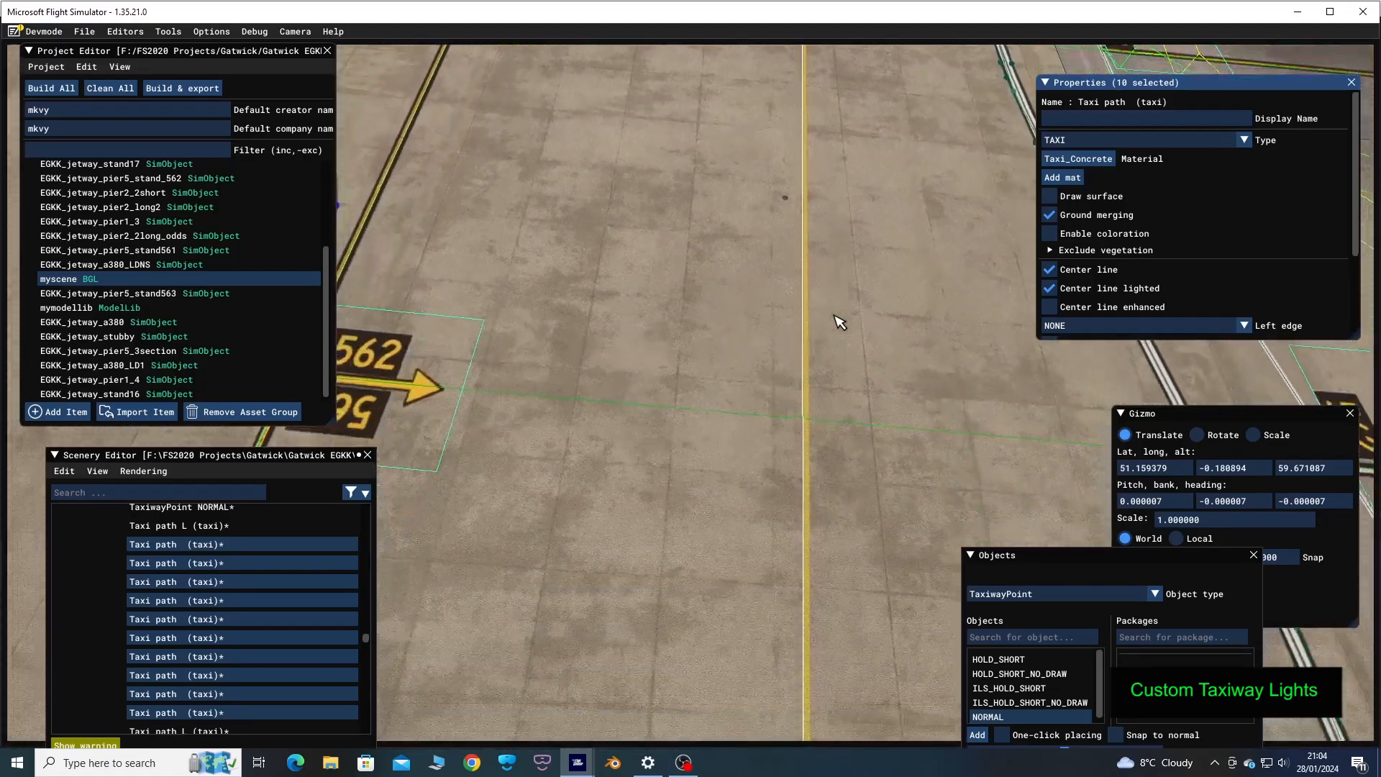
key(s)
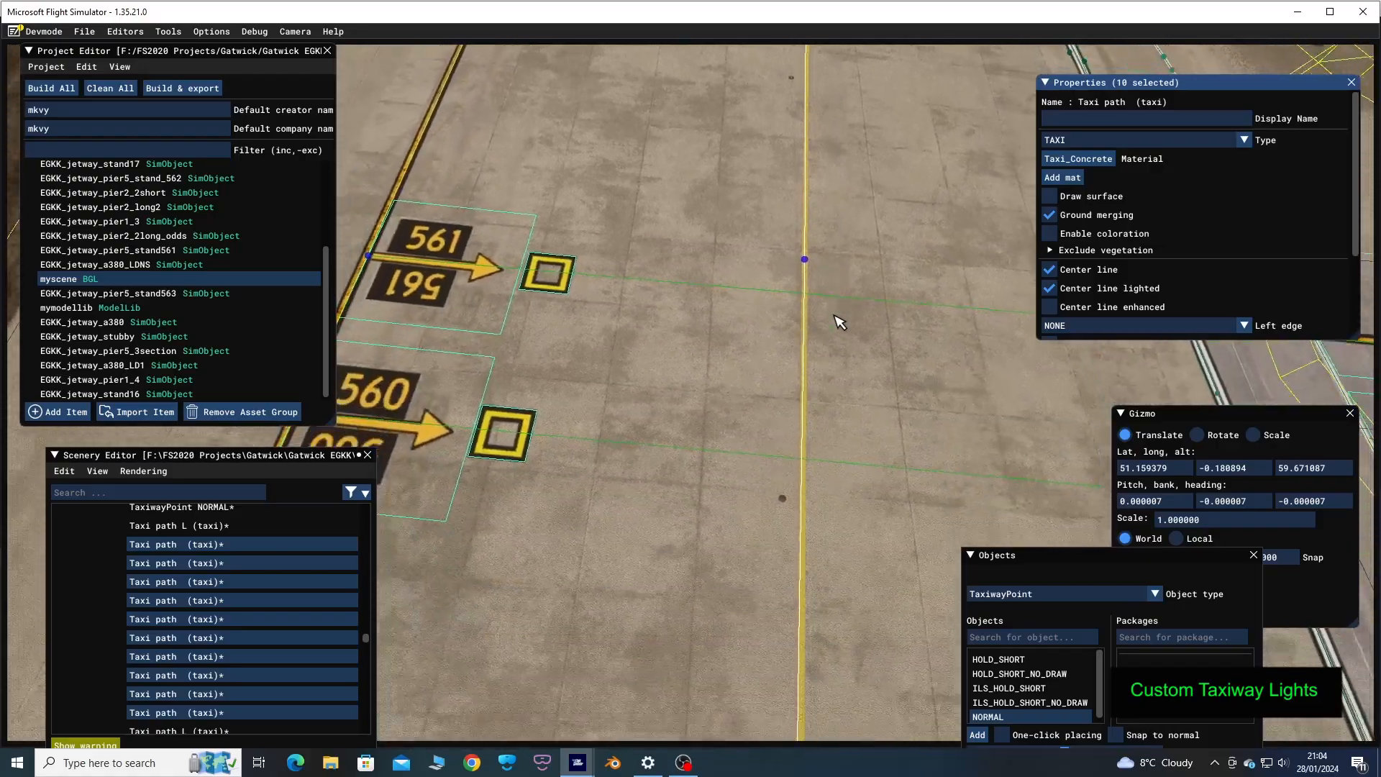
key(s)
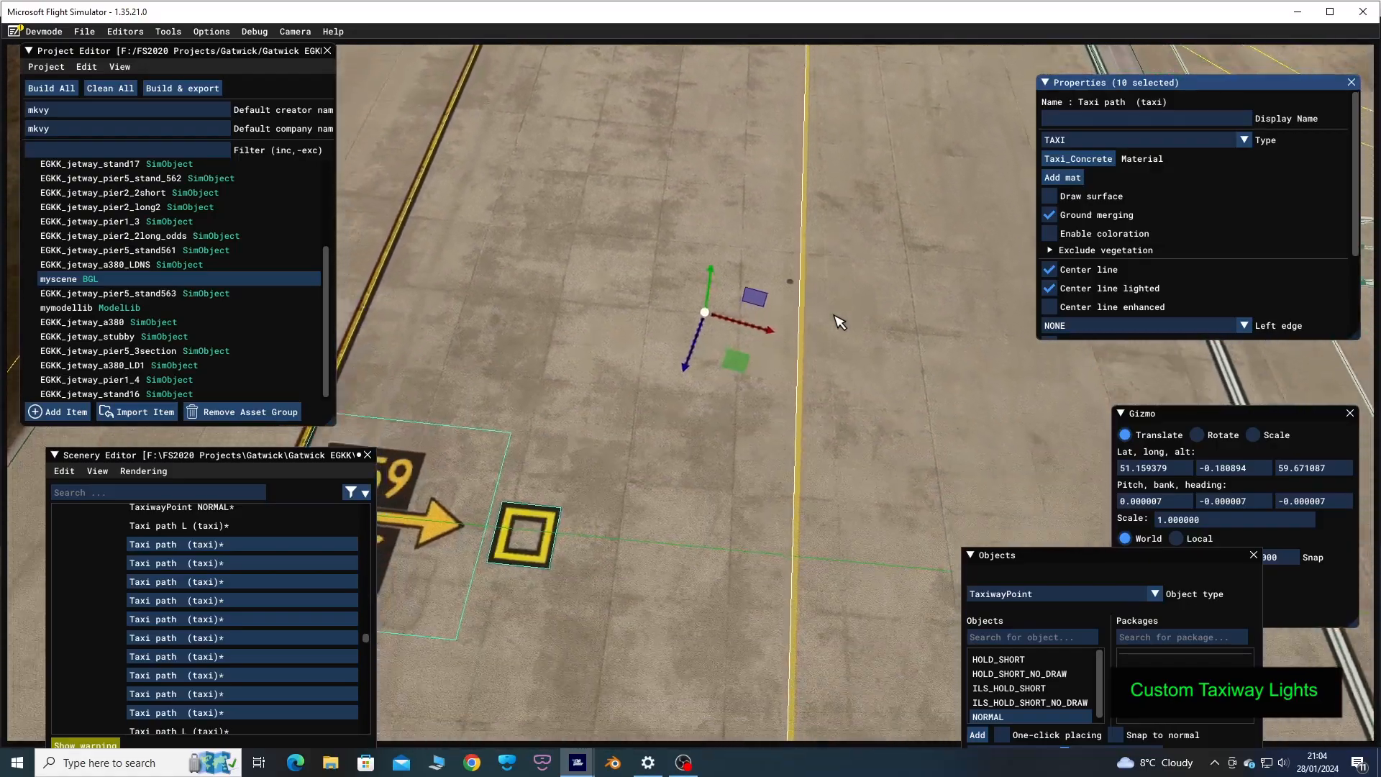
Examine how the centreline lights are spaced around the new path's curve near stands 557 and 558
key(s)
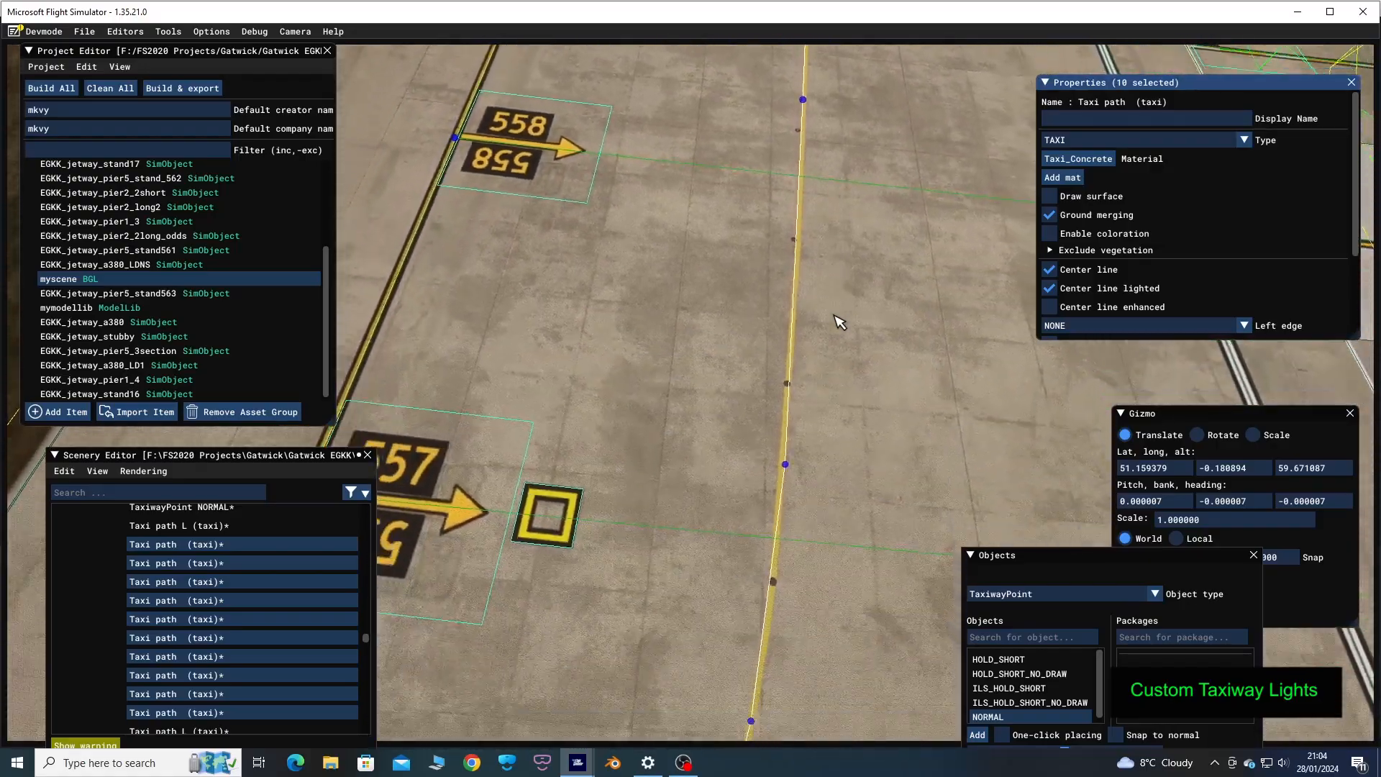
key(s)
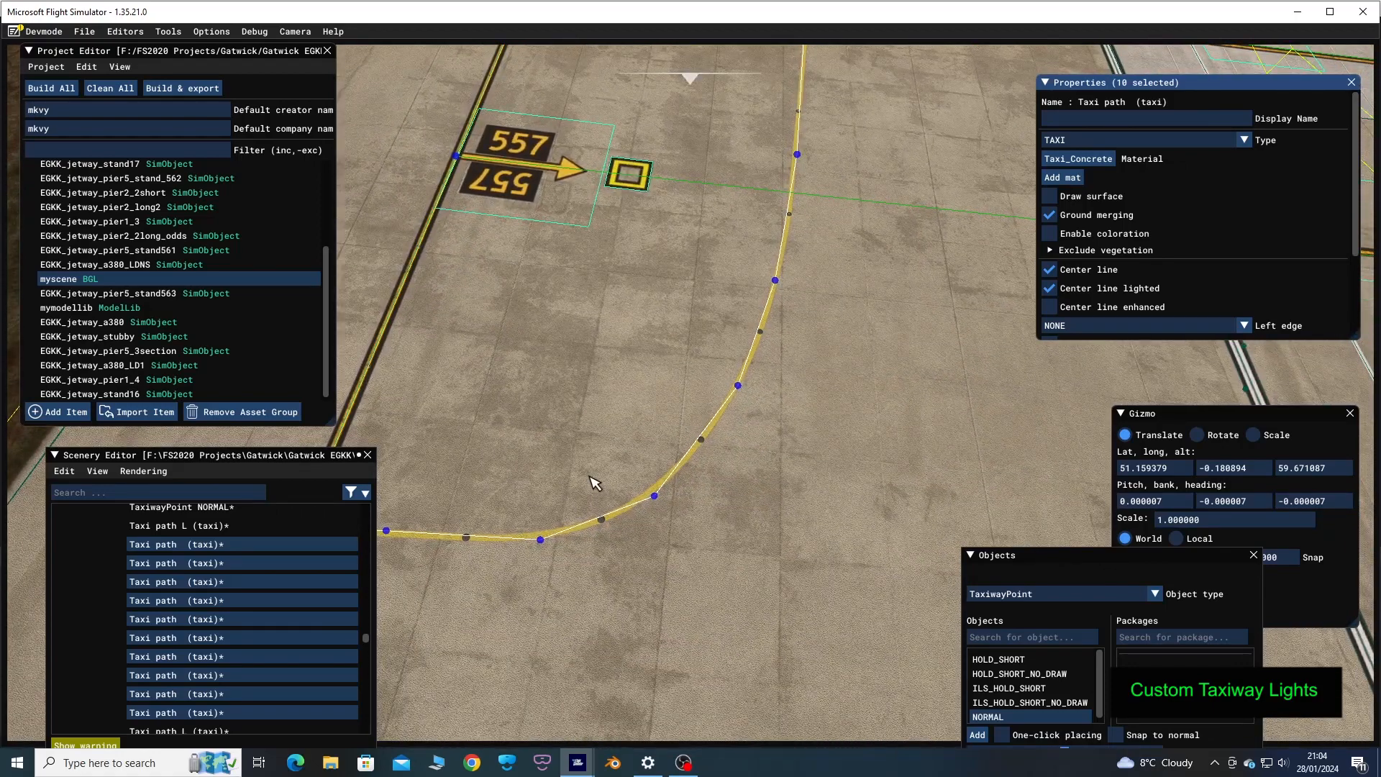
key(a)
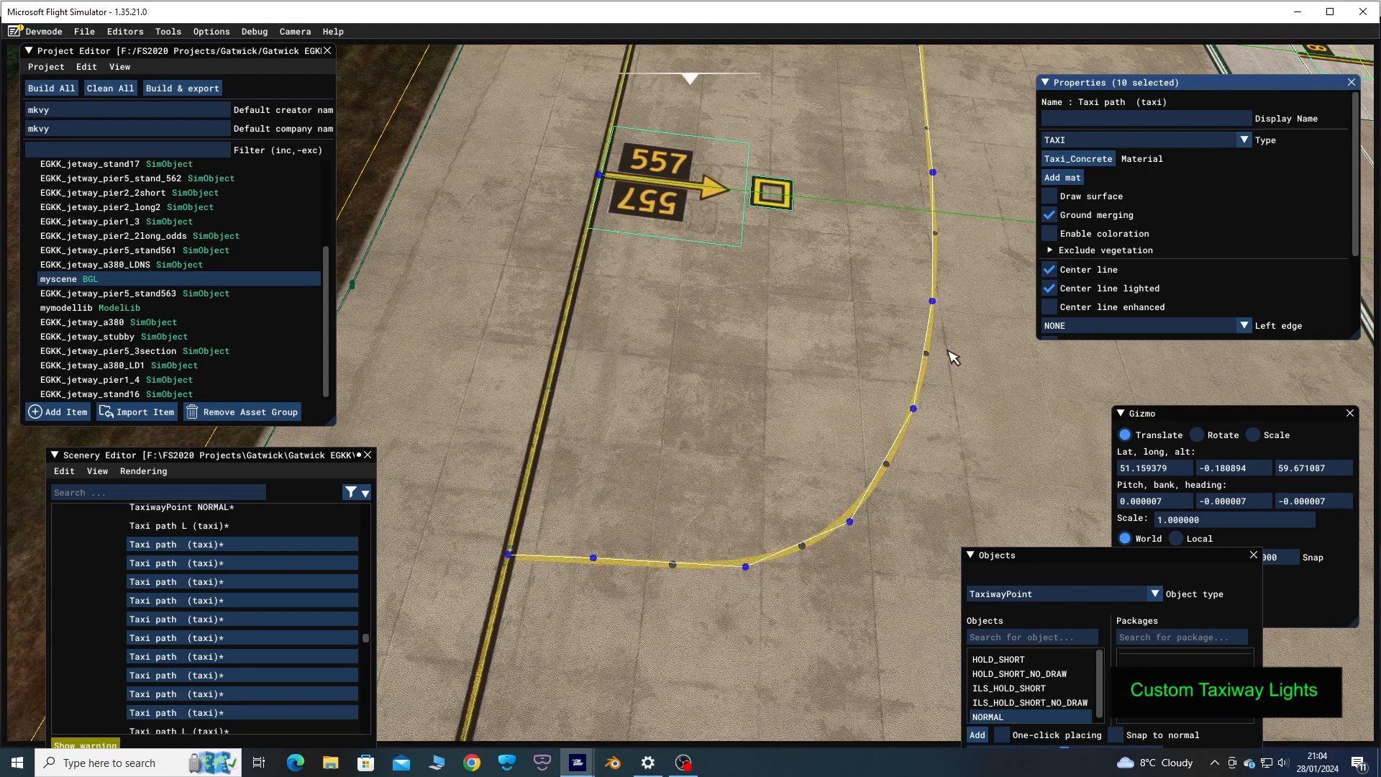
key(d)
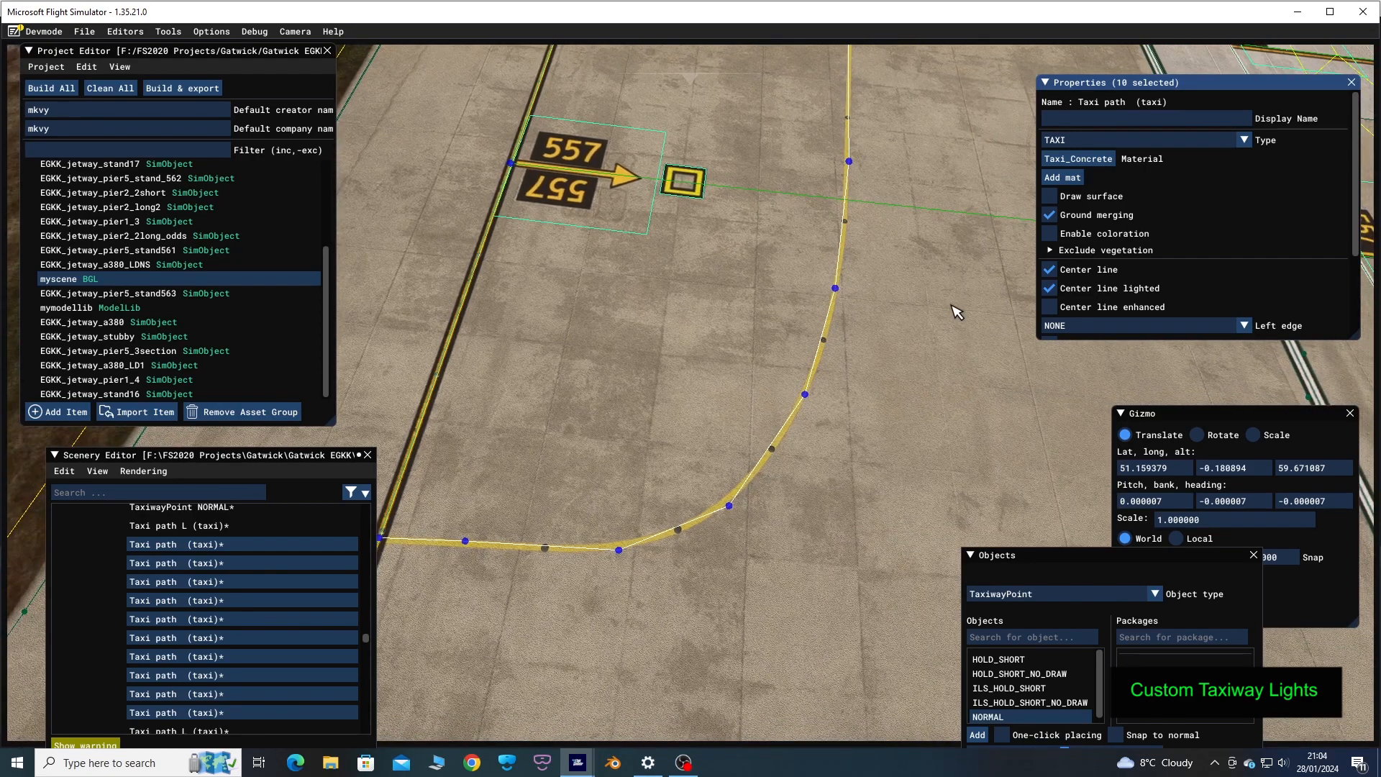
key(w)
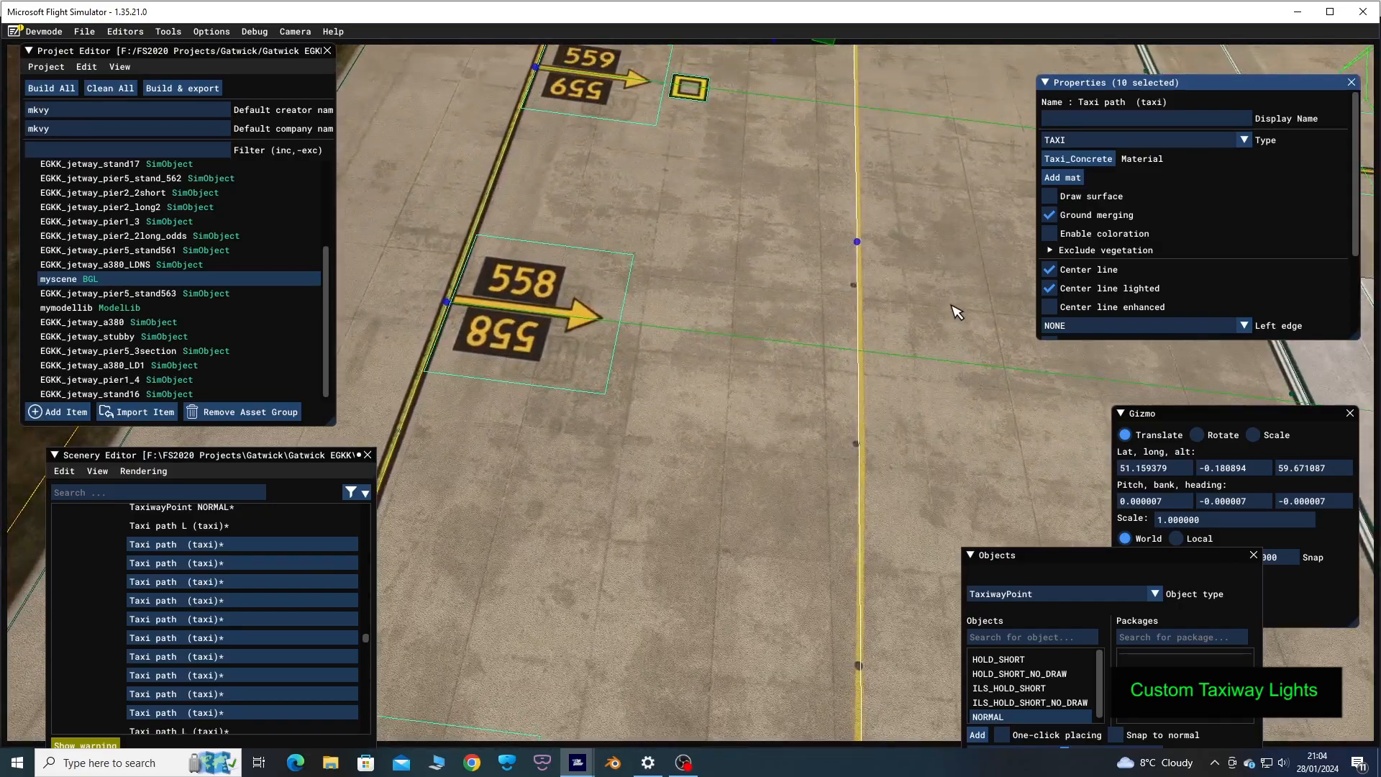
key(s)
key(s)
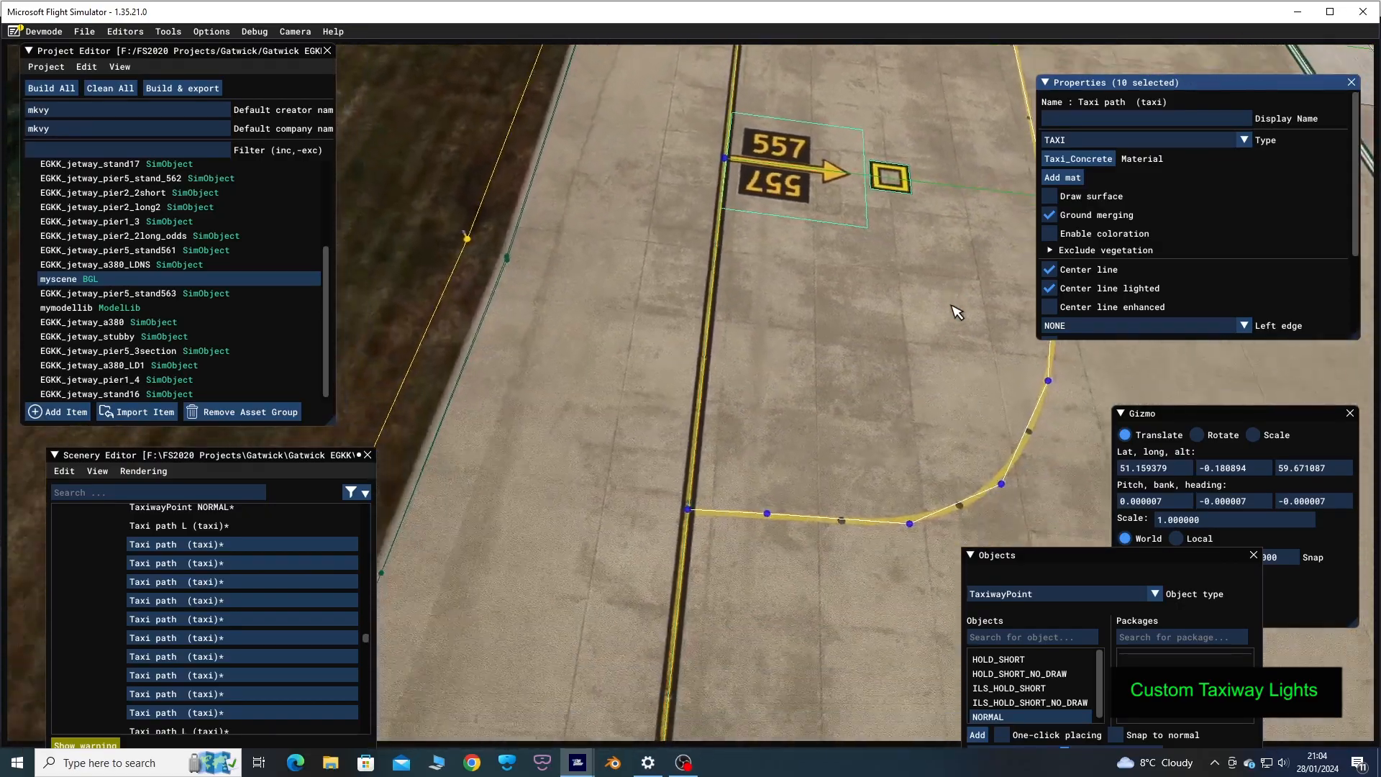
Examine the existing QA and QB centreline curves past stands 555 and 554, and return to the new path near stand 557
key(s)
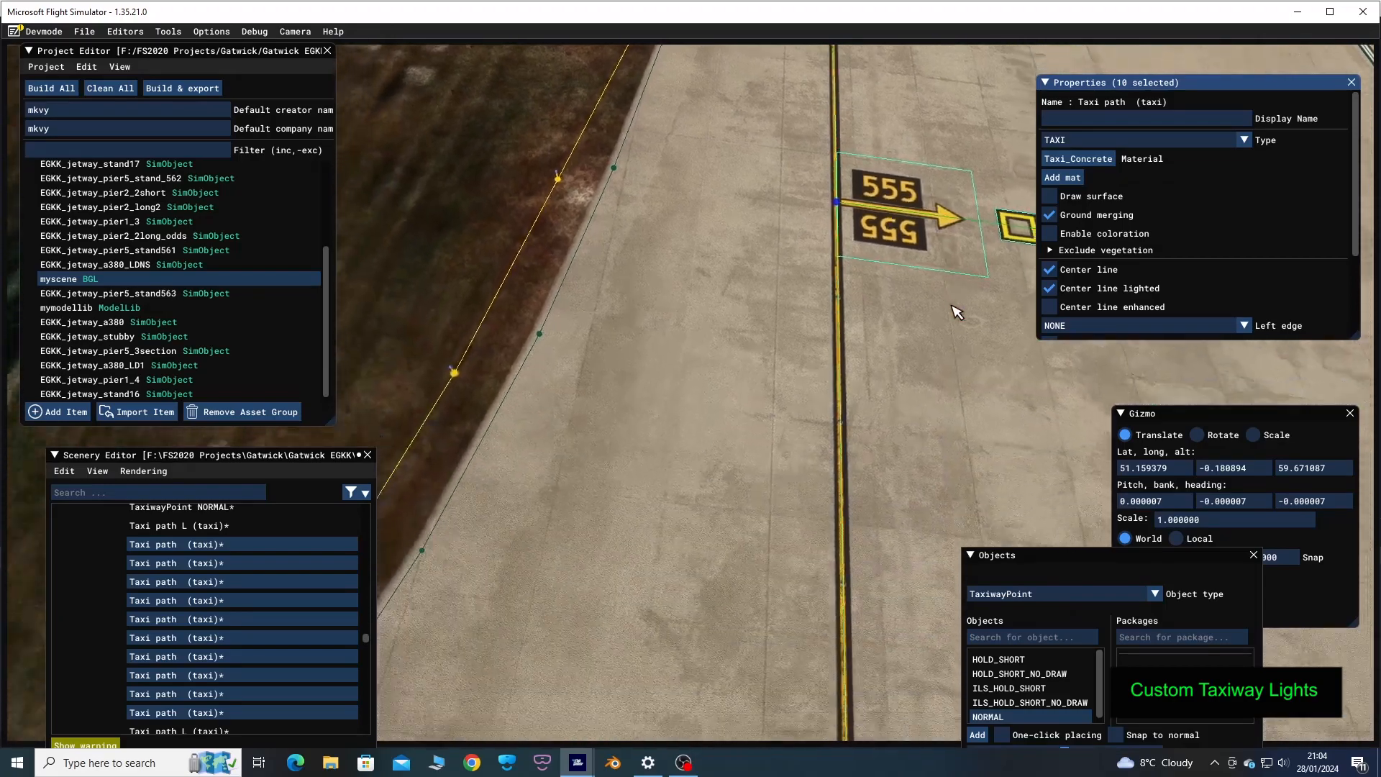
key(s)
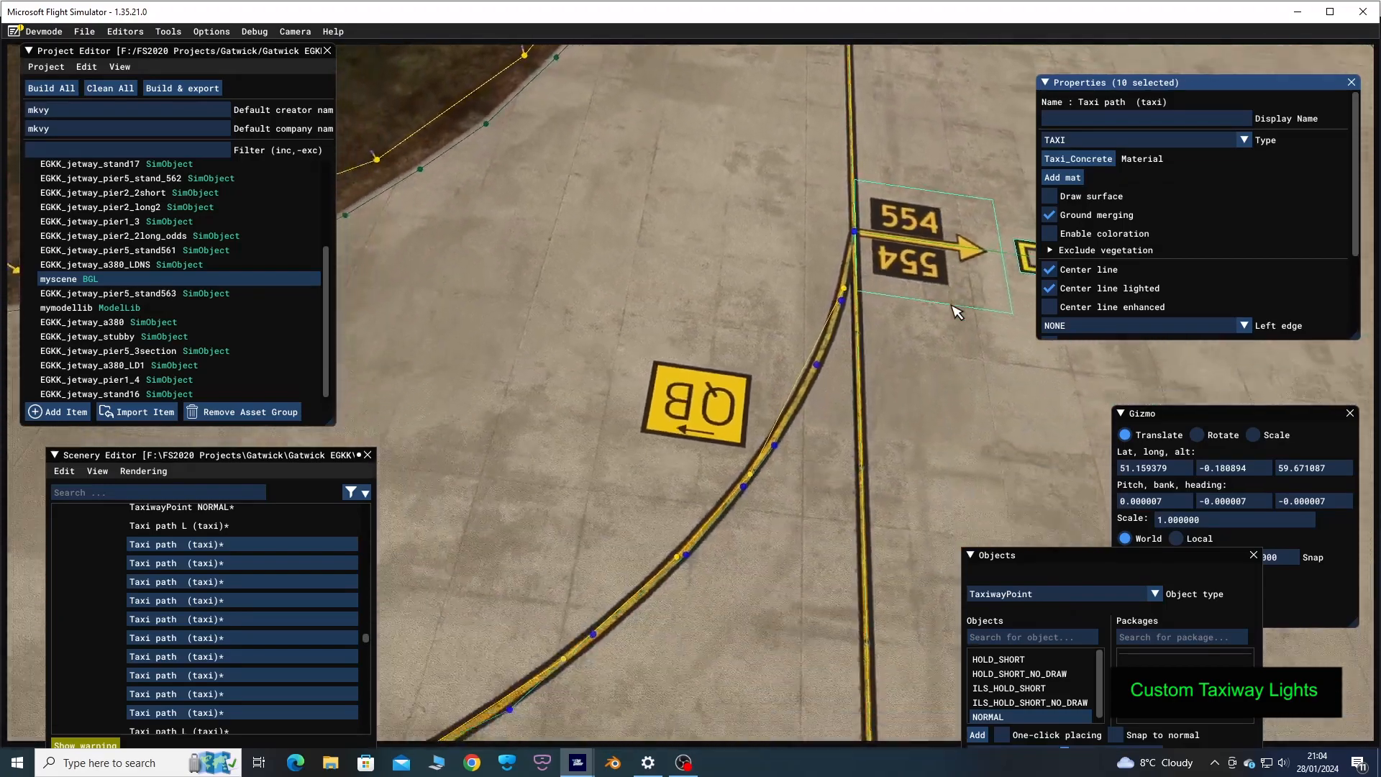
key(s)
key(a)
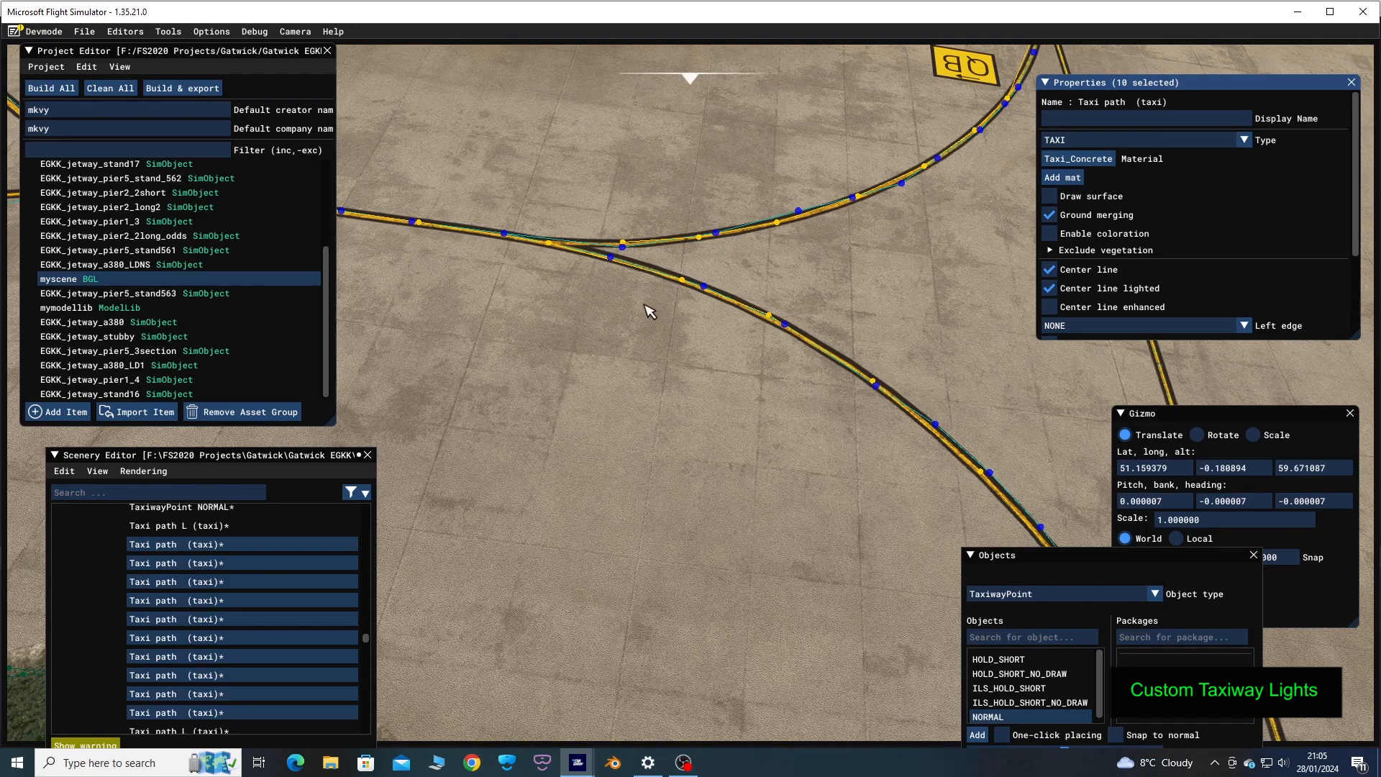
key(d)
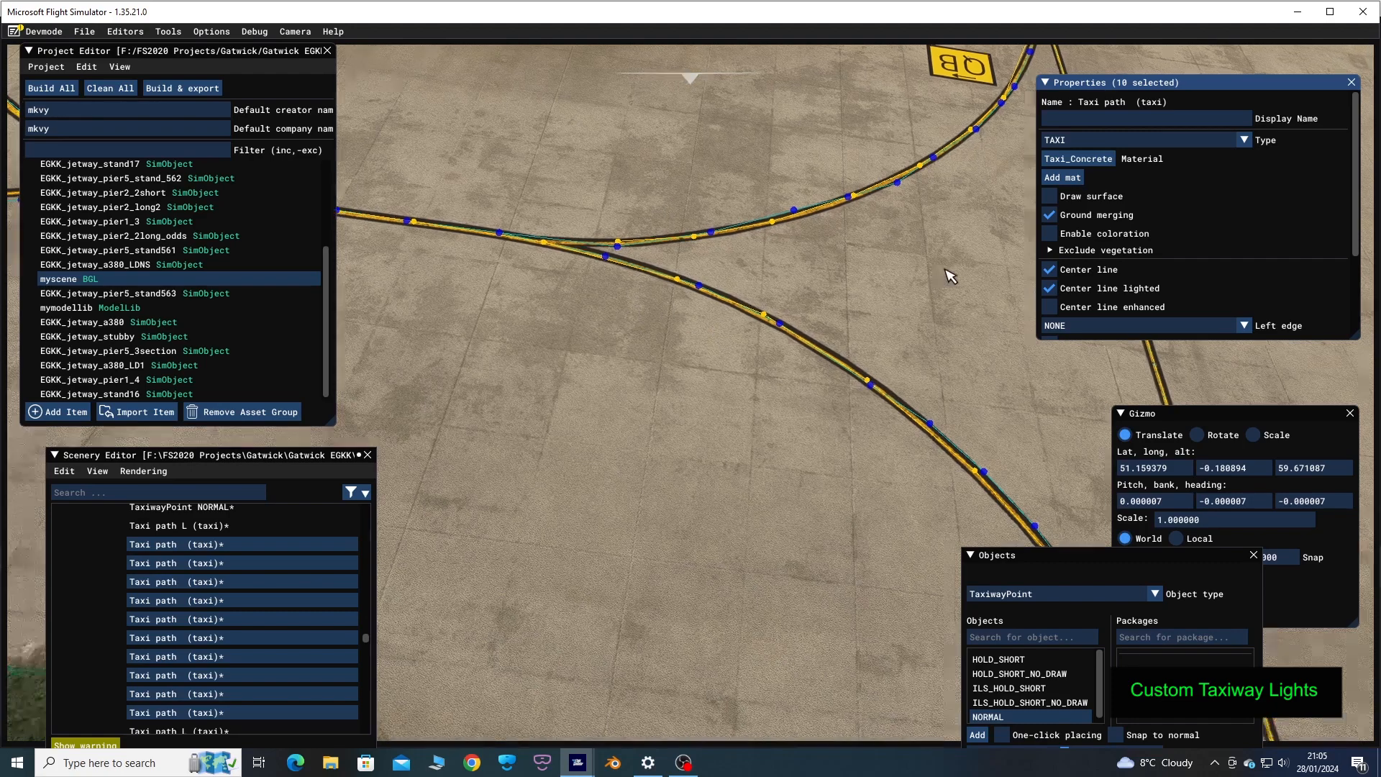
key(w)
key(w)
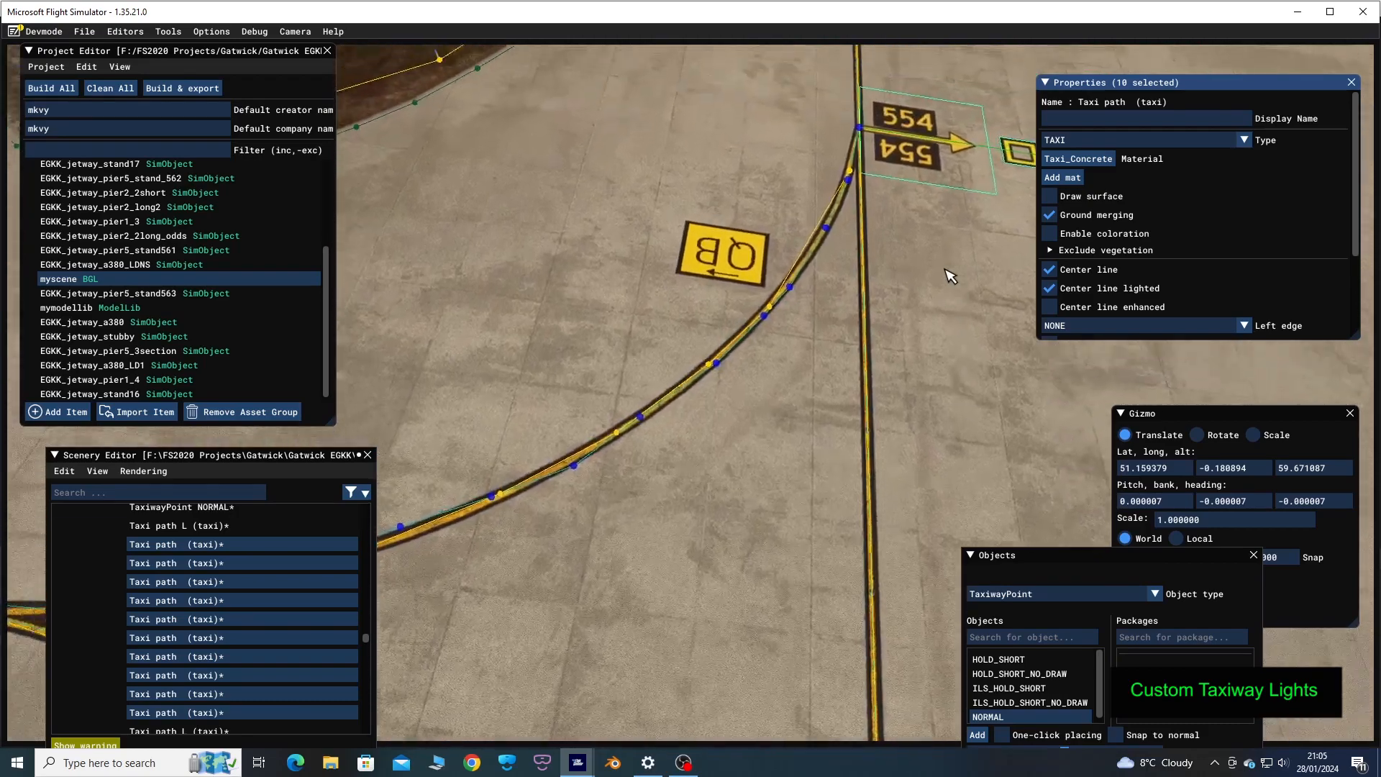
key(w)
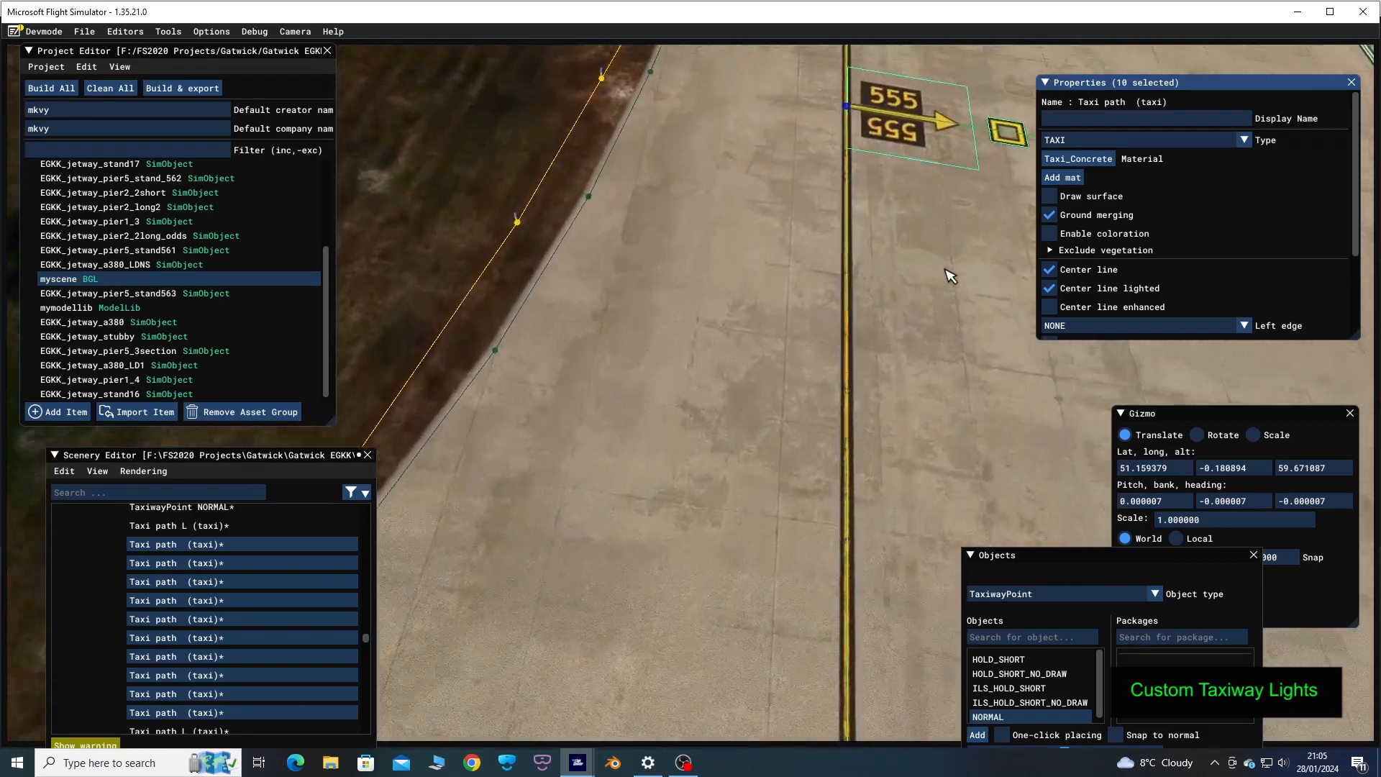
key(w)
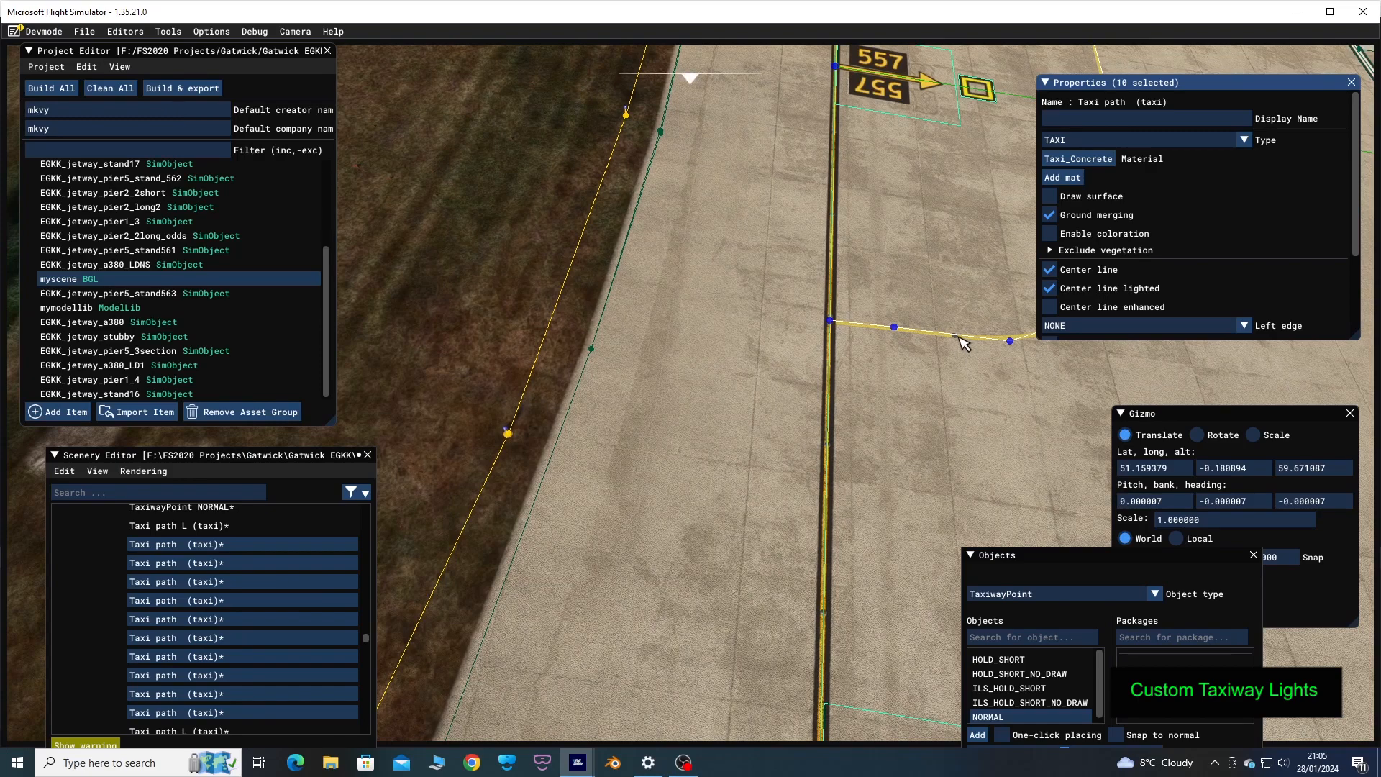
Switch Center line off and back on for the selected taxi path segments to compare the lights around the curve
click(1050, 271)
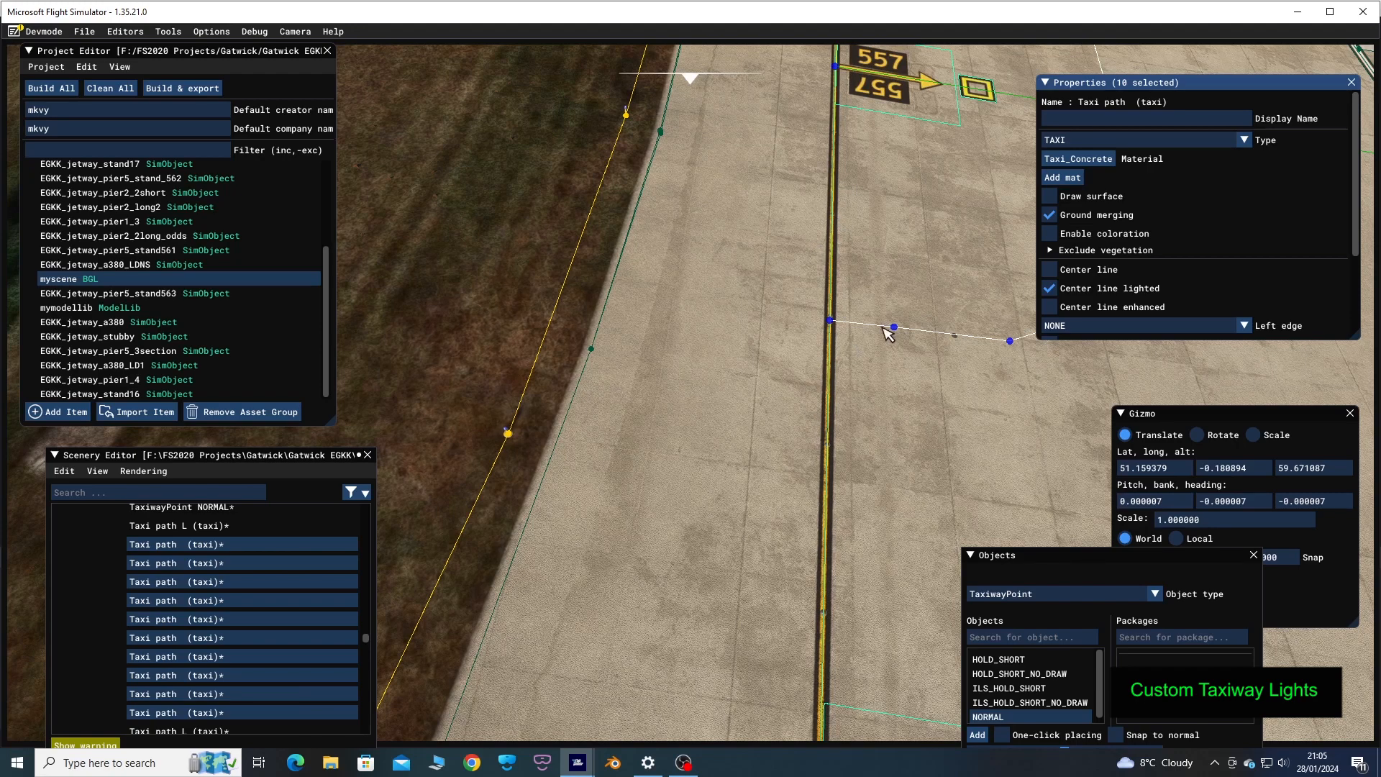
click(1051, 271)
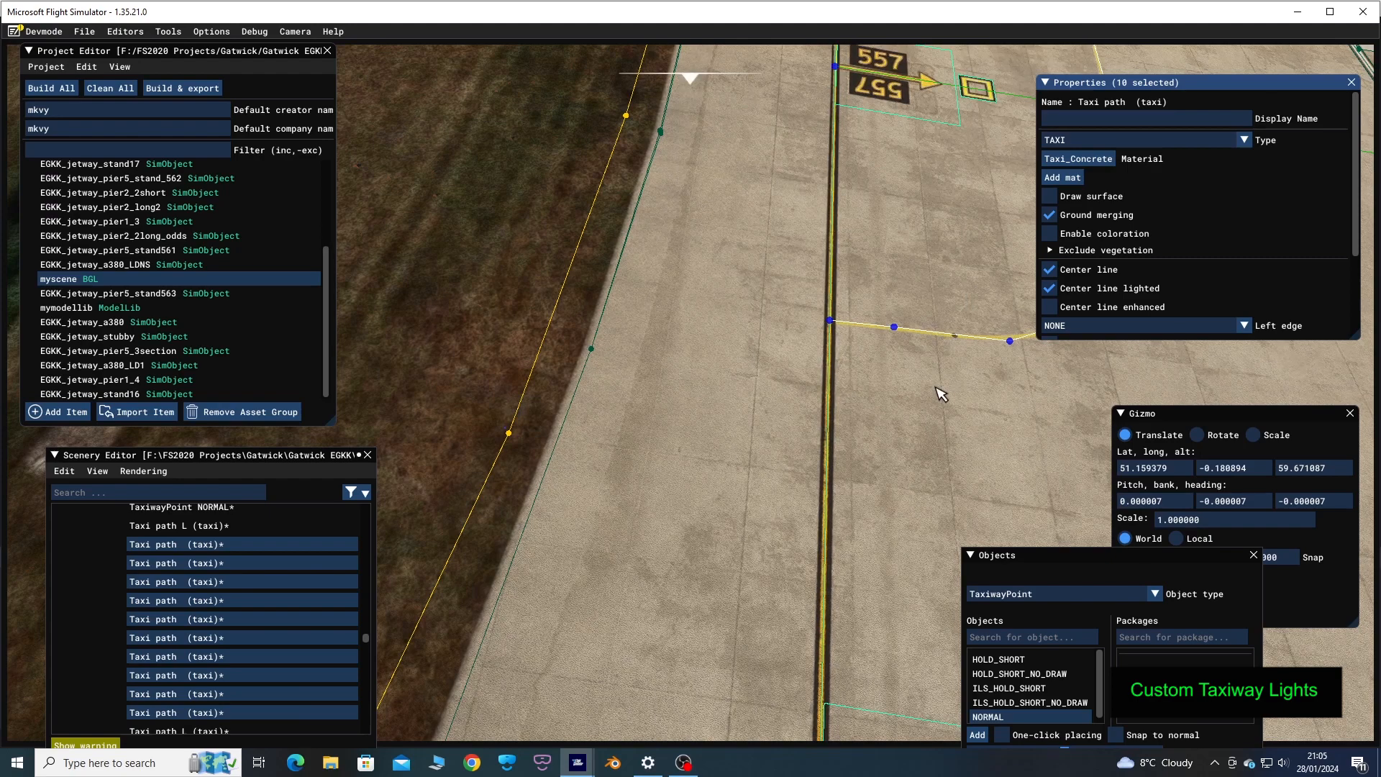
key(d)
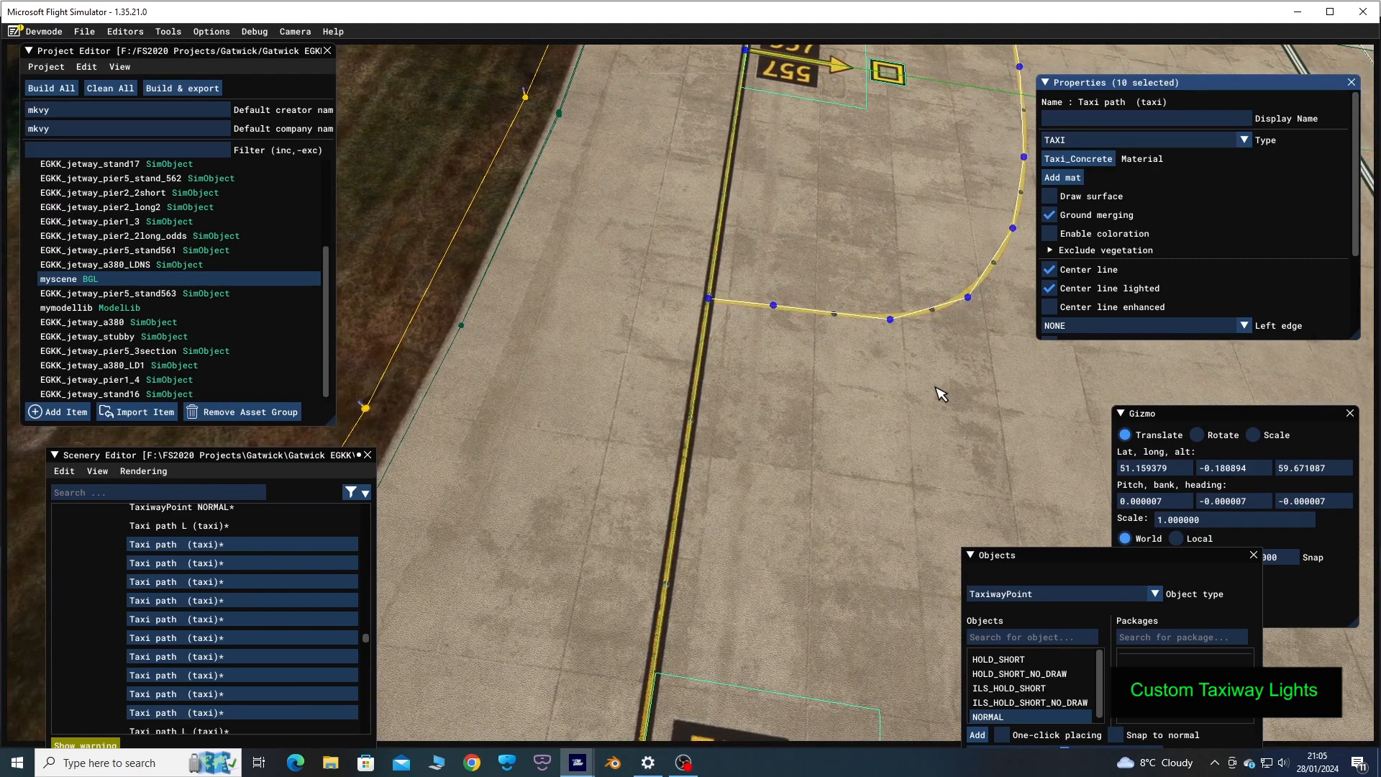
key(w)
key(d)
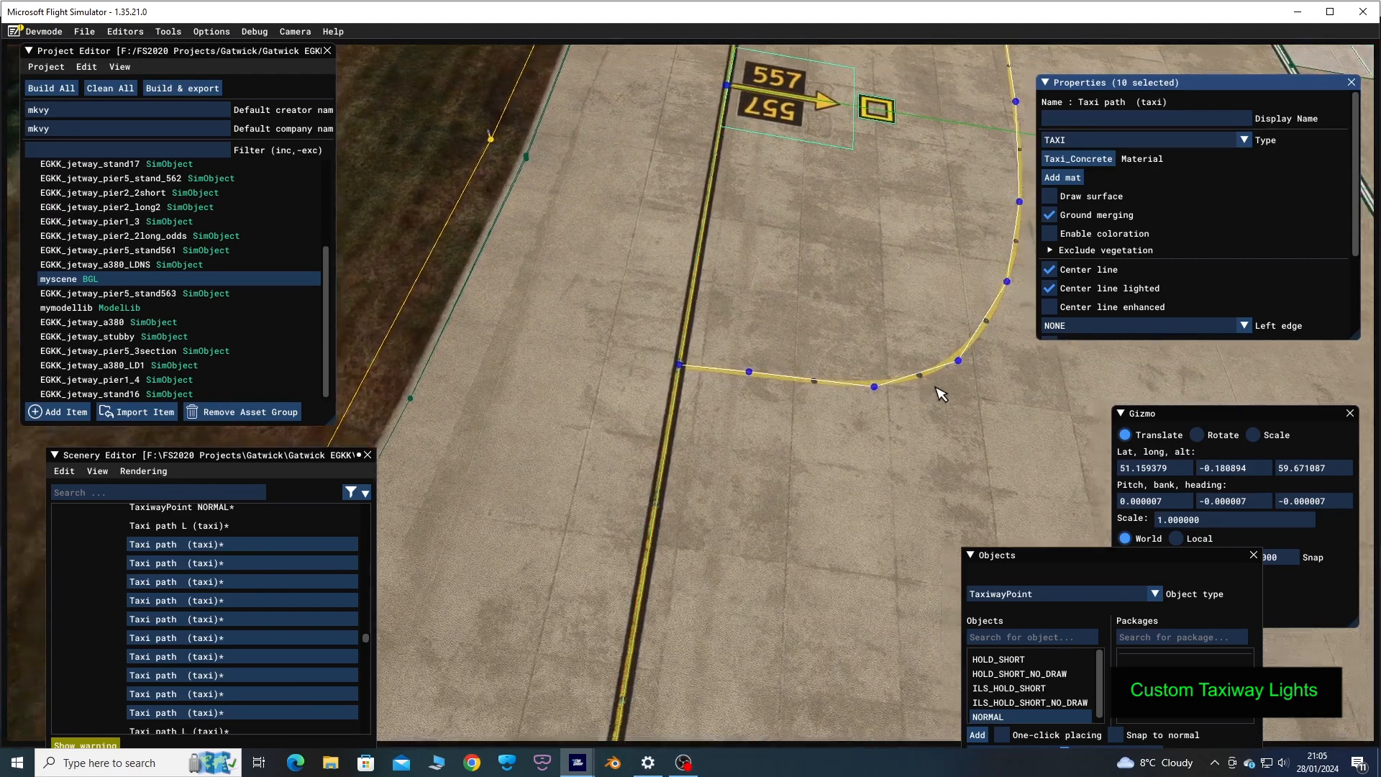
key(w)
key(s)
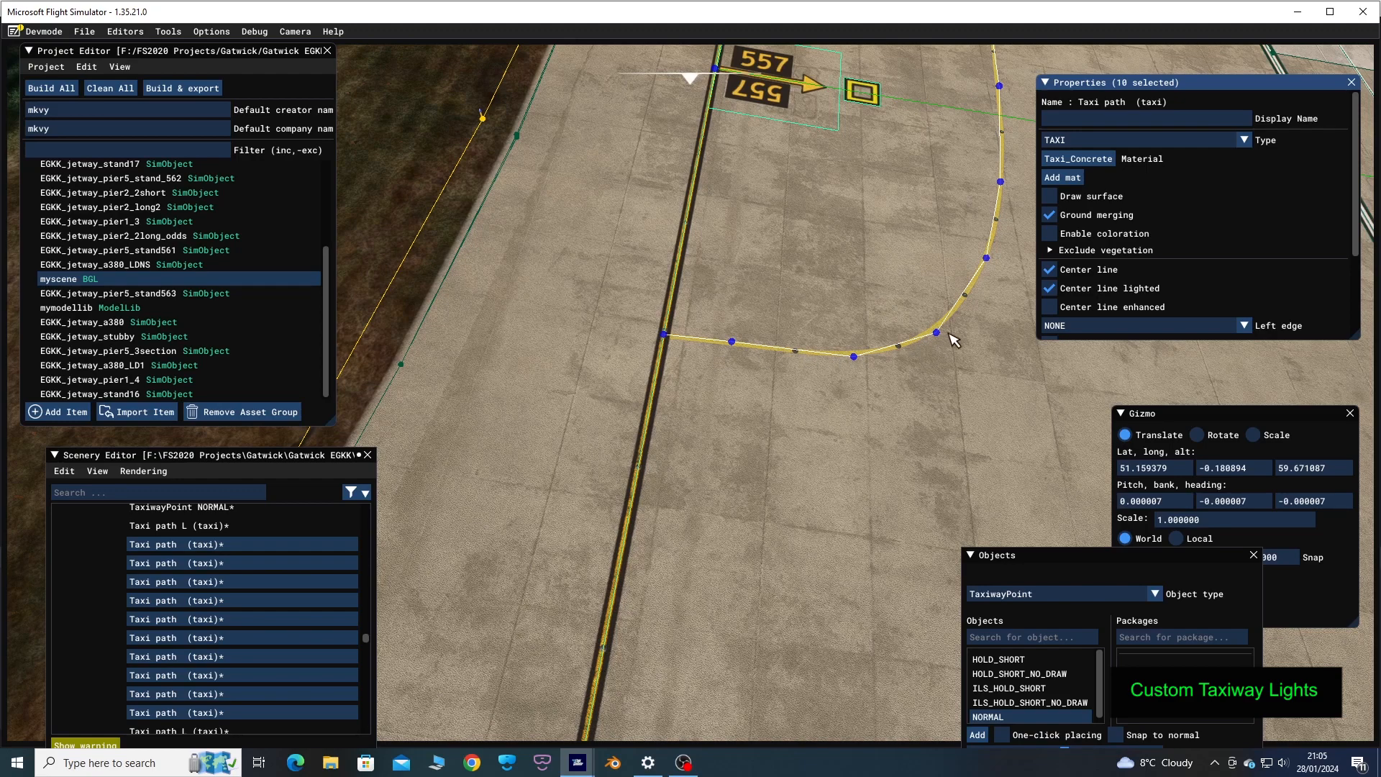
Choose LightRow as the object type to add and enable One-click placing
click(1155, 594)
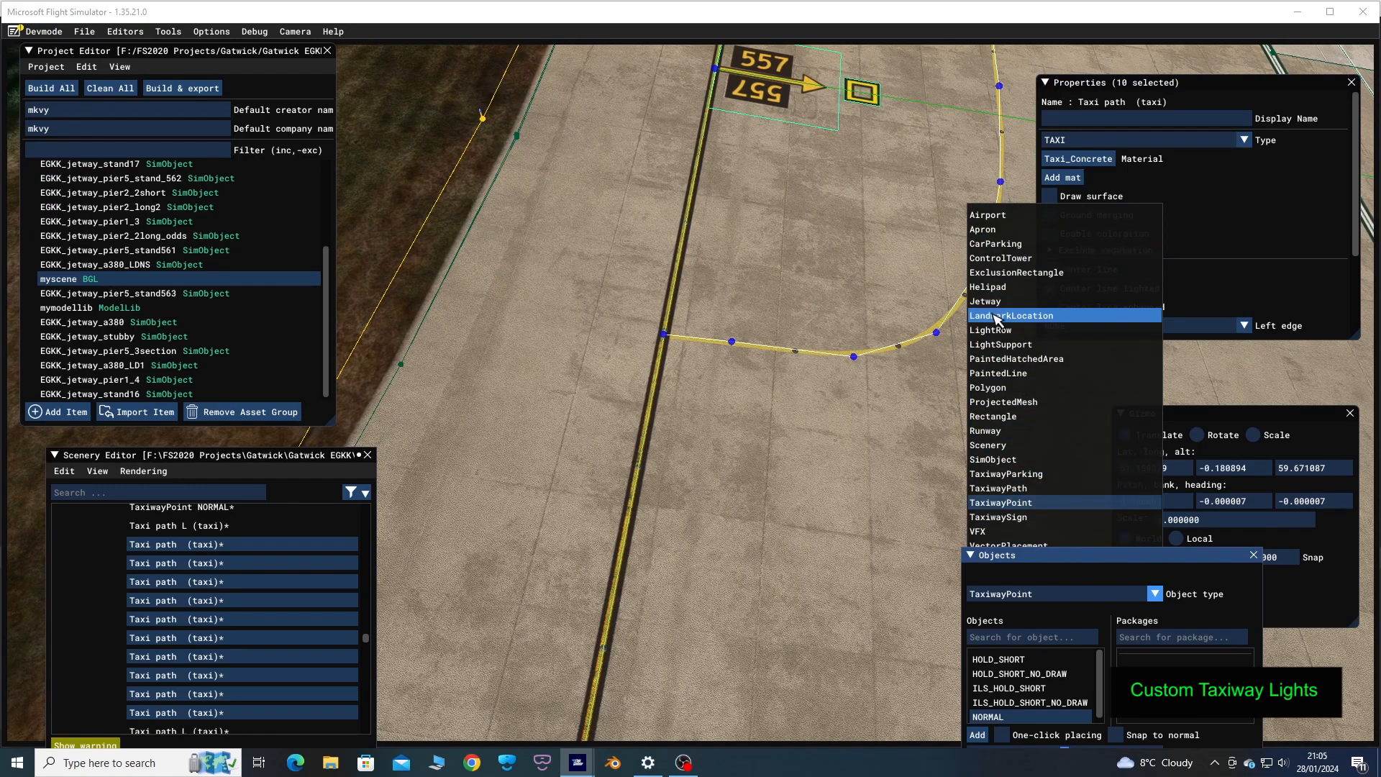
click(991, 330)
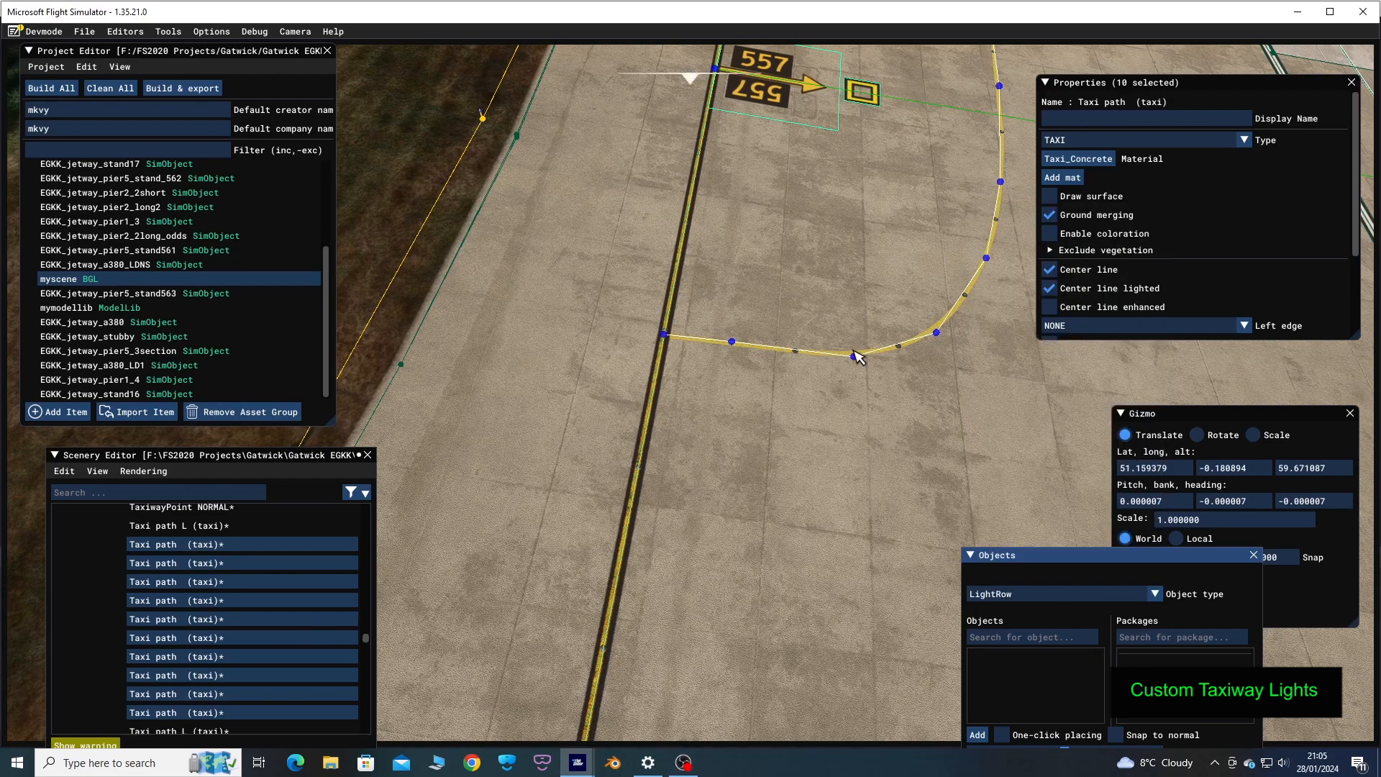
click(1002, 734)
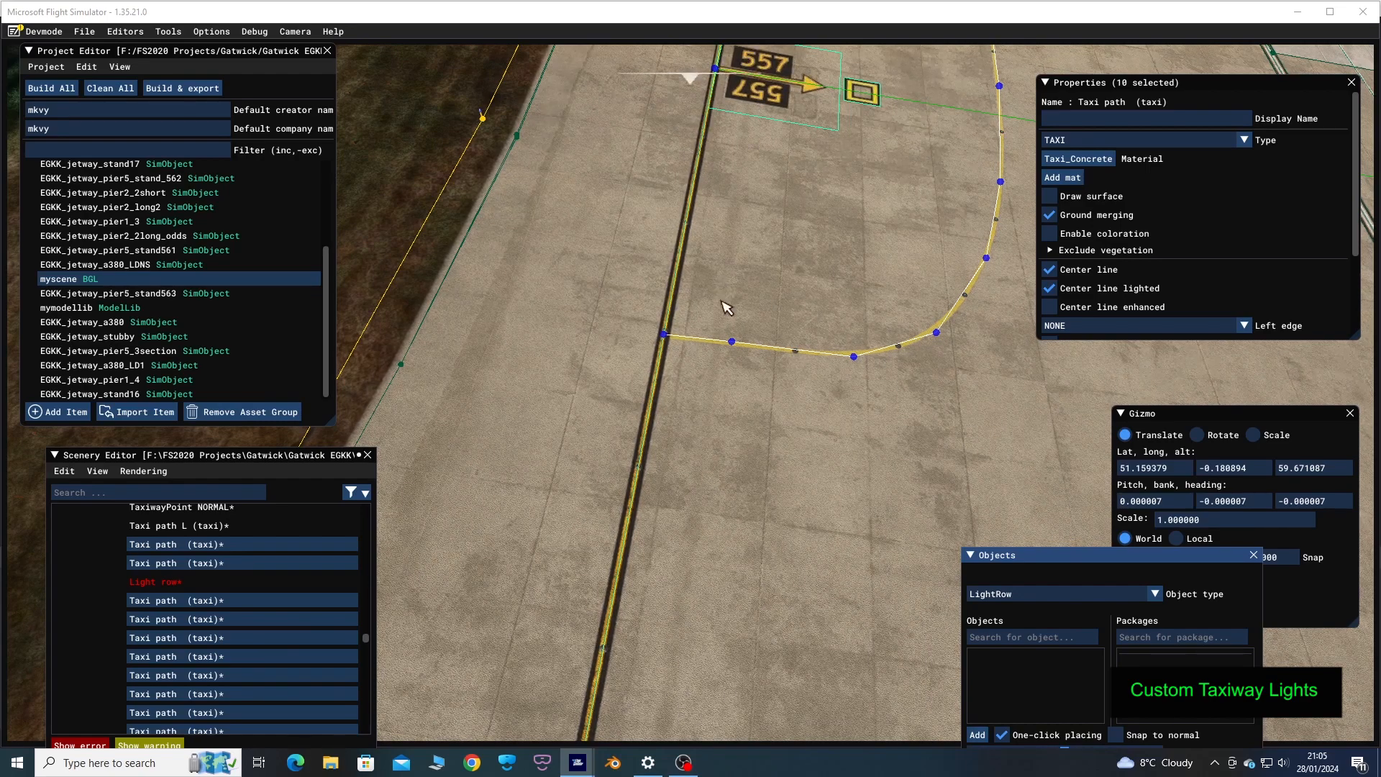
click(714, 342)
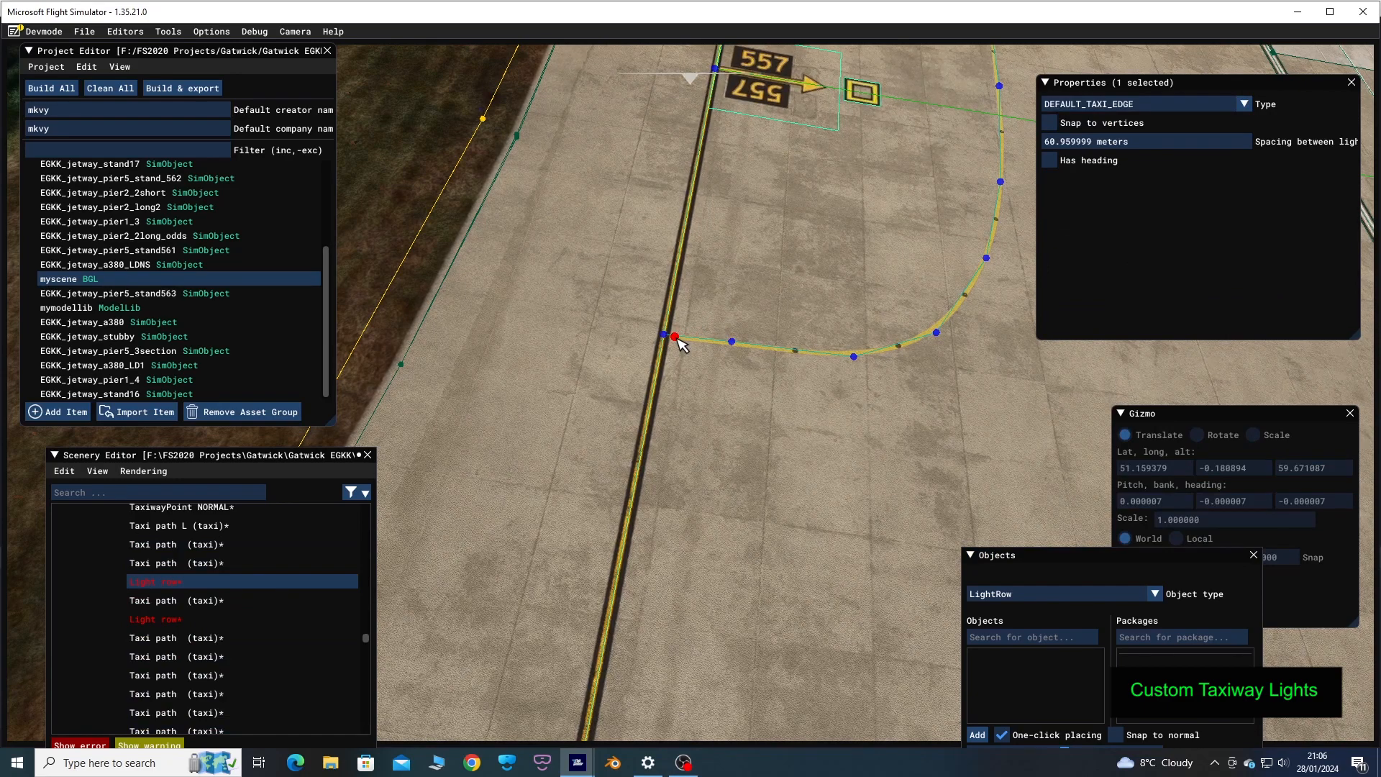
Place light row vertices along the new taxi path's curve, from the QA centreline around to stand 557
click(677, 338)
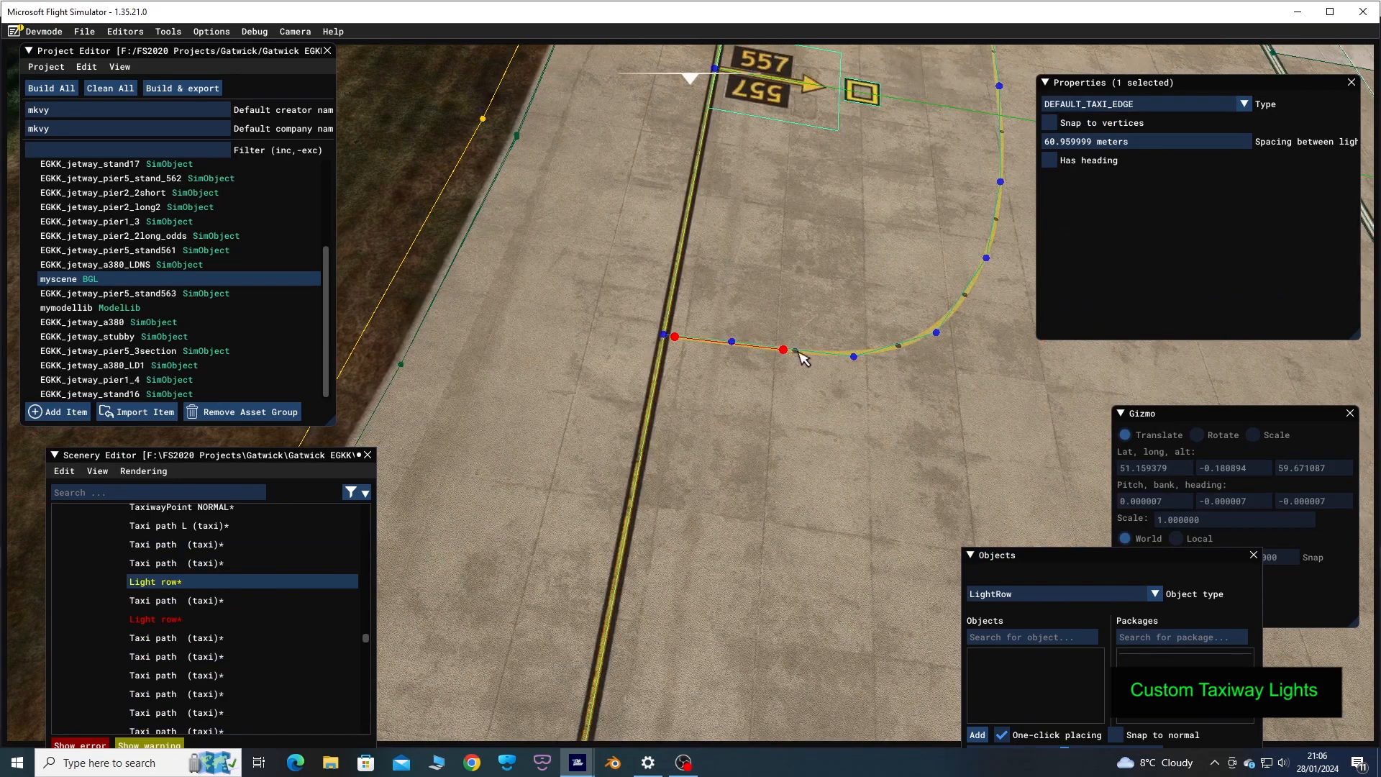
click(869, 354)
click(919, 339)
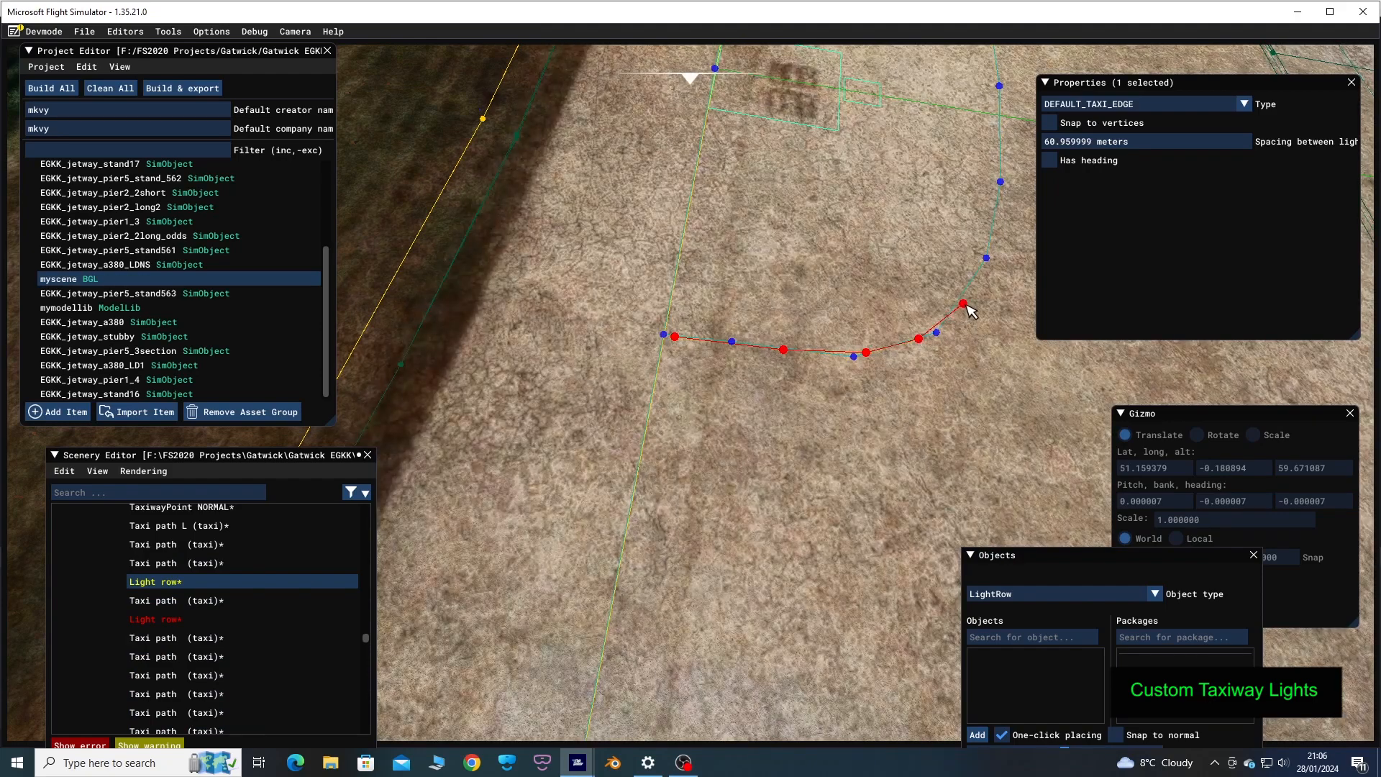
click(962, 297)
click(989, 242)
click(1002, 172)
Extend the light row along the straight part of the new taxi path, ending at its last point beyond stand 574
key(w)
key(d)
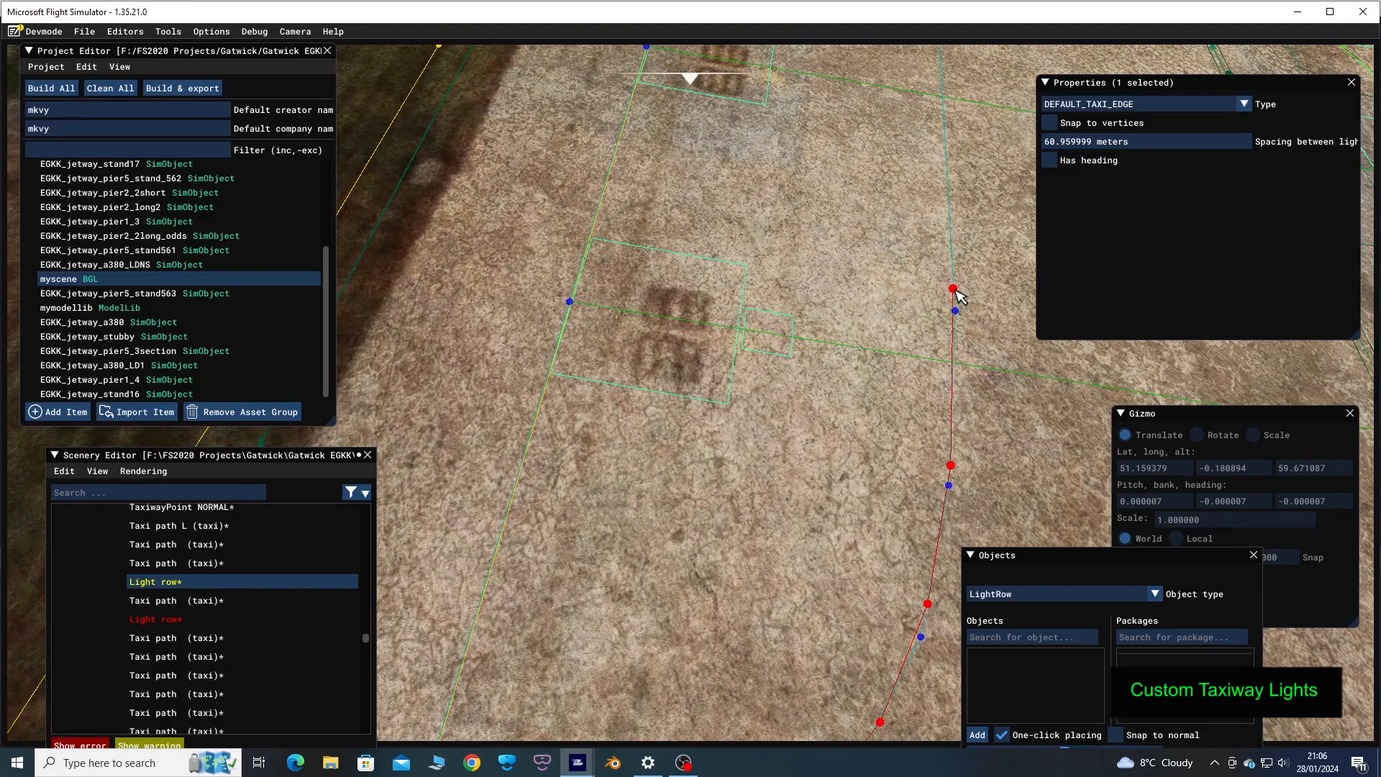
key(w)
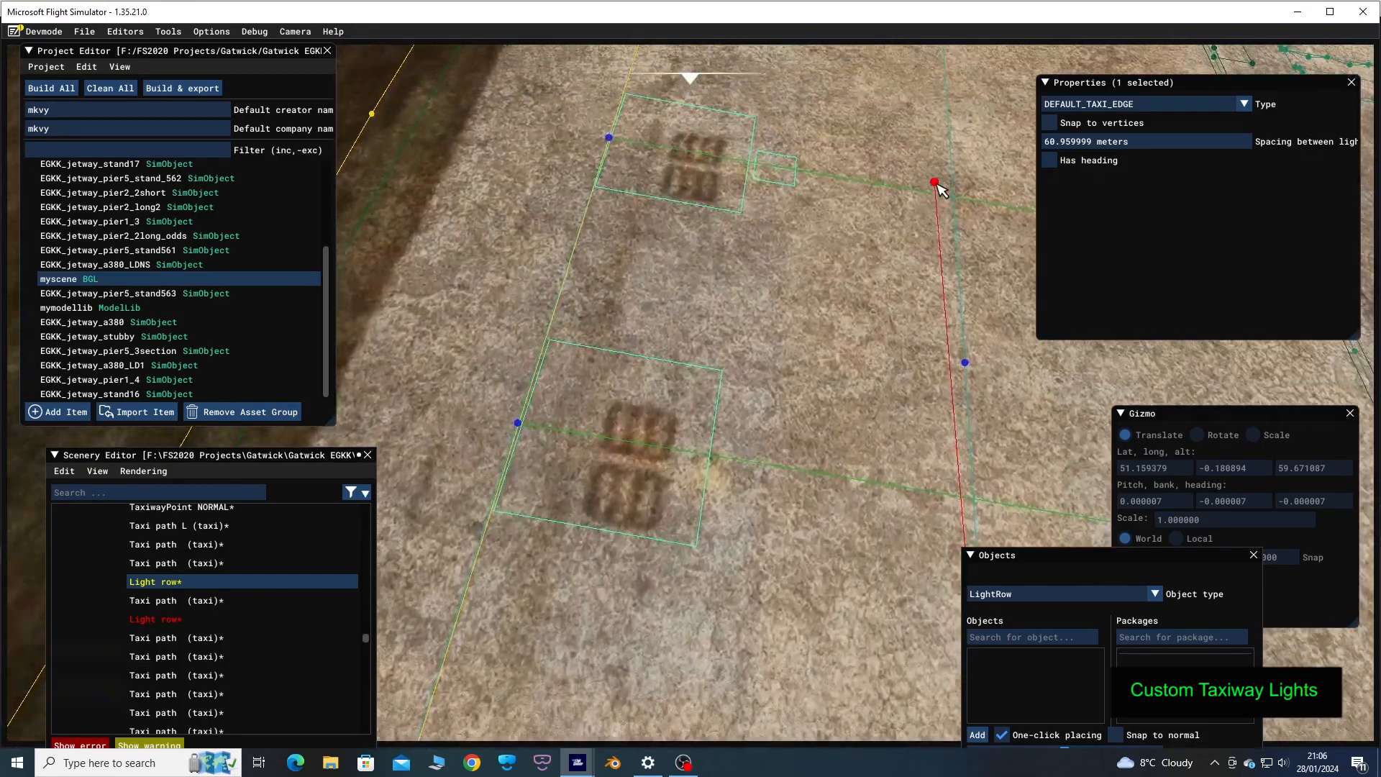
key(r)
key(w)
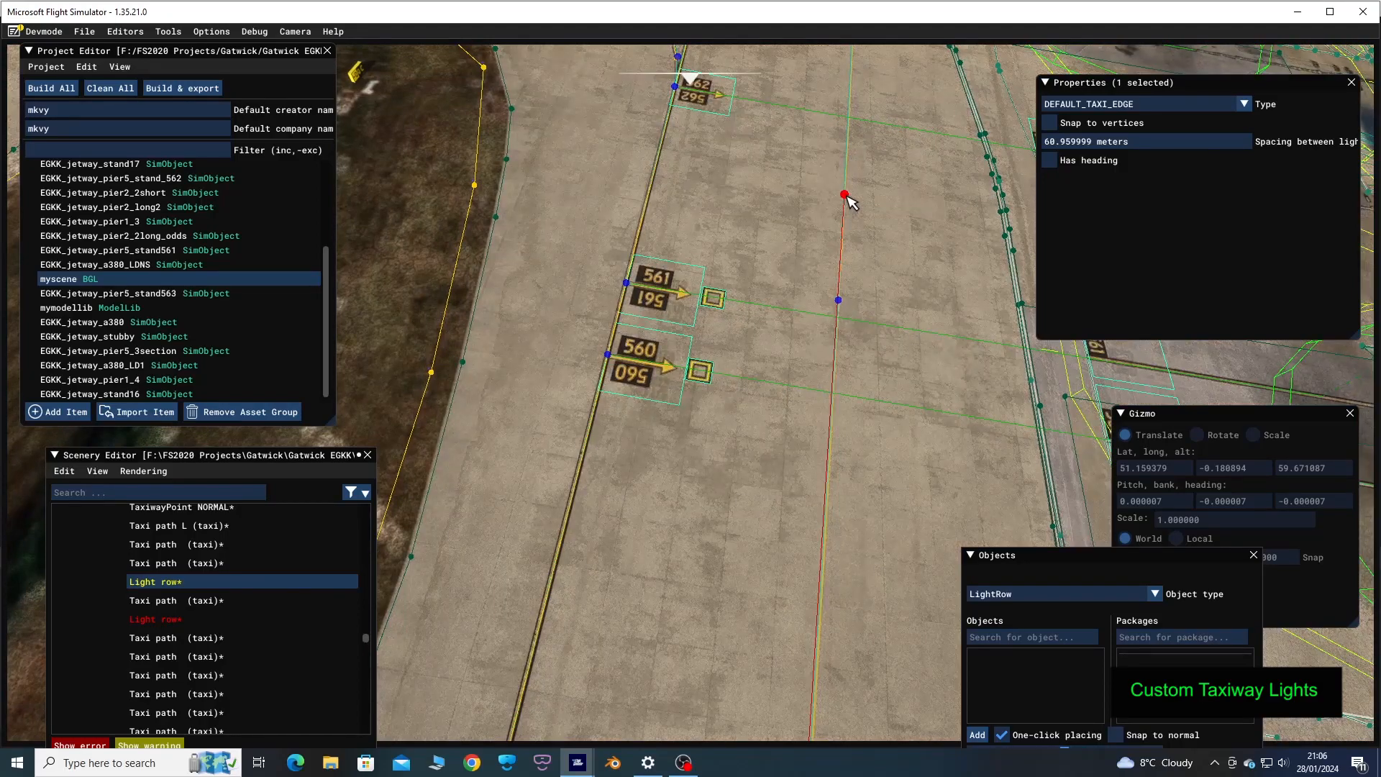
key(w)
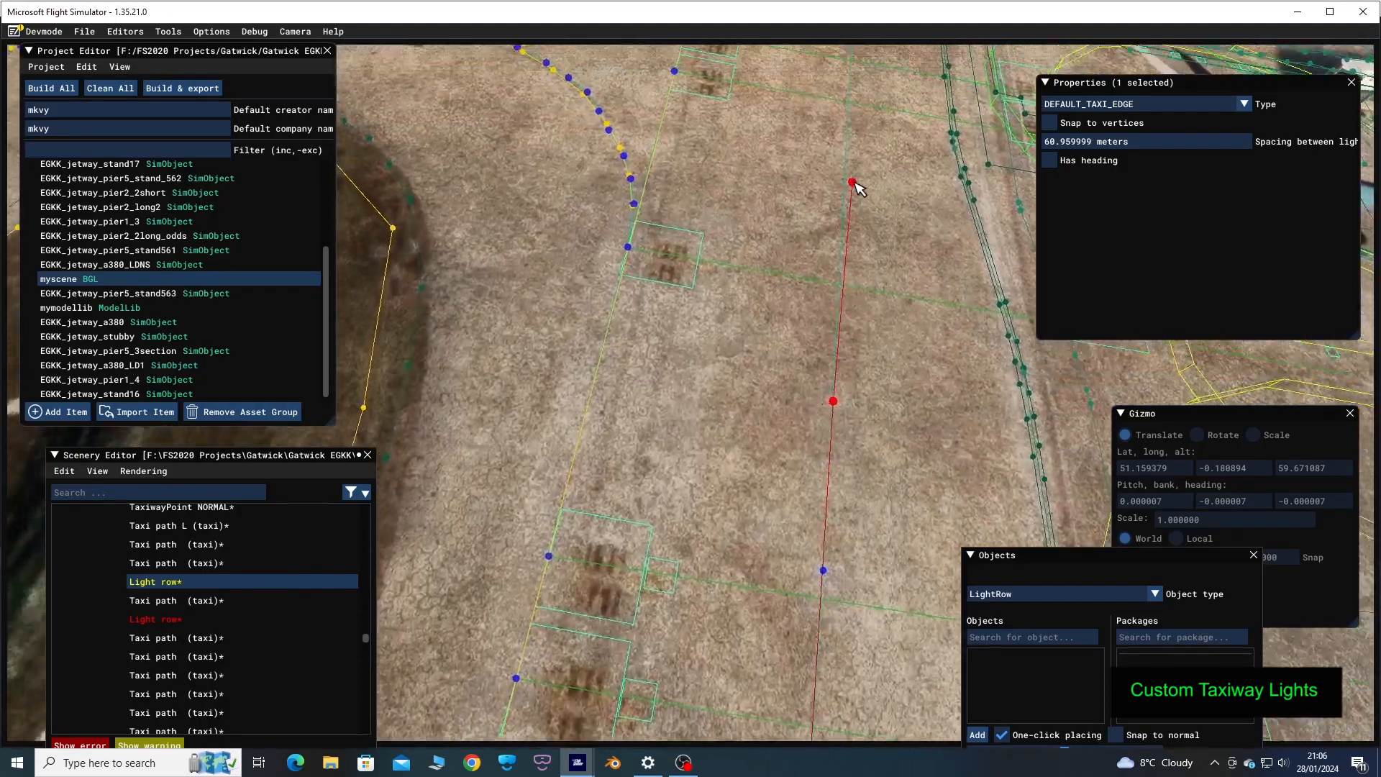
key(w)
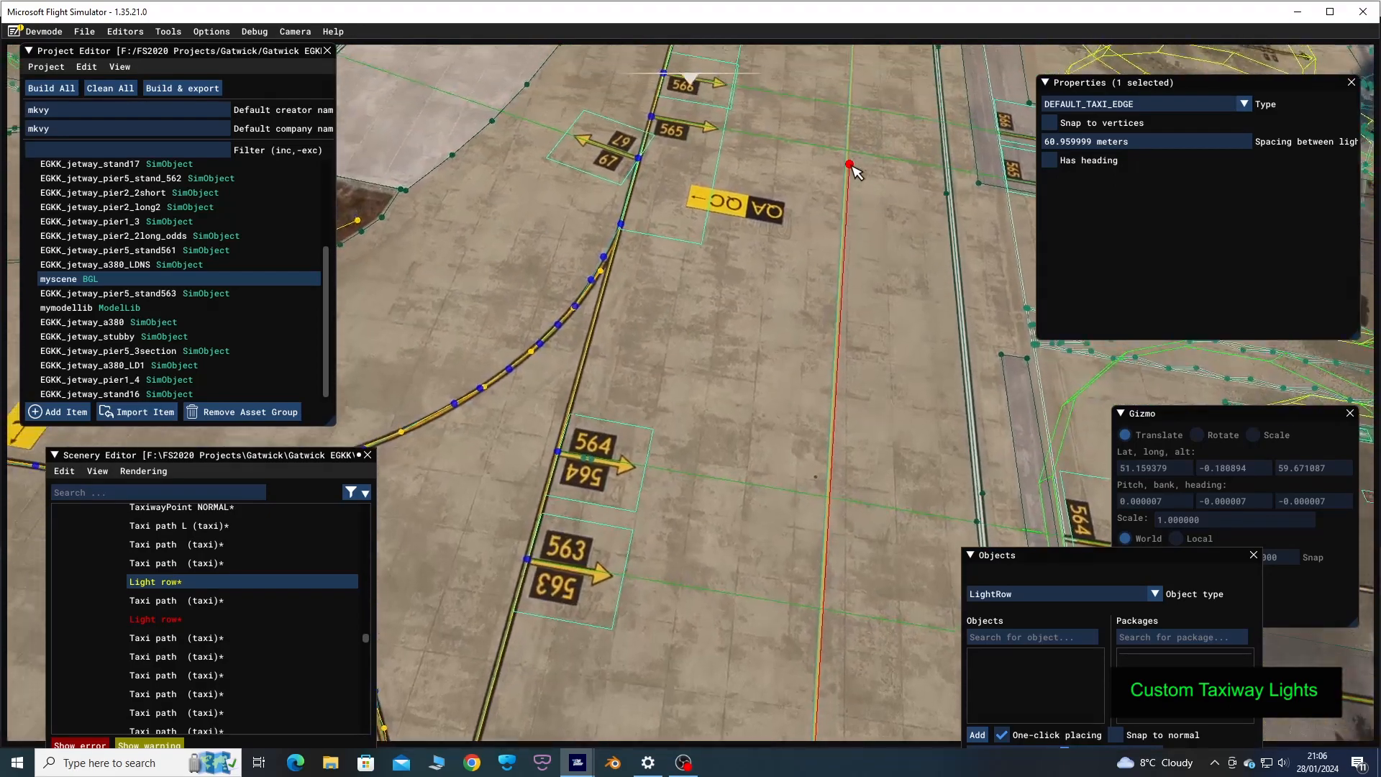
key(w)
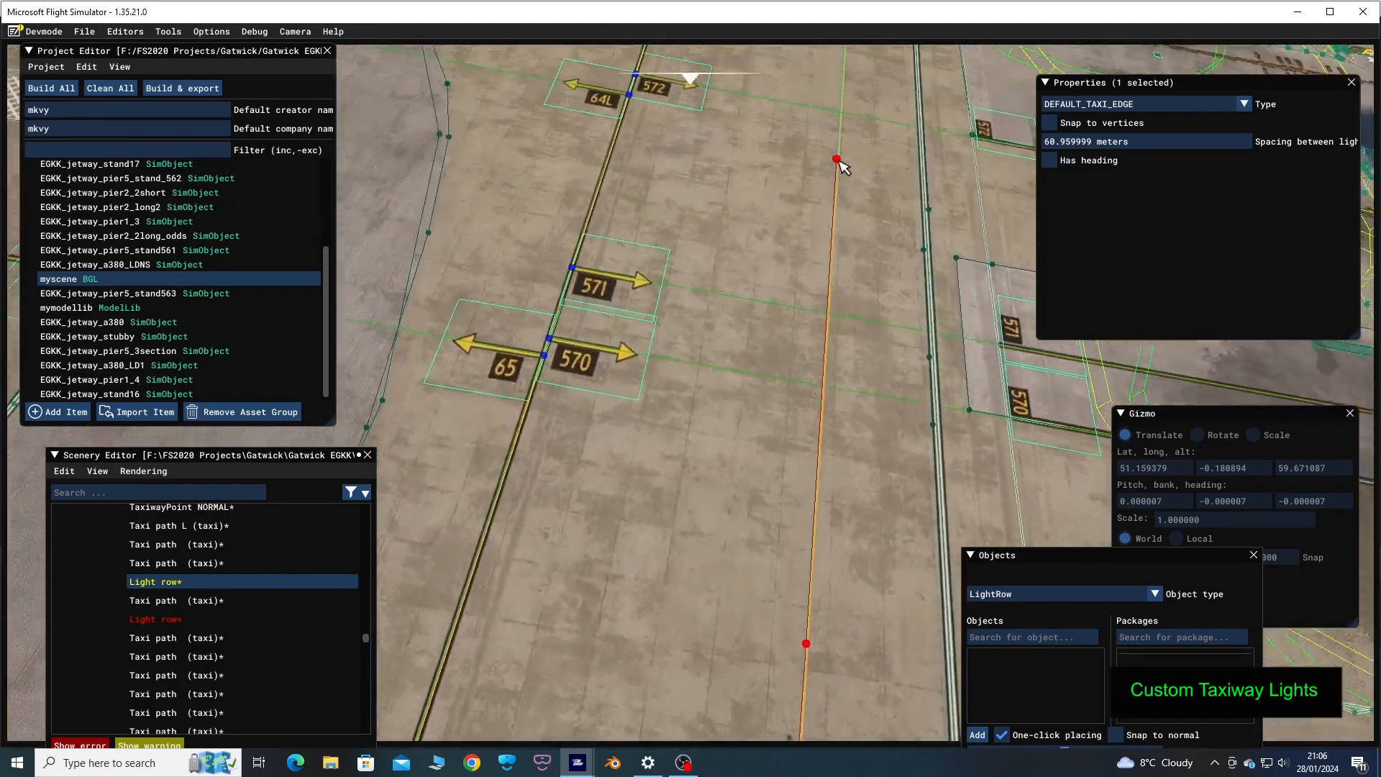
key(w)
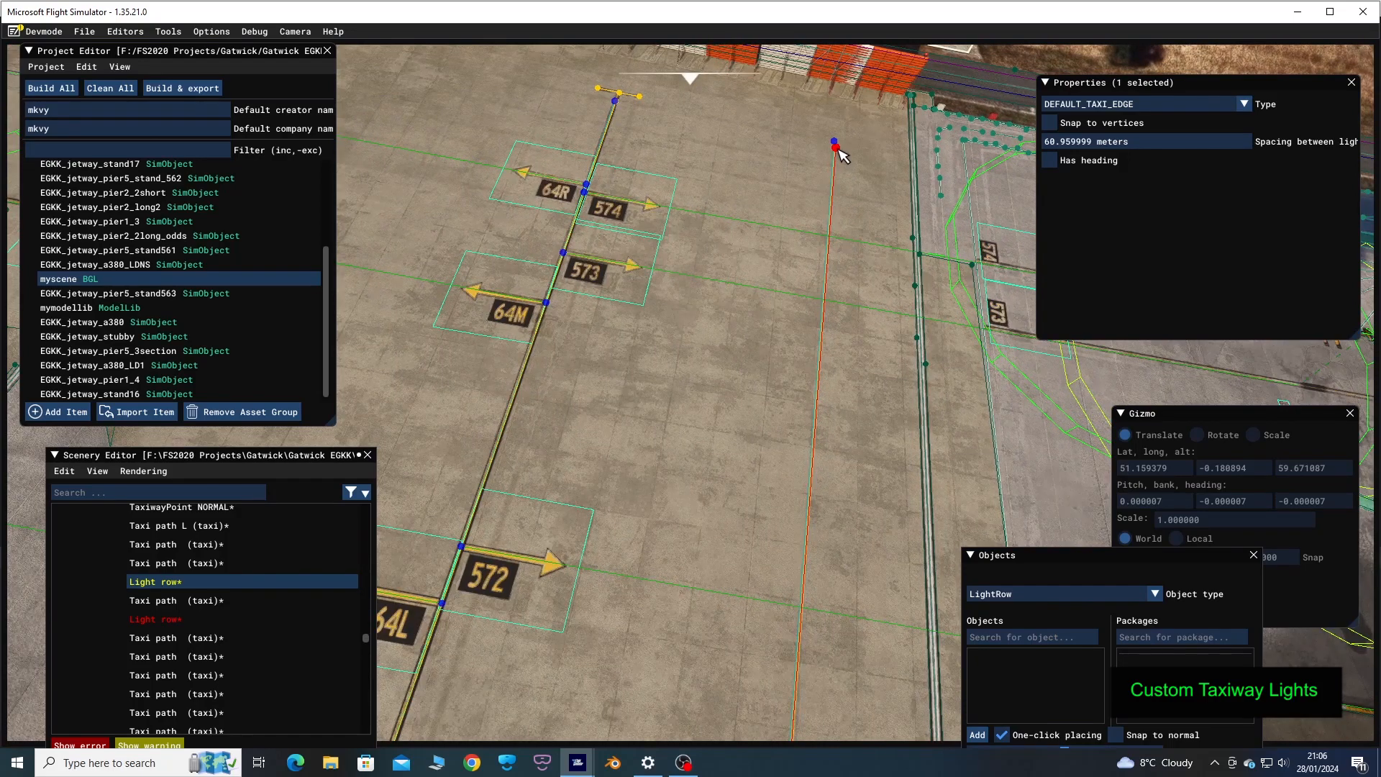
click(835, 150)
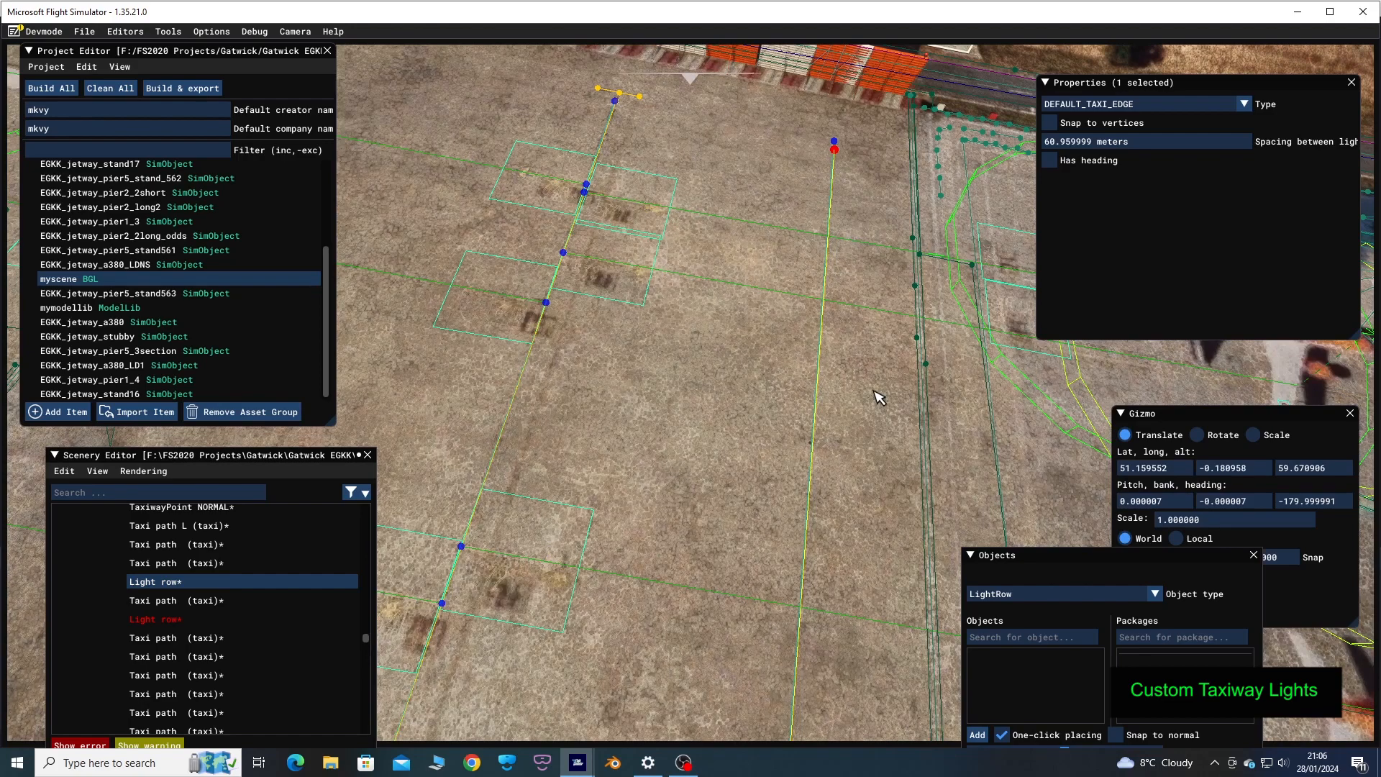
Disable One-click placing to finish the light row and return along it to the stretch beside stands 563 and 564
click(1003, 736)
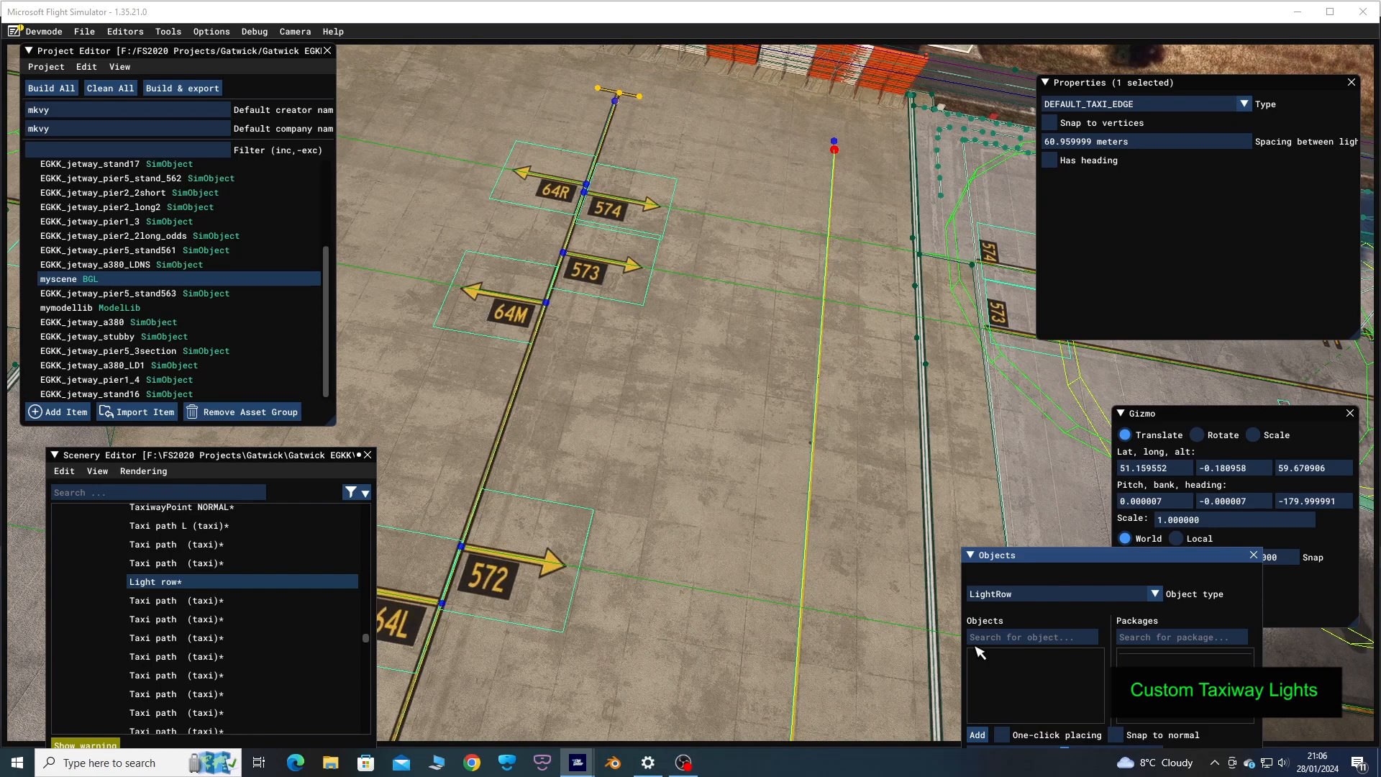
key(s)
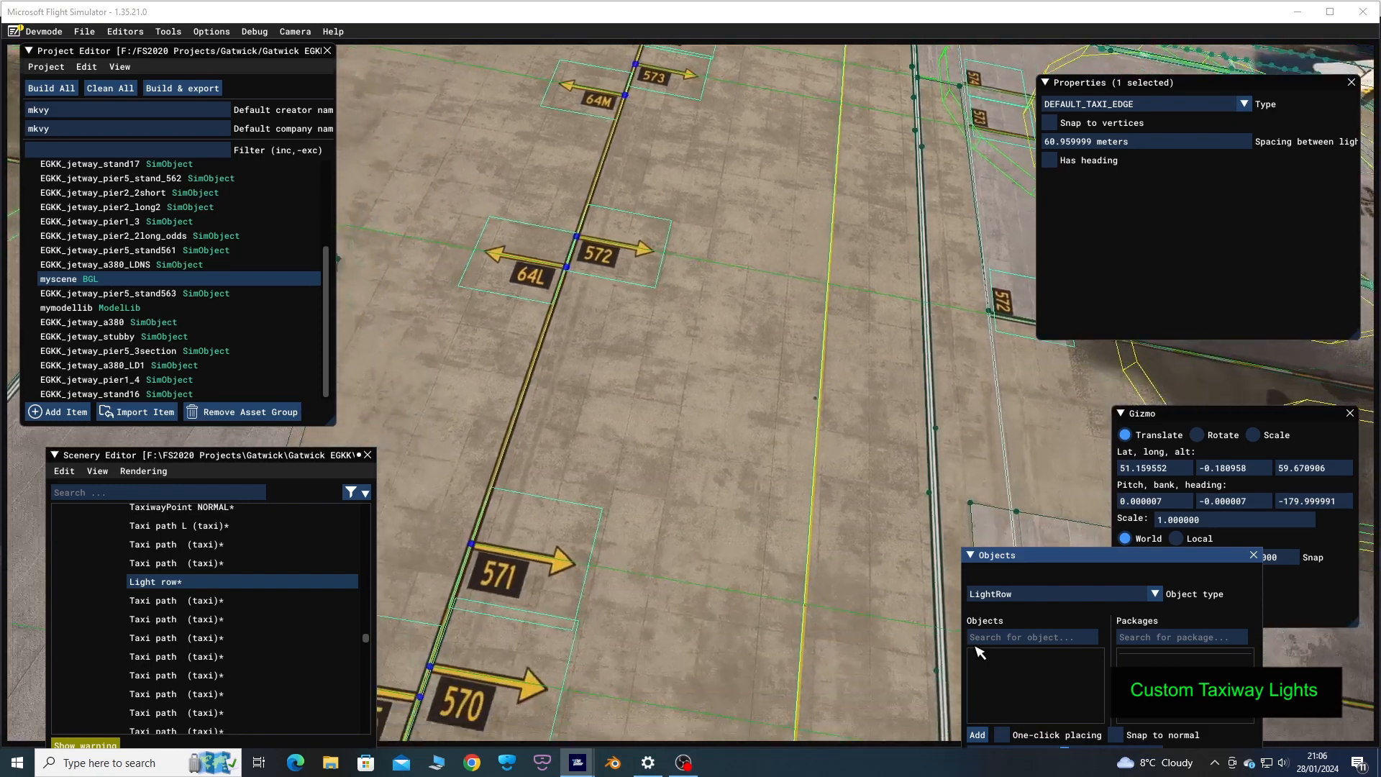
key(s)
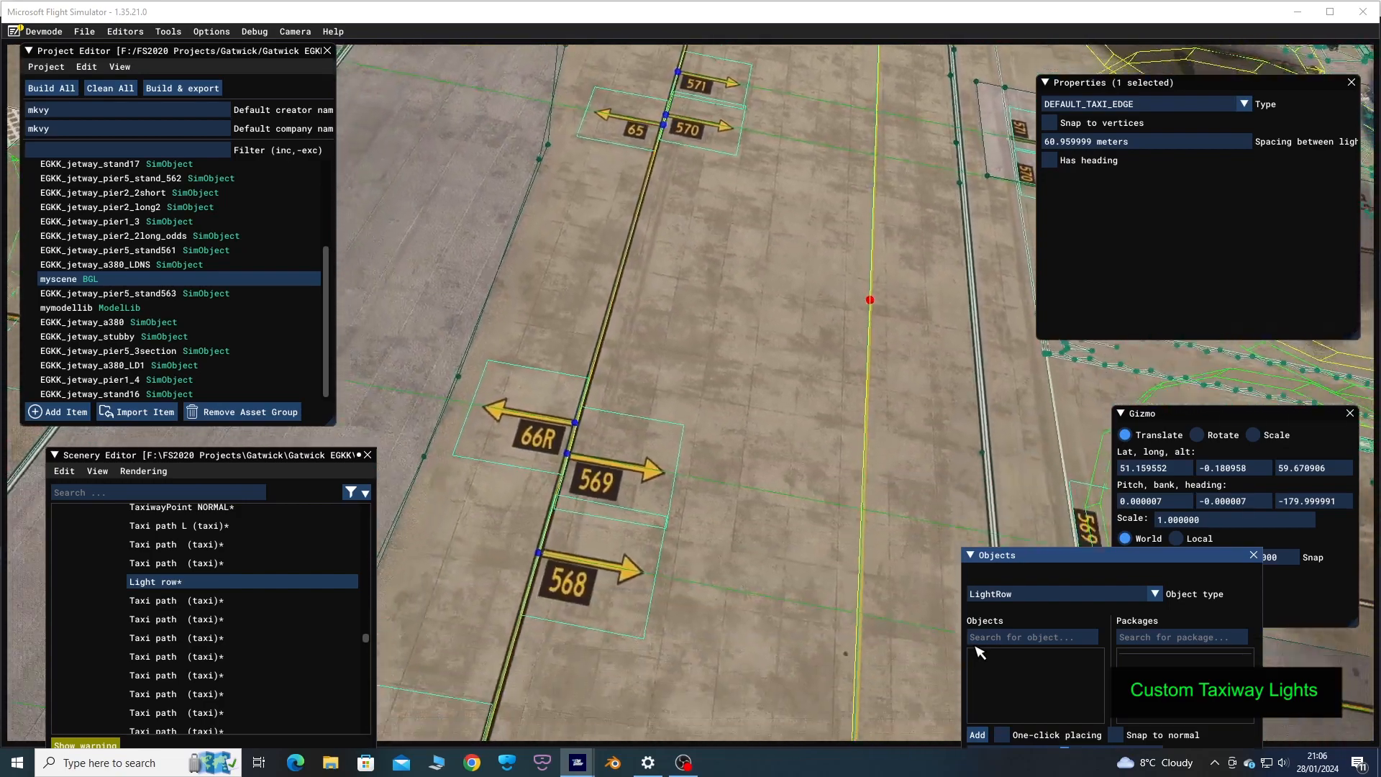
key(s)
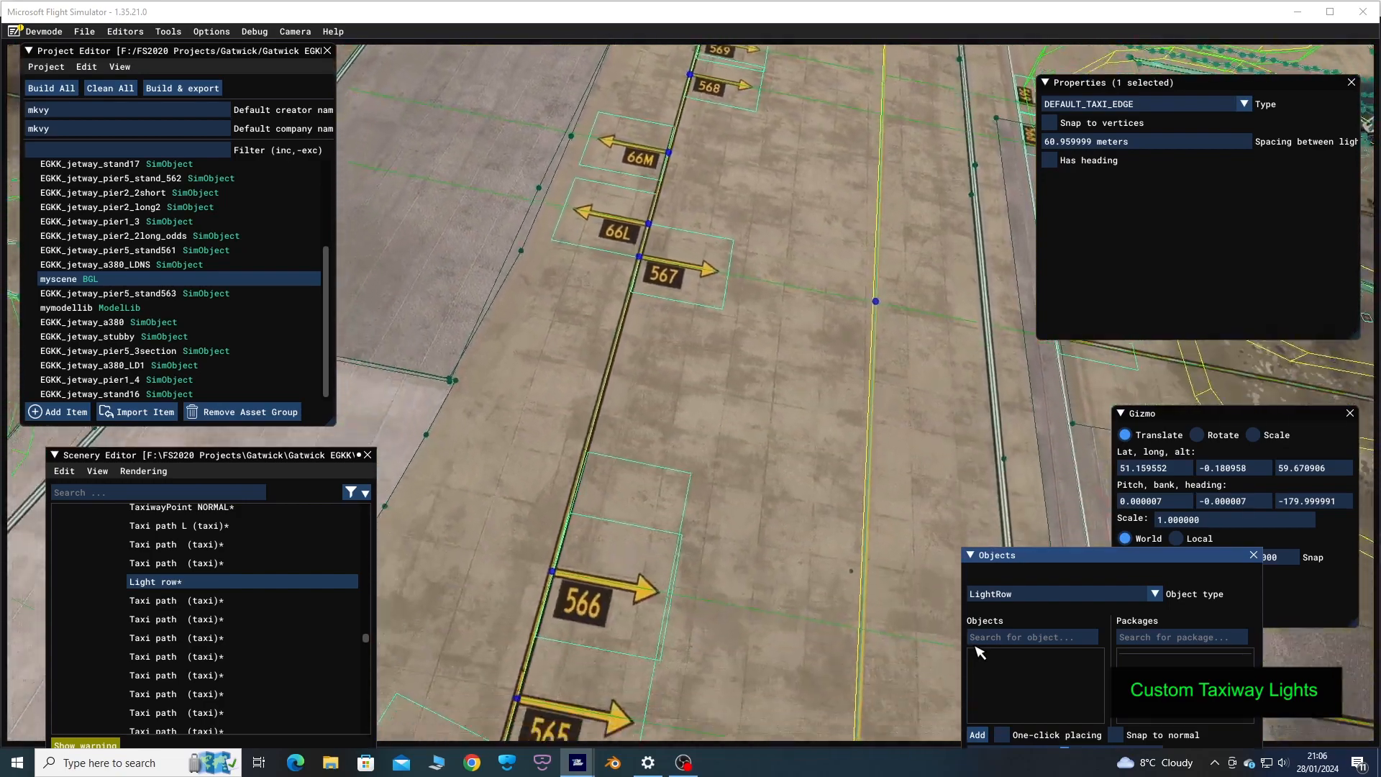
key(s)
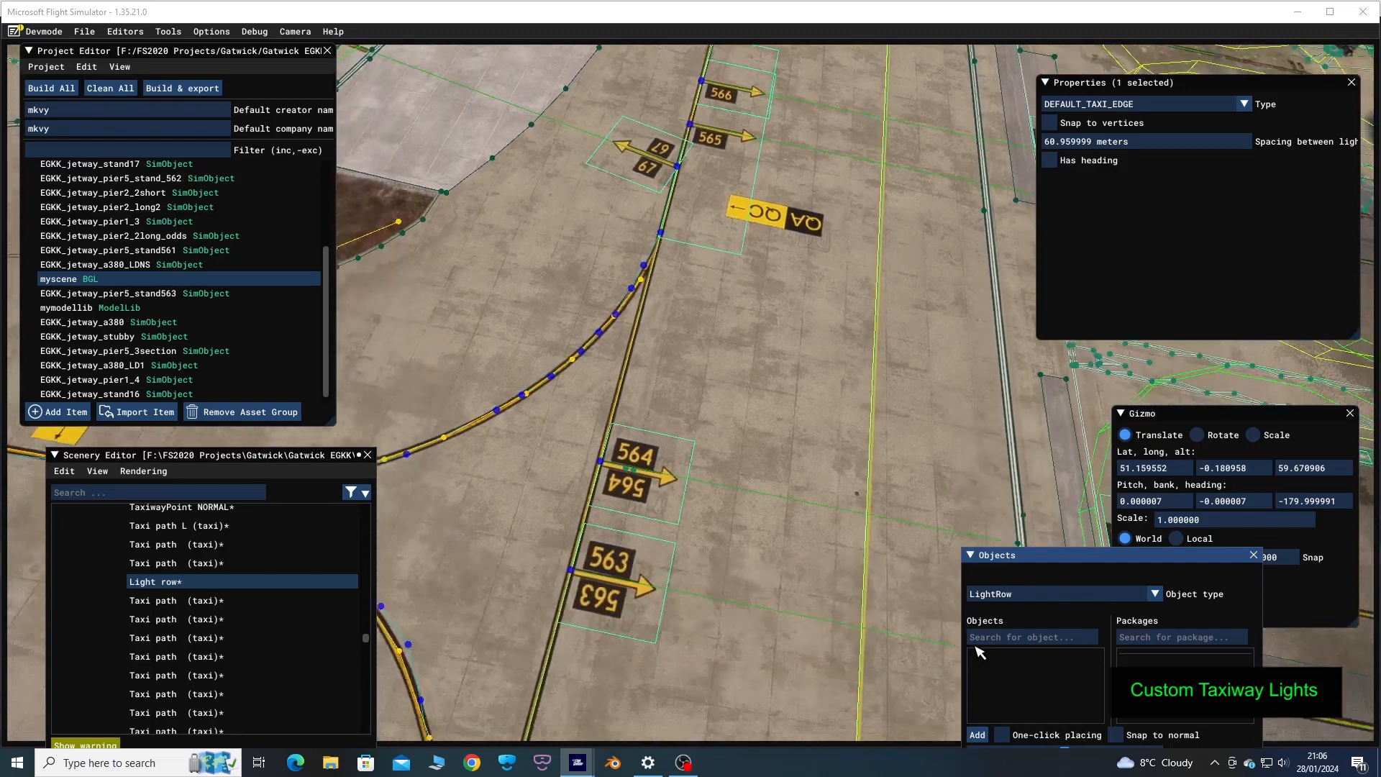
key(s)
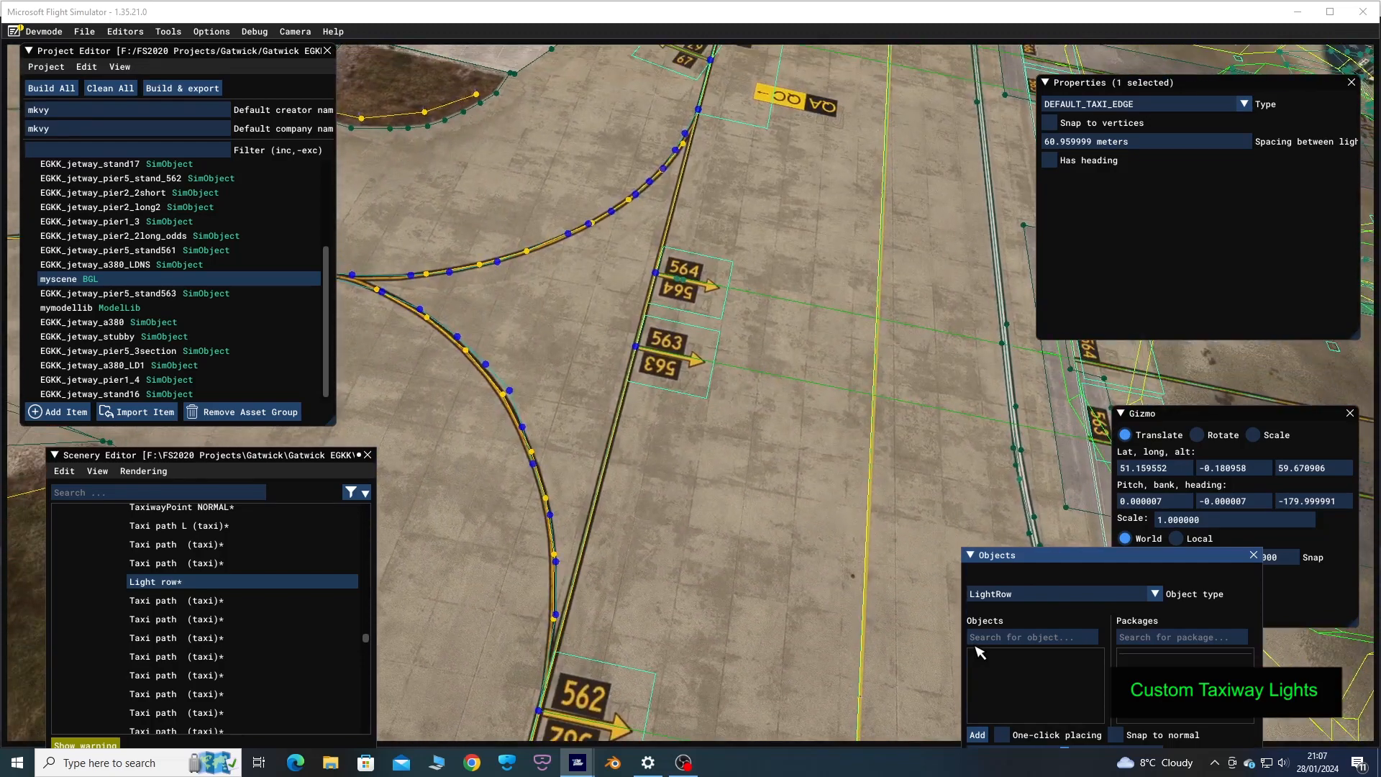
Select the whole linked taxi path running under the light row and disable Center line lighted for it
click(873, 439)
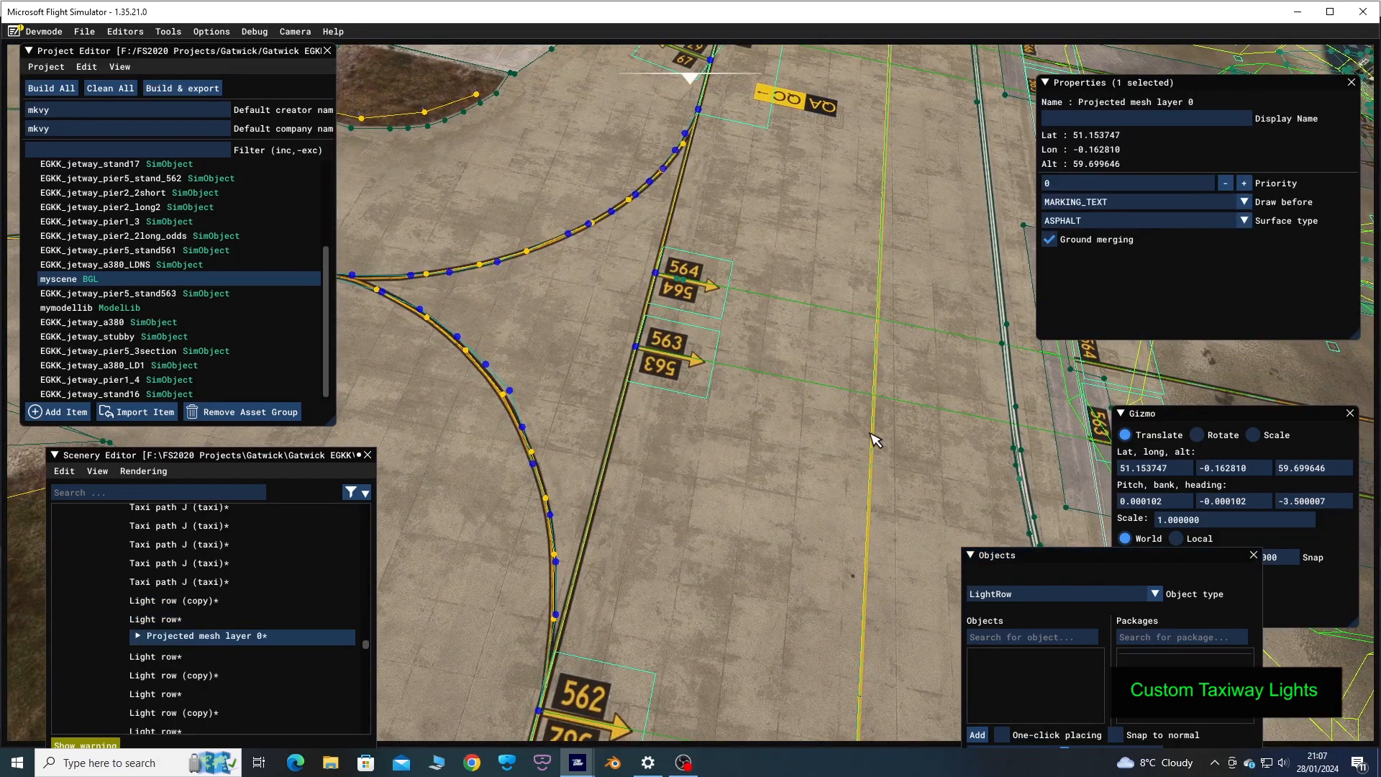
click(873, 438)
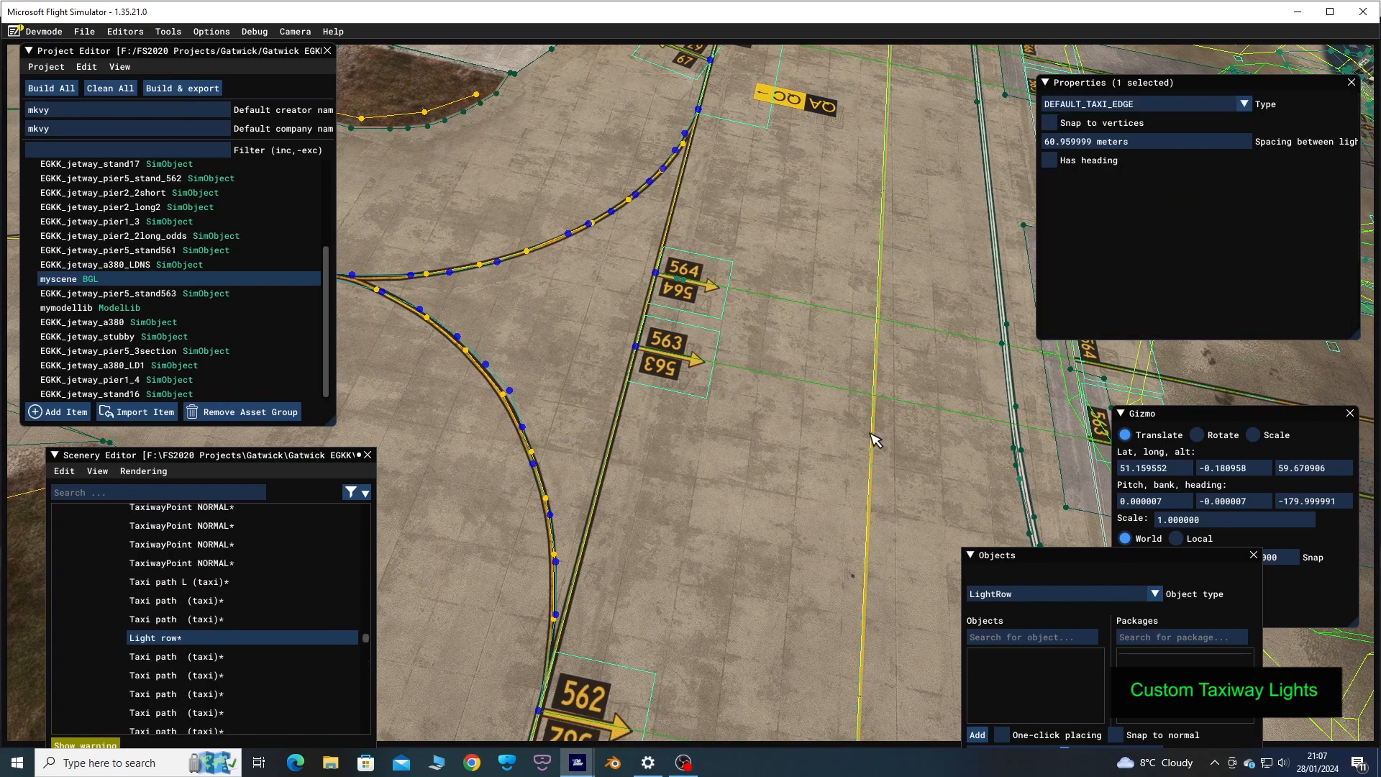
right_click(873, 439)
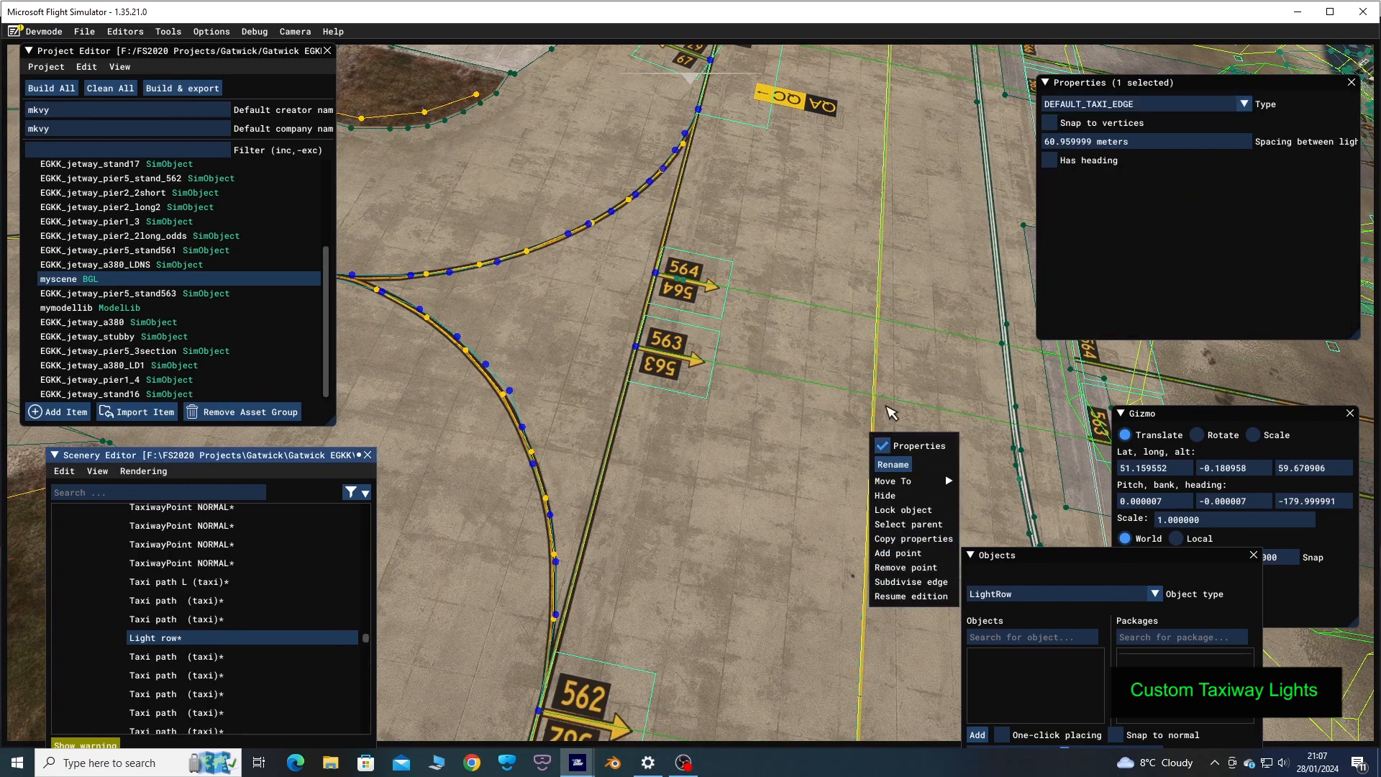
click(879, 368)
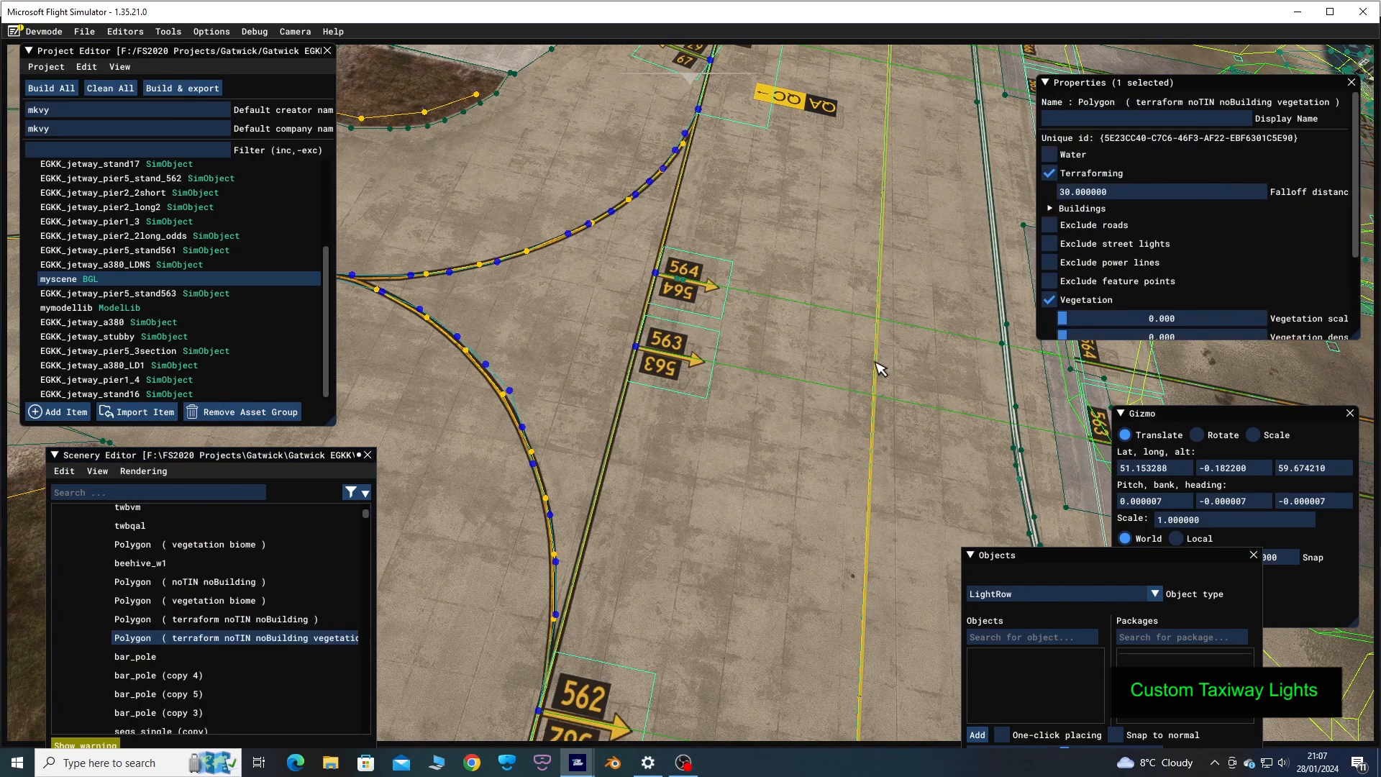
click(876, 363)
right_click(876, 362)
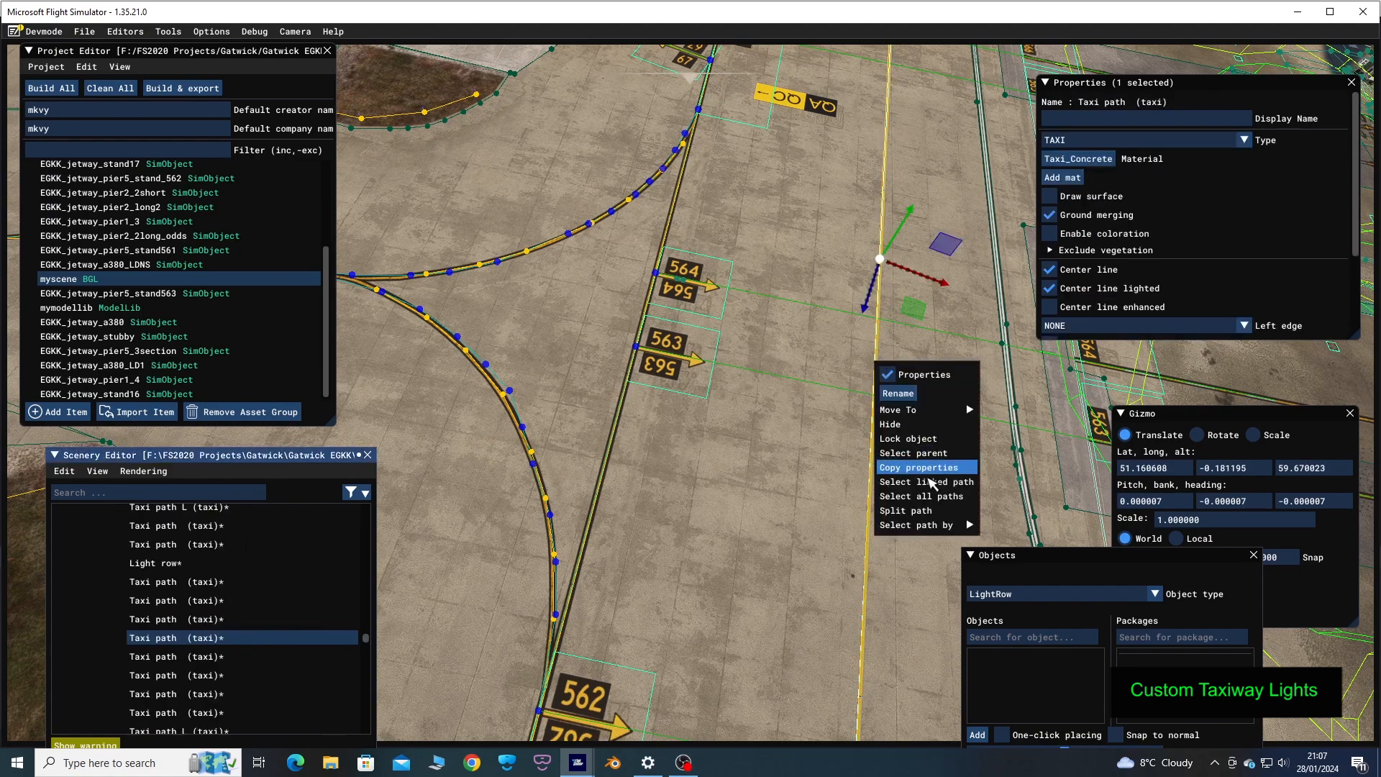
click(929, 482)
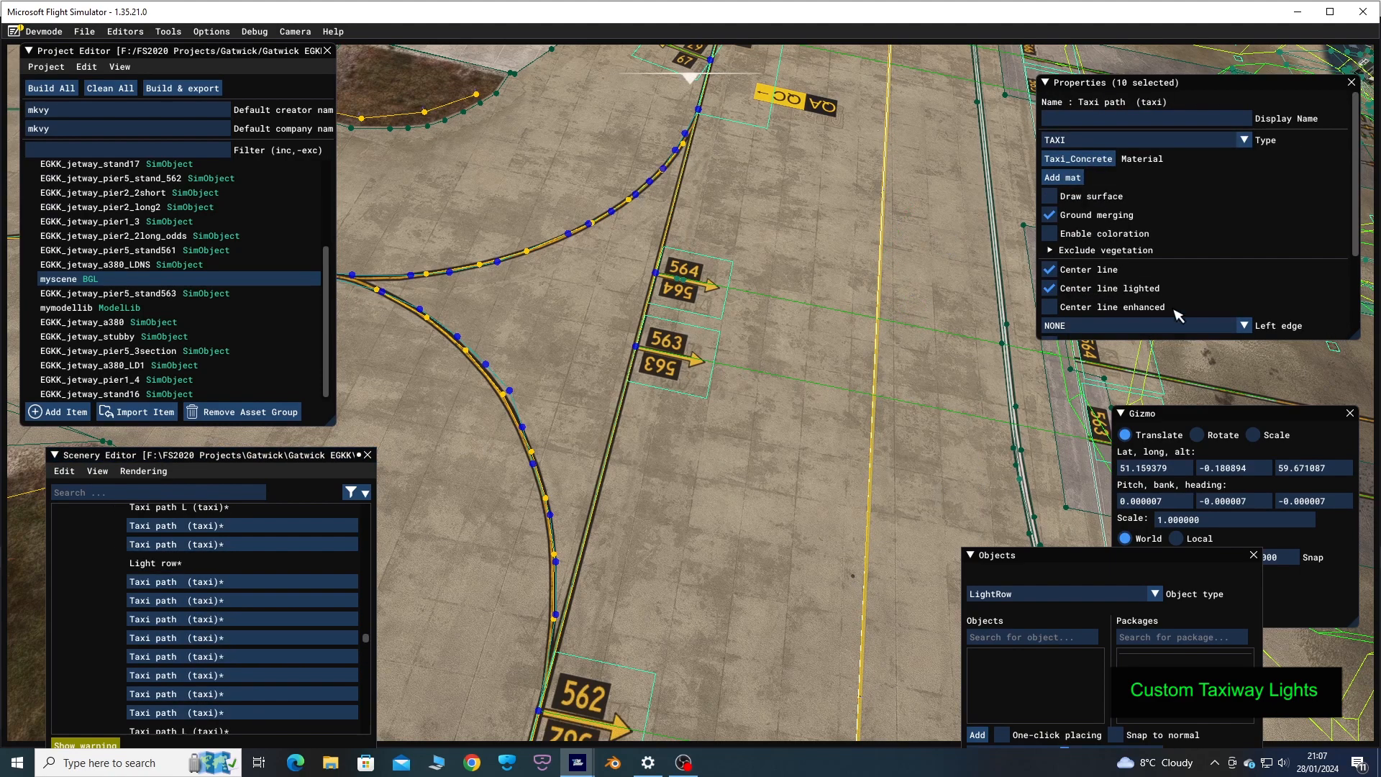
click(1050, 288)
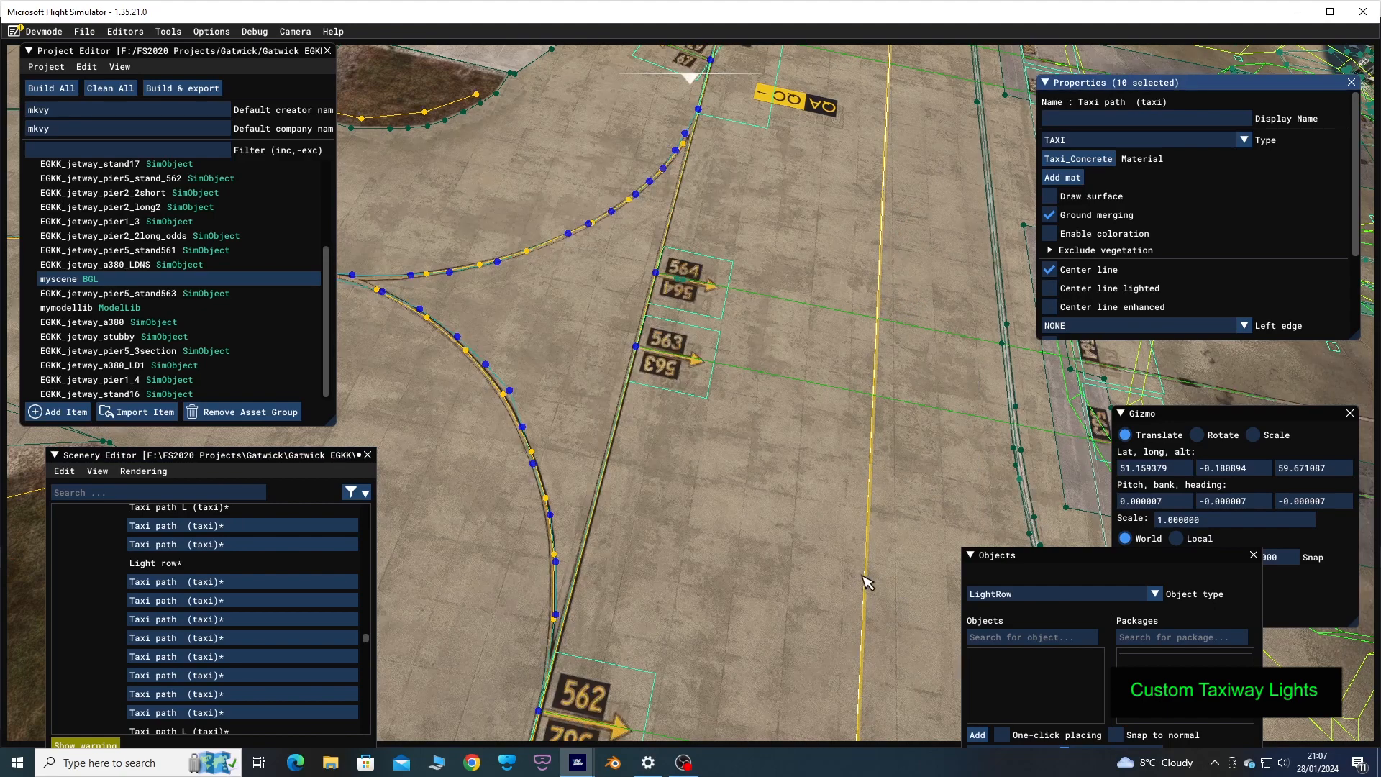
Select the new light row among the overlapping objects on the taxi path beside stands 563 and 564
key(d)
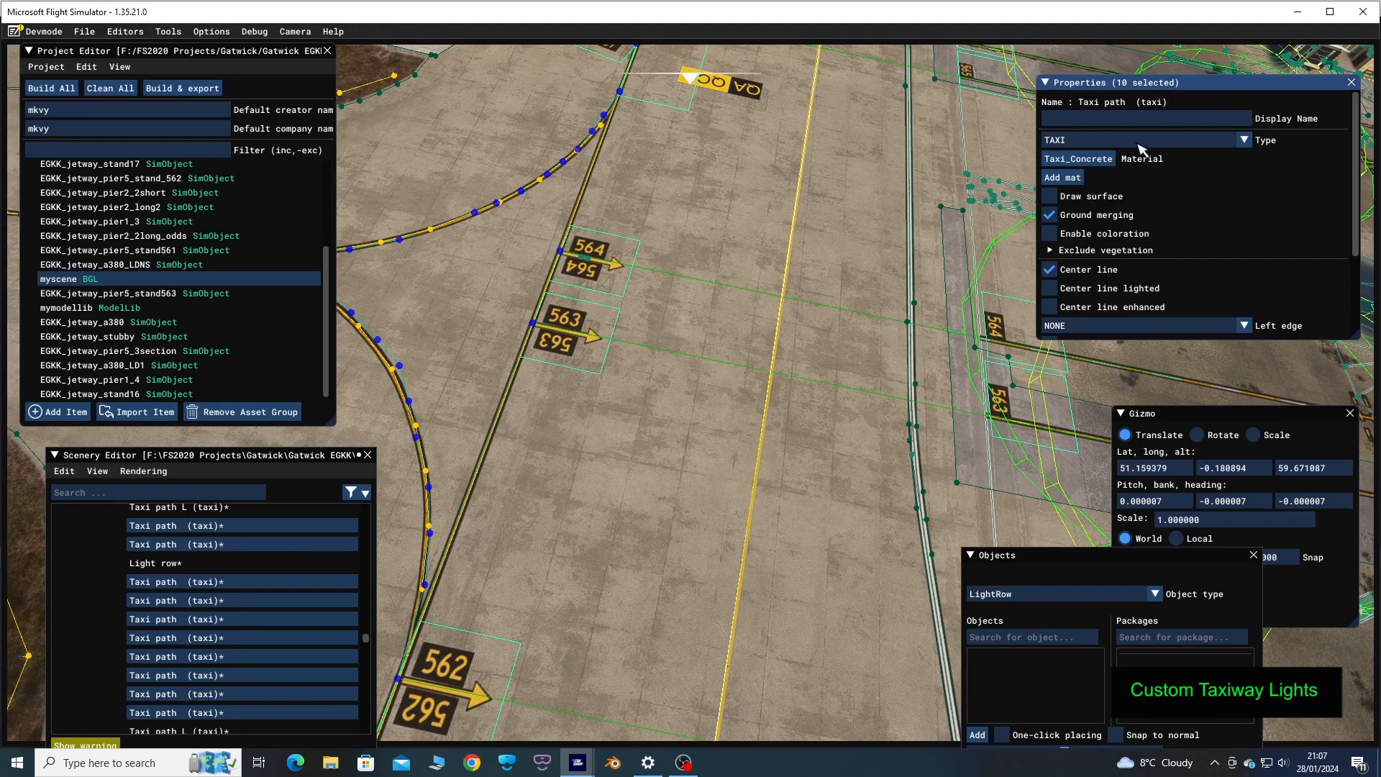
click(778, 321)
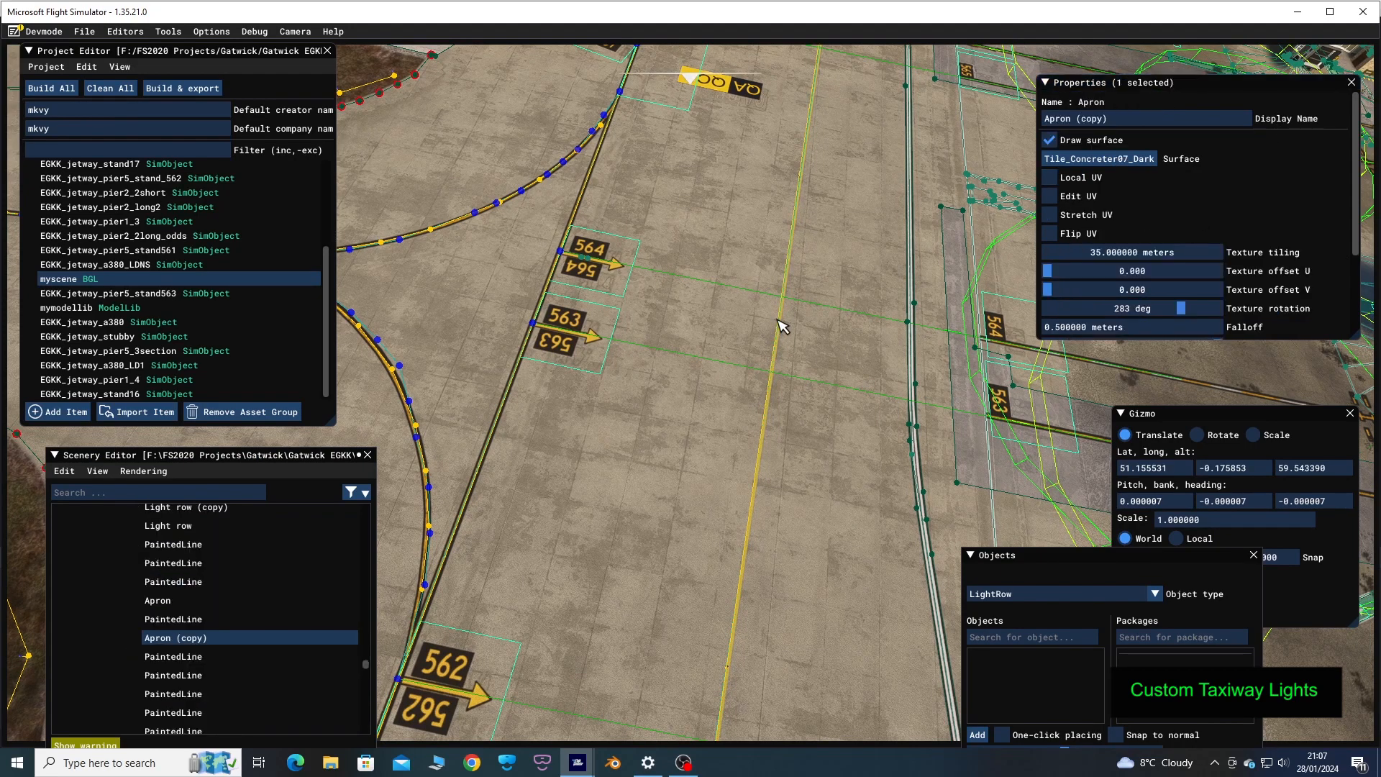
click(778, 320)
click(779, 321)
click(778, 320)
click(778, 321)
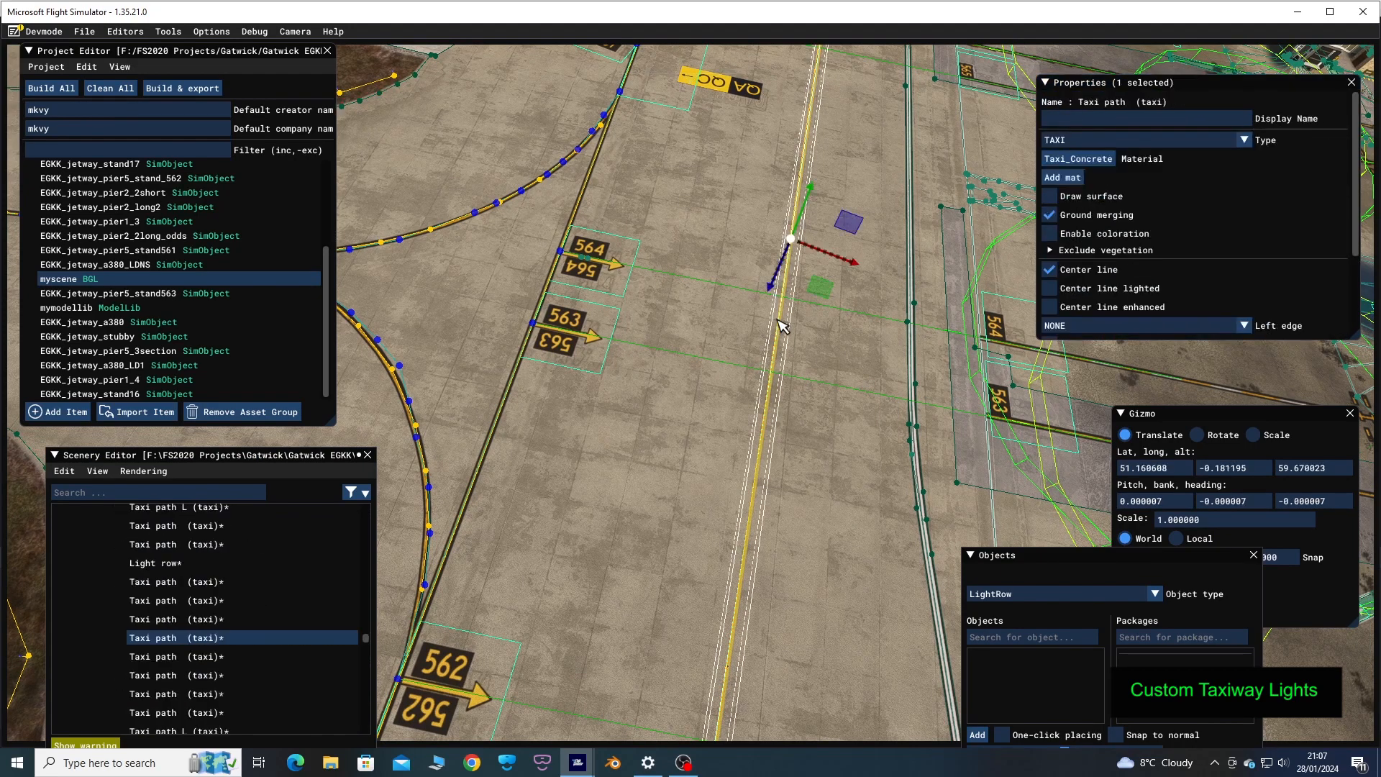
click(778, 320)
click(779, 320)
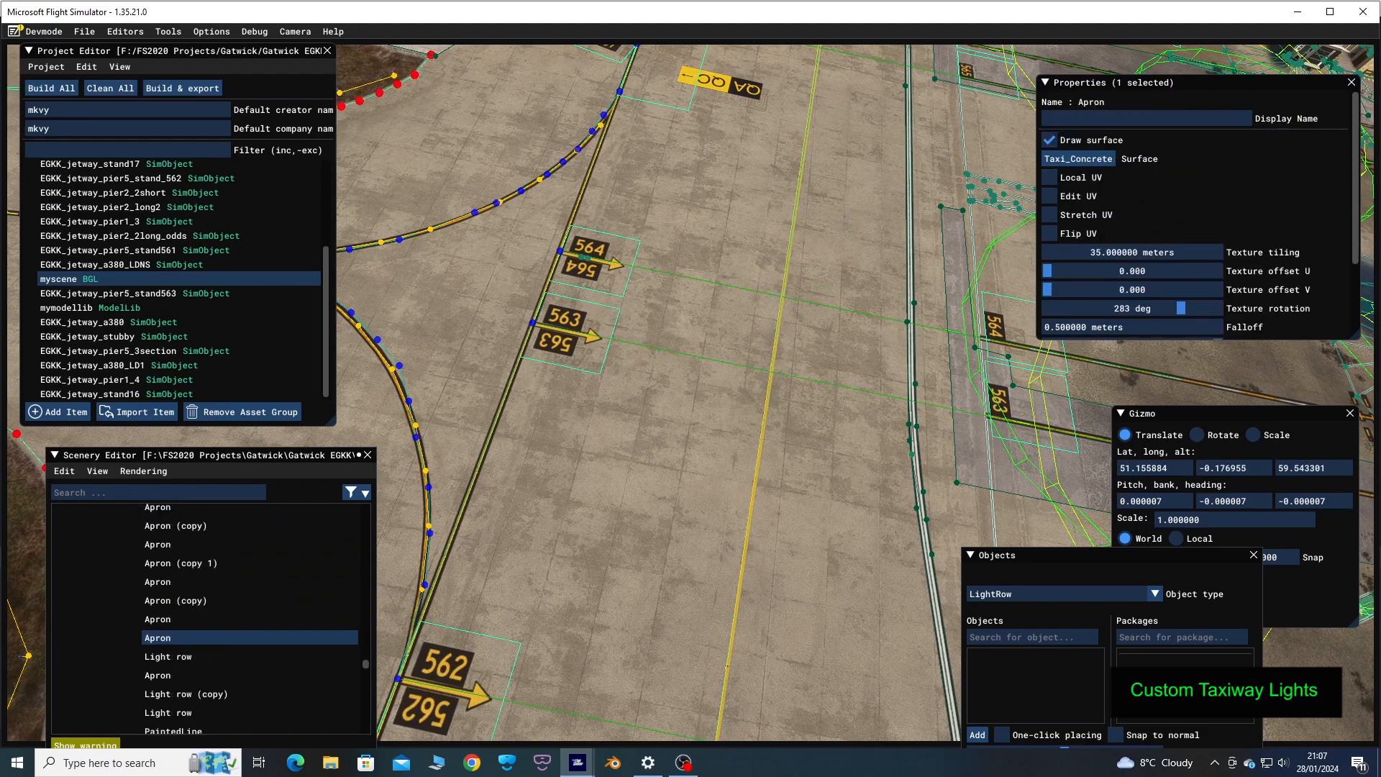
click(778, 321)
click(778, 321)
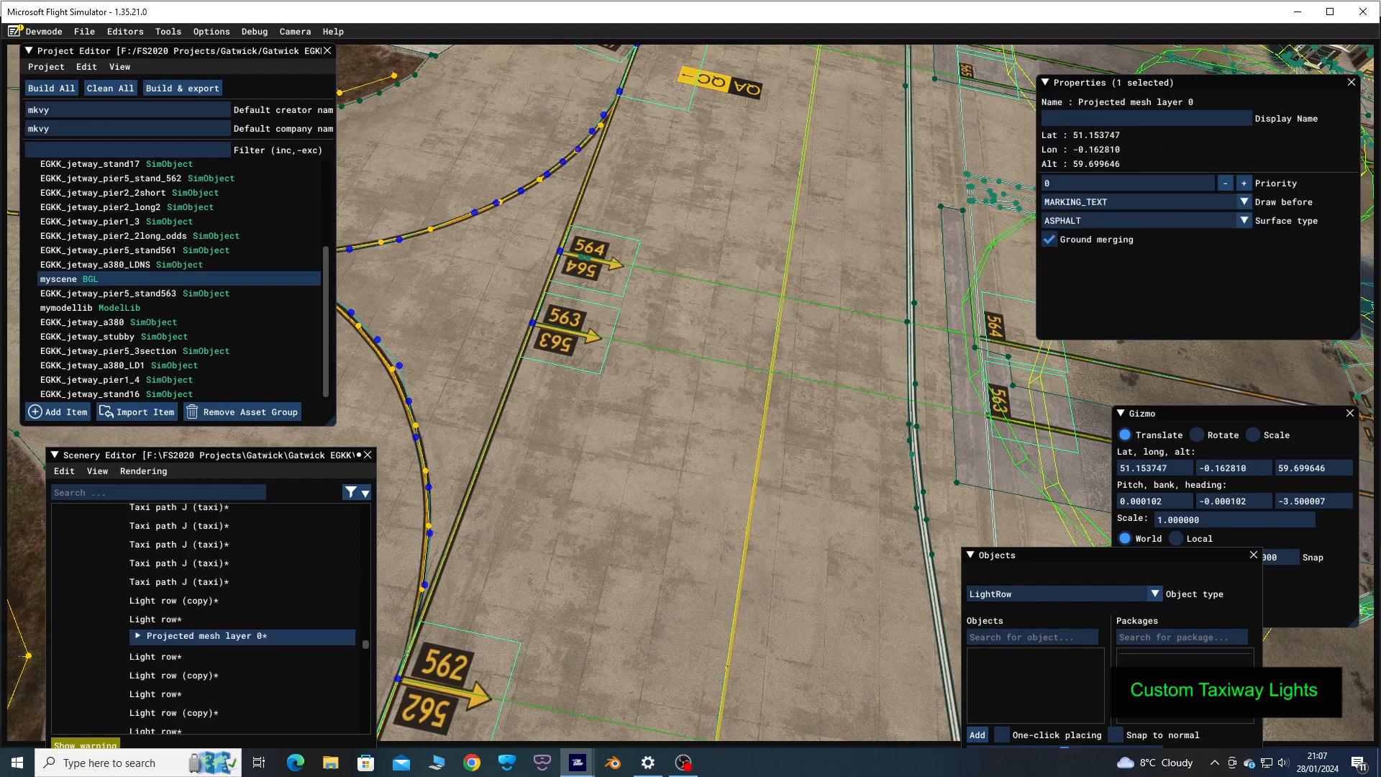
click(778, 321)
click(778, 321)
click(778, 321)
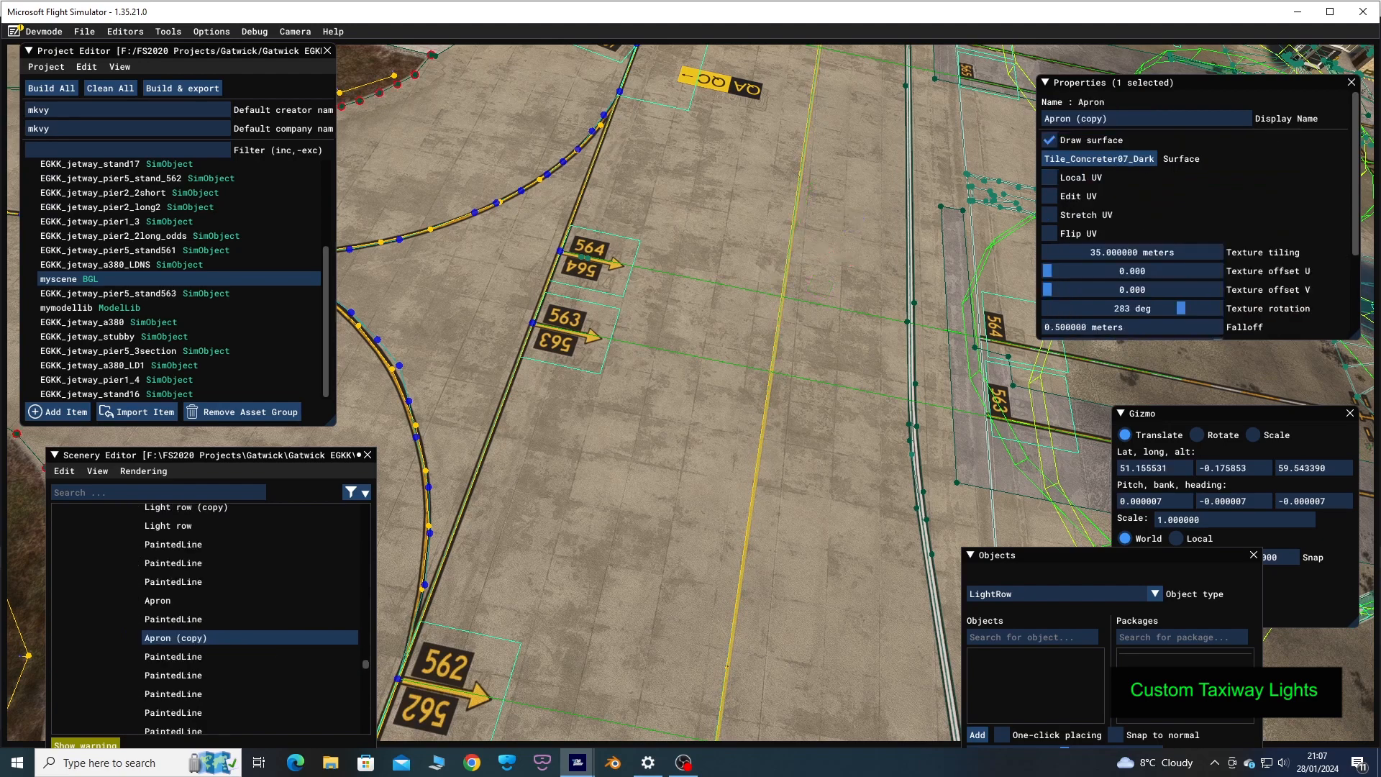
click(778, 320)
click(778, 321)
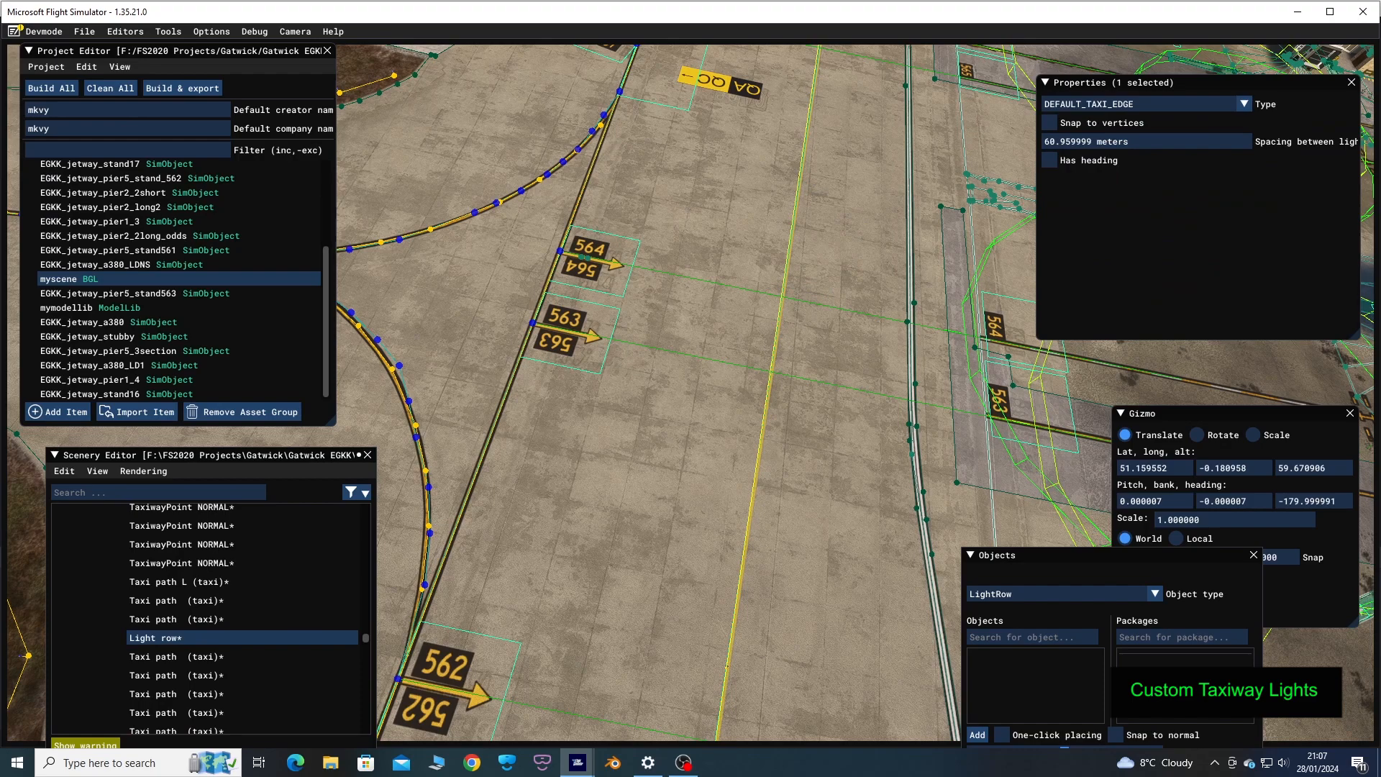
Follow the selected light row to its end beyond stand 574 and examine the light types available for it
key(w)
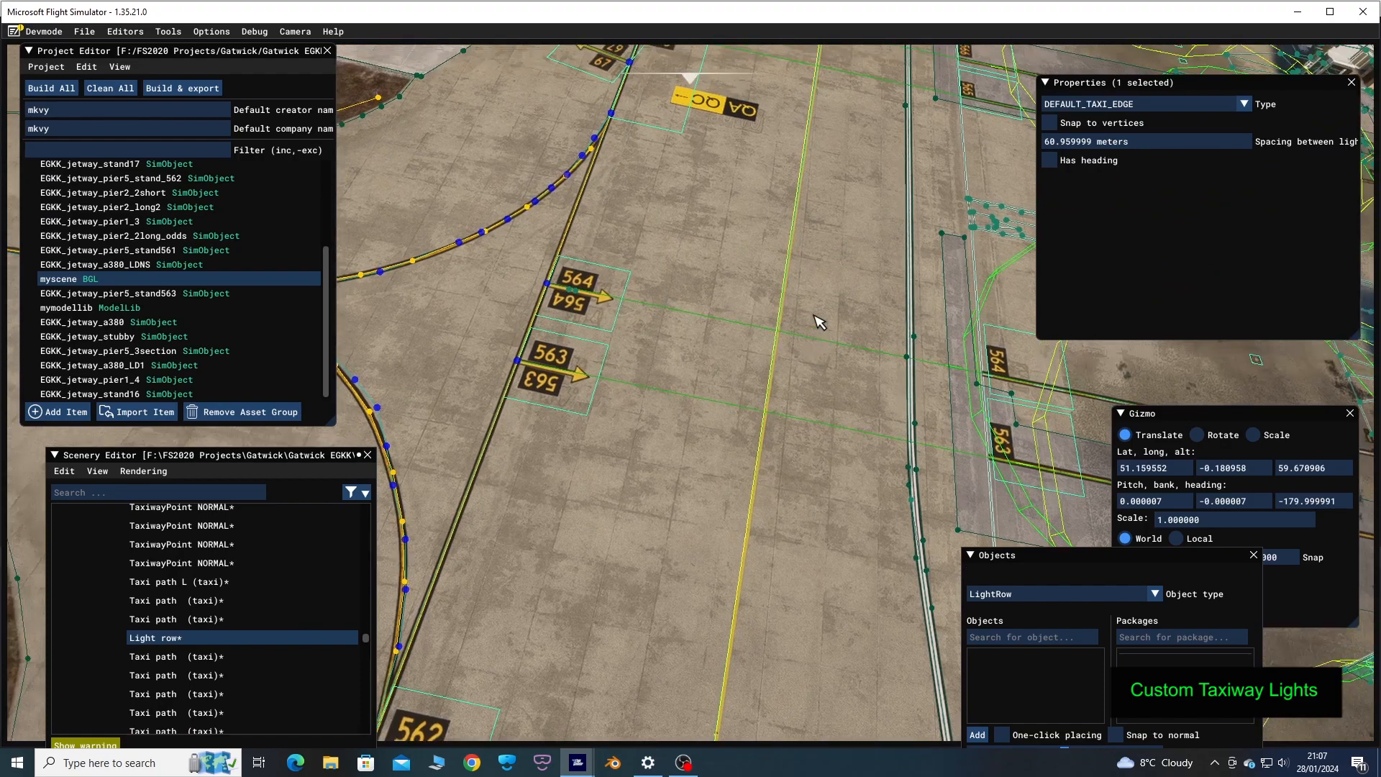
key(w)
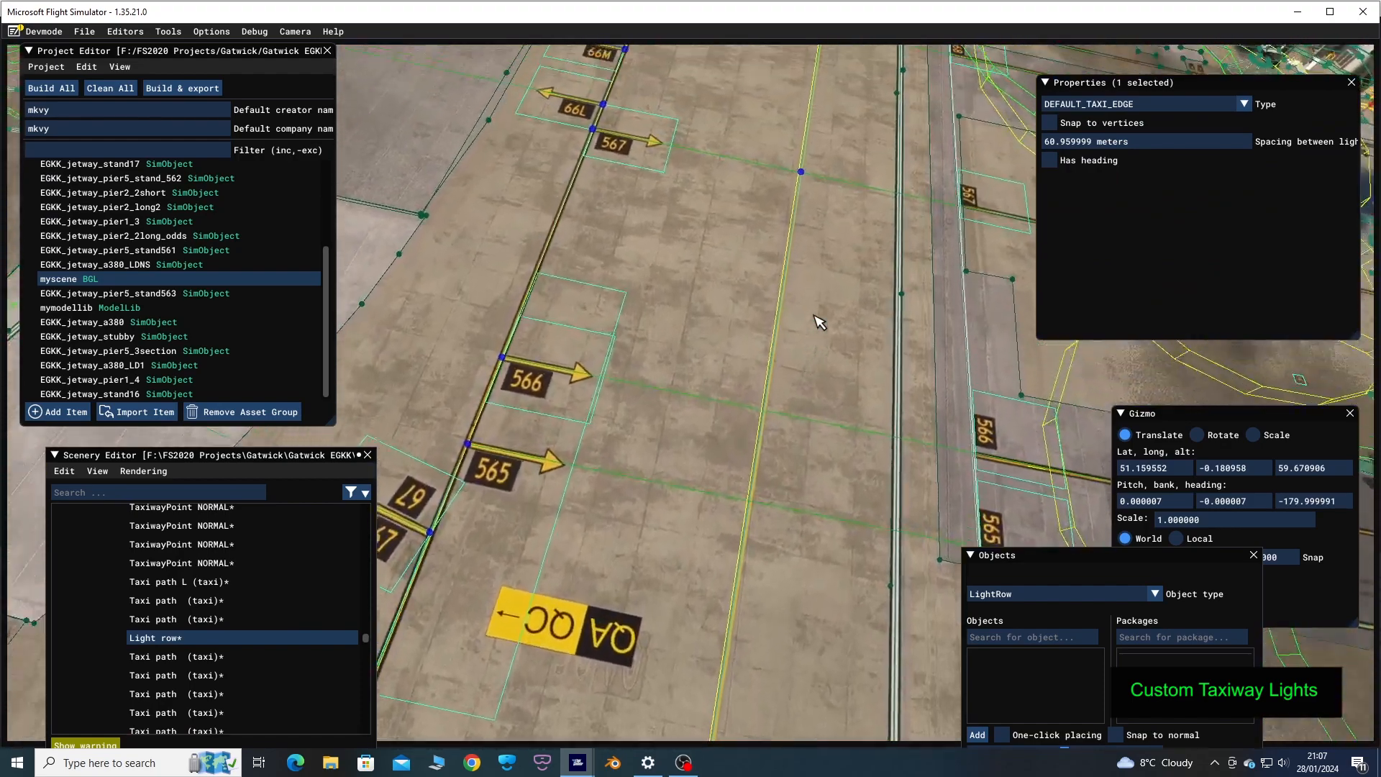
key(w)
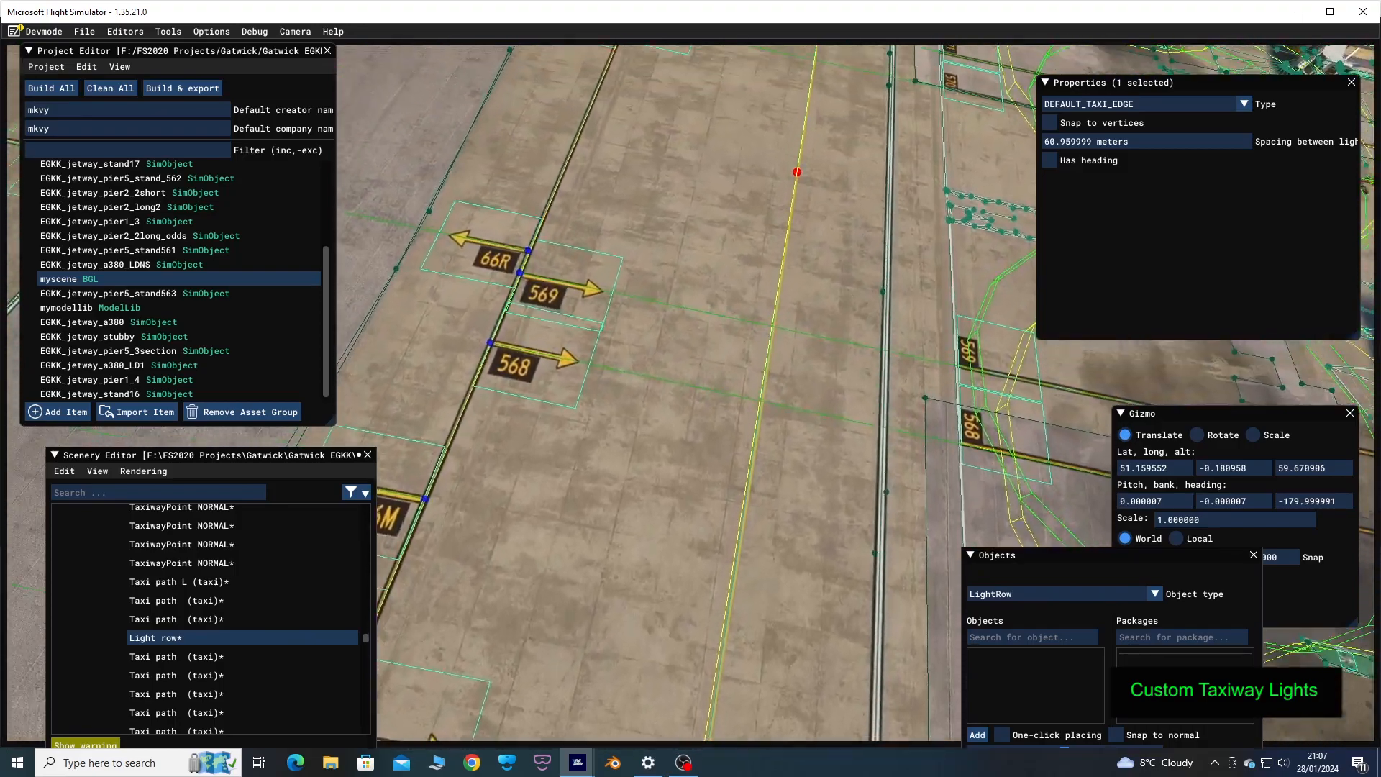
key(w)
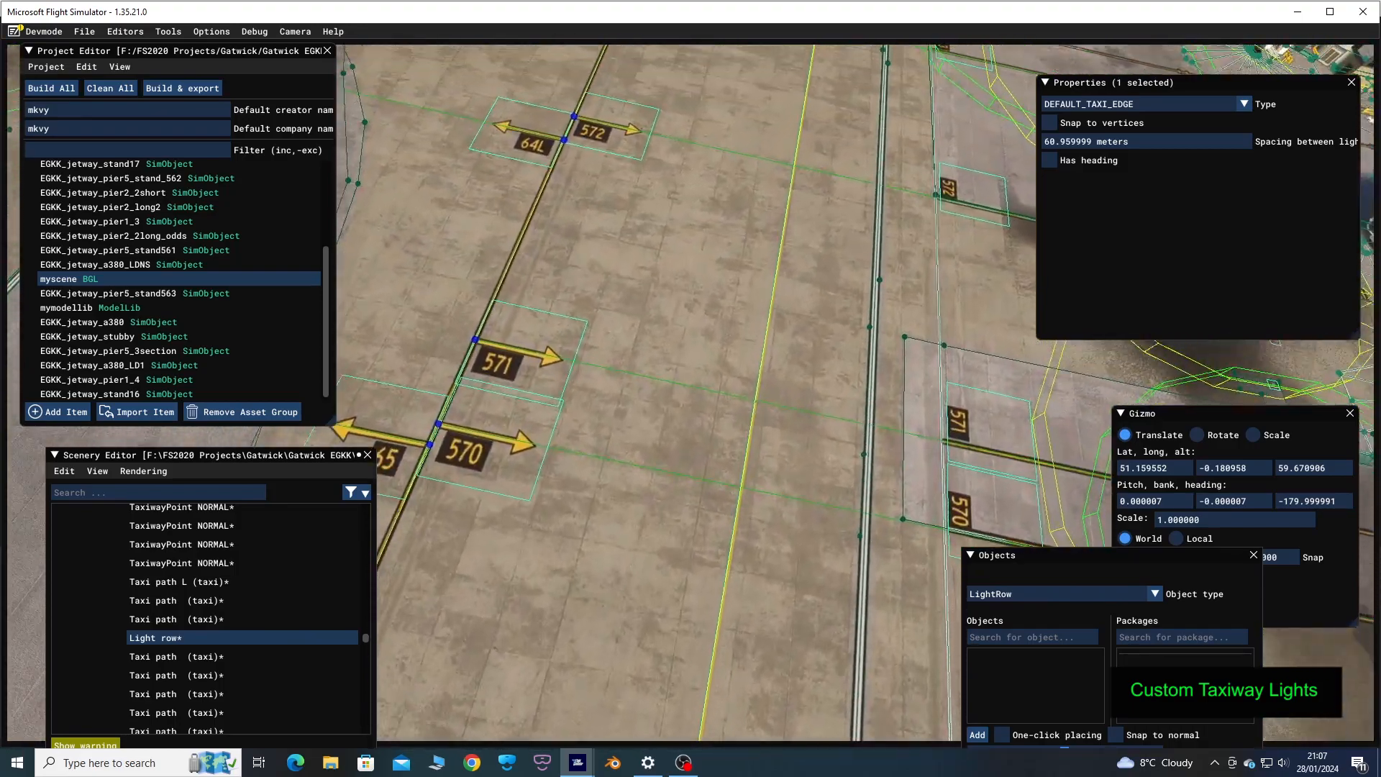
key(w)
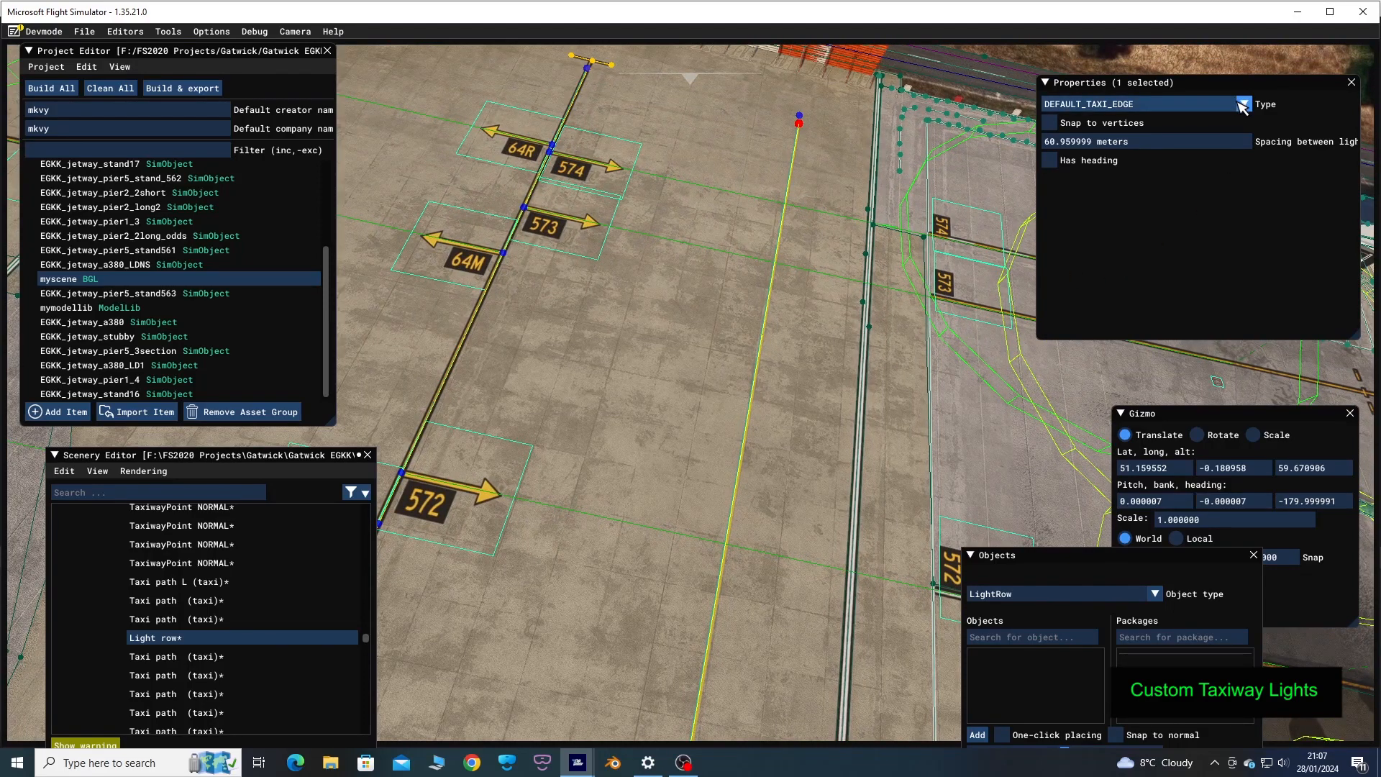
click(1244, 104)
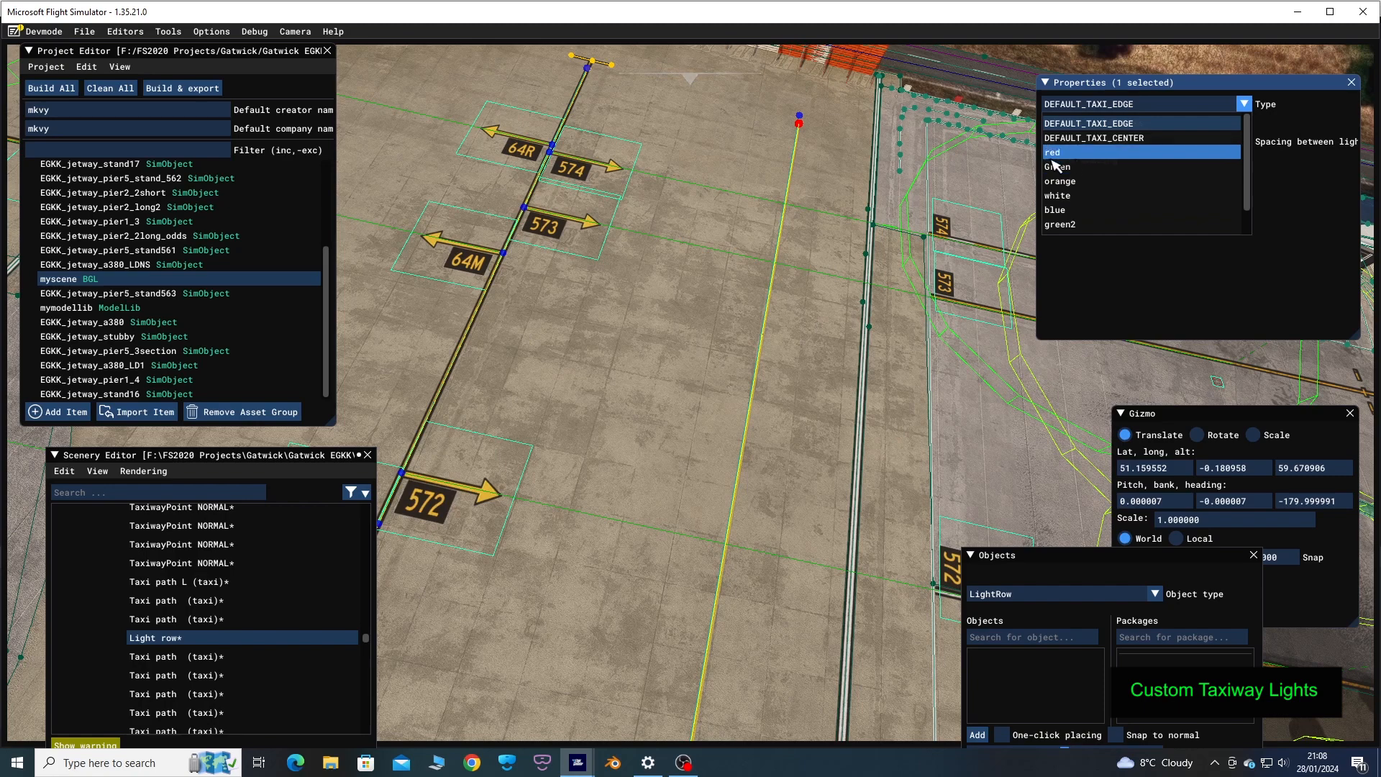
click(1052, 295)
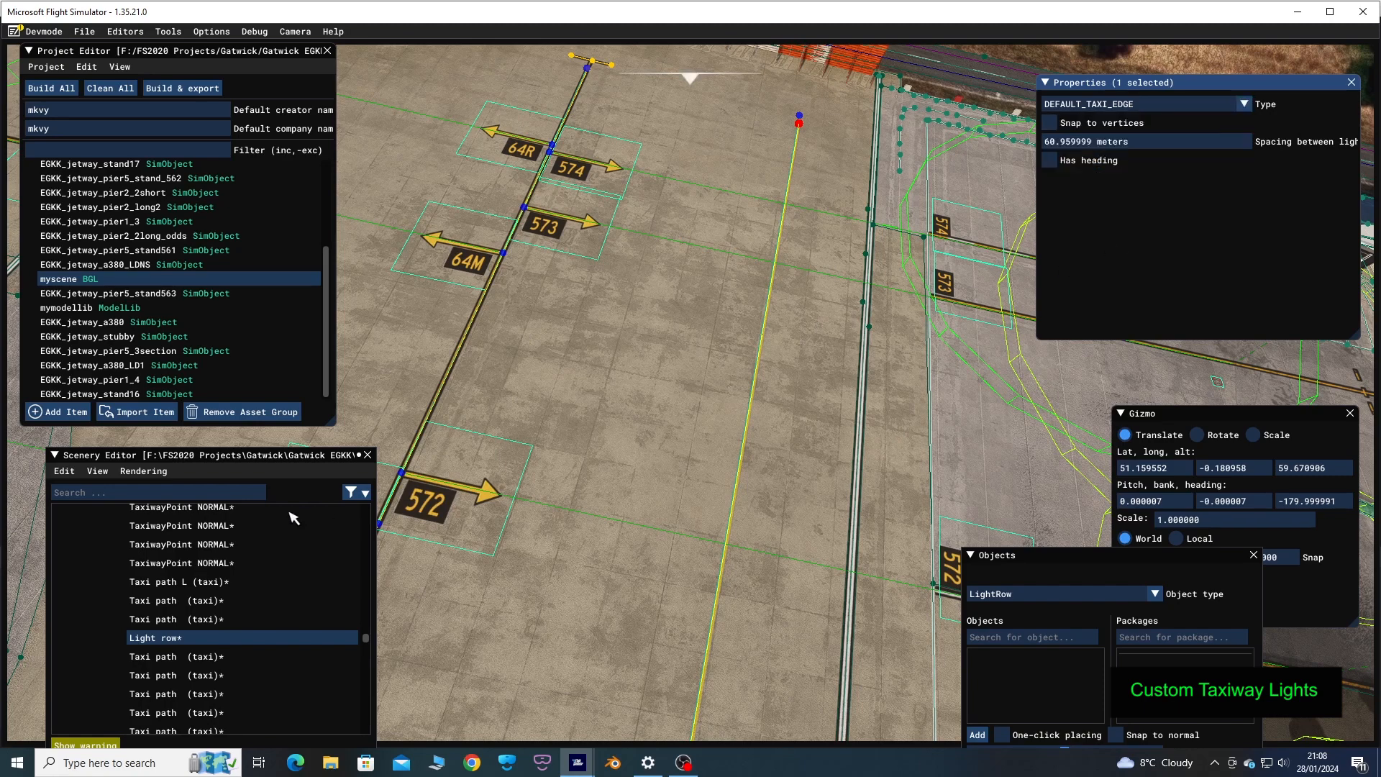
Search the scenery objects for "airport" and select Airport EGKK (London Gatwick Airport)
click(85, 495)
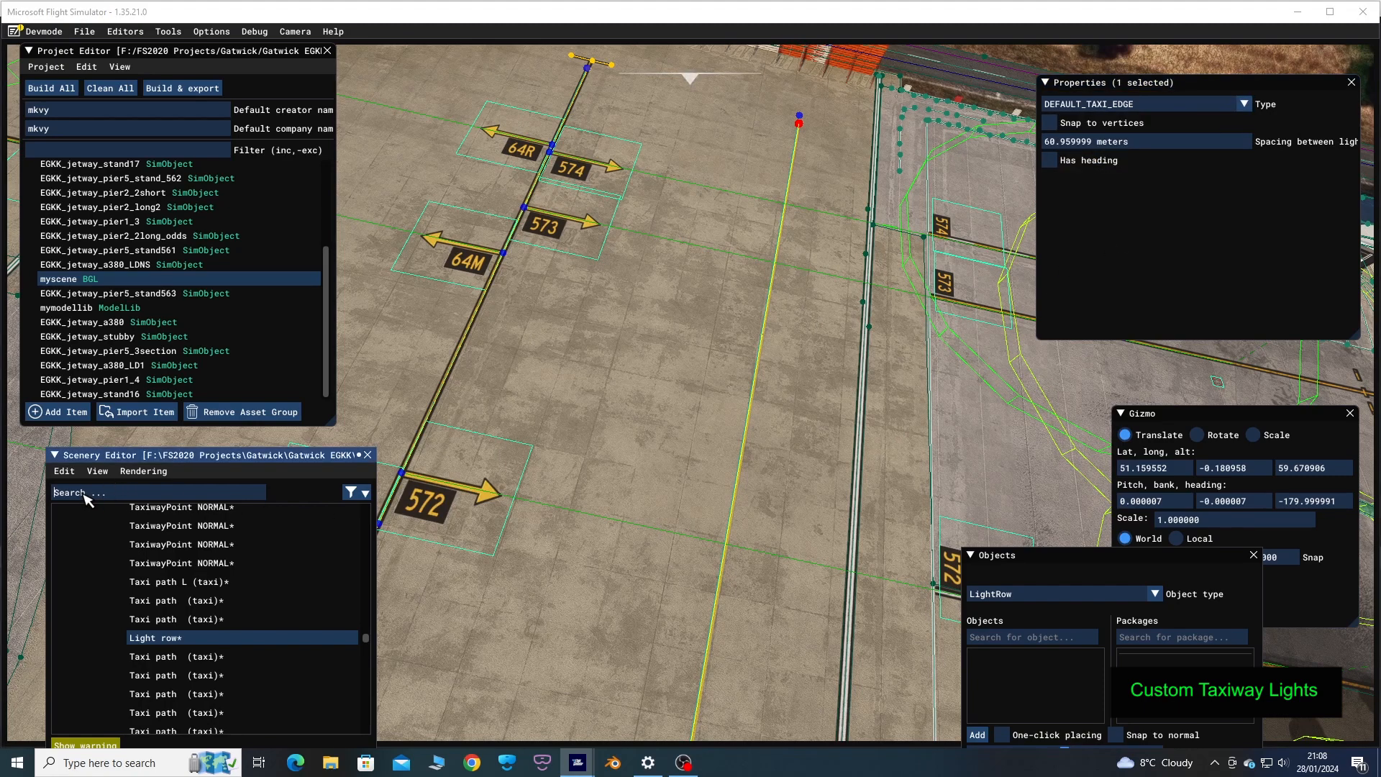
text(air)
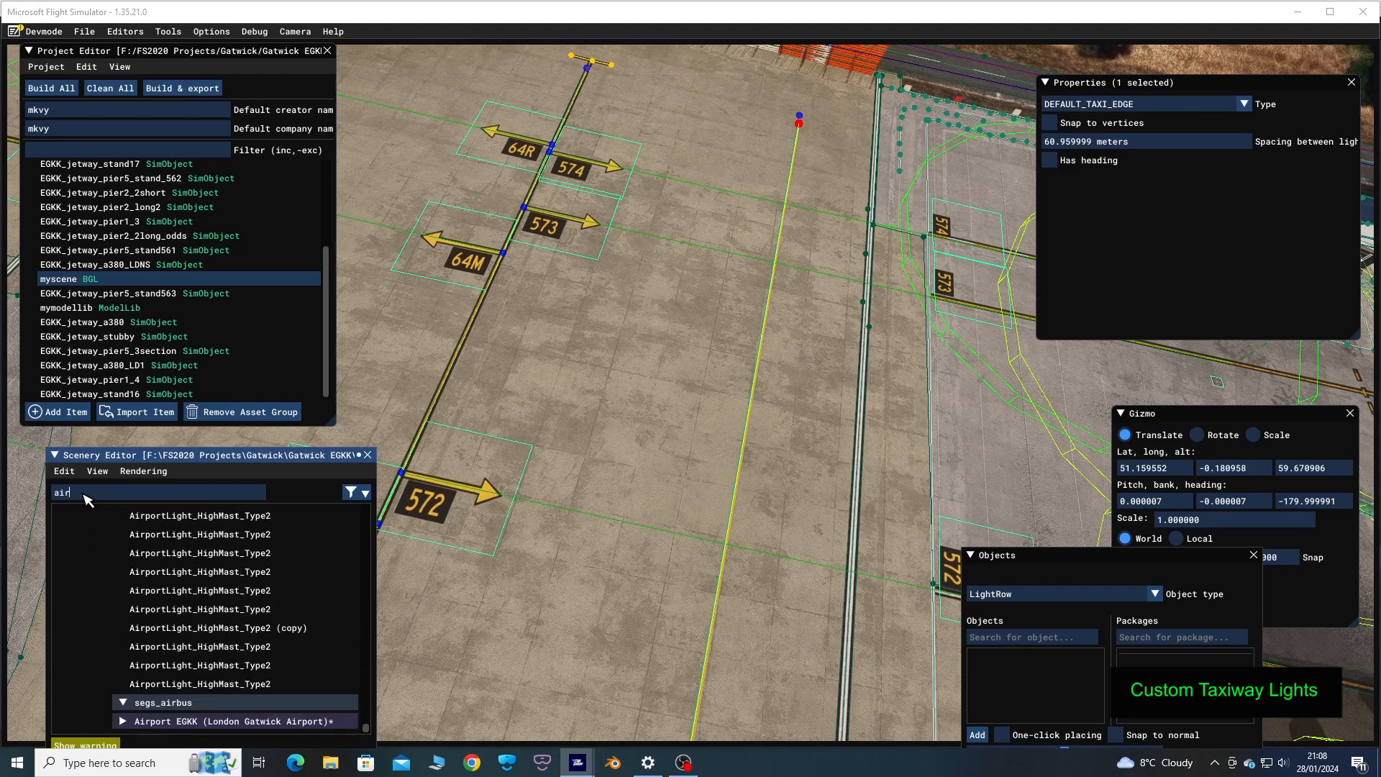
text(port)
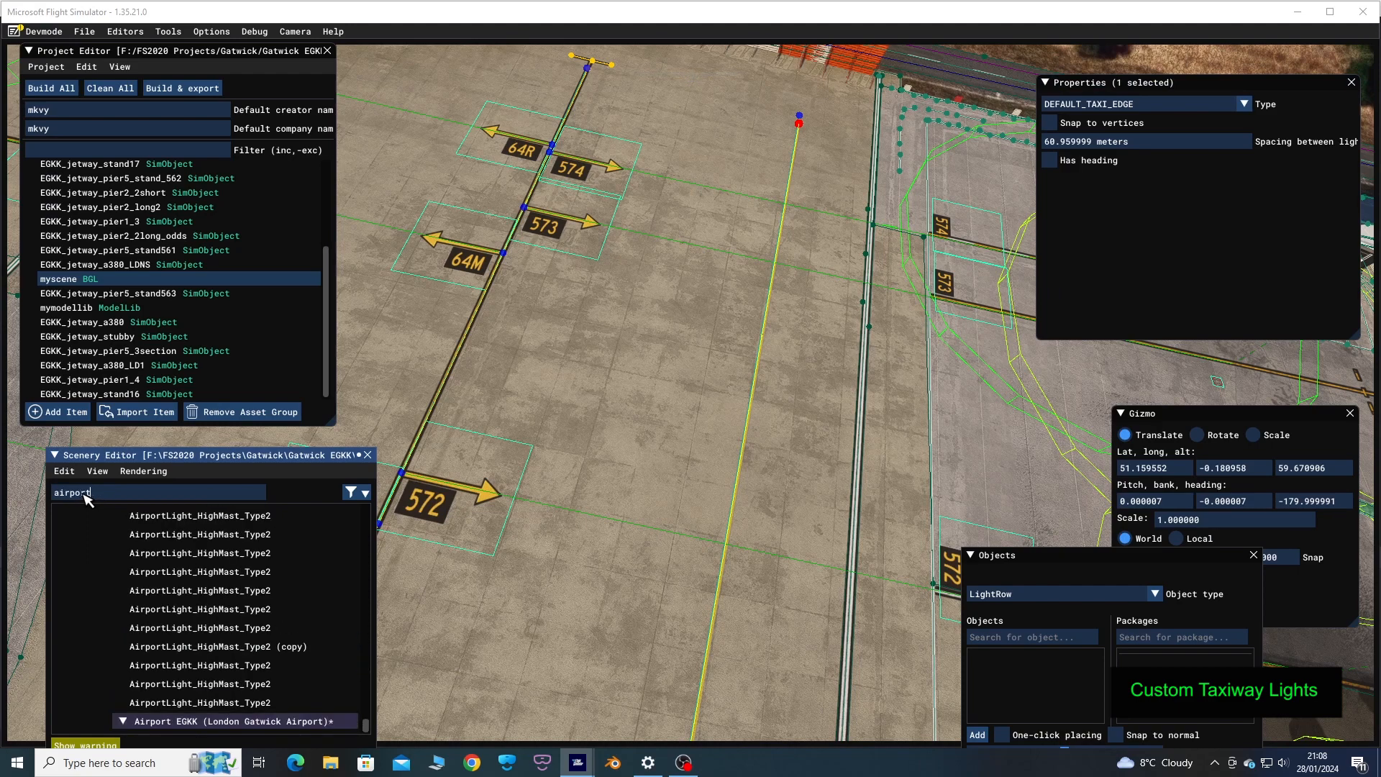
click(160, 722)
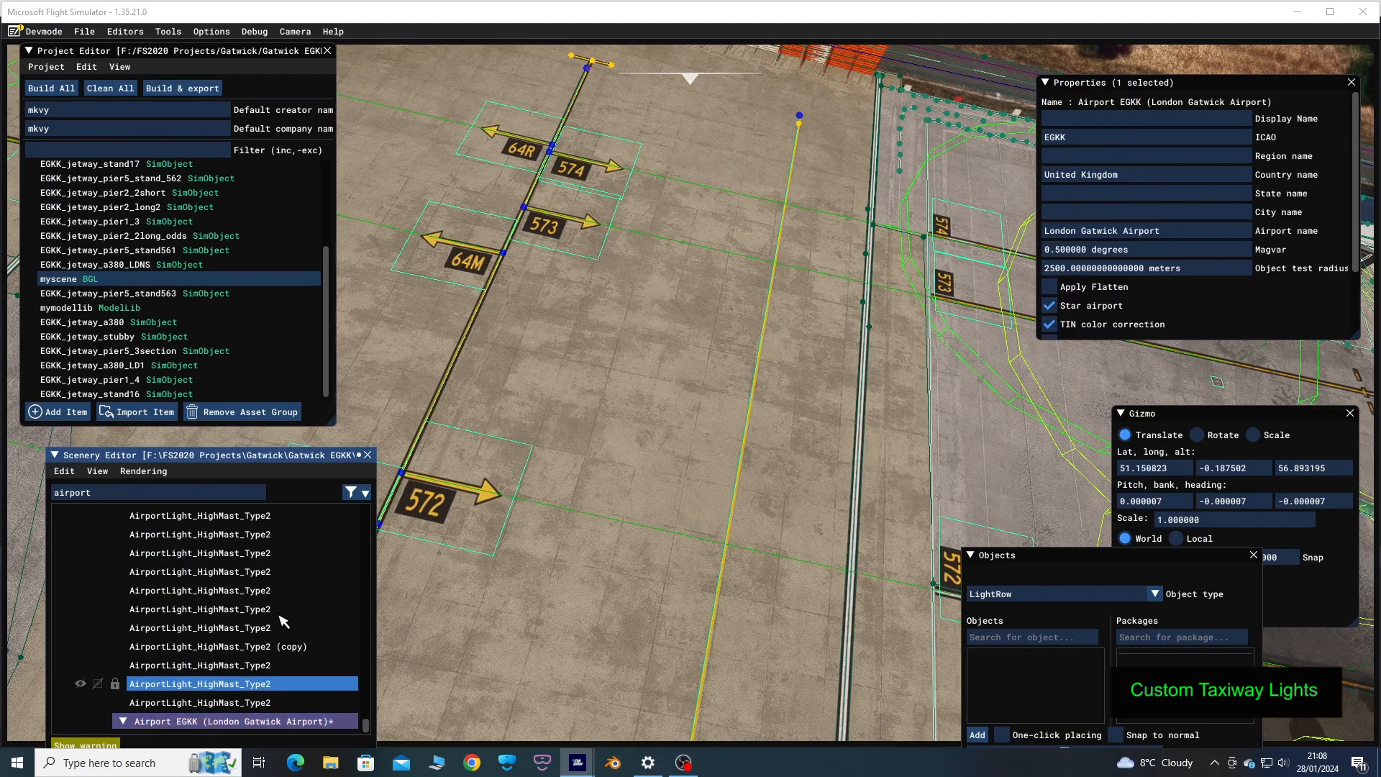
Expand the light presets of Airport EGKK and examine the mesh, fade and colour settings of each preset
scroll(1239, 309, down, 3)
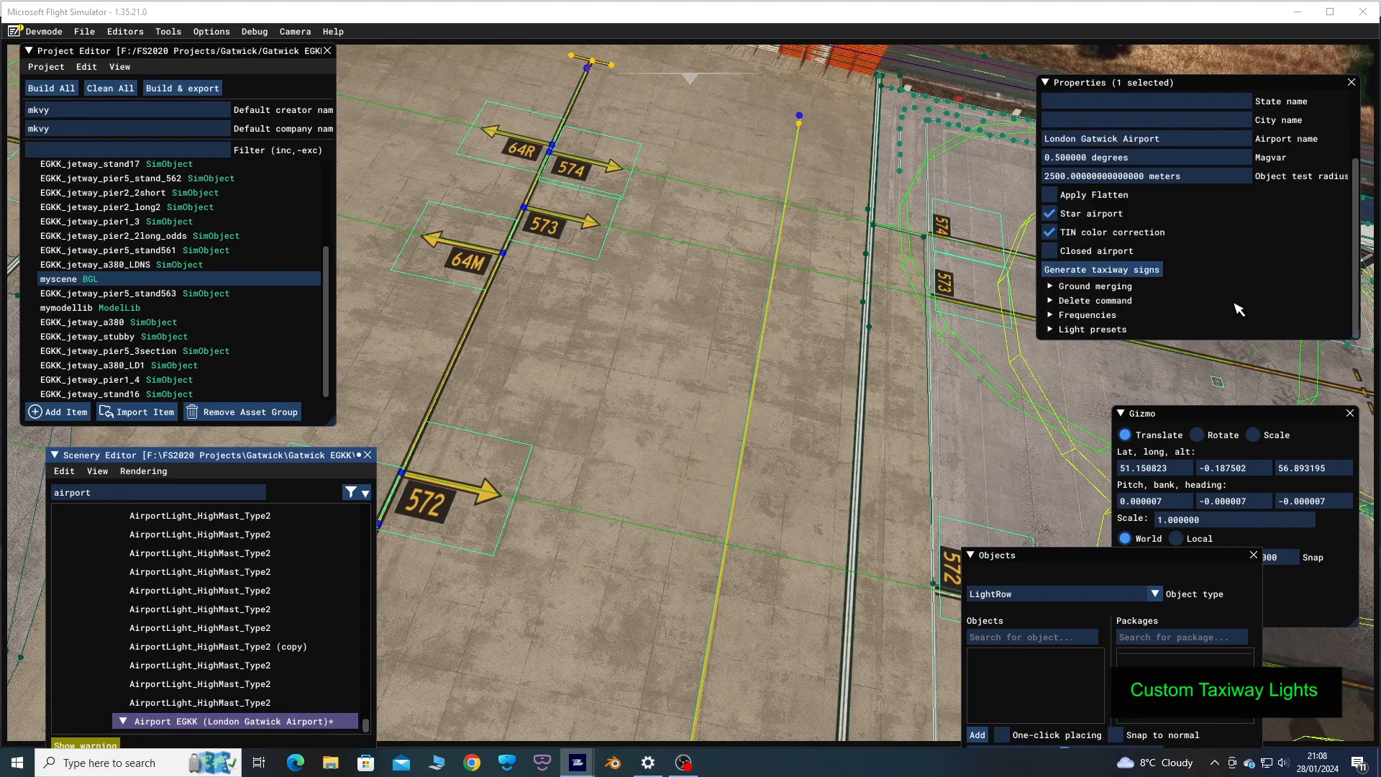
click(1055, 330)
scroll(1305, 260, down, 5)
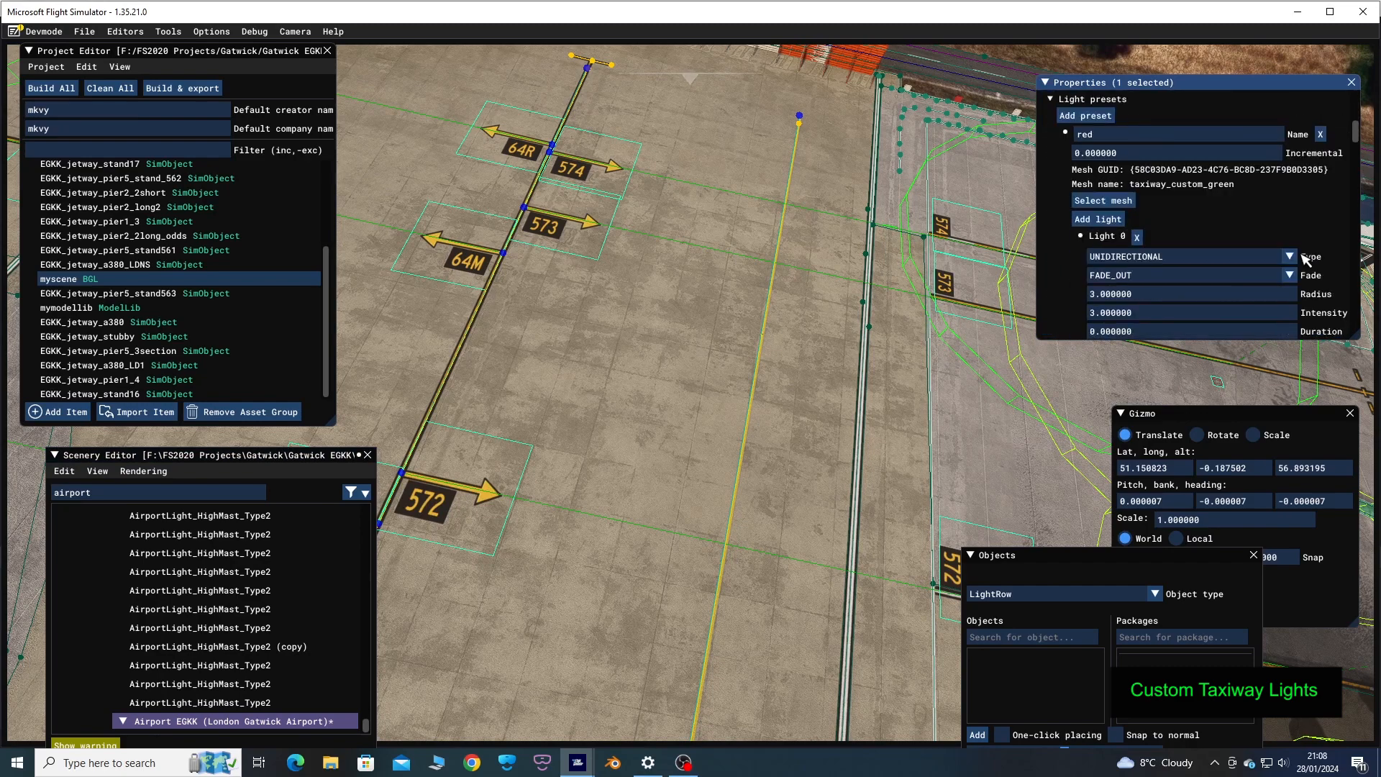
scroll(1305, 261, down, 4)
scroll(1306, 260, down, 3)
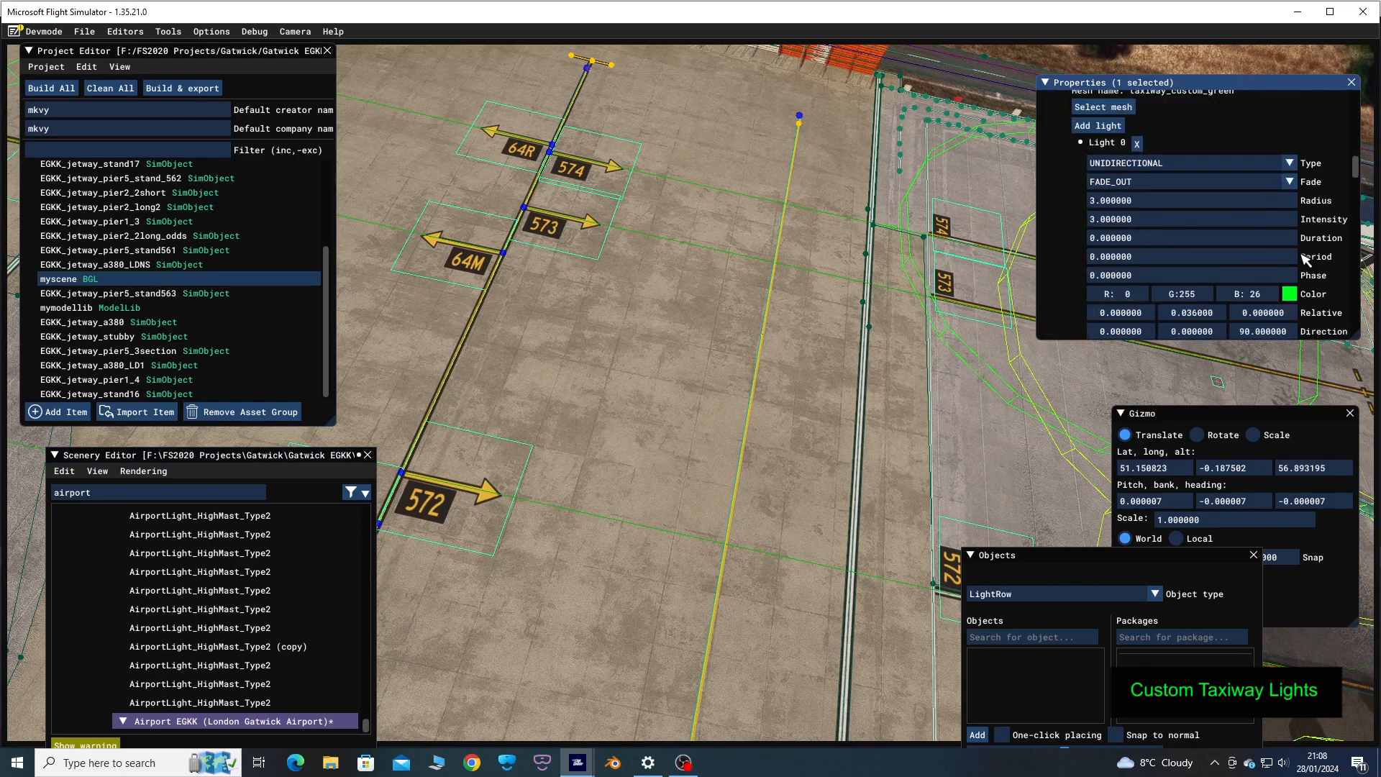
scroll(1305, 260, down, 3)
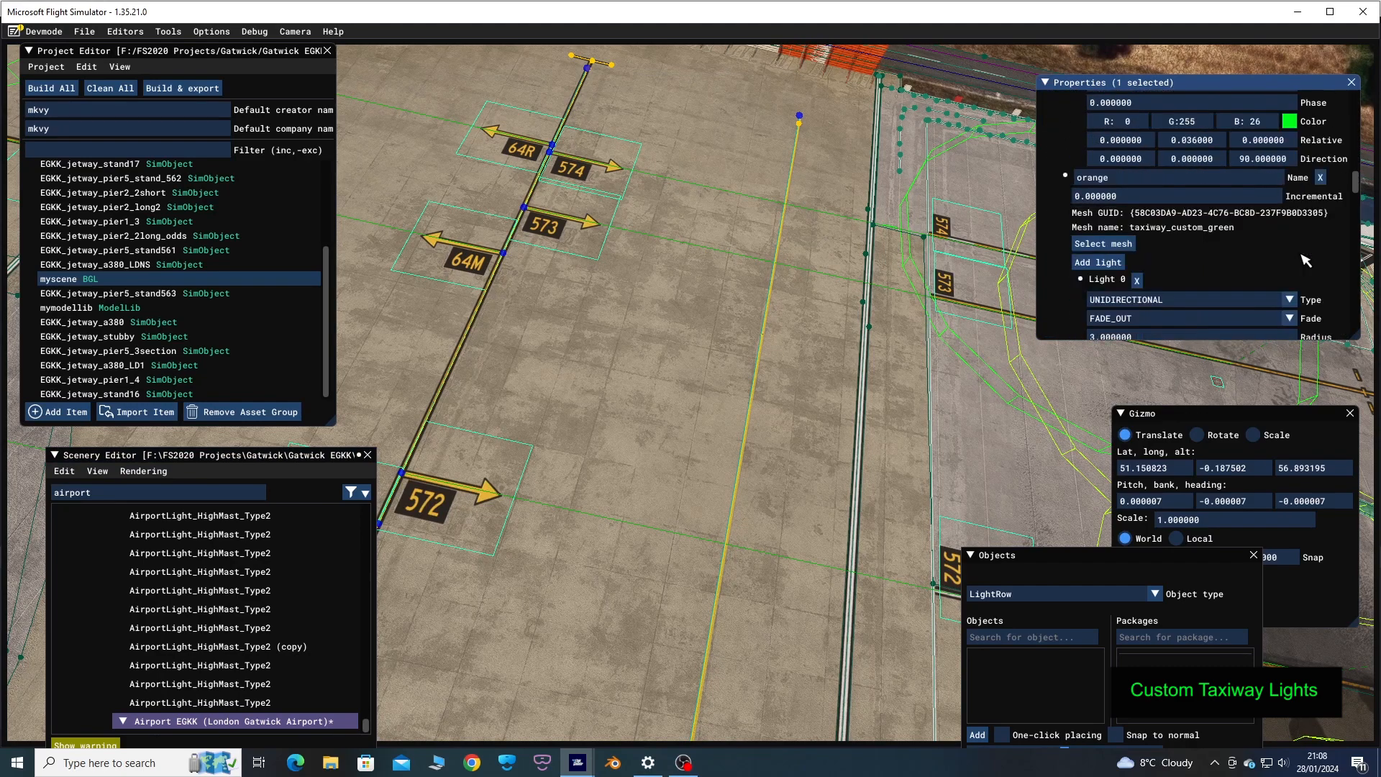
scroll(1305, 261, down, 3)
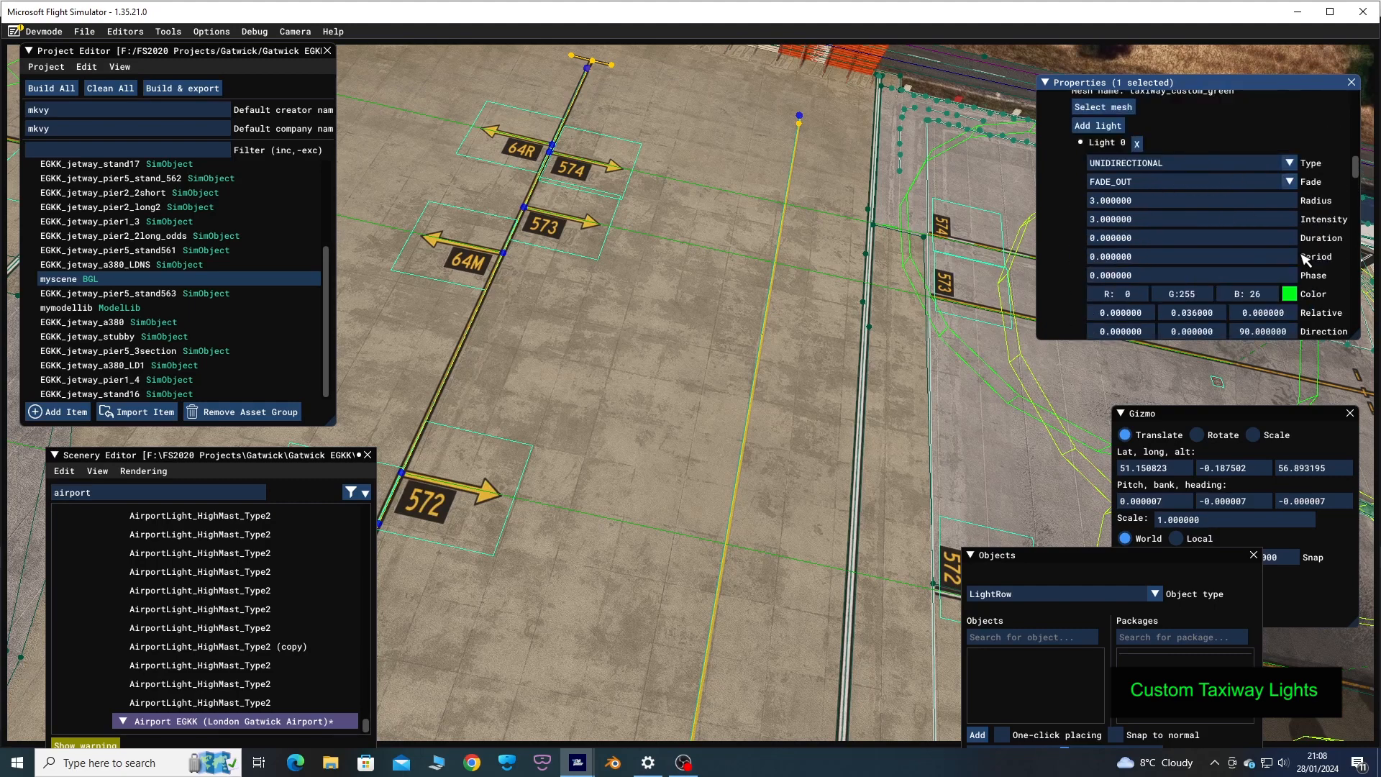
scroll(1305, 260, up, 1)
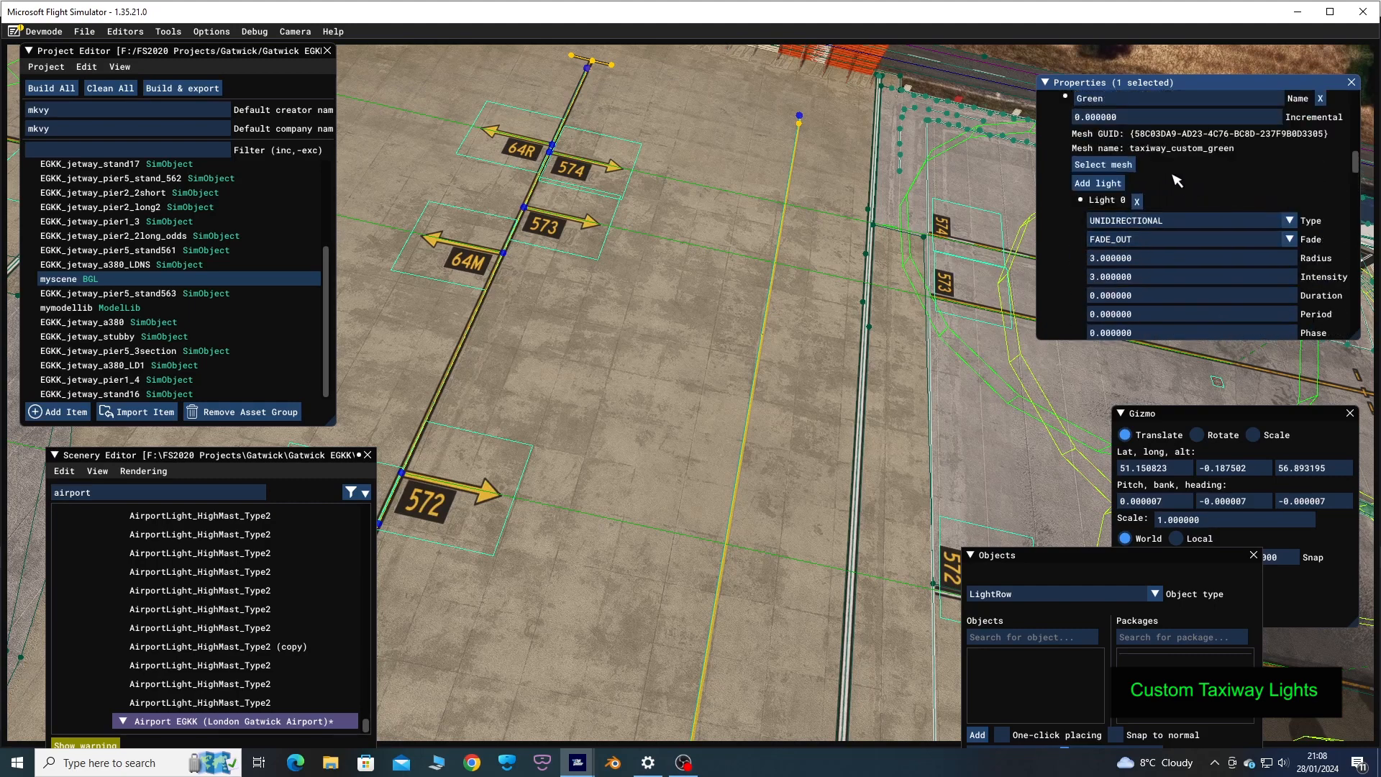
scroll(1215, 189, down, 3)
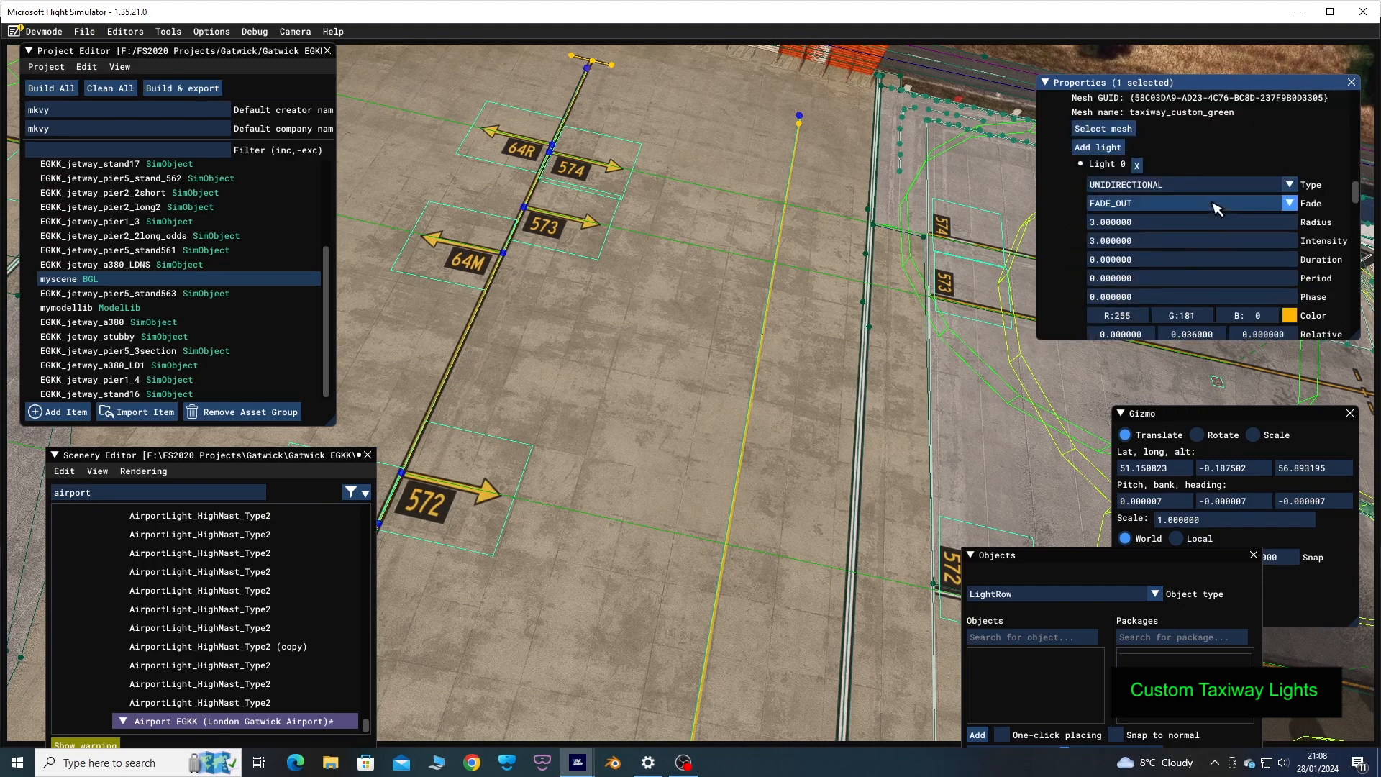
scroll(1214, 208, up, 2)
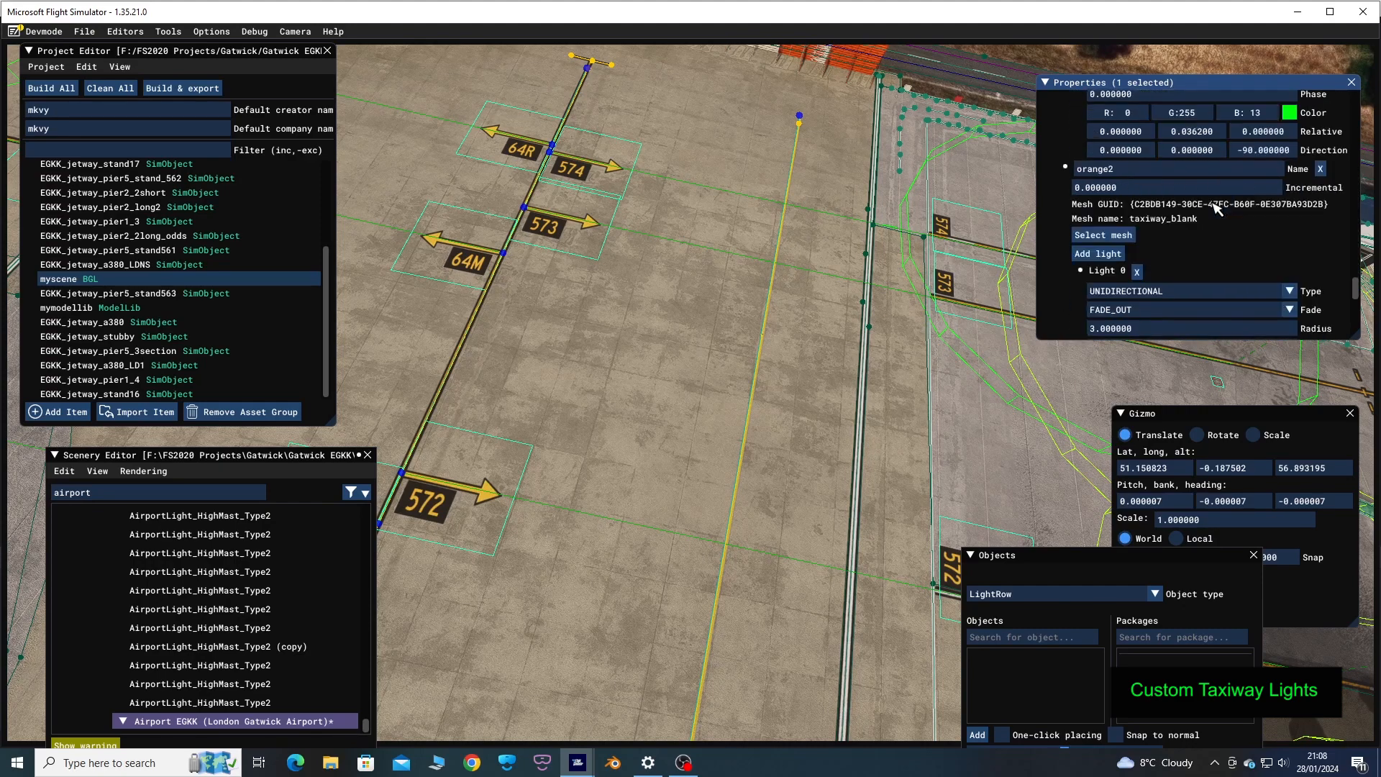
scroll(1214, 209, up, 1)
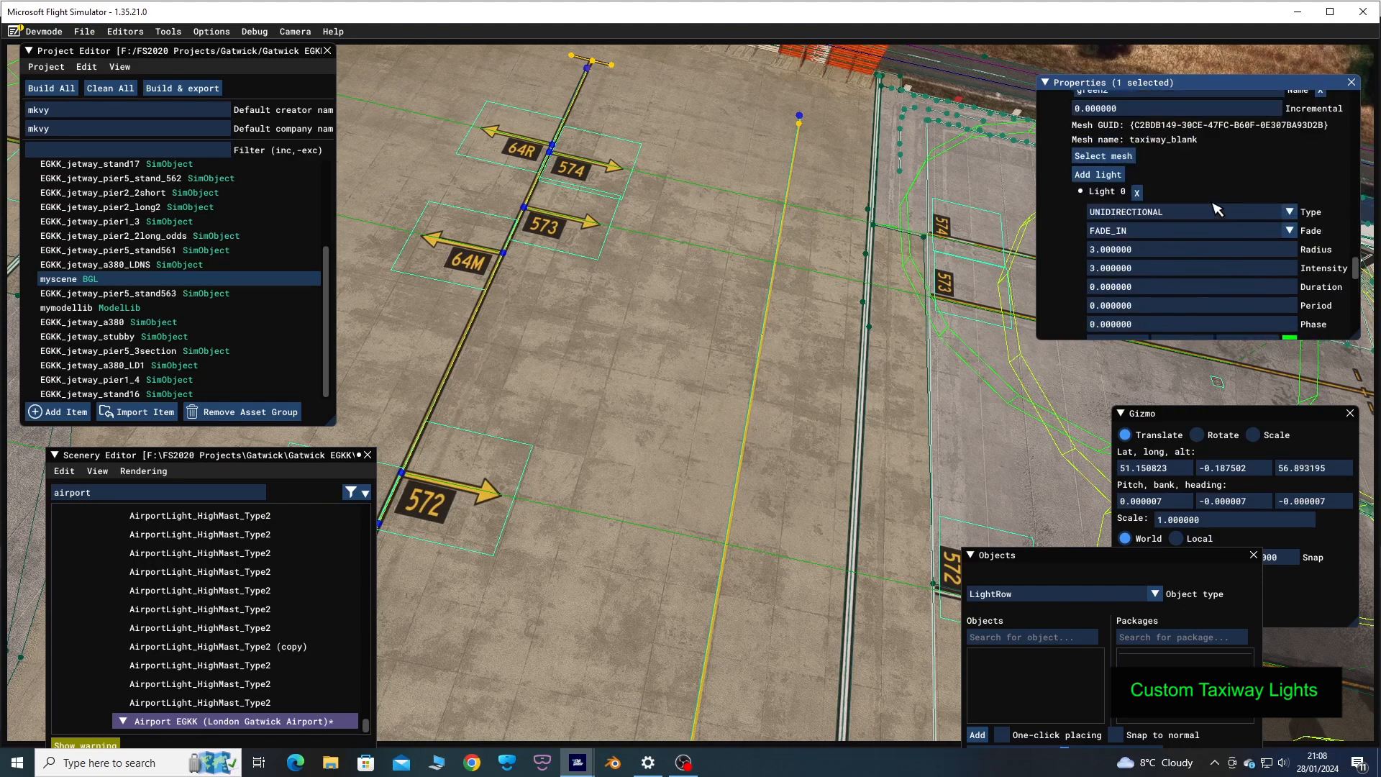
scroll(1240, 190, down, 5)
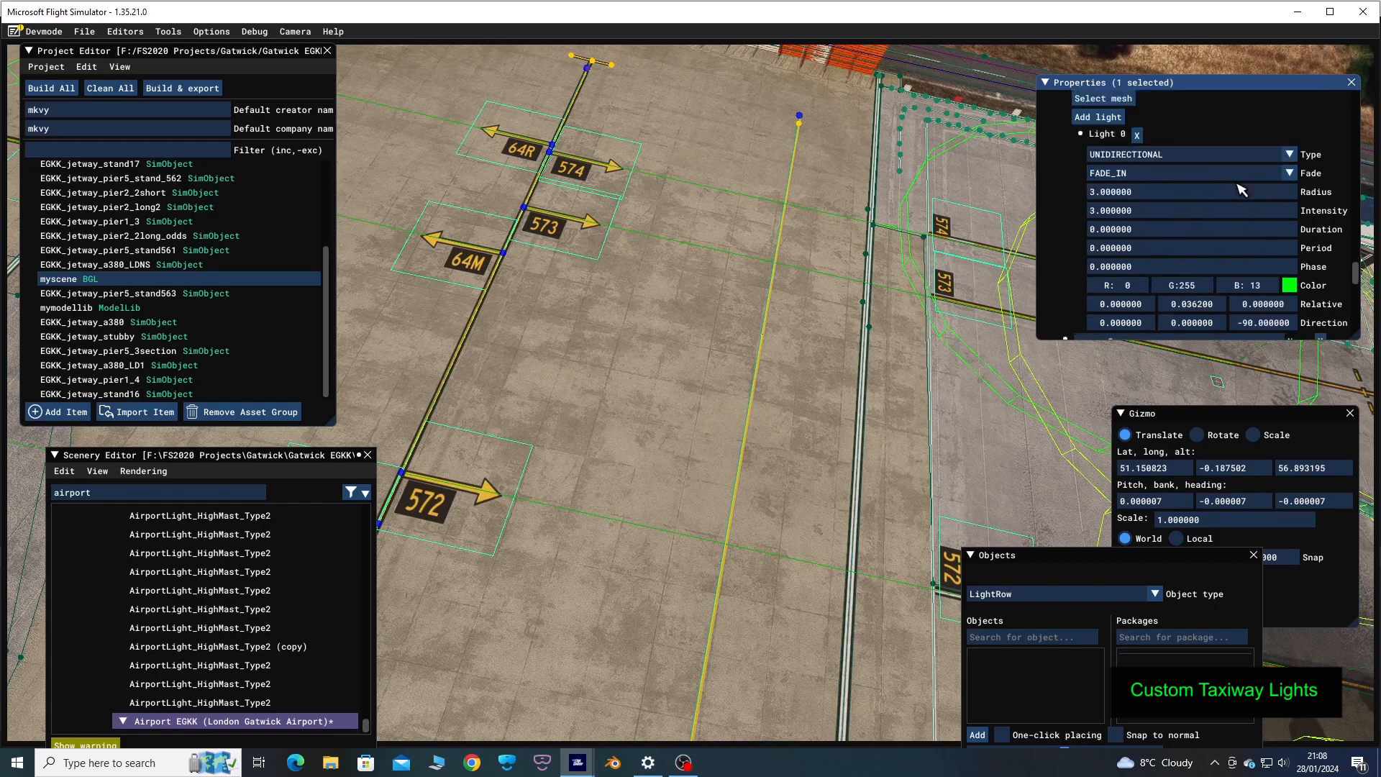
scroll(1240, 190, down, 5)
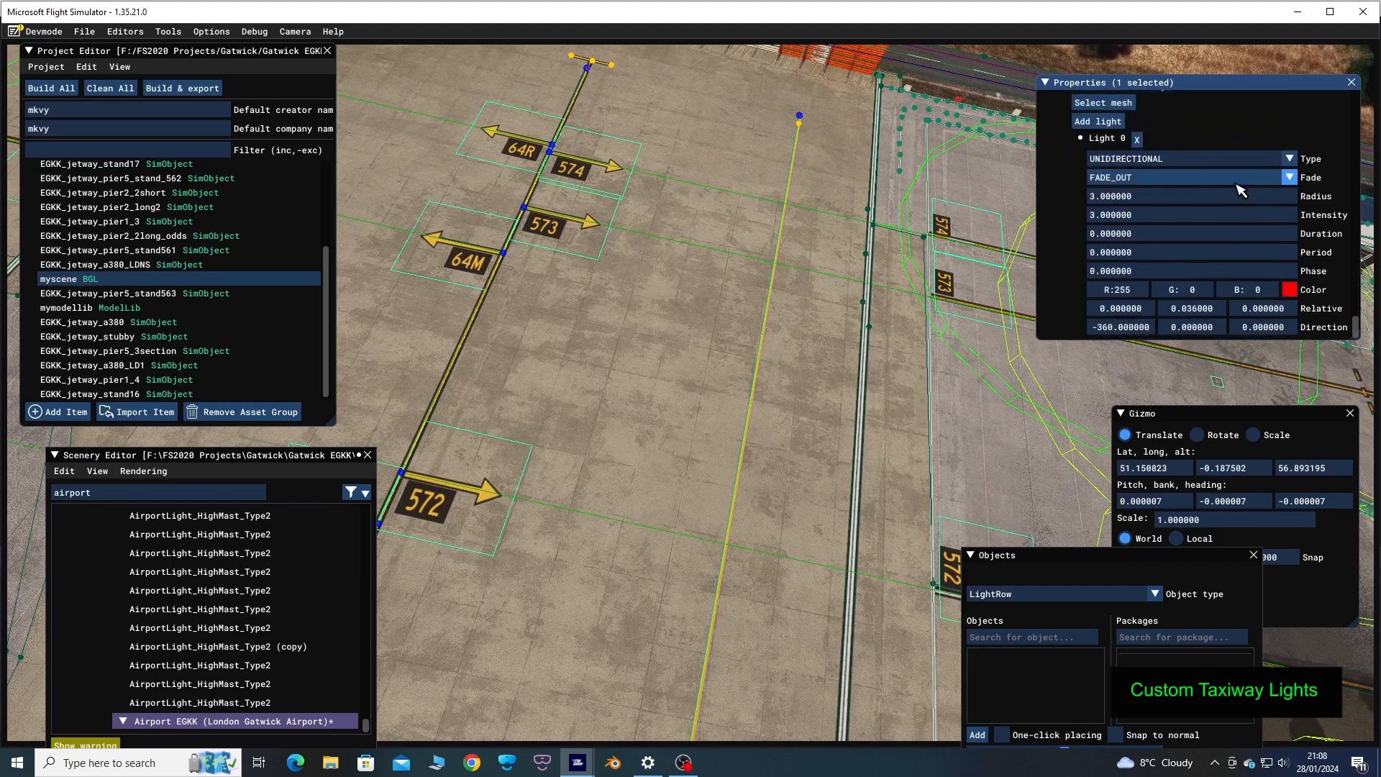
scroll(1240, 190, up, 5)
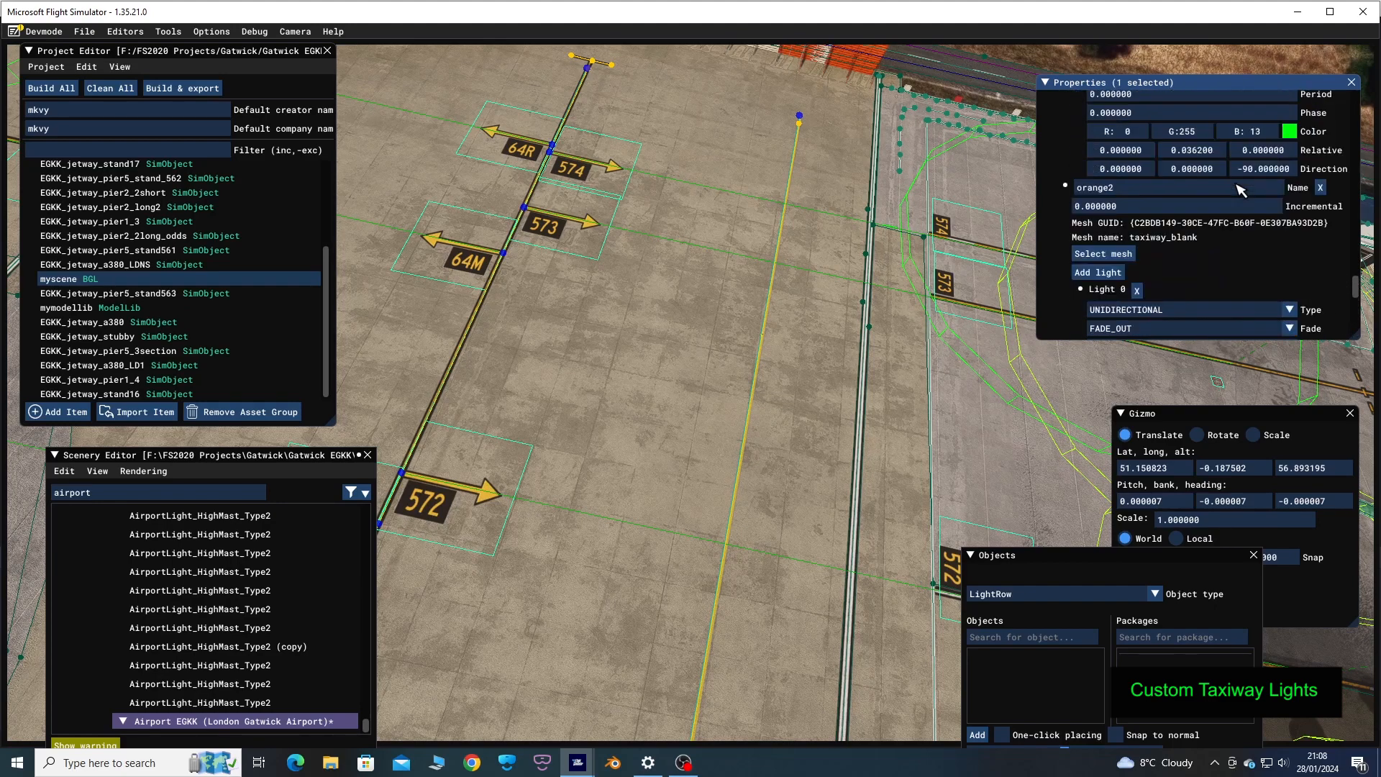
Enlarge the Properties window and compare the taxiway_blank presets such as green2 with the taxiway_custom_green presets such as Green, orange and white
drag(1350, 336, 1362, 436)
scroll(1255, 315, up, 3)
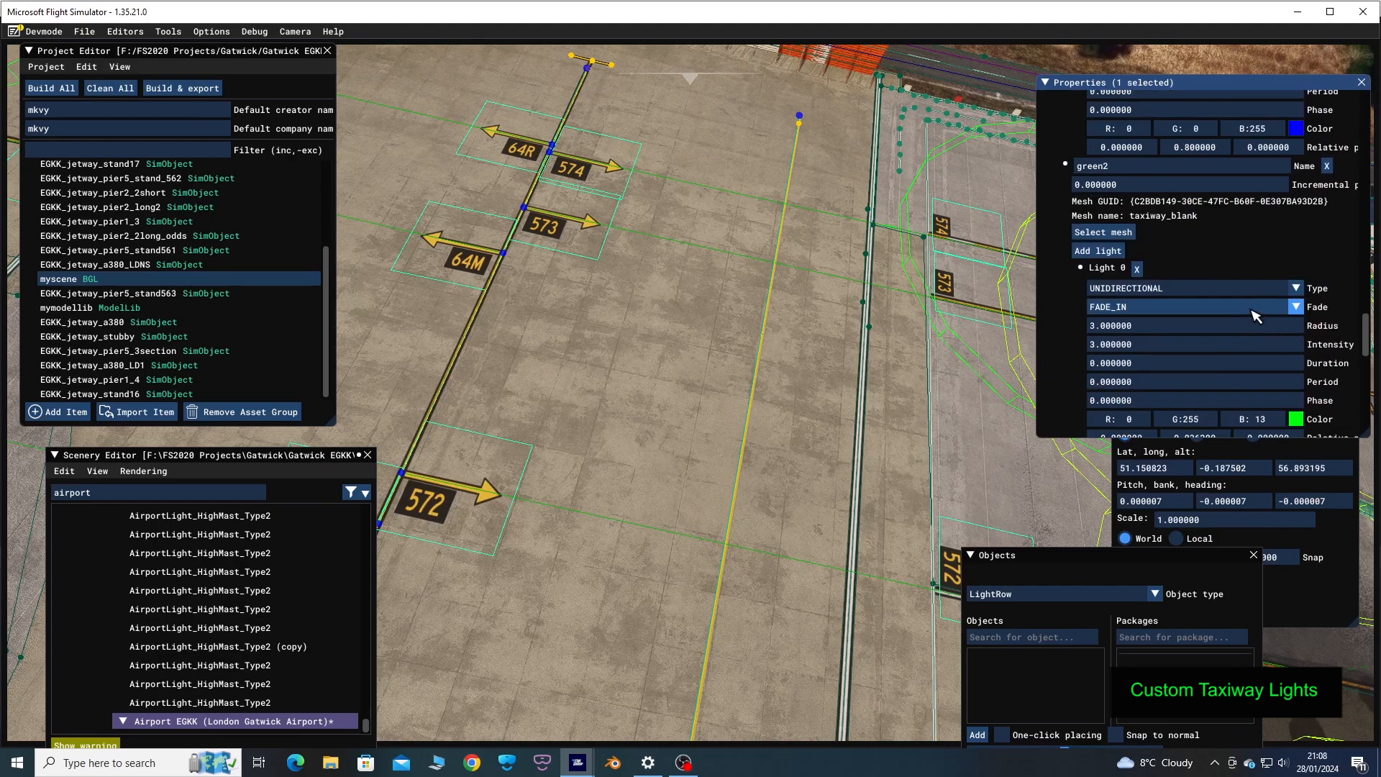
scroll(1255, 315, up, 3)
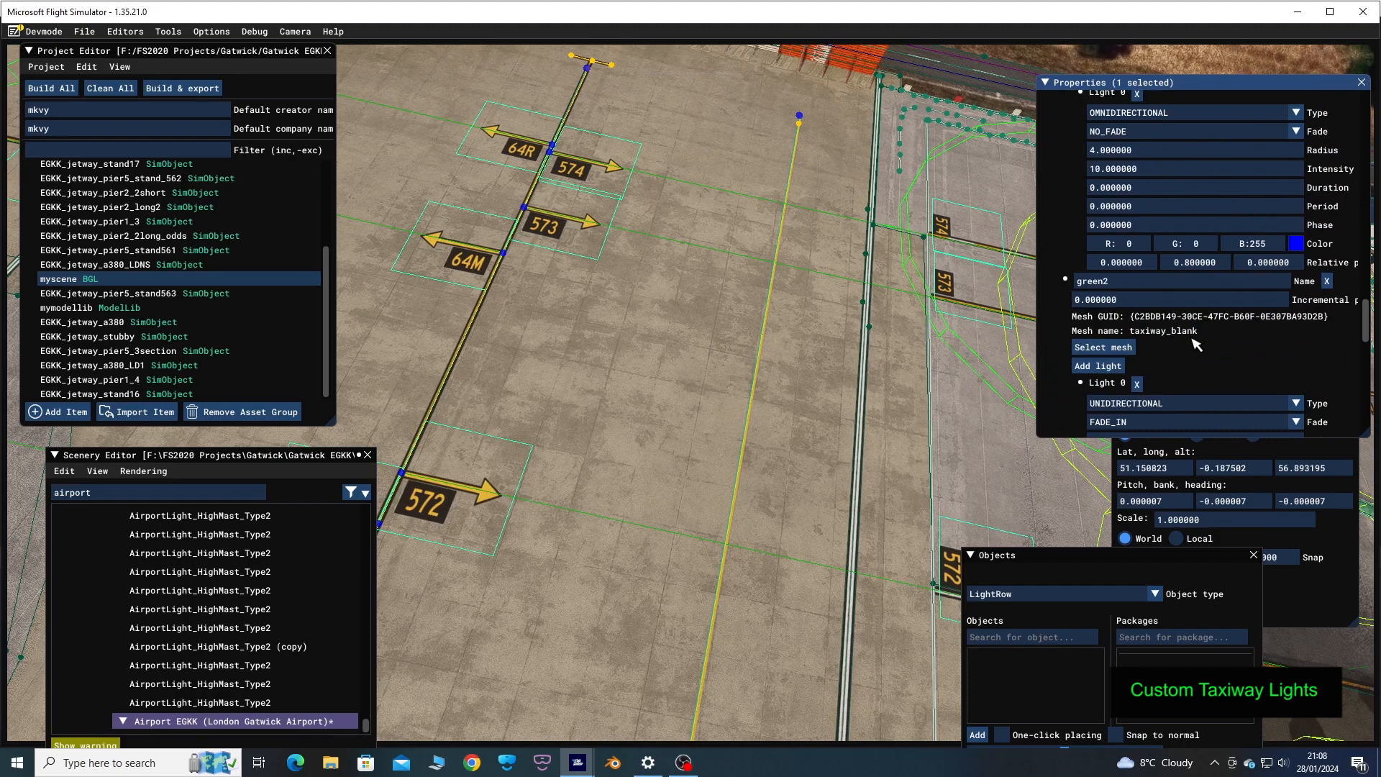
scroll(1194, 344, up, 10)
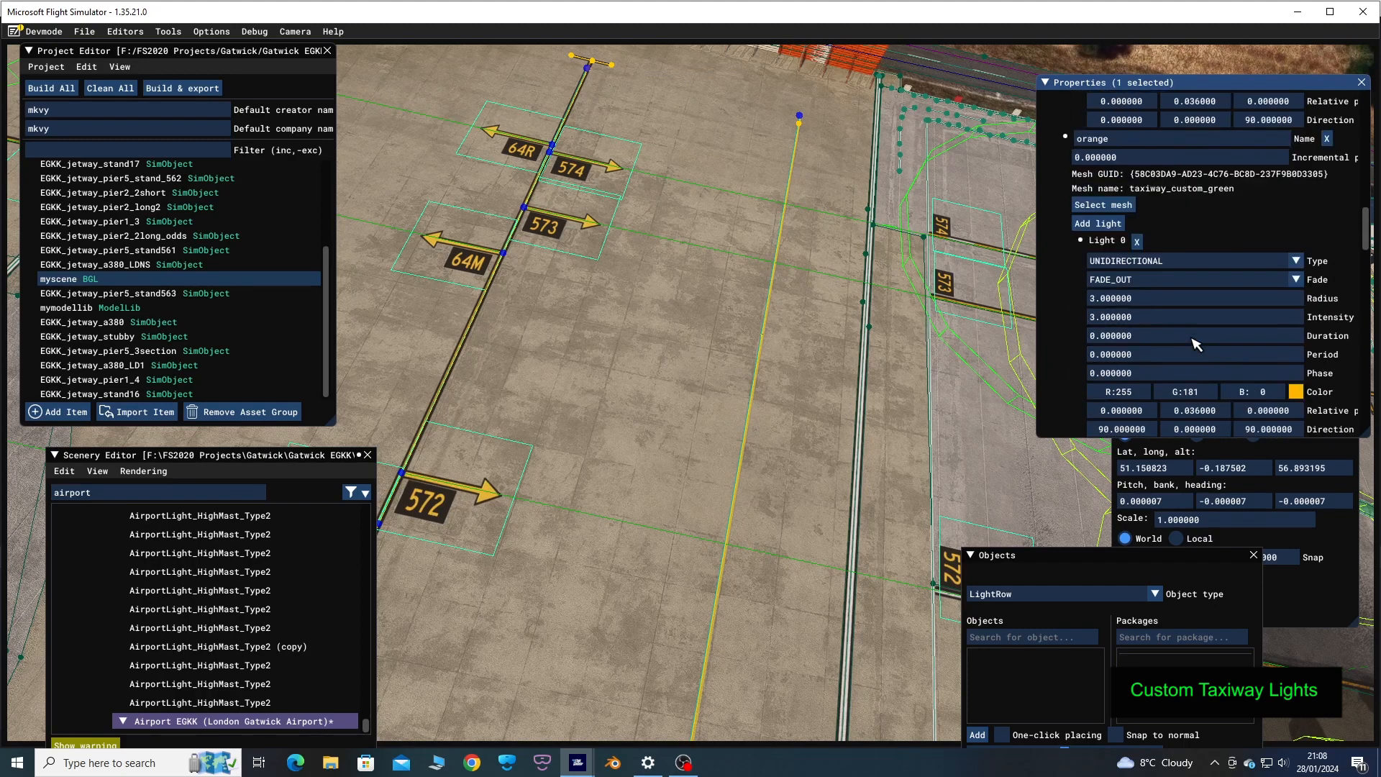
scroll(1195, 344, up, 6)
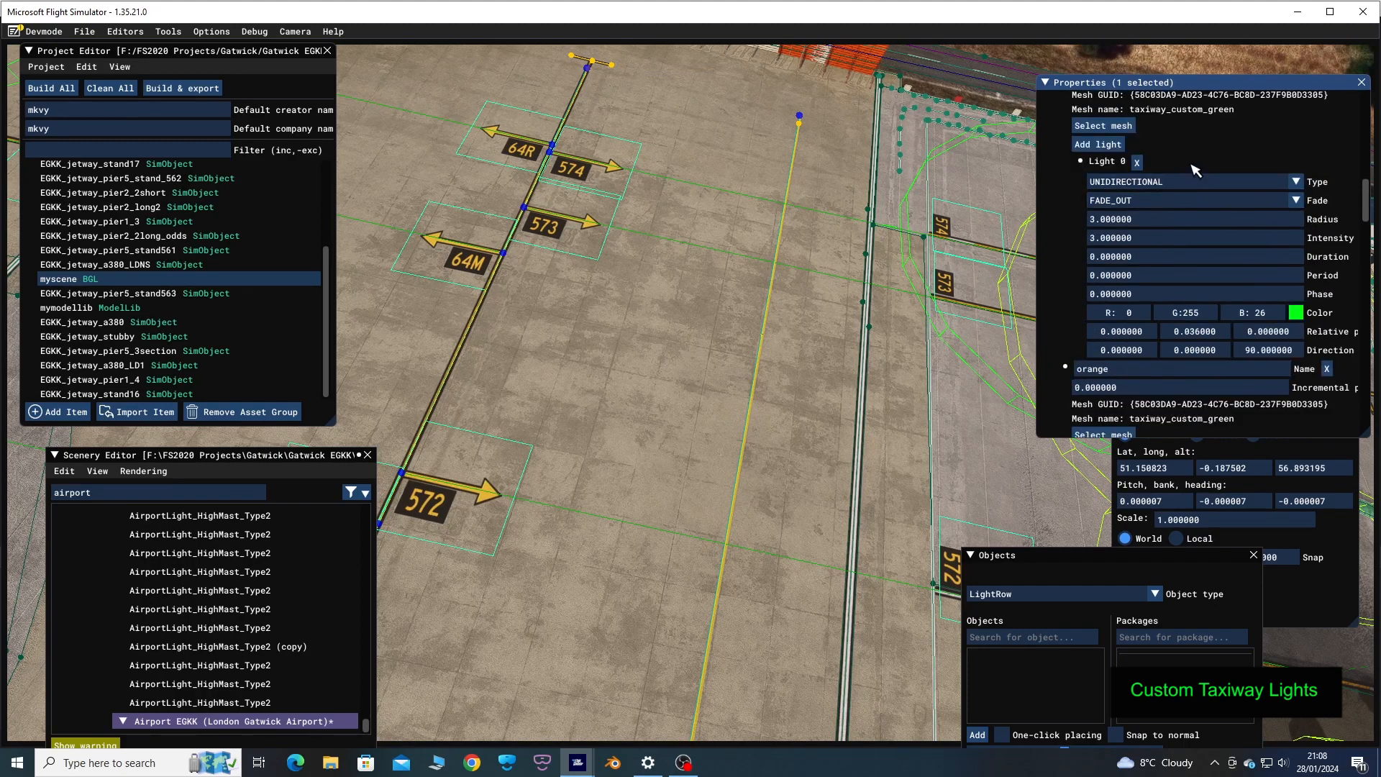
scroll(1257, 172, up, 2)
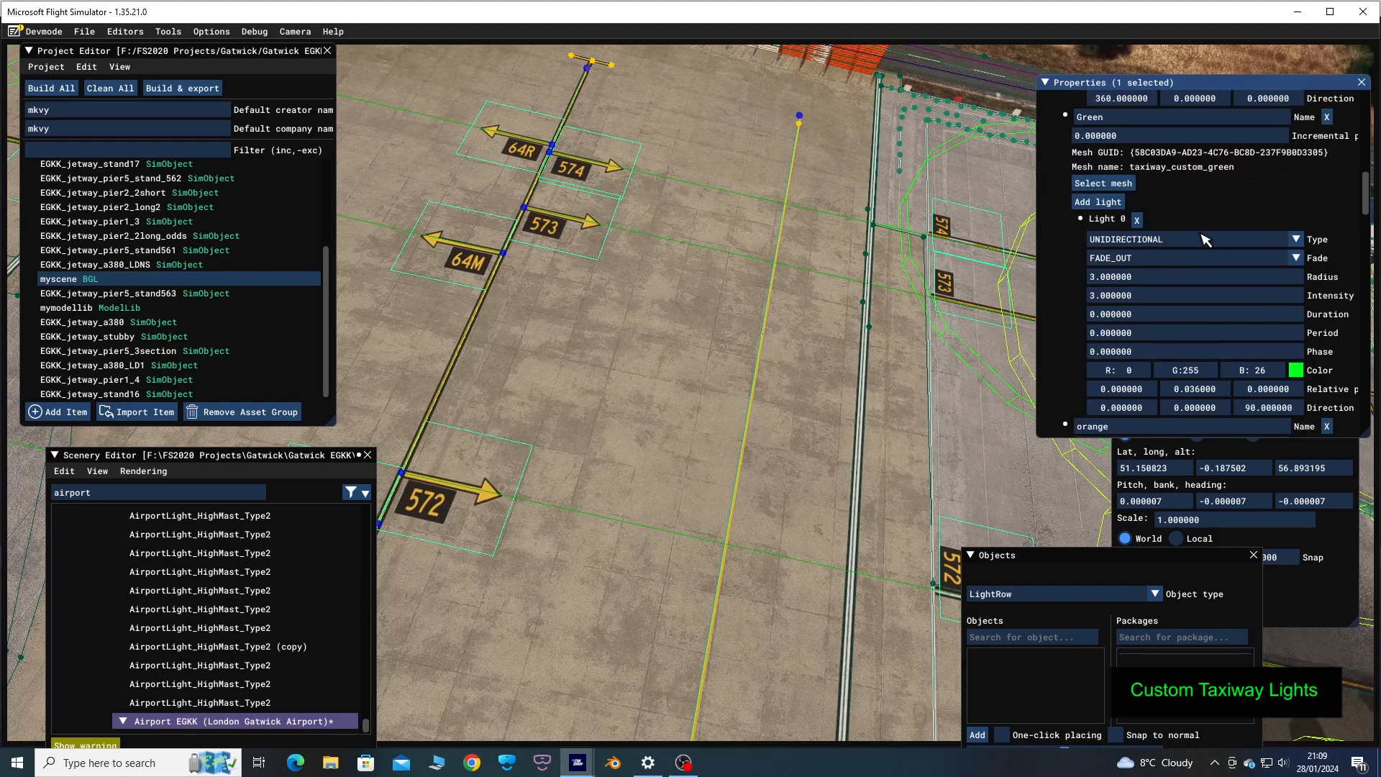
scroll(1225, 189, up, 10)
scroll(1227, 191, up, 10)
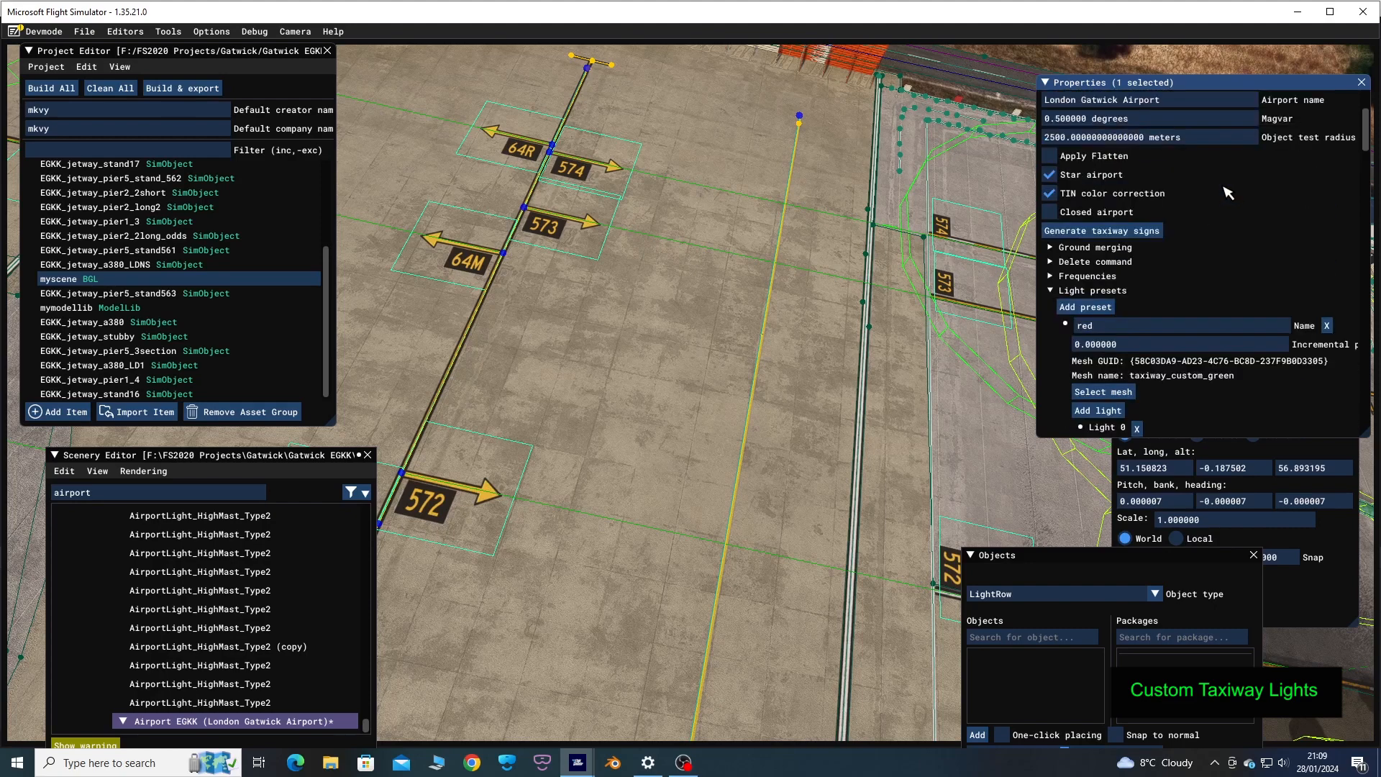
scroll(1227, 192, down, 15)
scroll(1227, 192, down, 15)
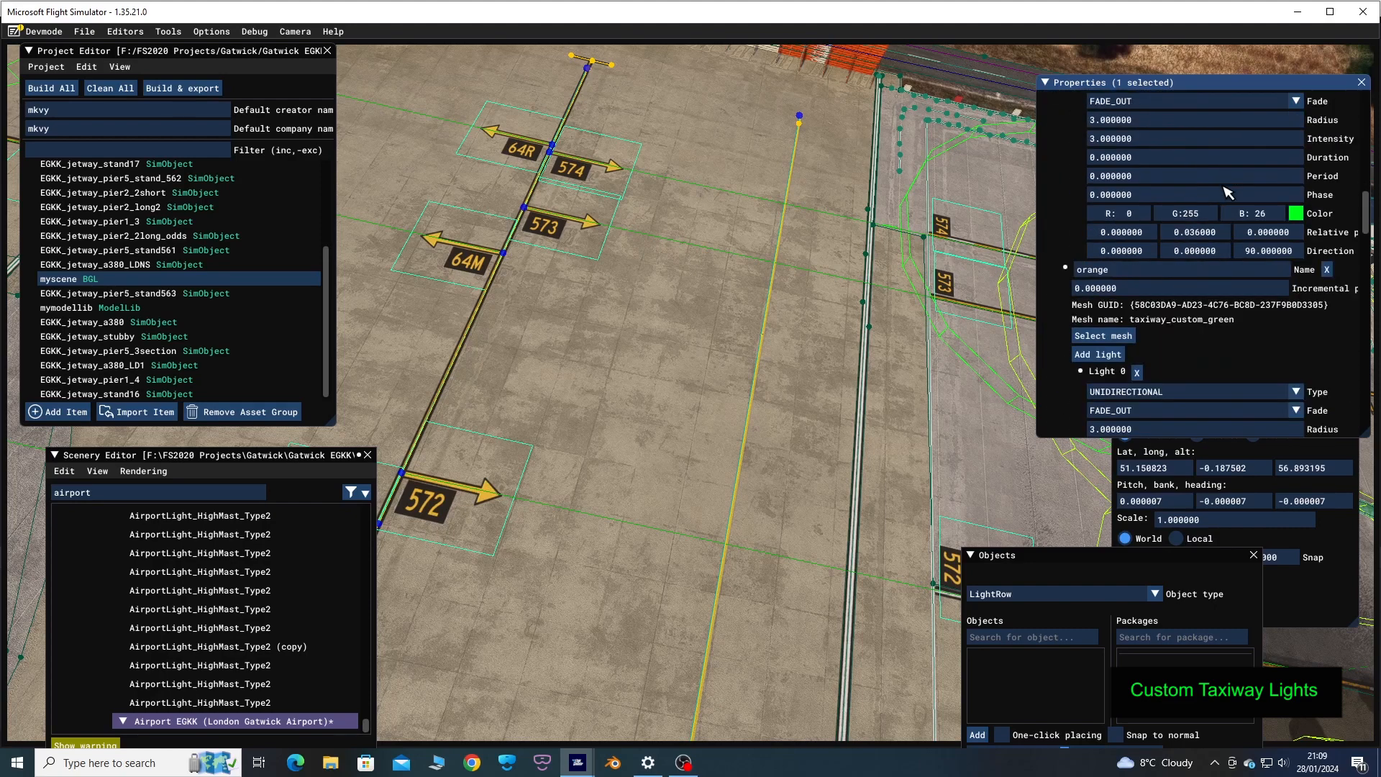
scroll(1227, 191, down, 3)
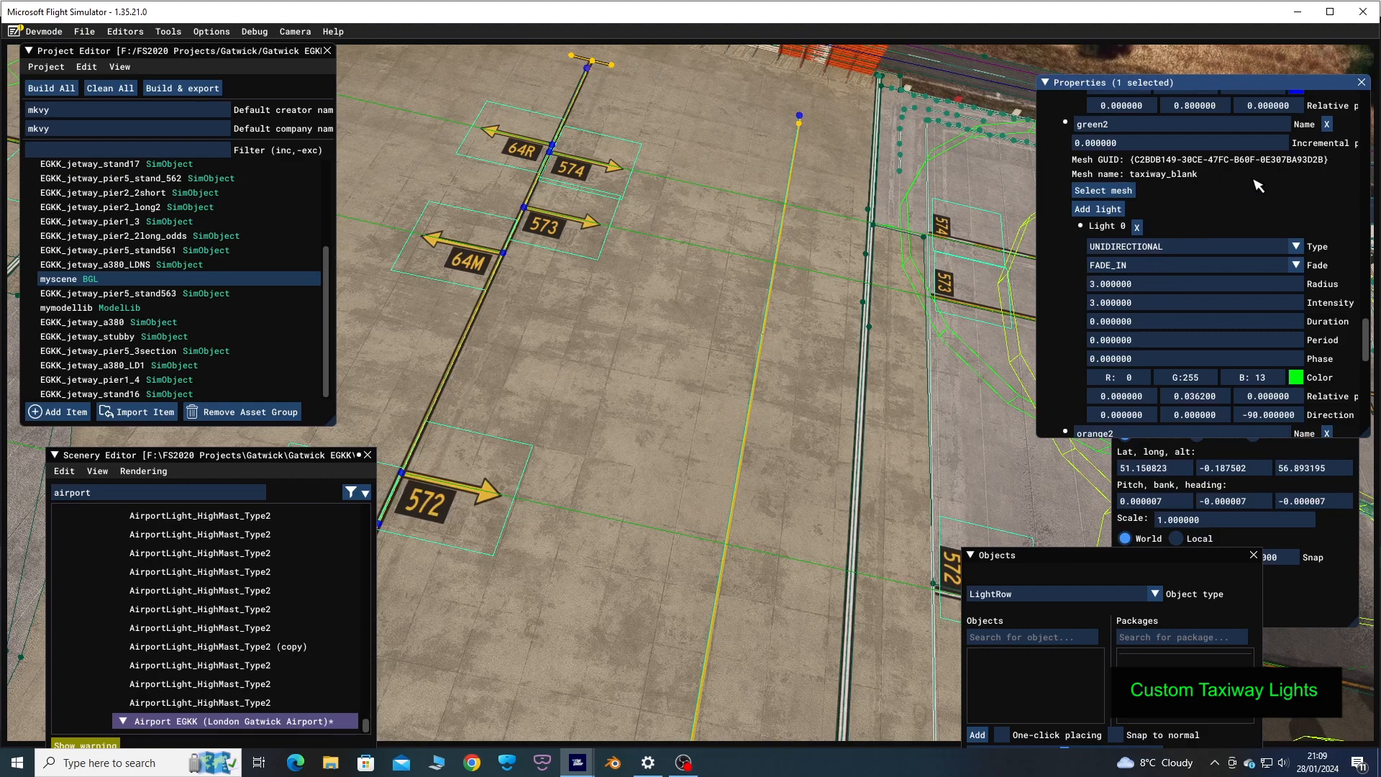
scroll(1238, 222, down, 10)
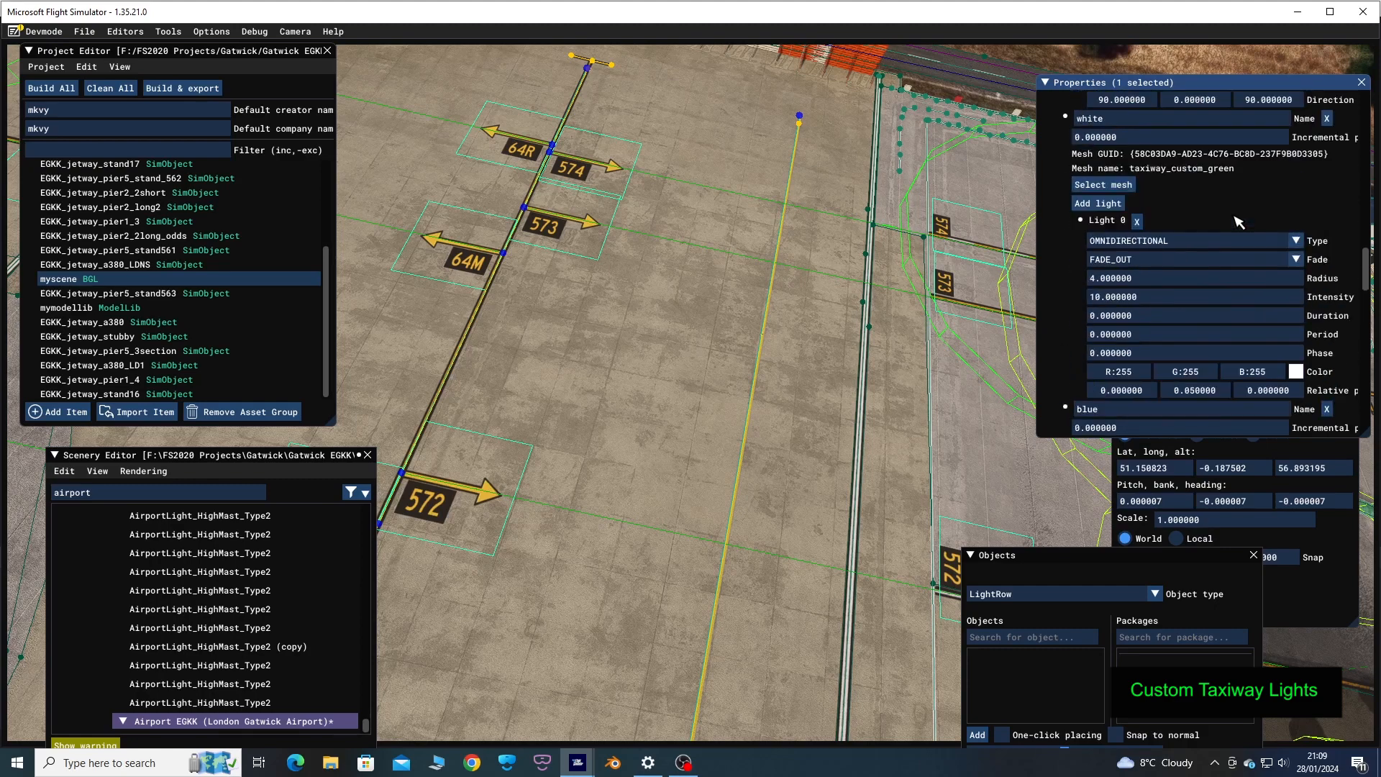
scroll(1239, 222, up, 10)
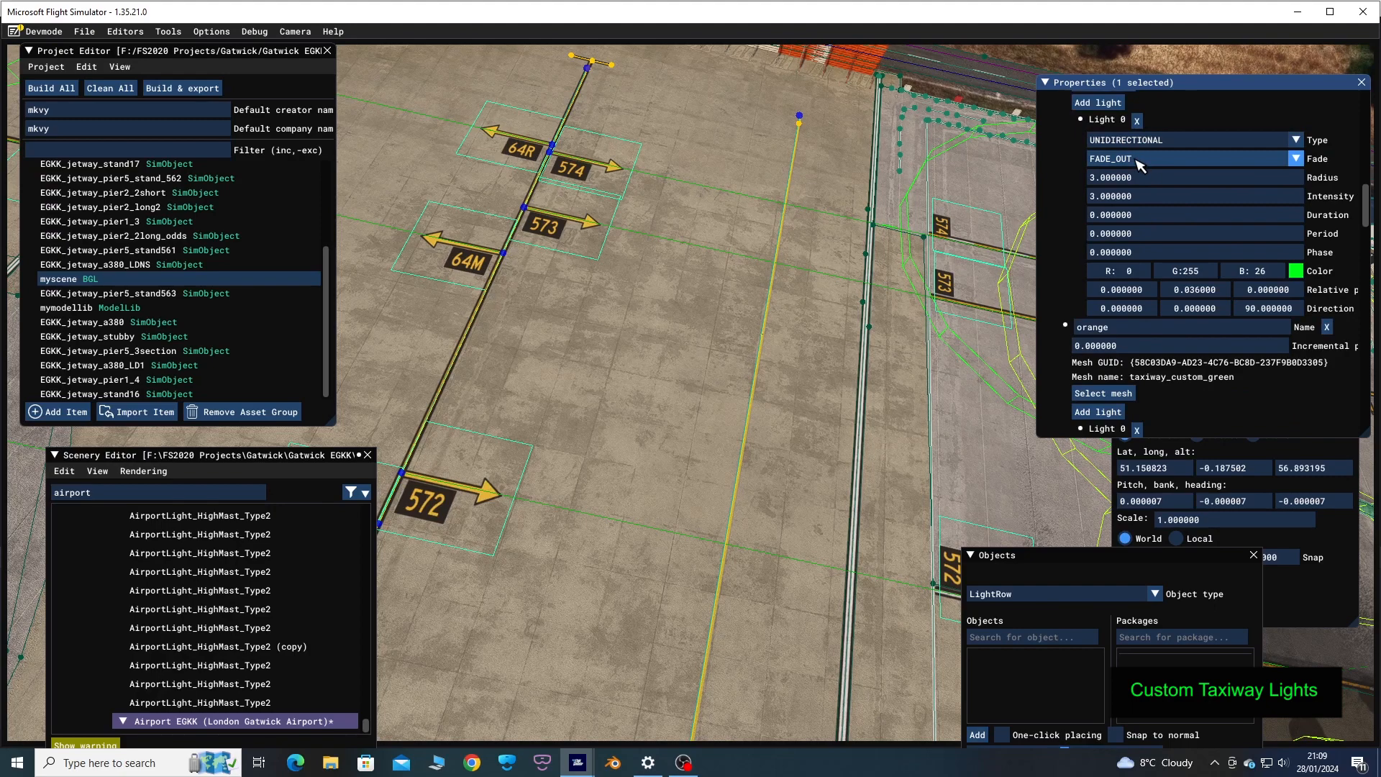
Inspect the available fade options and the colour picker for Light 0 of the Green preset
click(1296, 159)
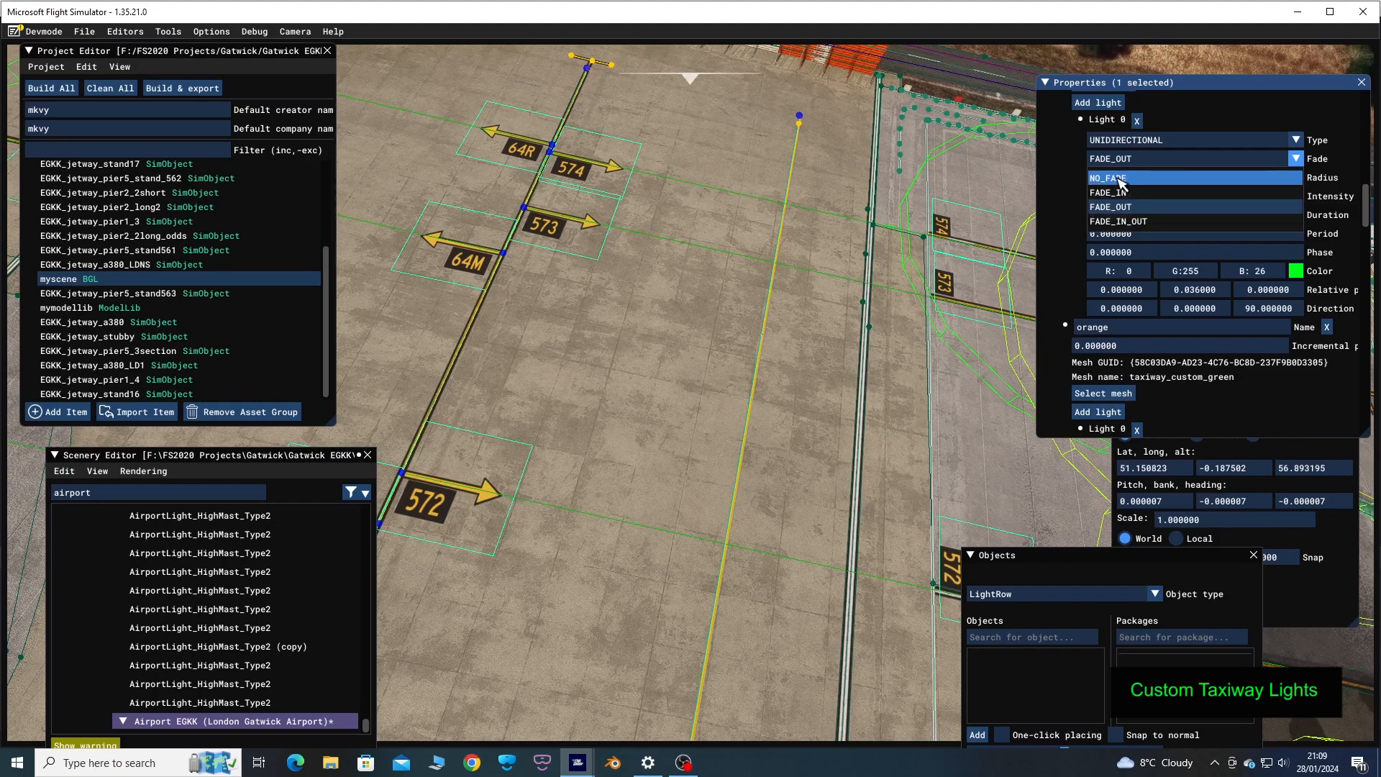
click(1295, 160)
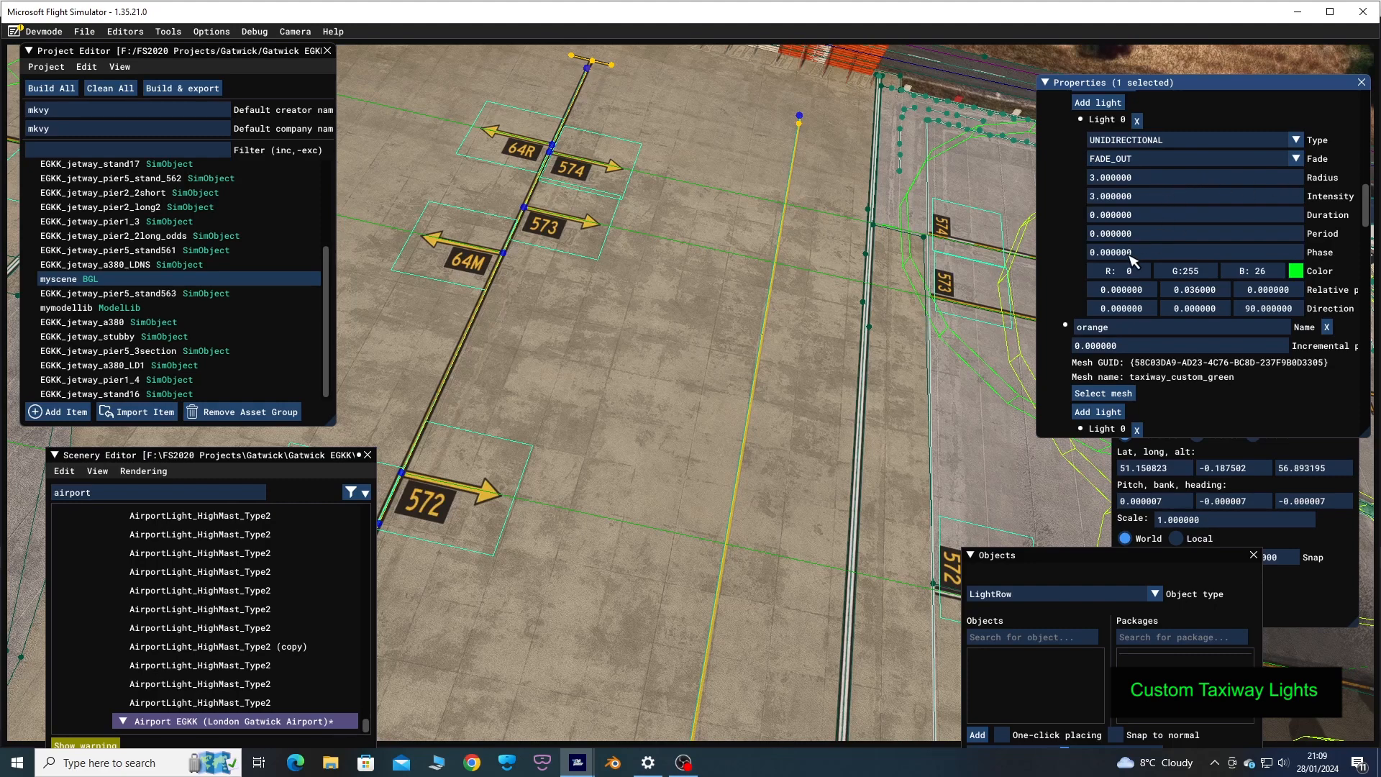
click(1296, 271)
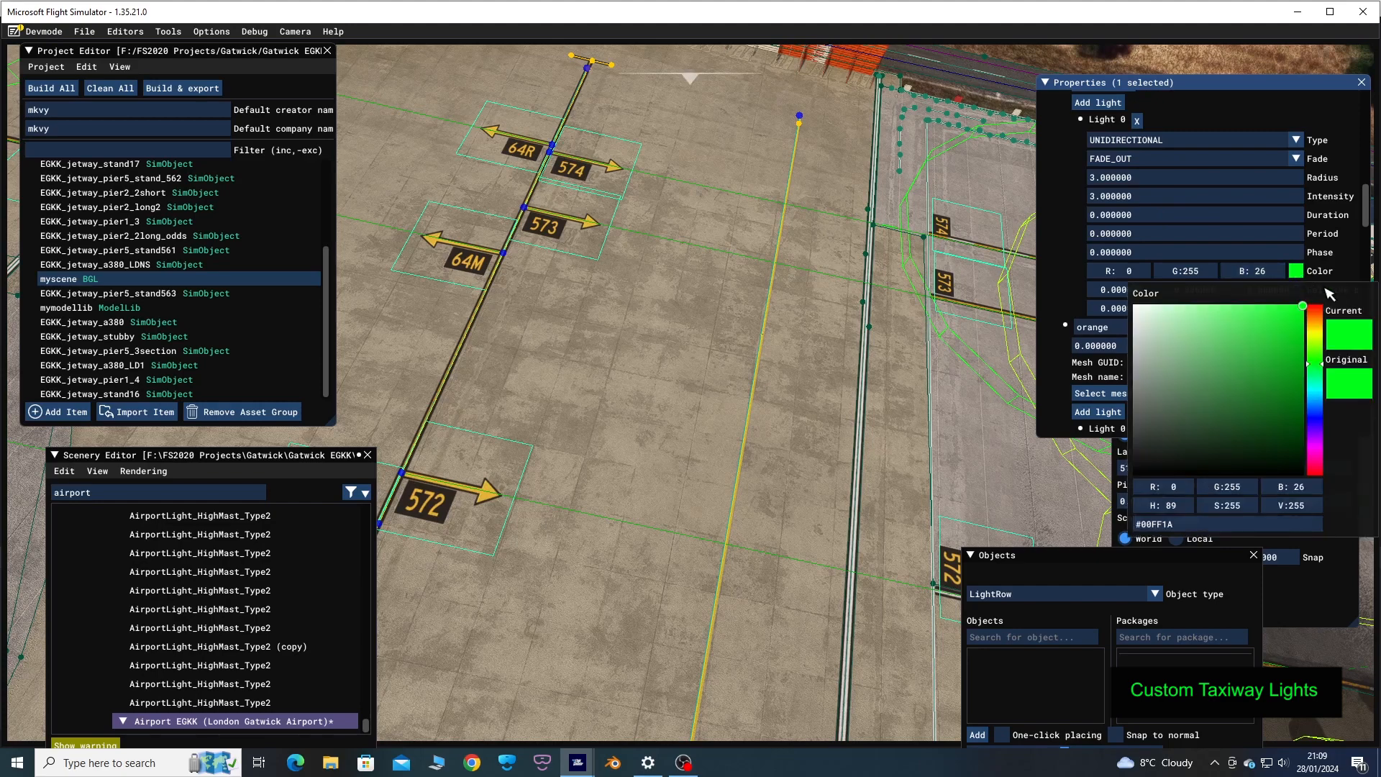
click(1231, 140)
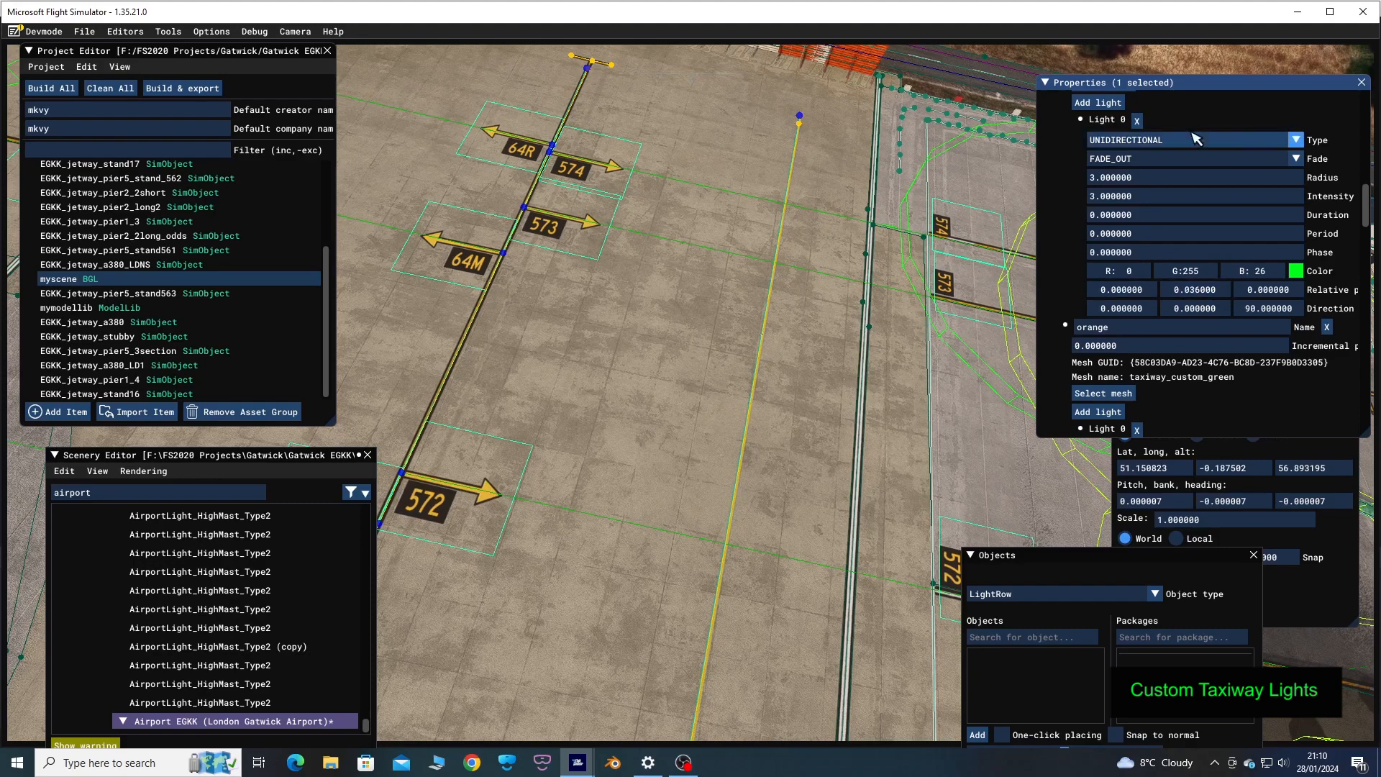
Move the Properties window further over the scene and widen it to fit more of the light preset fields
drag(1237, 84, 1129, 84)
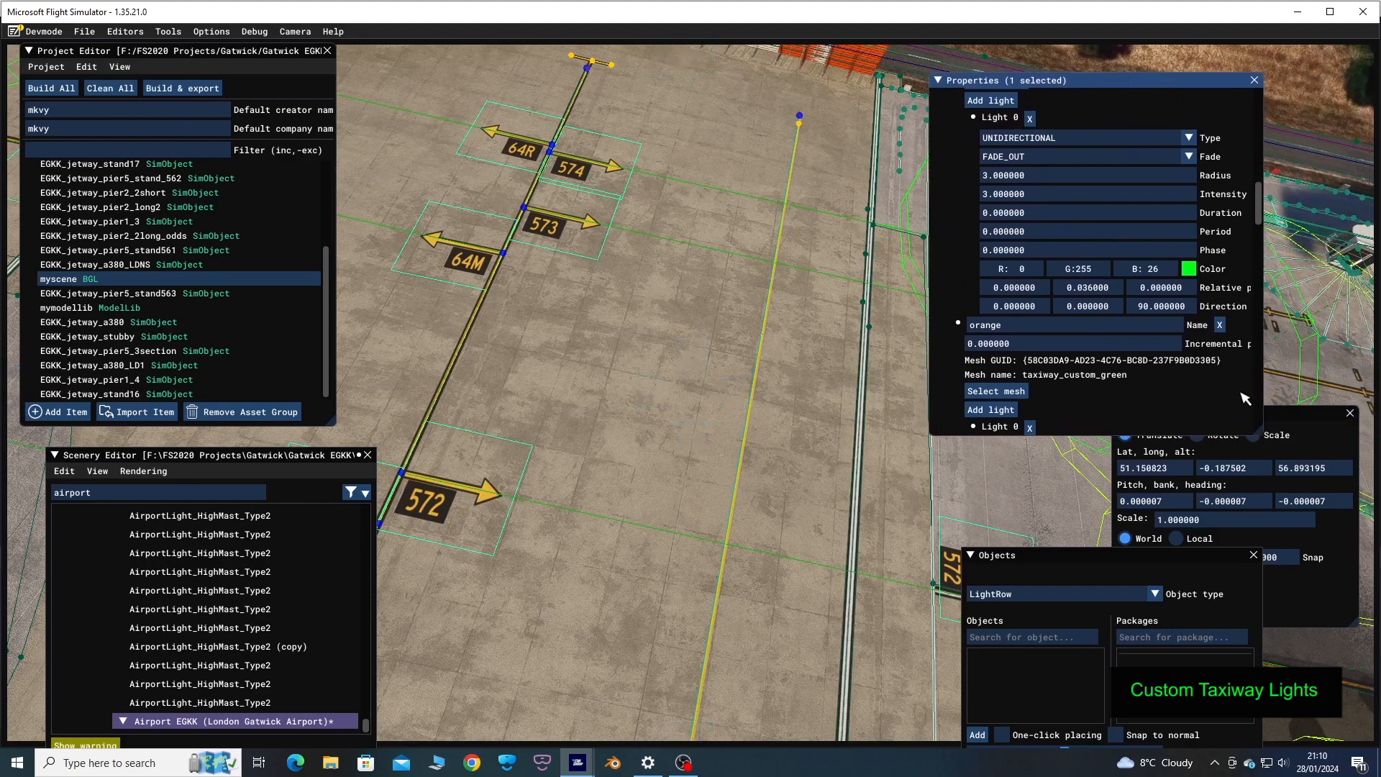
drag(1254, 430, 1309, 434)
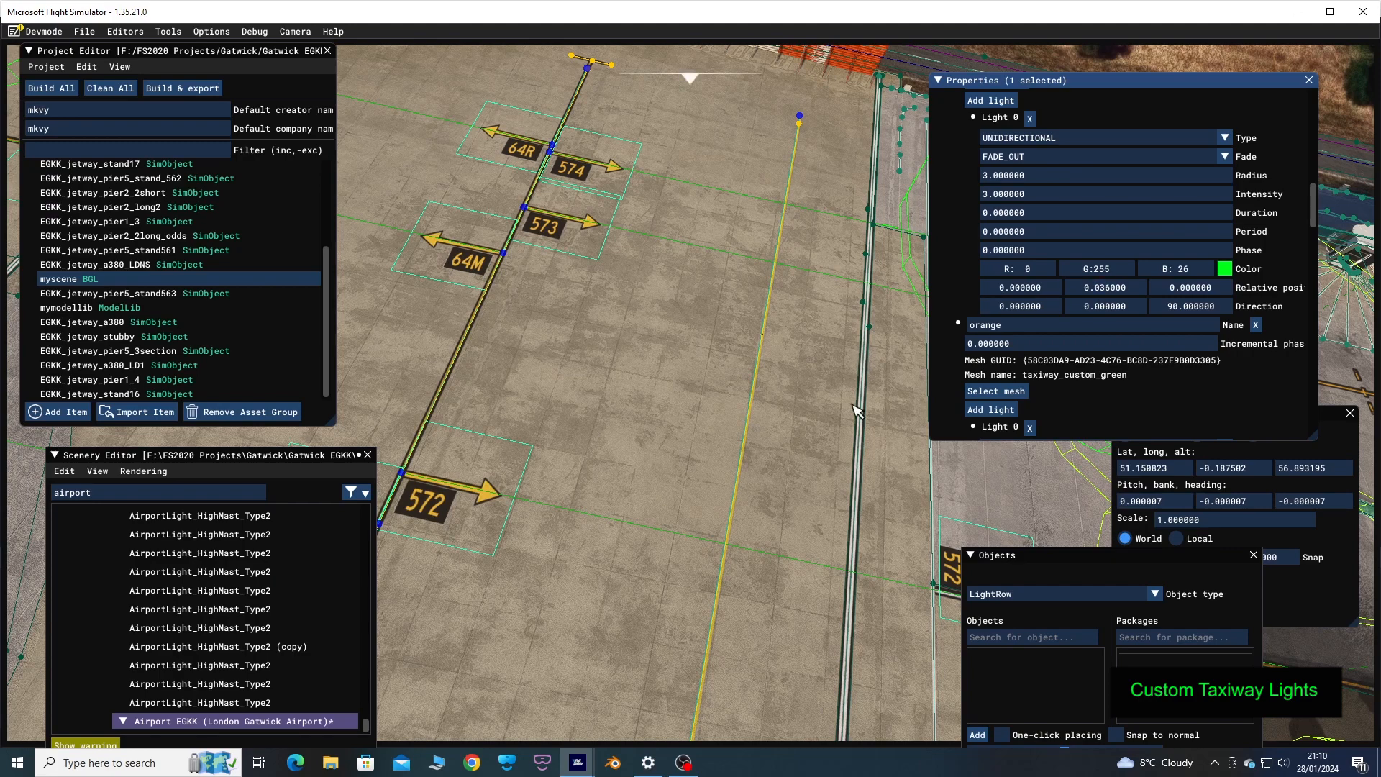
key(a)
key(w)
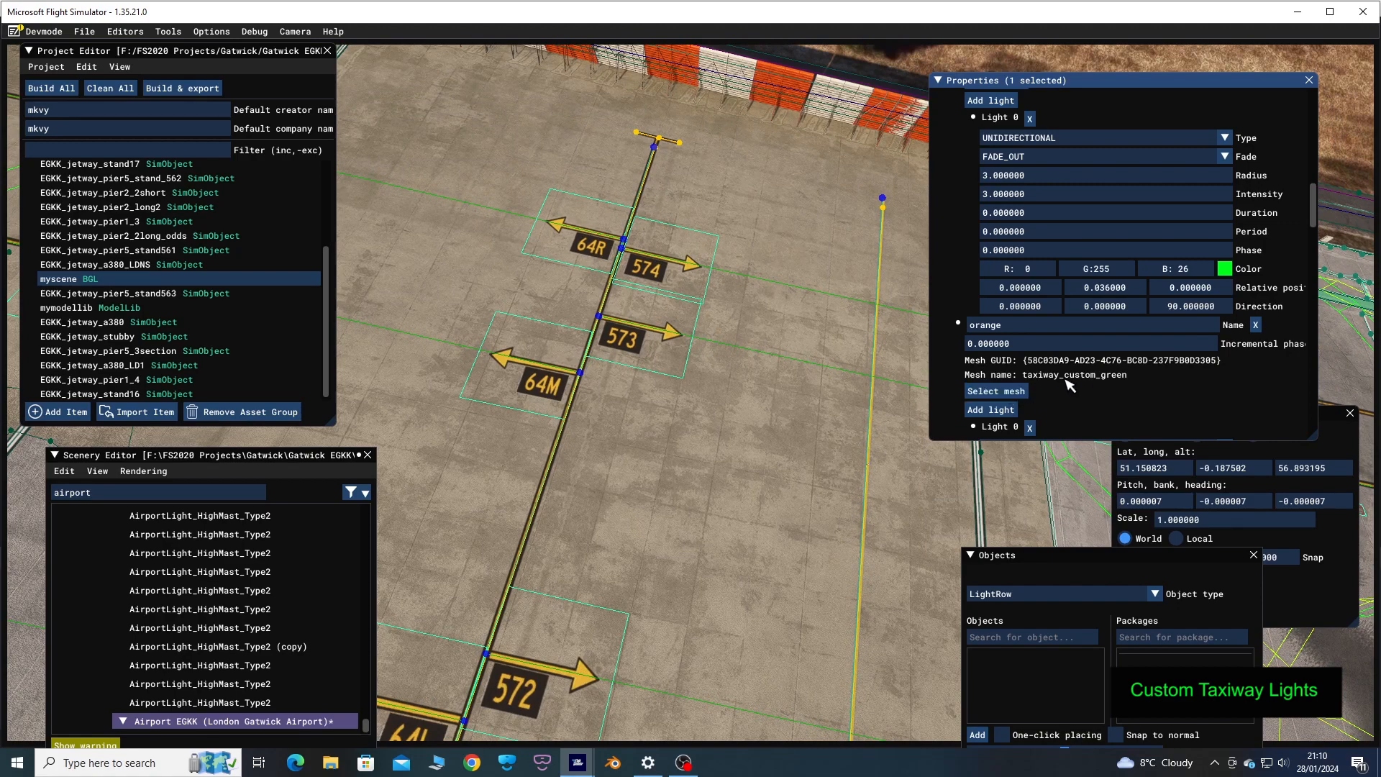
Set the object type to Scenery, filter the packages by "gatwick" and search the objects for "taxiw"
click(1153, 594)
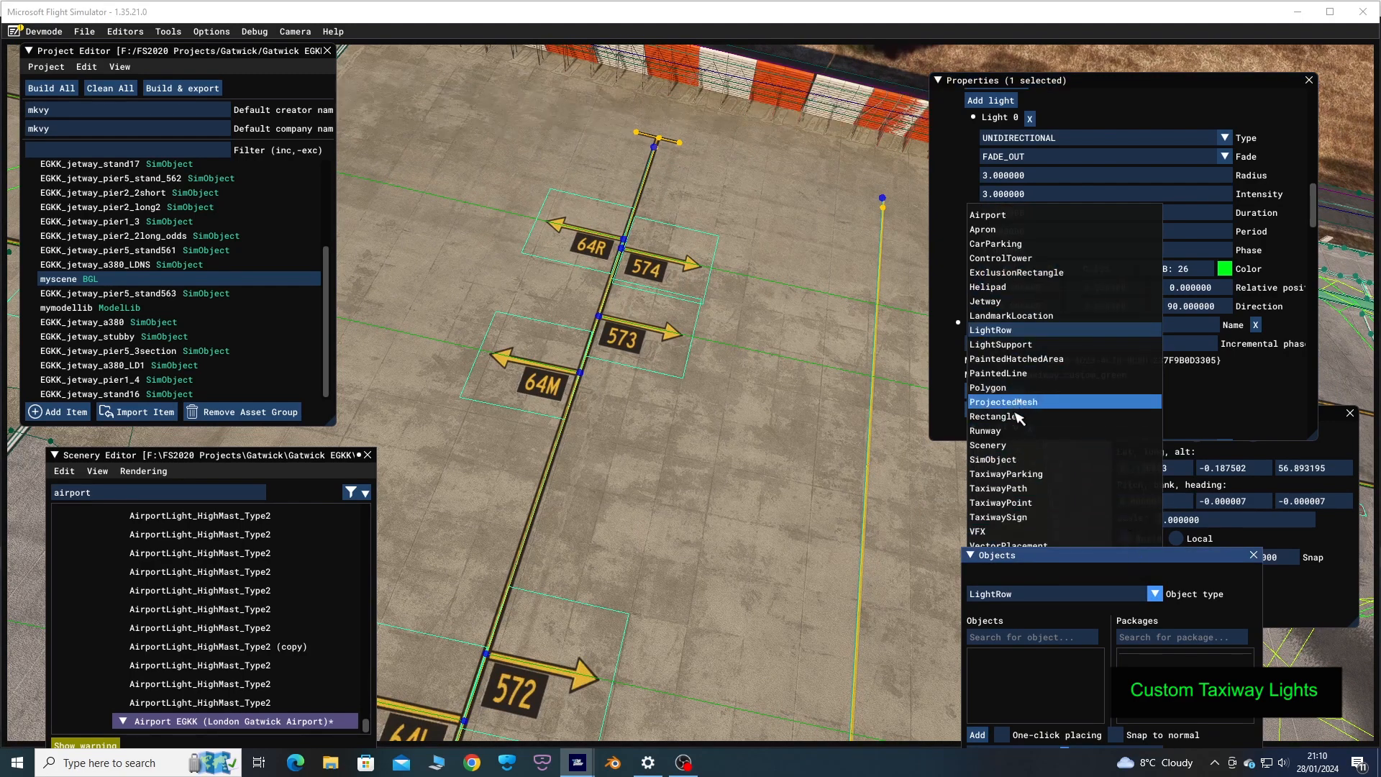
click(1007, 445)
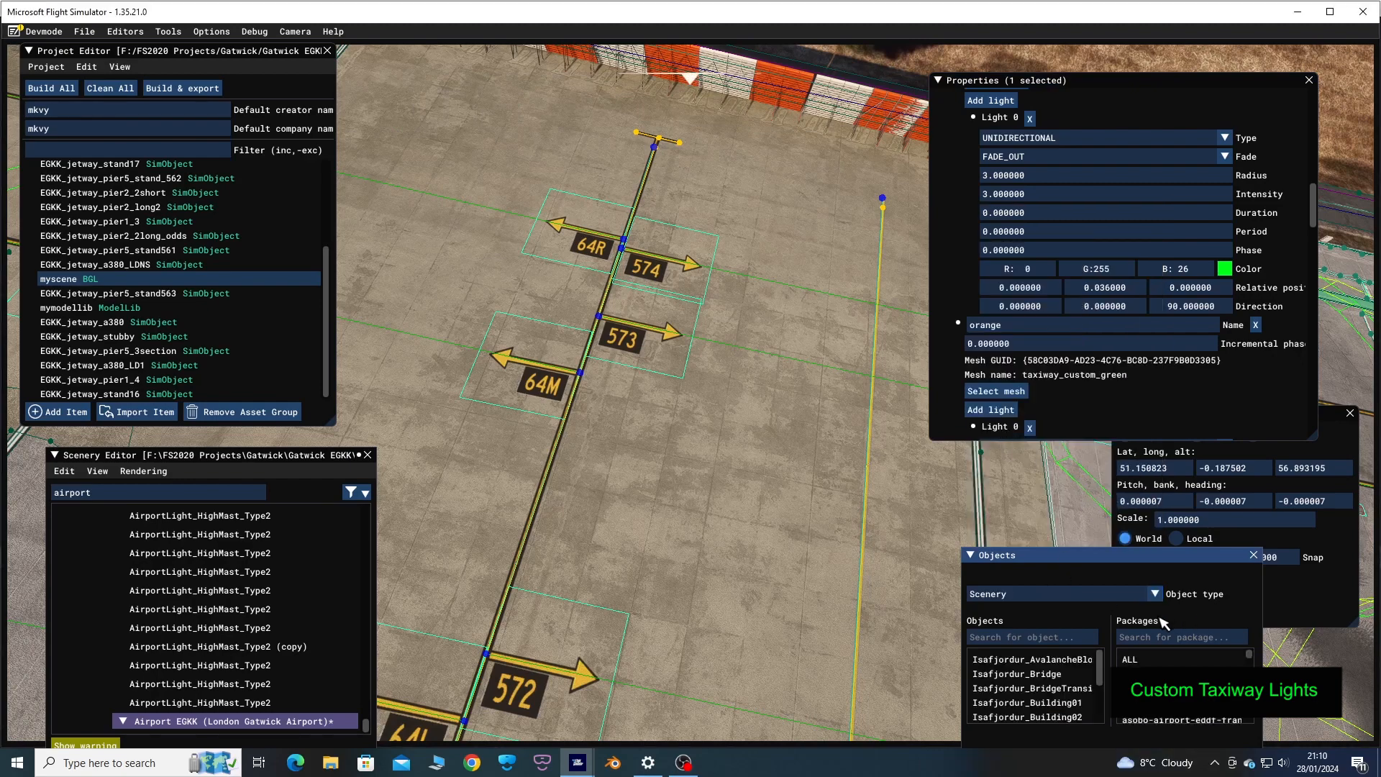
click(1153, 639)
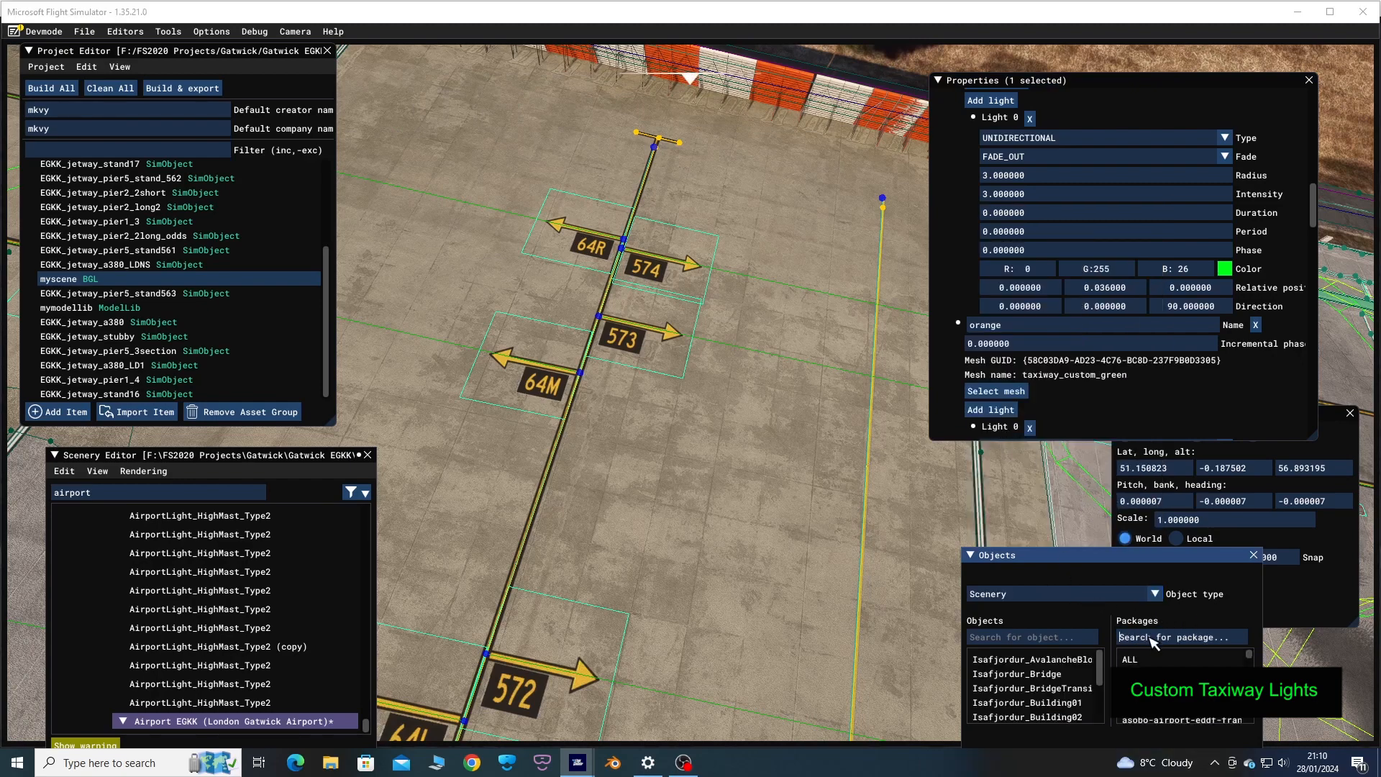
text(gatwi)
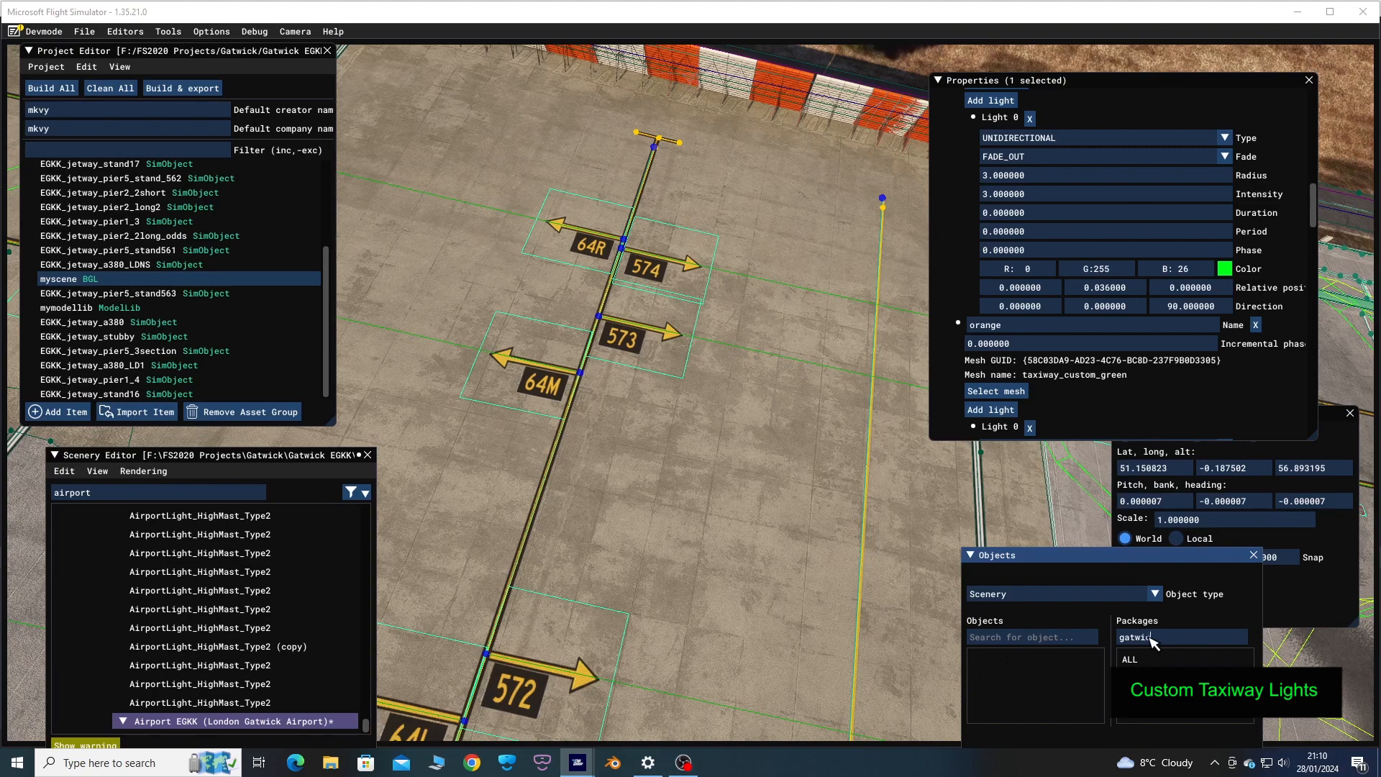
text(ck)
click(1133, 659)
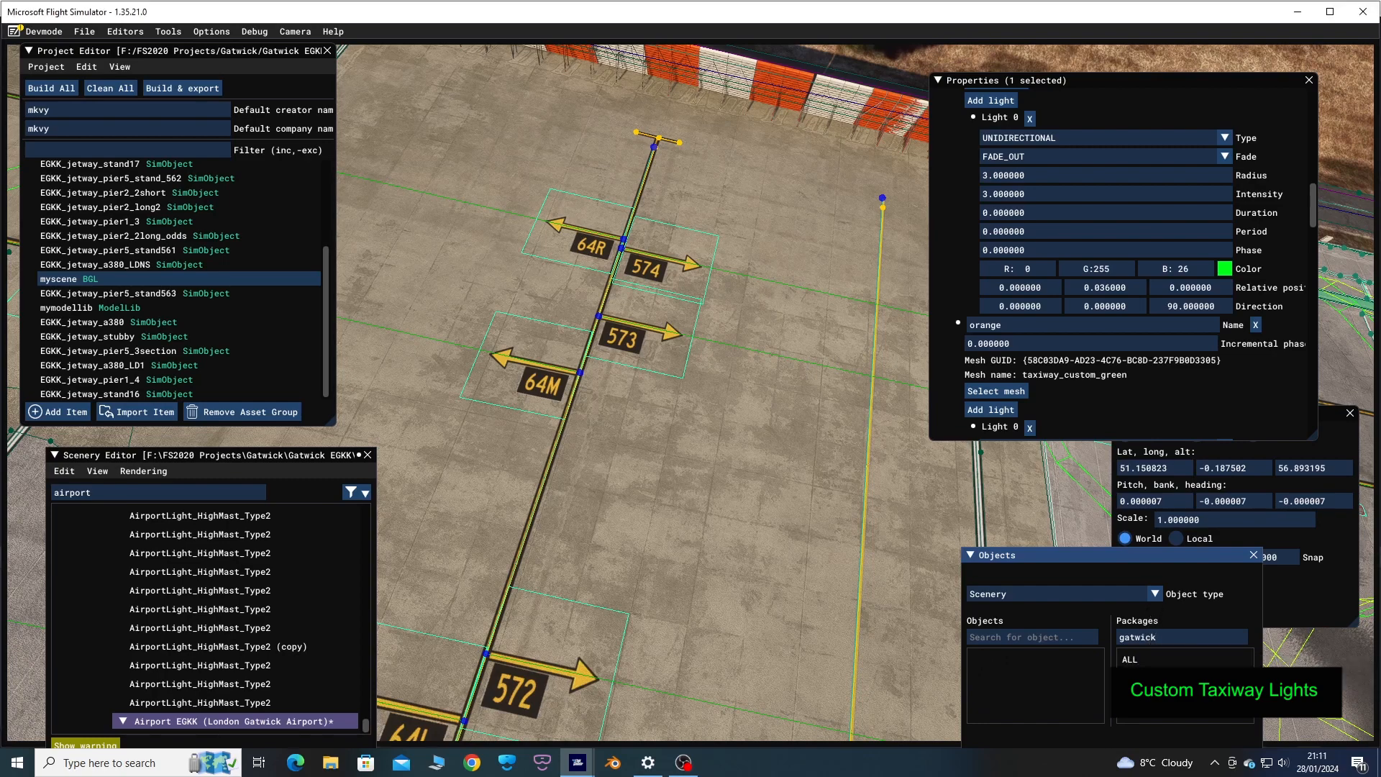
click(1013, 638)
text(taxiw)
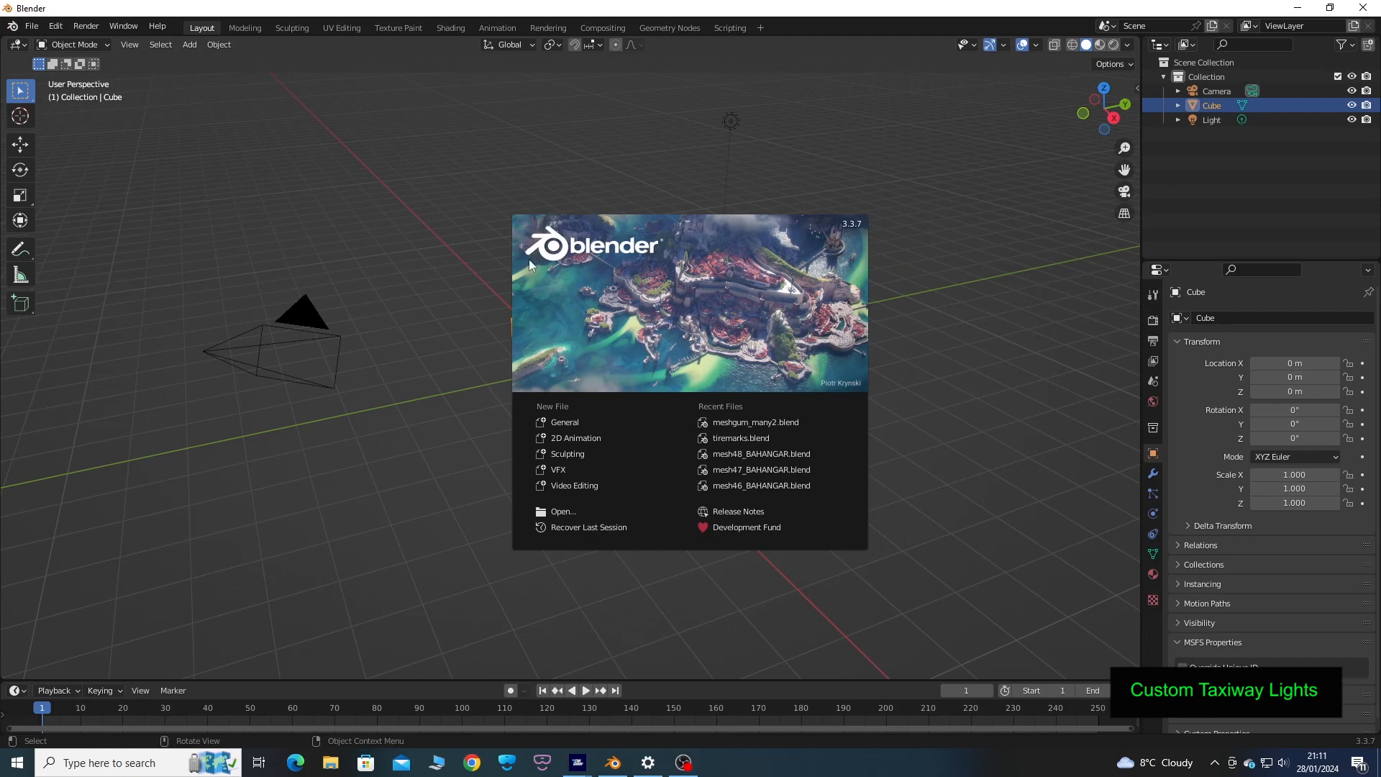
Open the recent file taxiway_custom_green5.blend and view the light disc together with the box above it
click(33, 27)
click(32, 26)
mouse_move(67, 72)
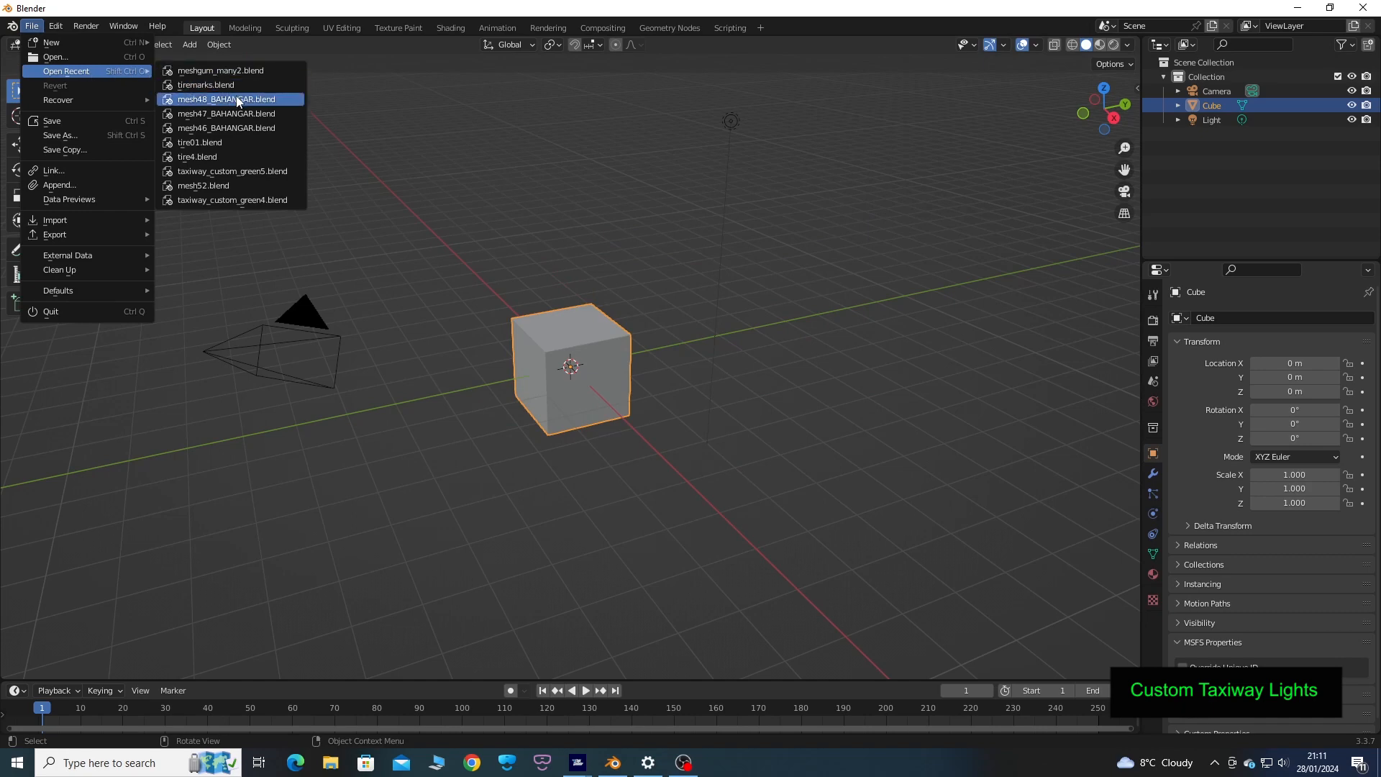
click(235, 171)
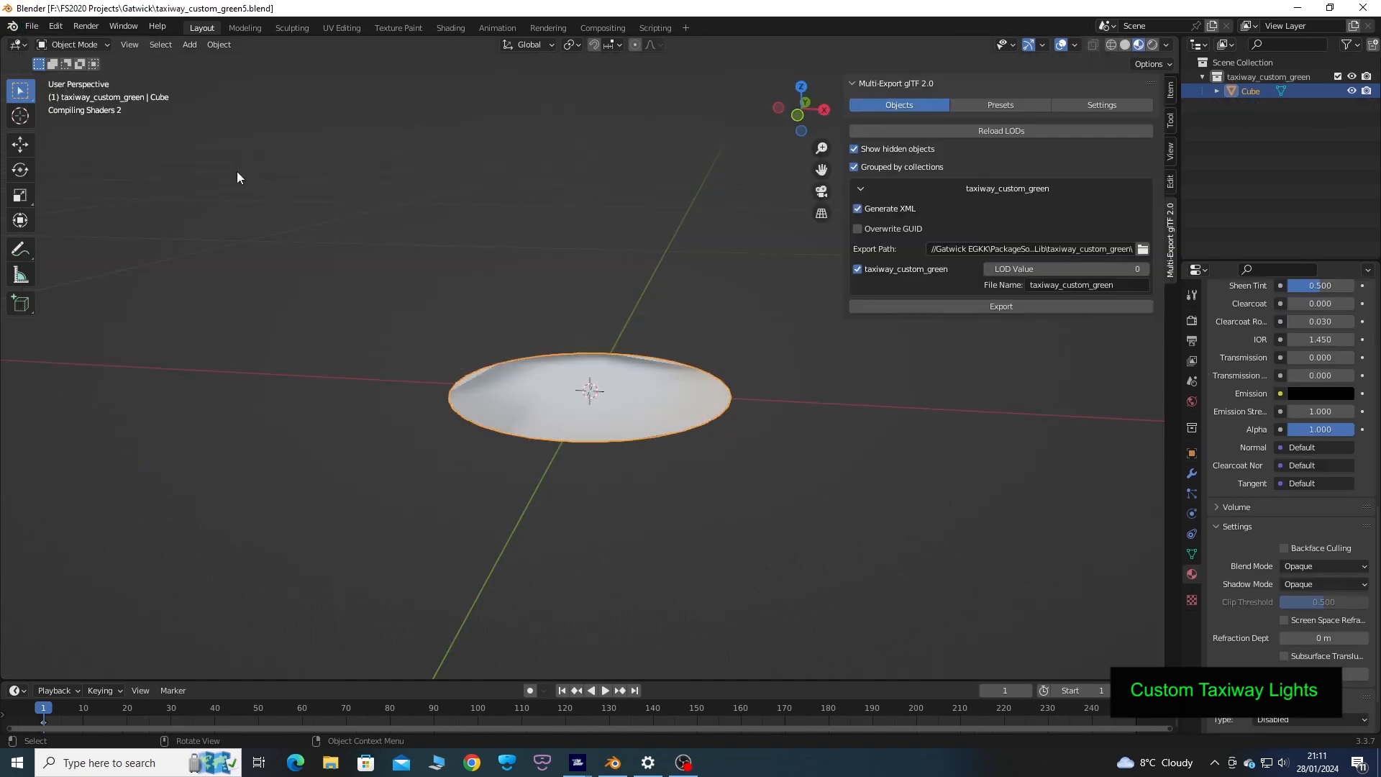
right_click(374, 207)
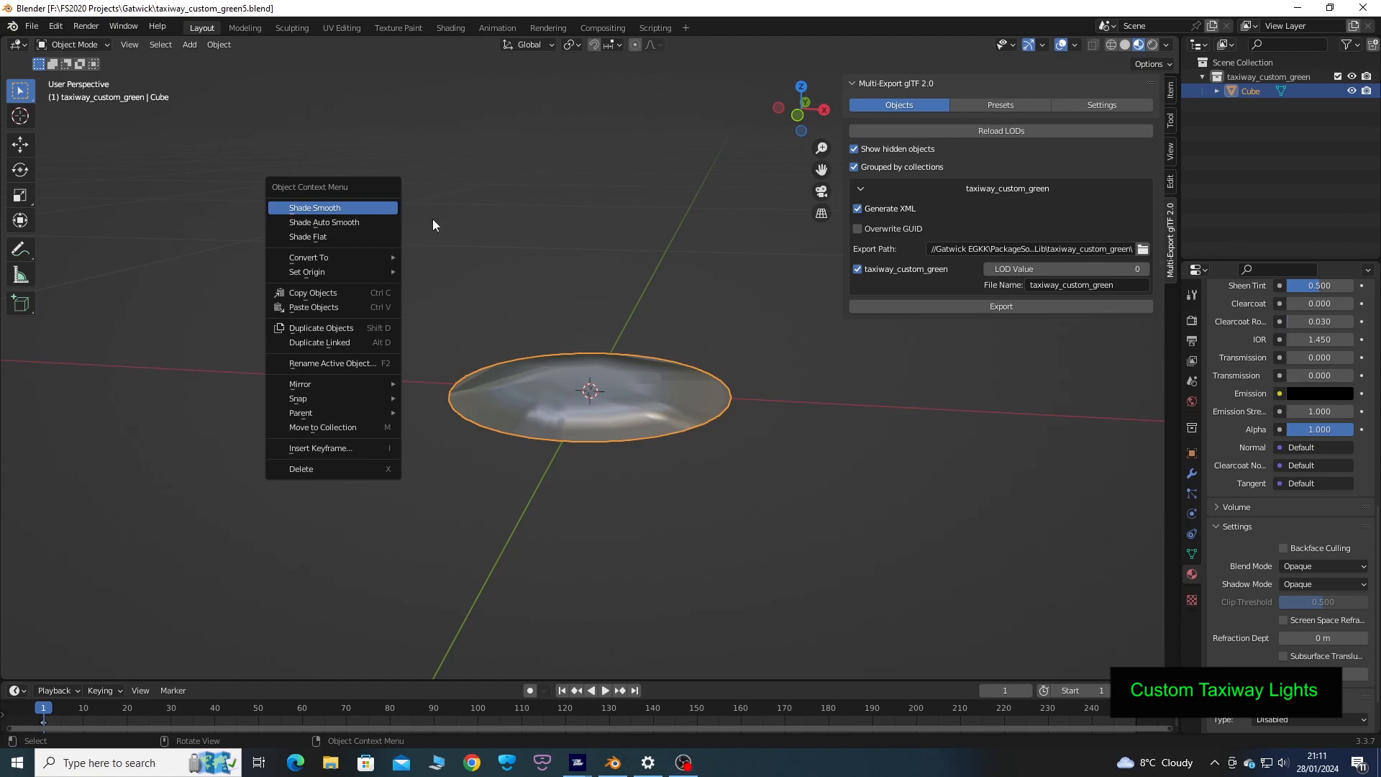
mouse_move(432, 207)
middle_down()
mouse_move(448, 243)
mouse_move(502, 207)
mouse_move(358, 195)
mouse_move(430, 295)
mouse_move(483, 227)
mouse_move(450, 213)
mouse_move(437, 232)
middle_up()
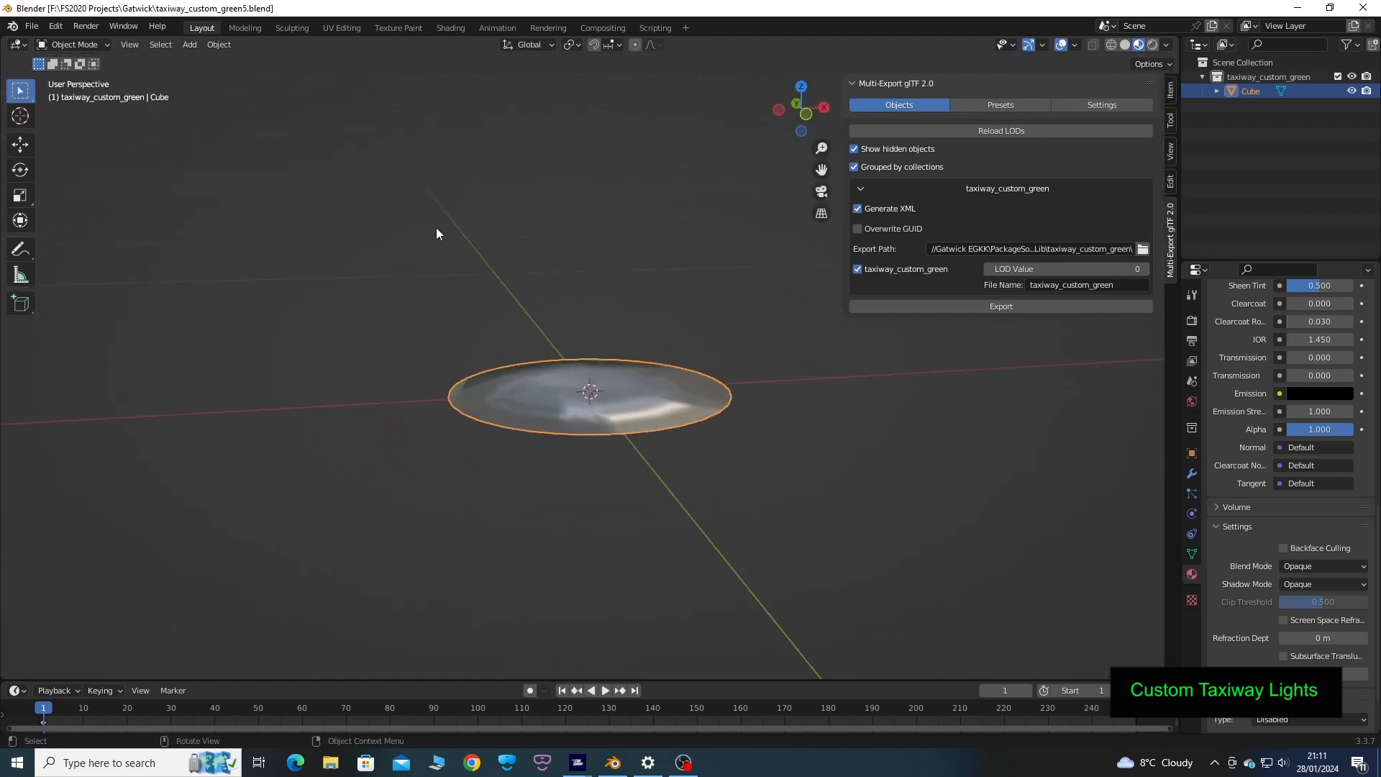
scroll(438, 228, down, 8)
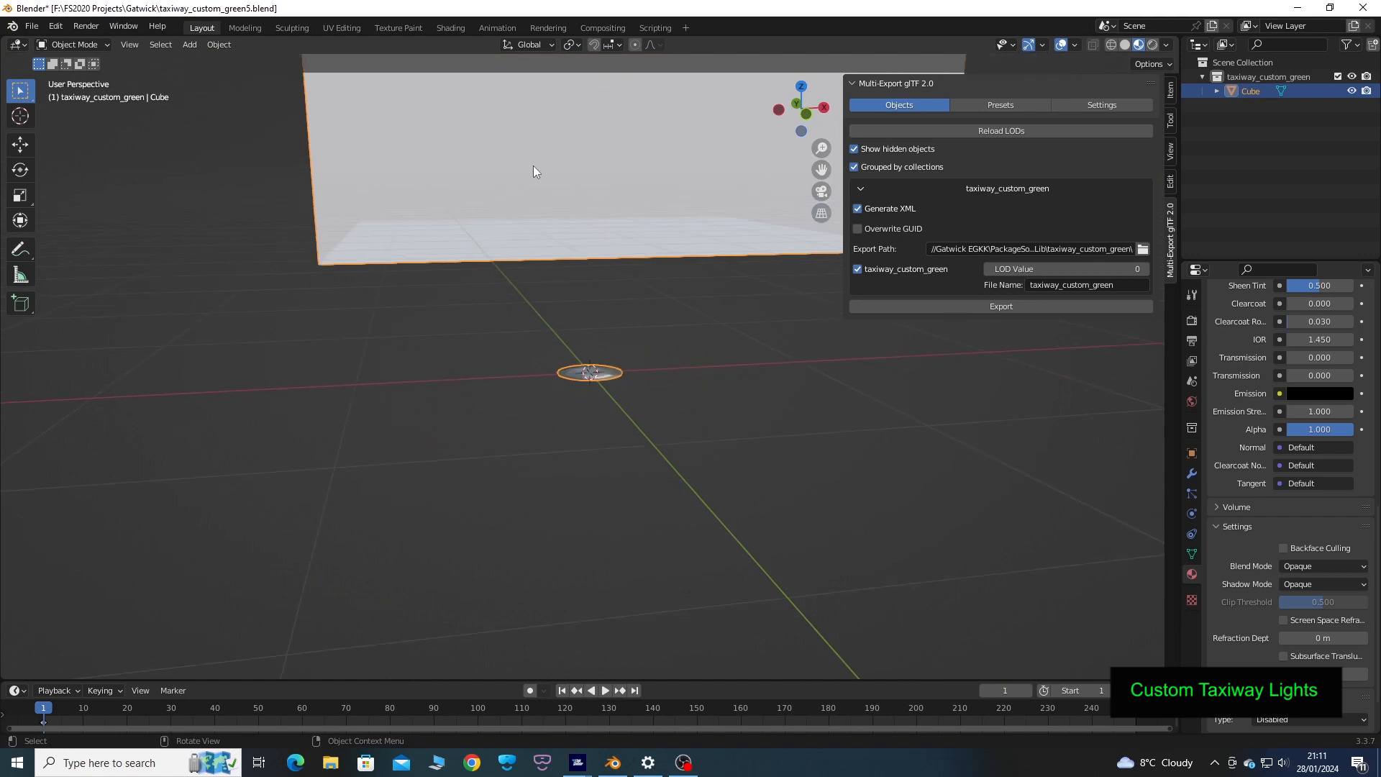
Select the box above the light disc in face-select Edit Mode, examine its MSFS material parameters, and return to Object Mode with nothing selected
key(Tab)
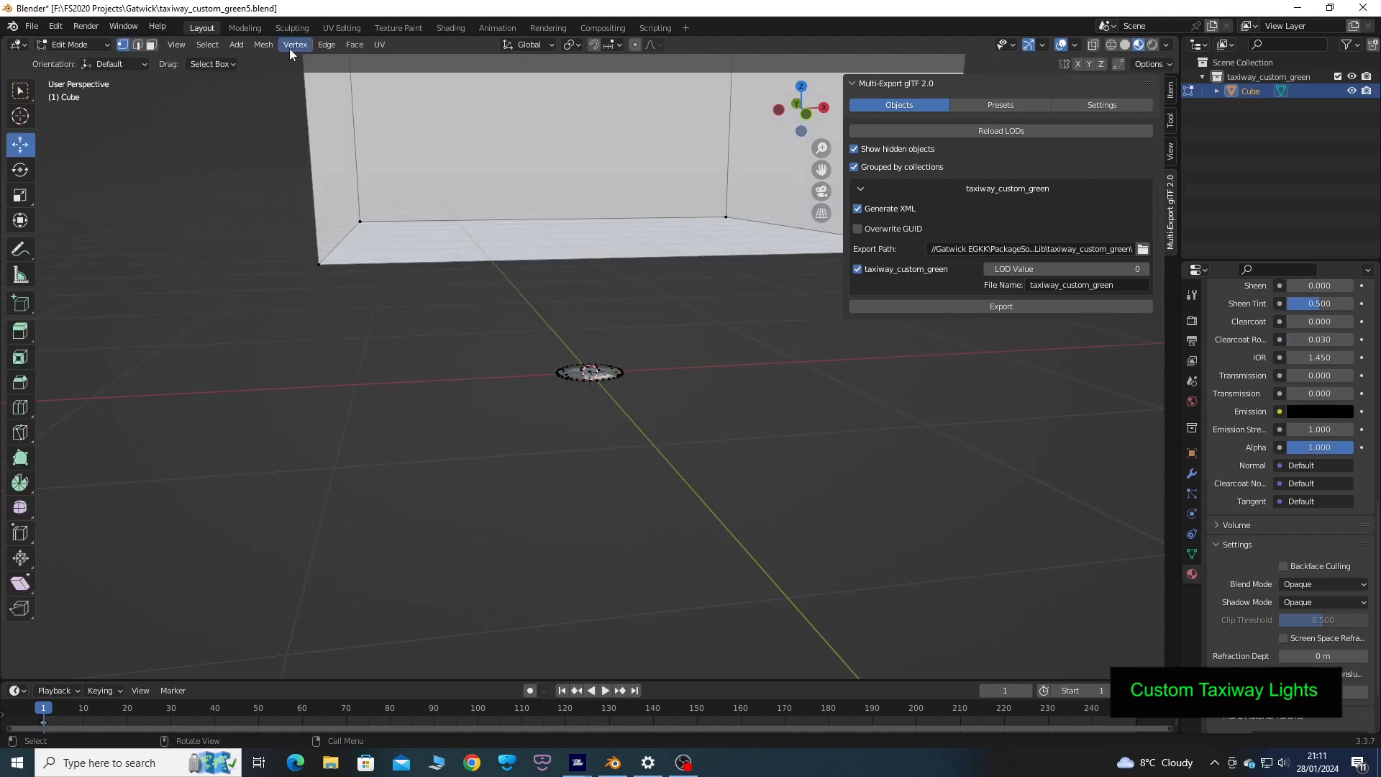
click(151, 45)
click(538, 176)
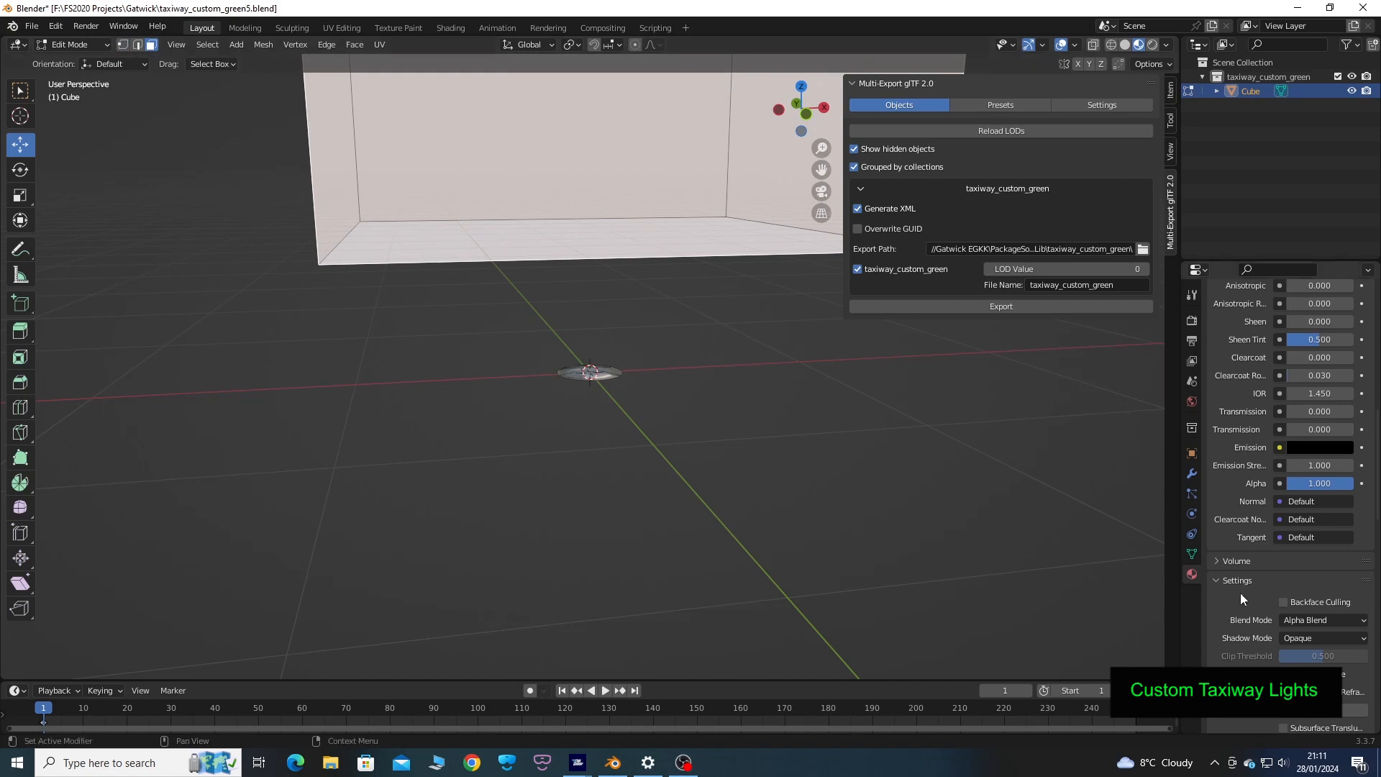
scroll(1240, 593, down, 10)
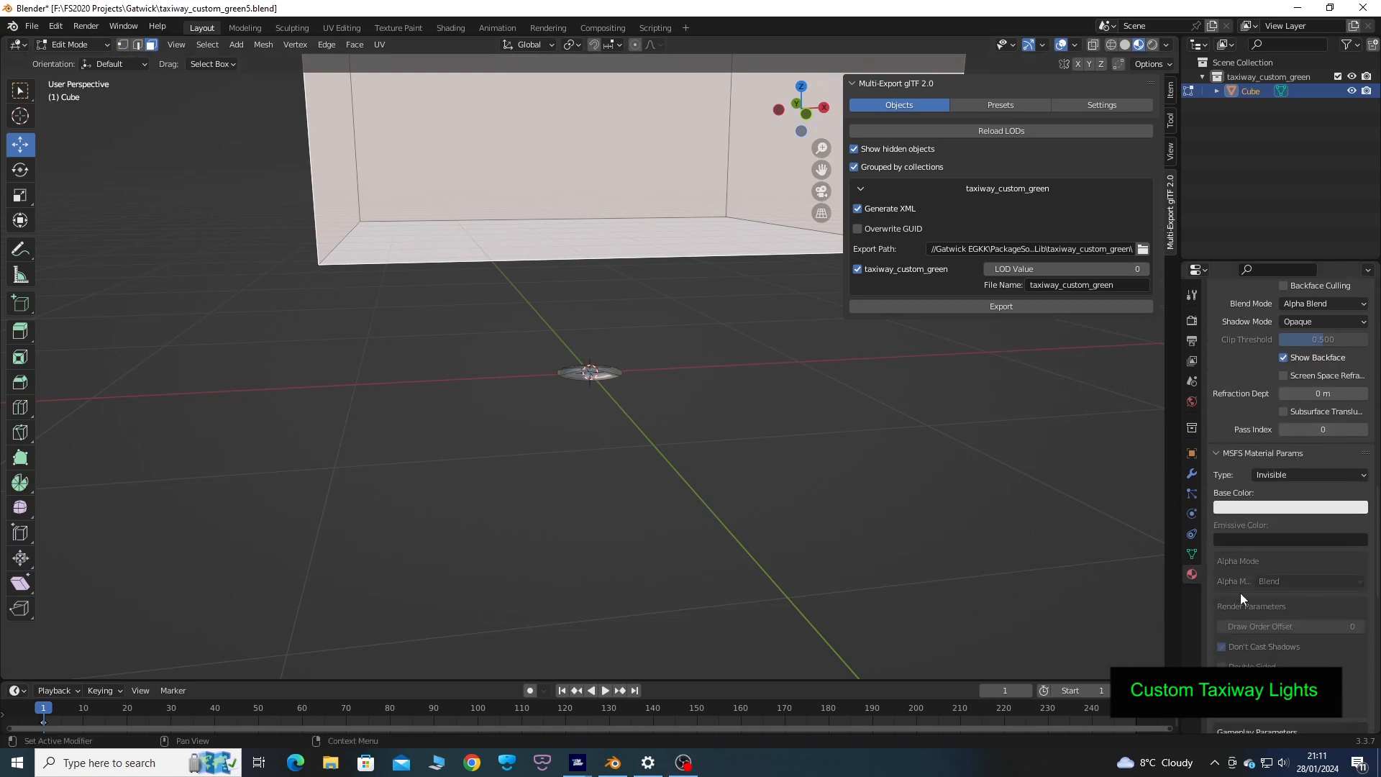
scroll(1240, 592, down, 5)
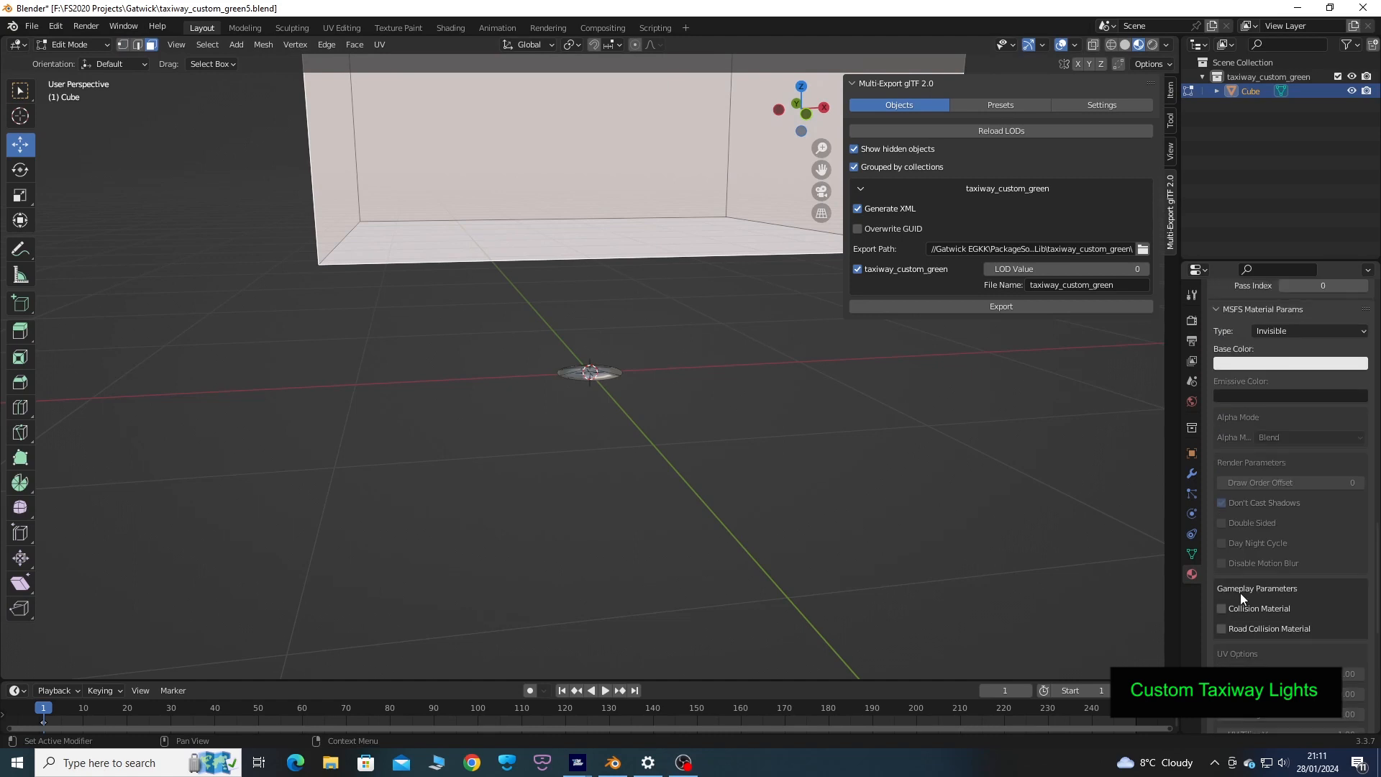
scroll(1240, 593, up, 4)
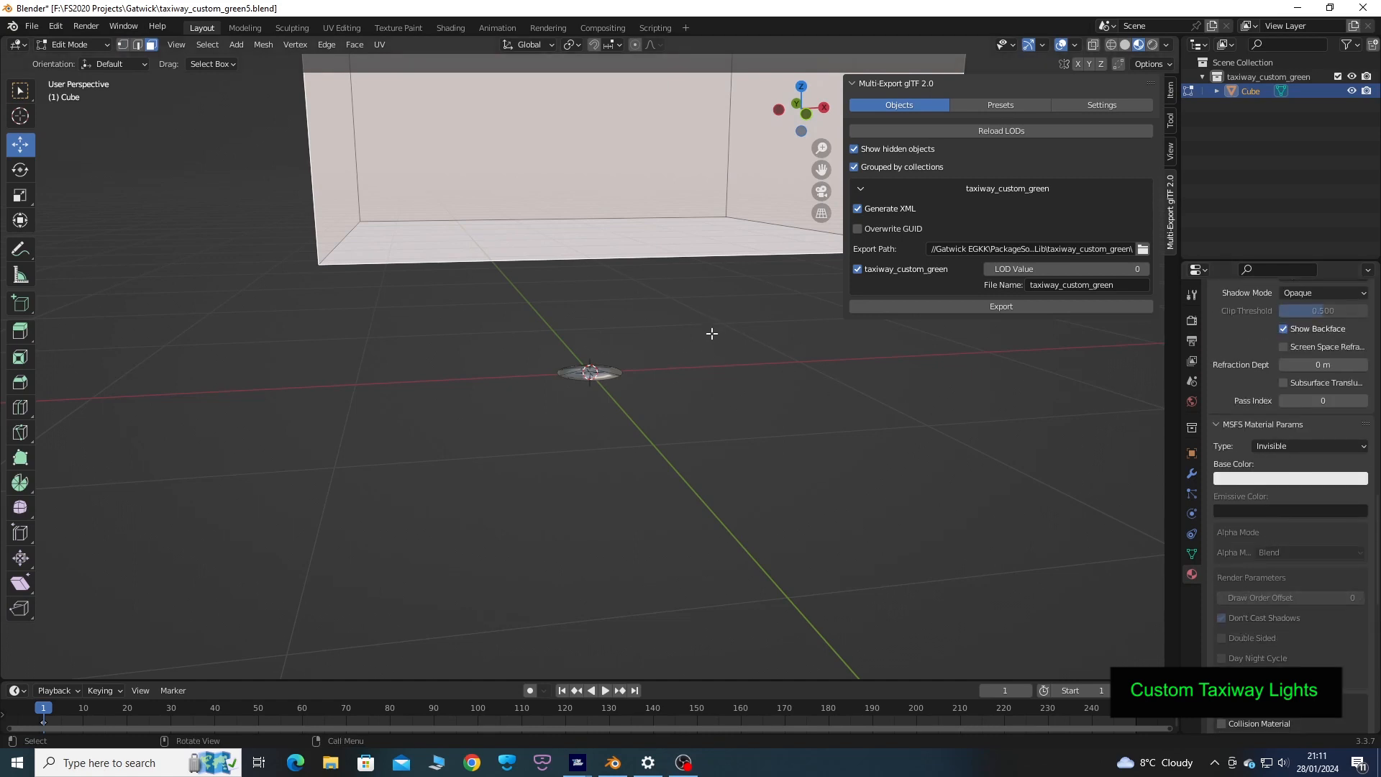
scroll(644, 428, down, 5)
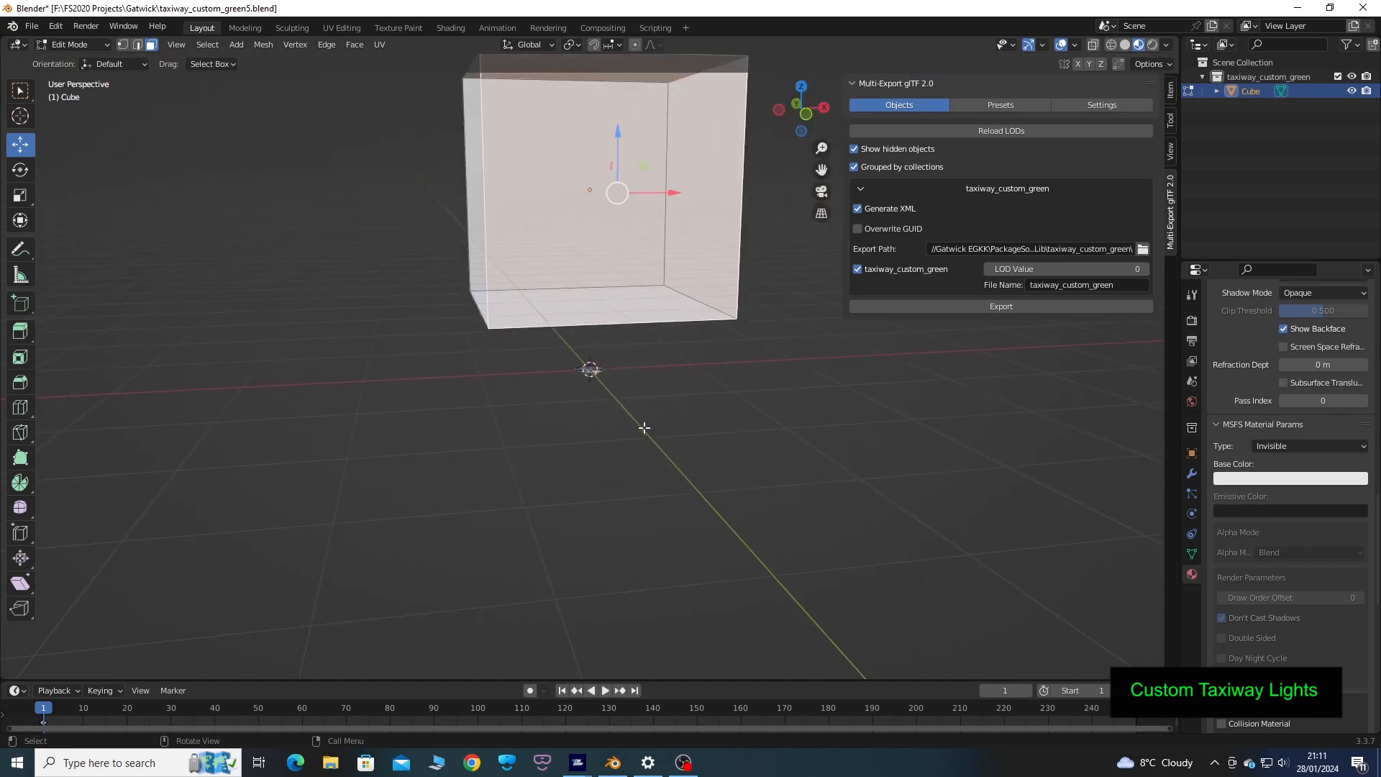
key(Tab)
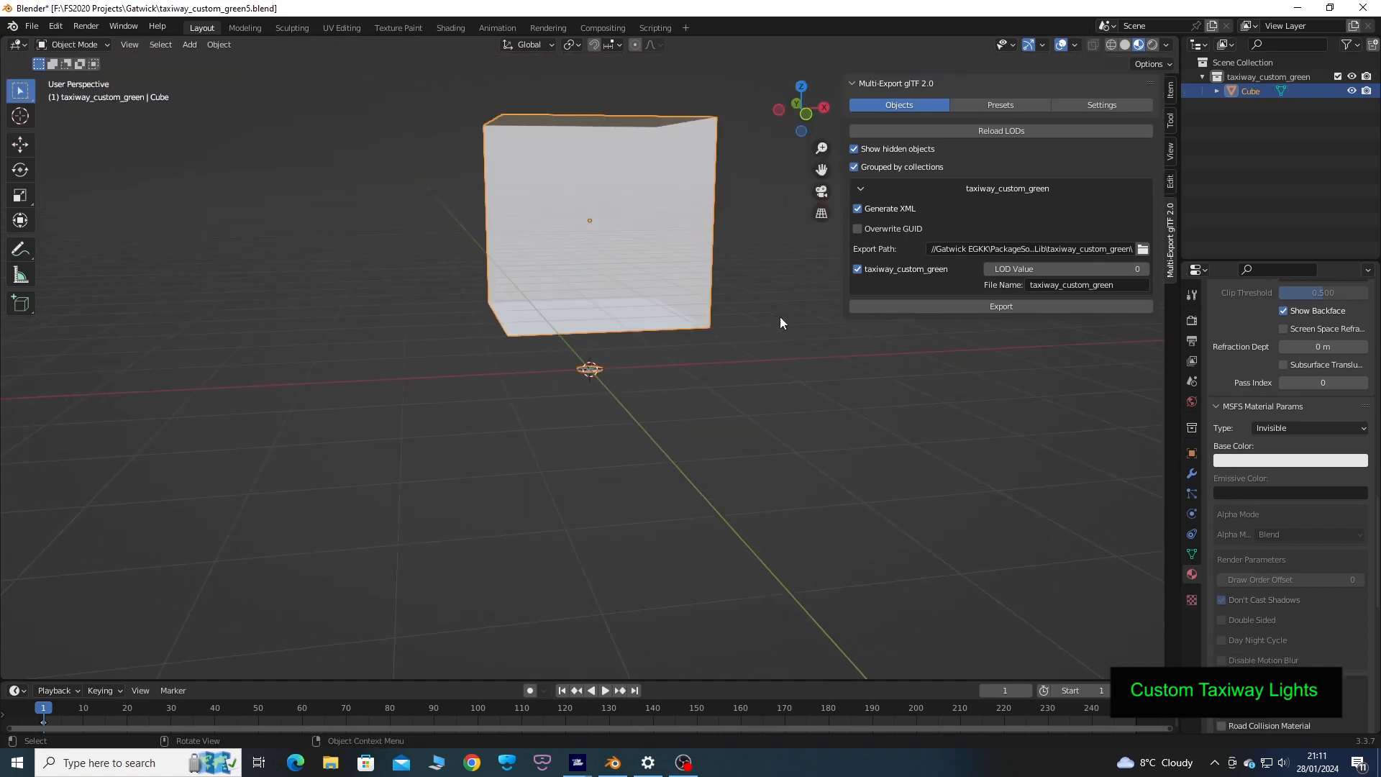
click(703, 403)
scroll(627, 388, up, 7)
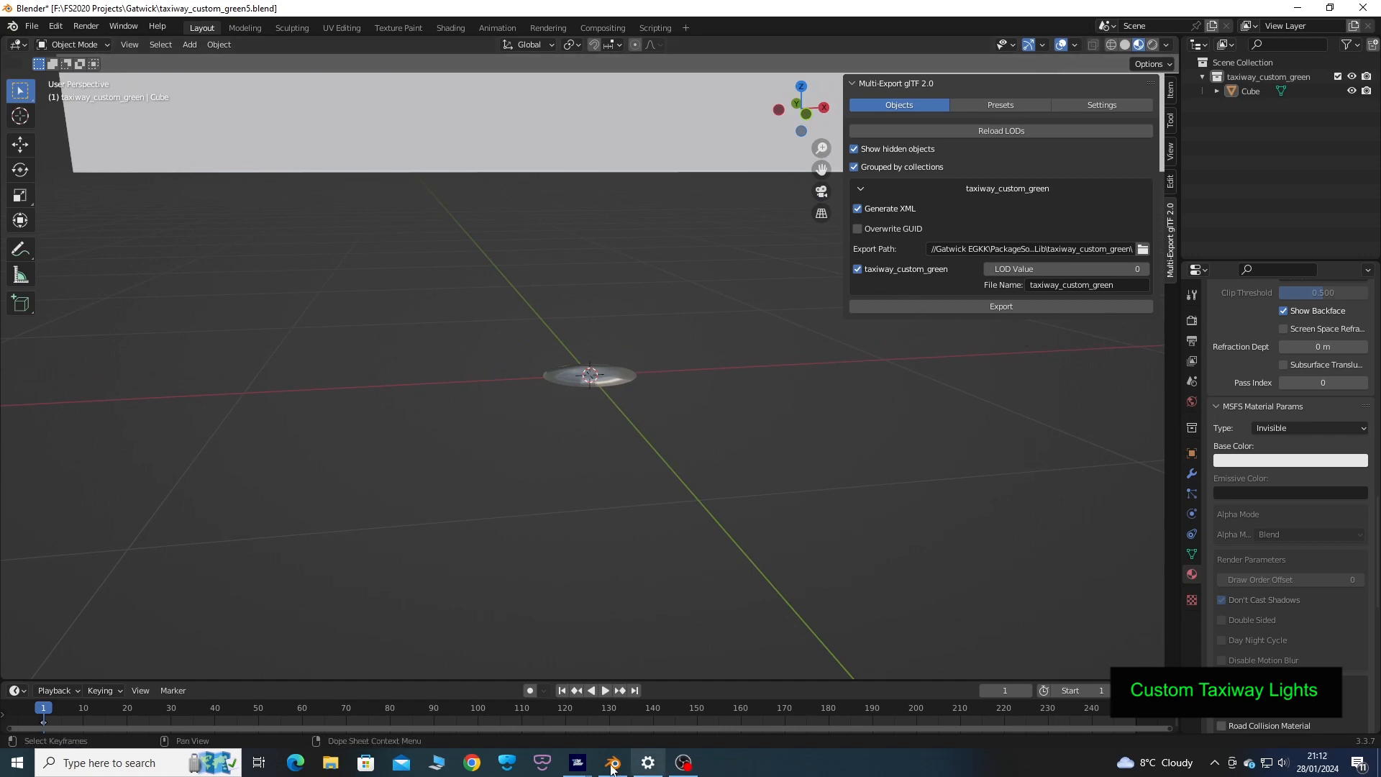
Switch to Microsoft Flight Simulator and browse meshes for the orange preset, filtering packages by "gatw" and objects by "taxiwa", without choosing one
click(580, 764)
click(490, 698)
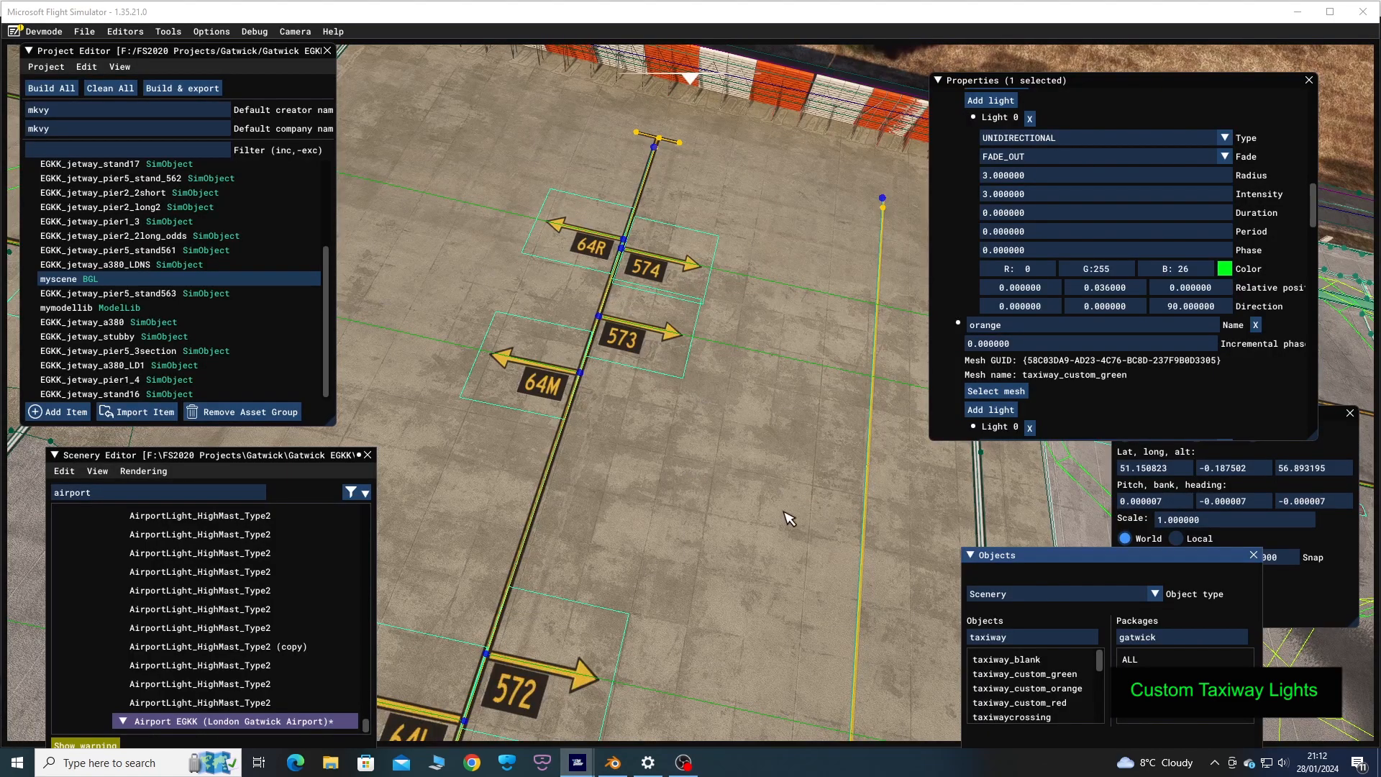
key(d)
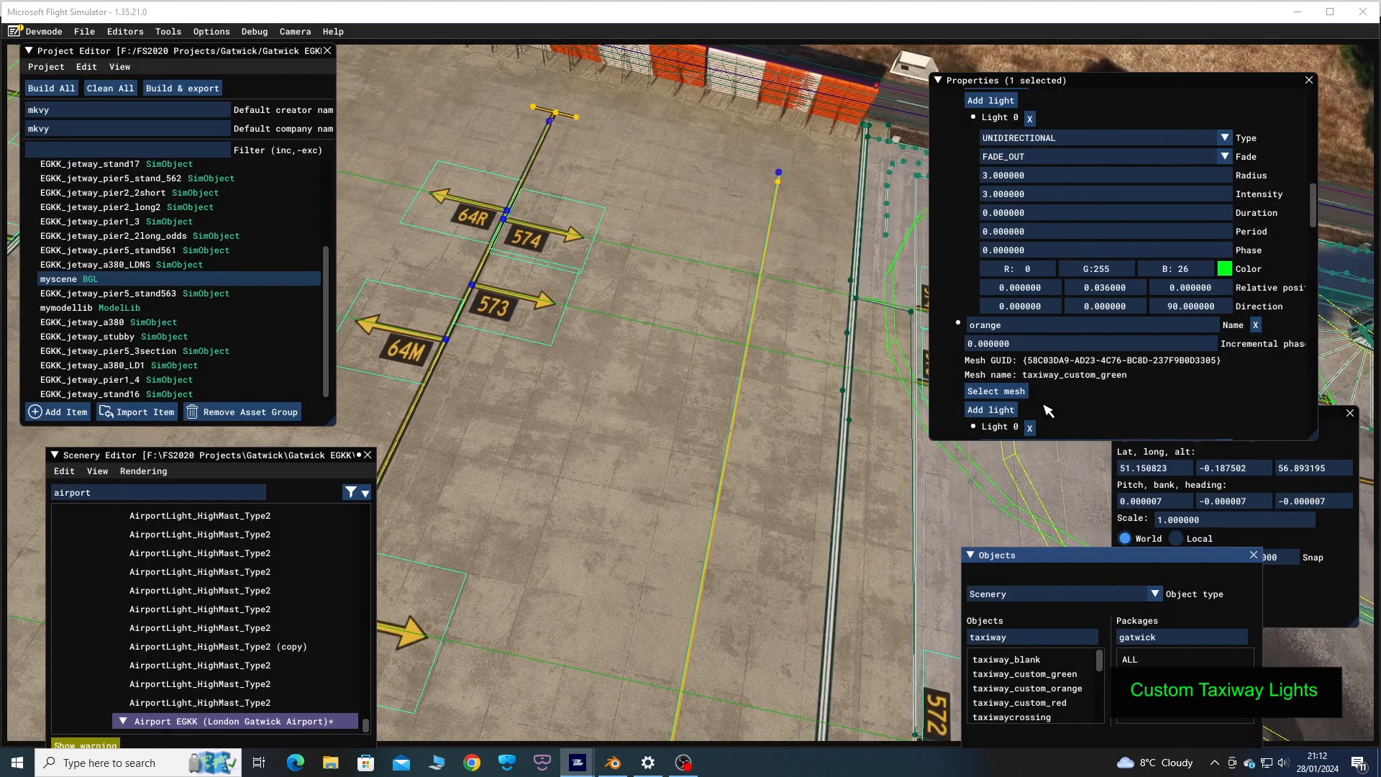
click(1008, 394)
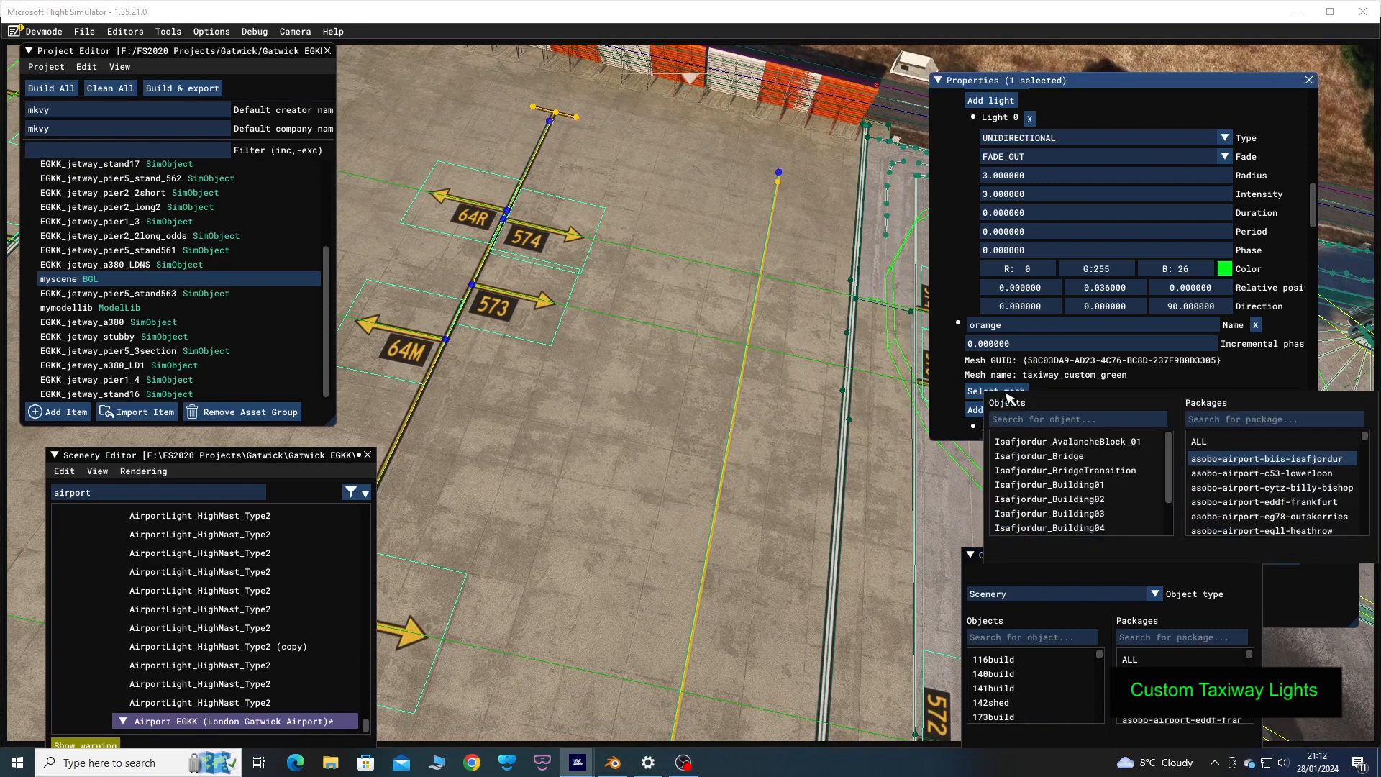
click(1233, 423)
text(gatw)
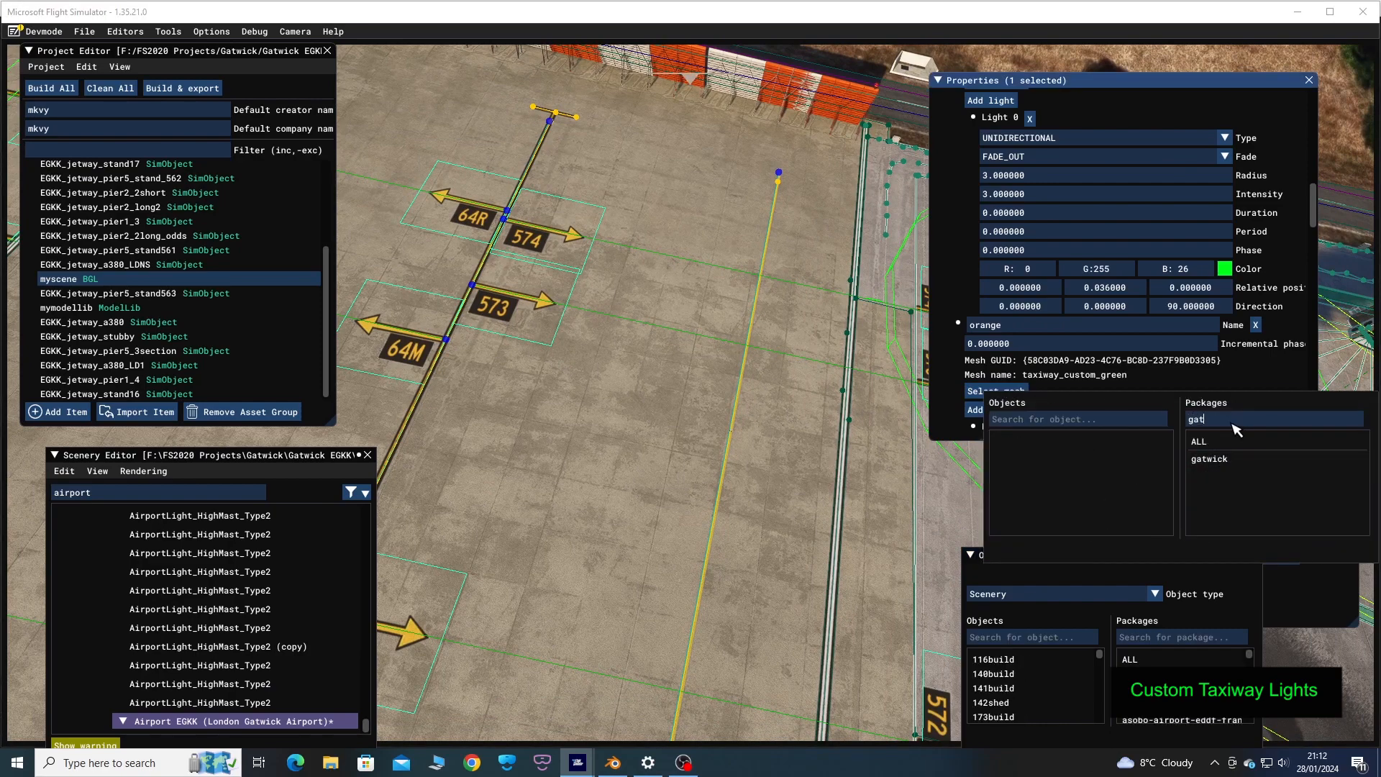
click(1062, 421)
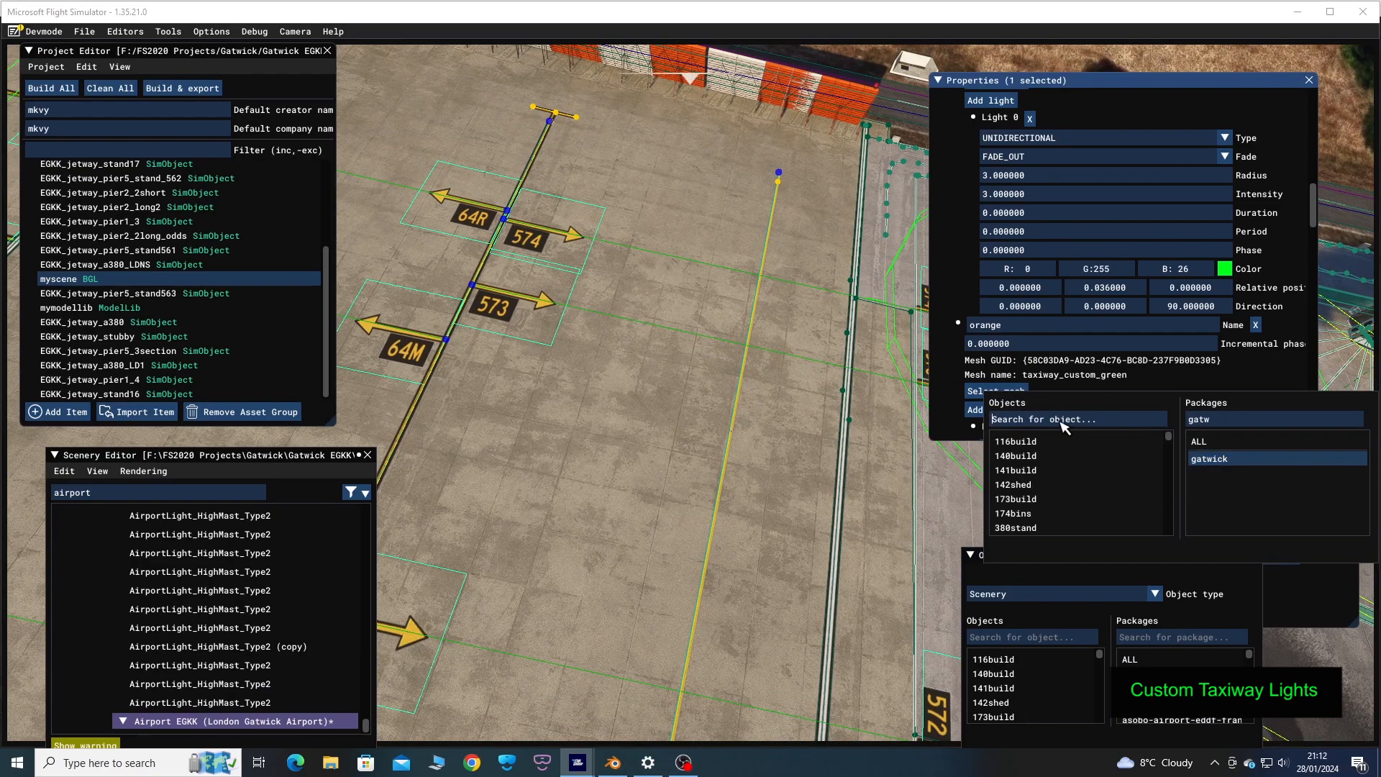
text(taxiwa)
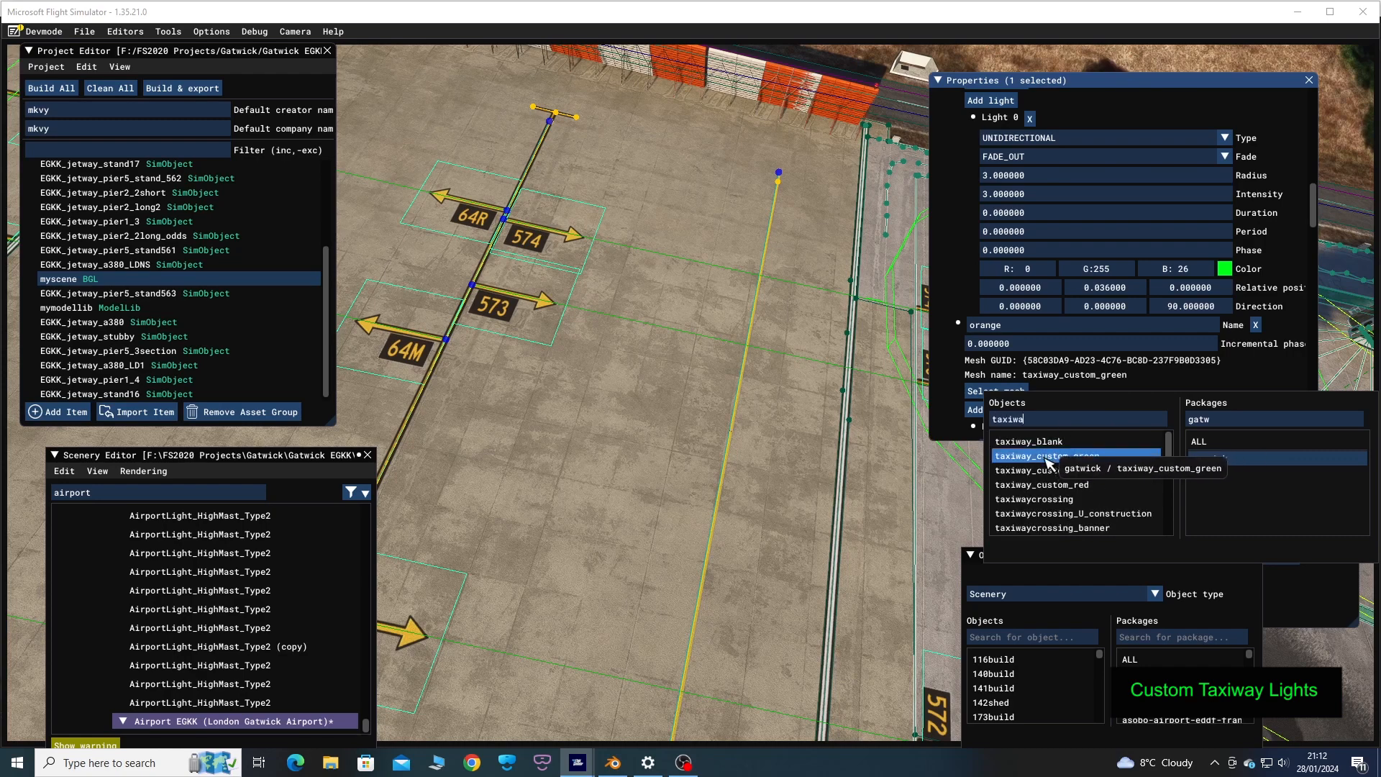
click(955, 424)
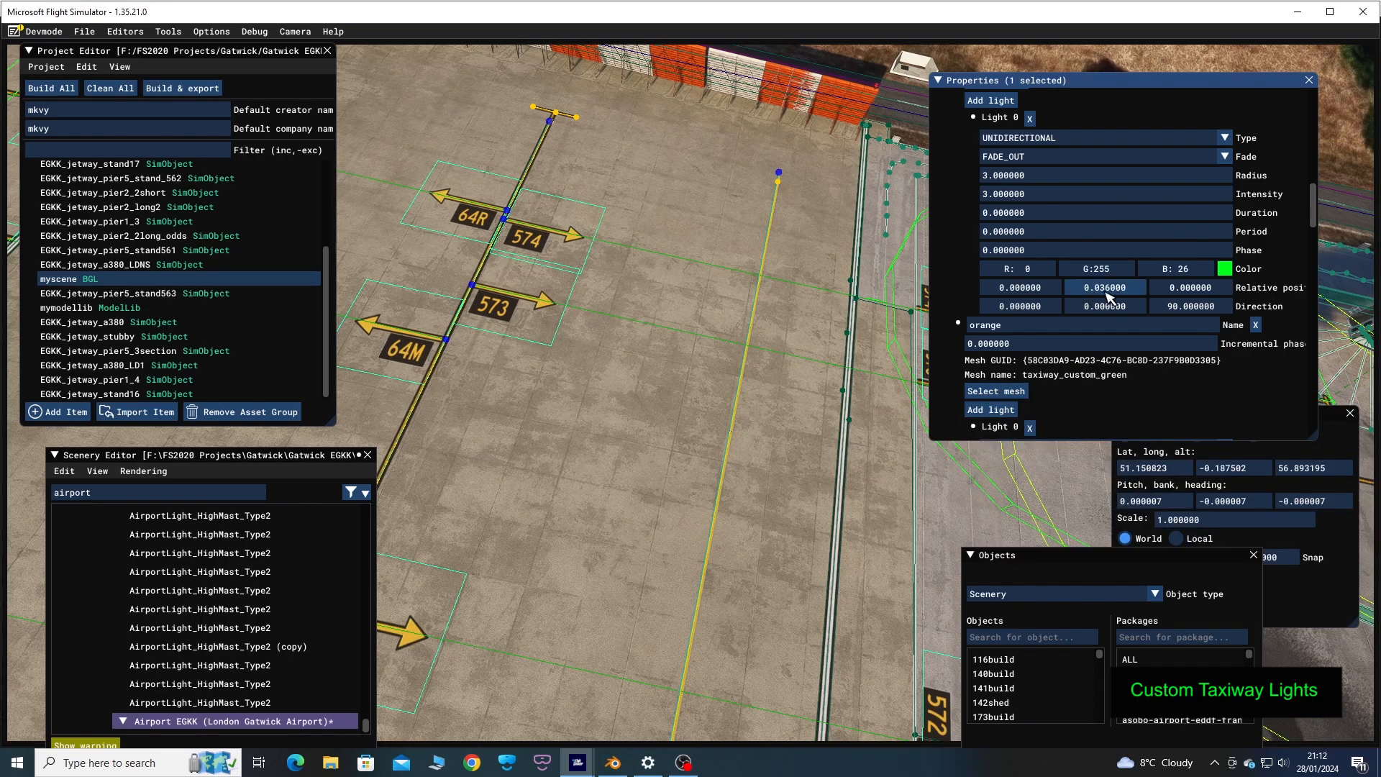
Examine the end of the yellow taxi line and its light row up close in the scene
key(w)
key(f)
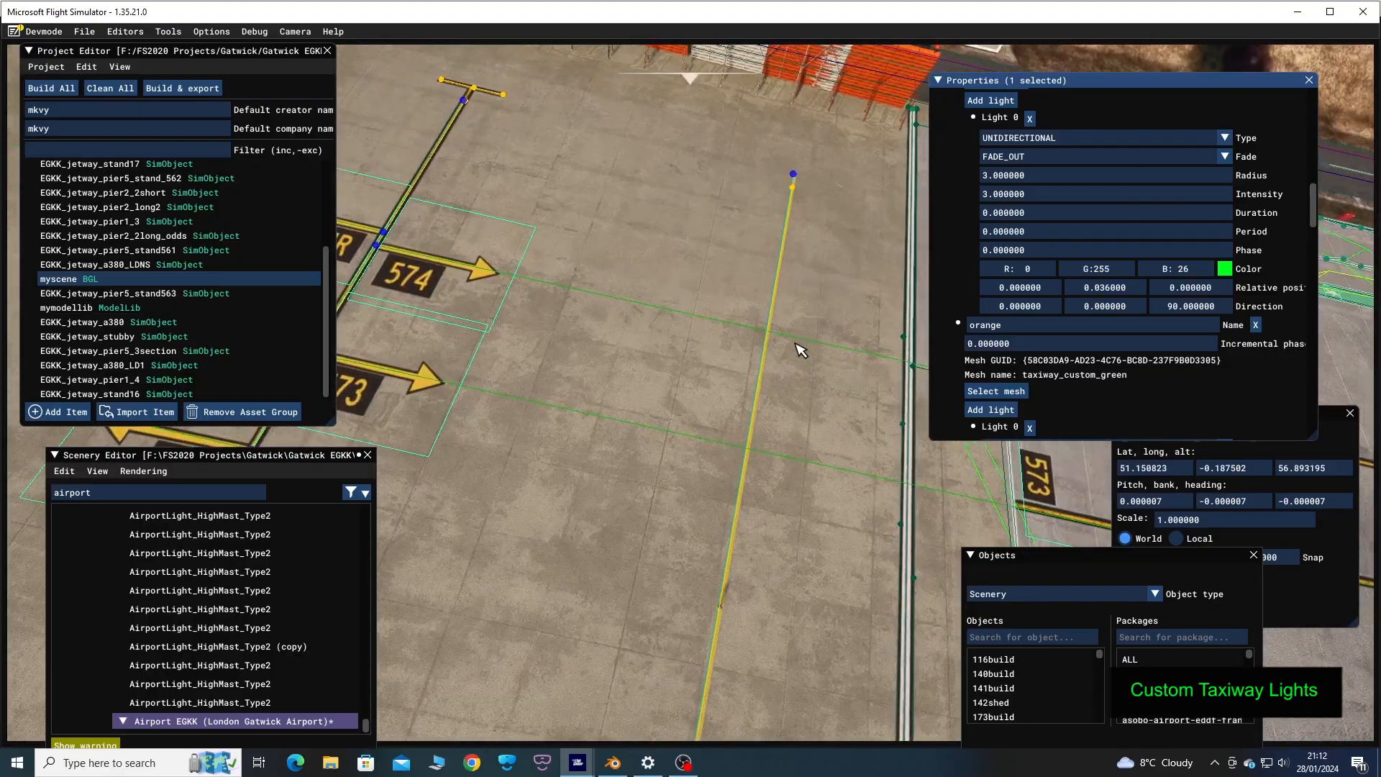
key(w)
key(d)
key(f)
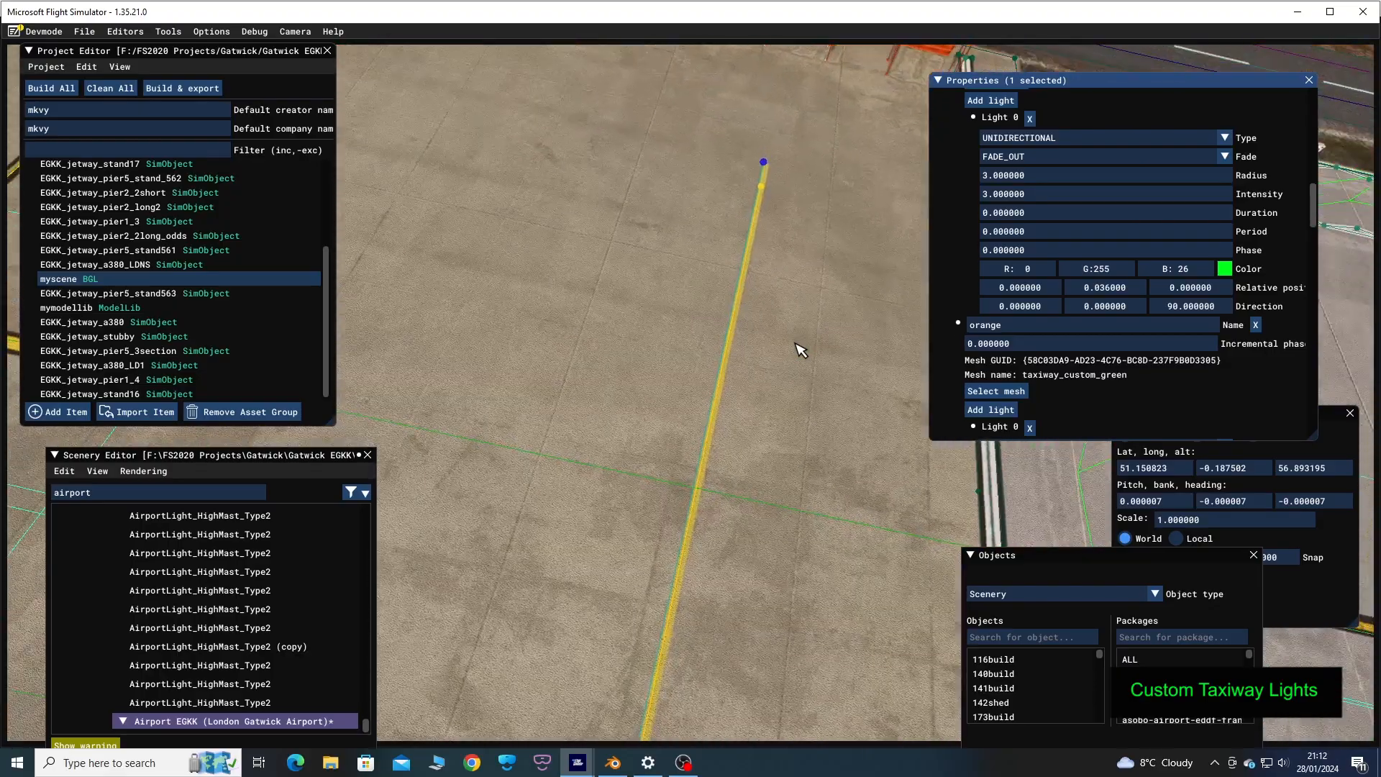
key(w)
key(d)
key(f)
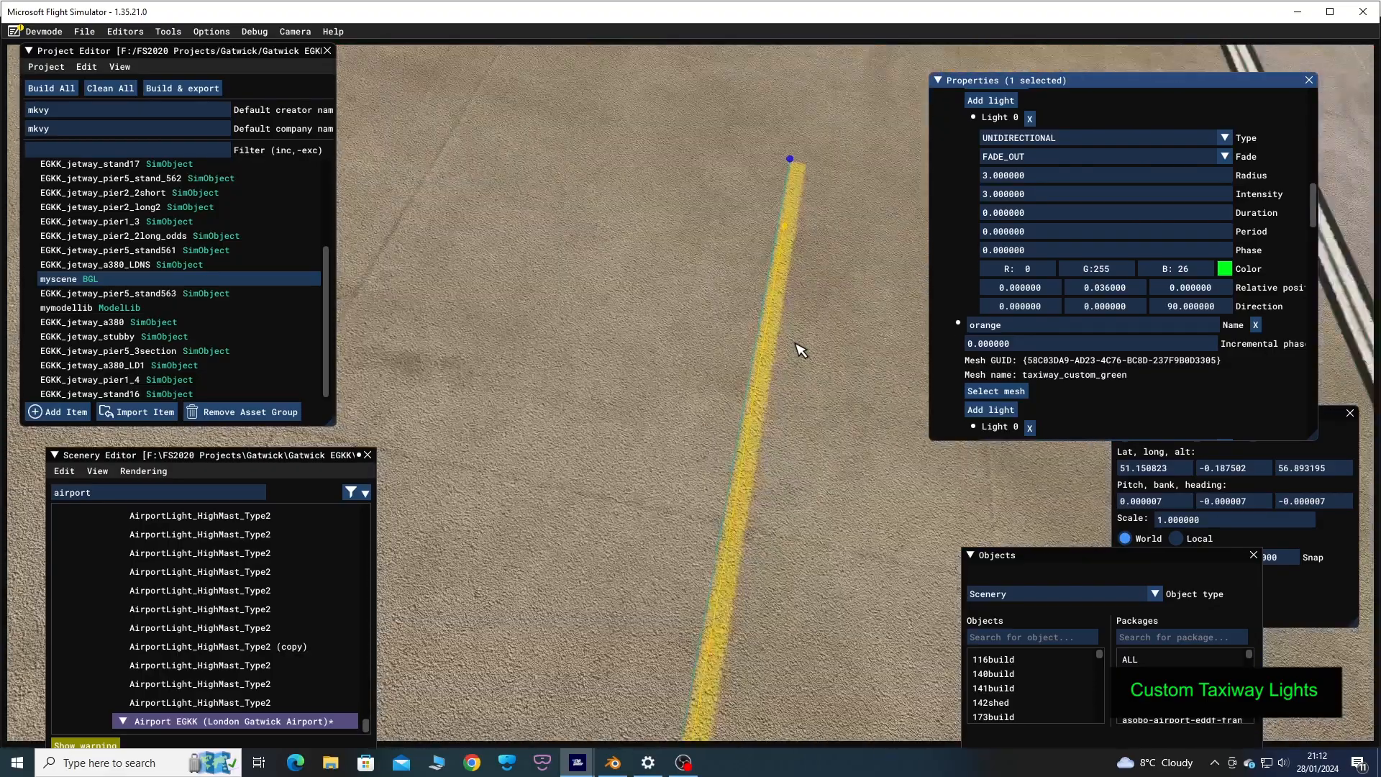
key(d)
key(s)
key(w)
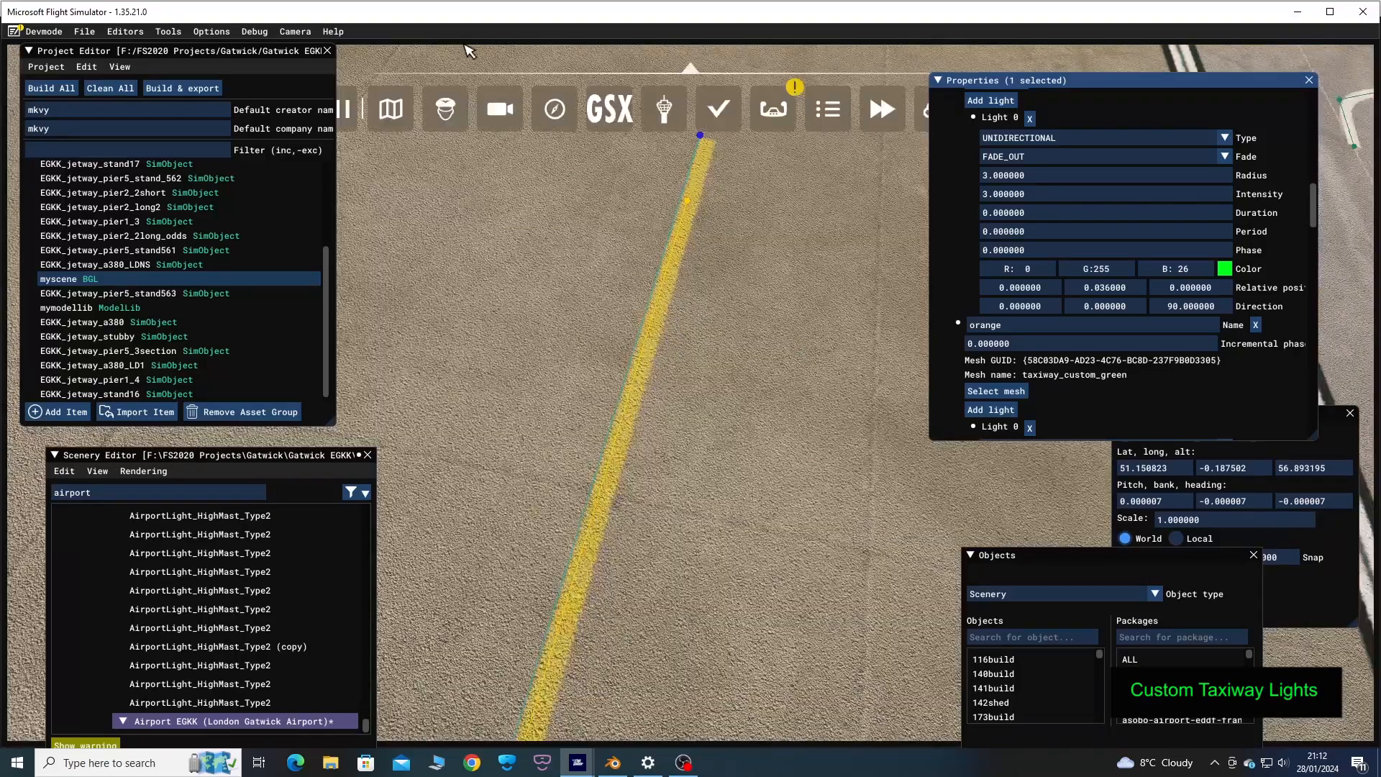
Set the simulation's local time to 17h
click(211, 31)
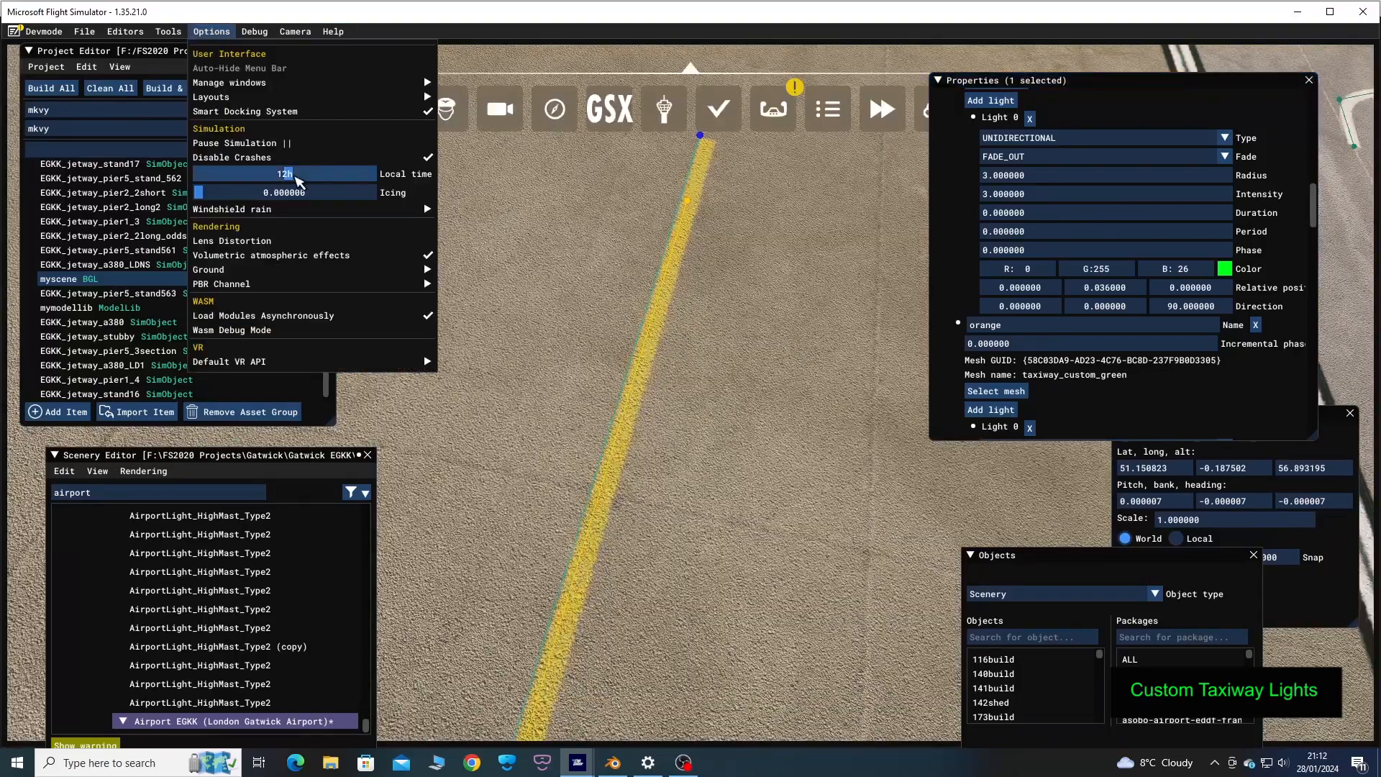
drag(291, 180, 335, 185)
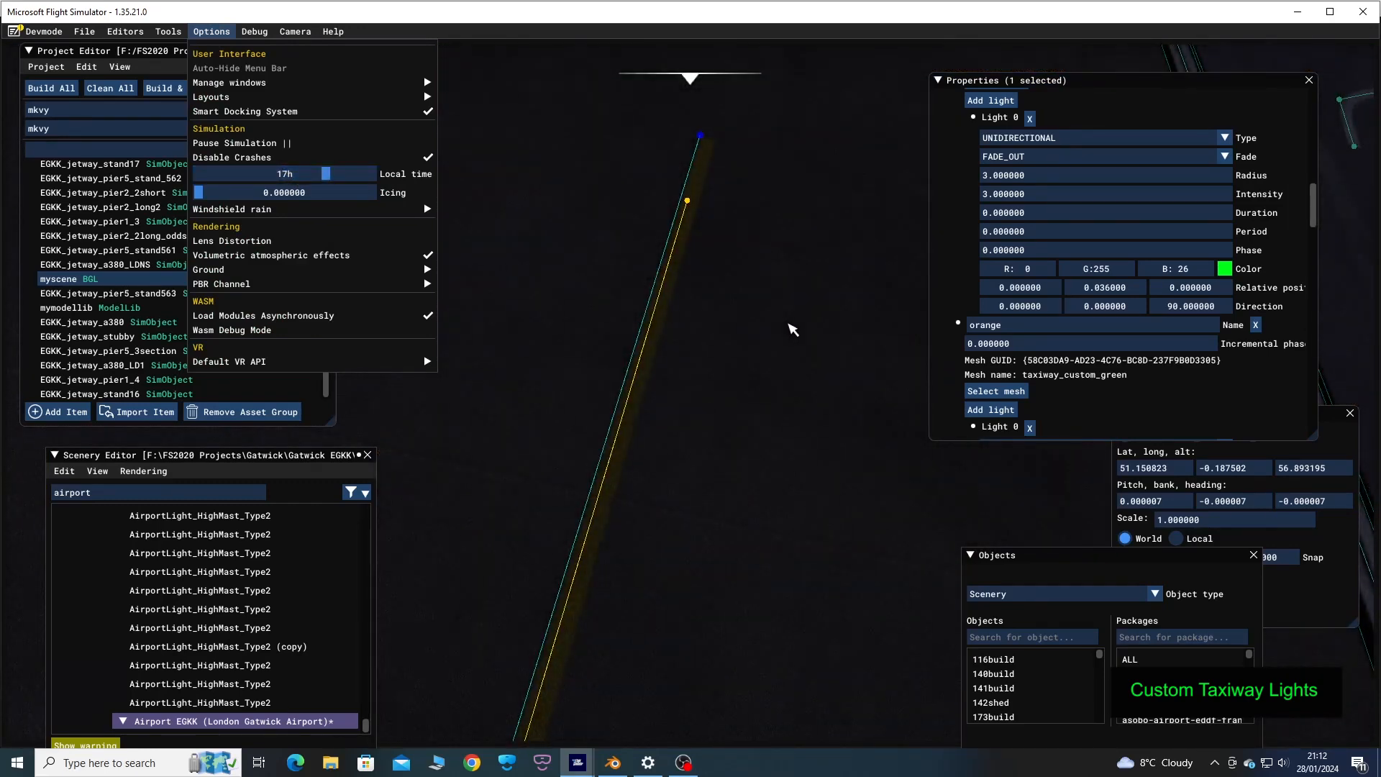
click(764, 319)
Select the light row along the yellow taxi line to show its properties
key(w)
key(w)
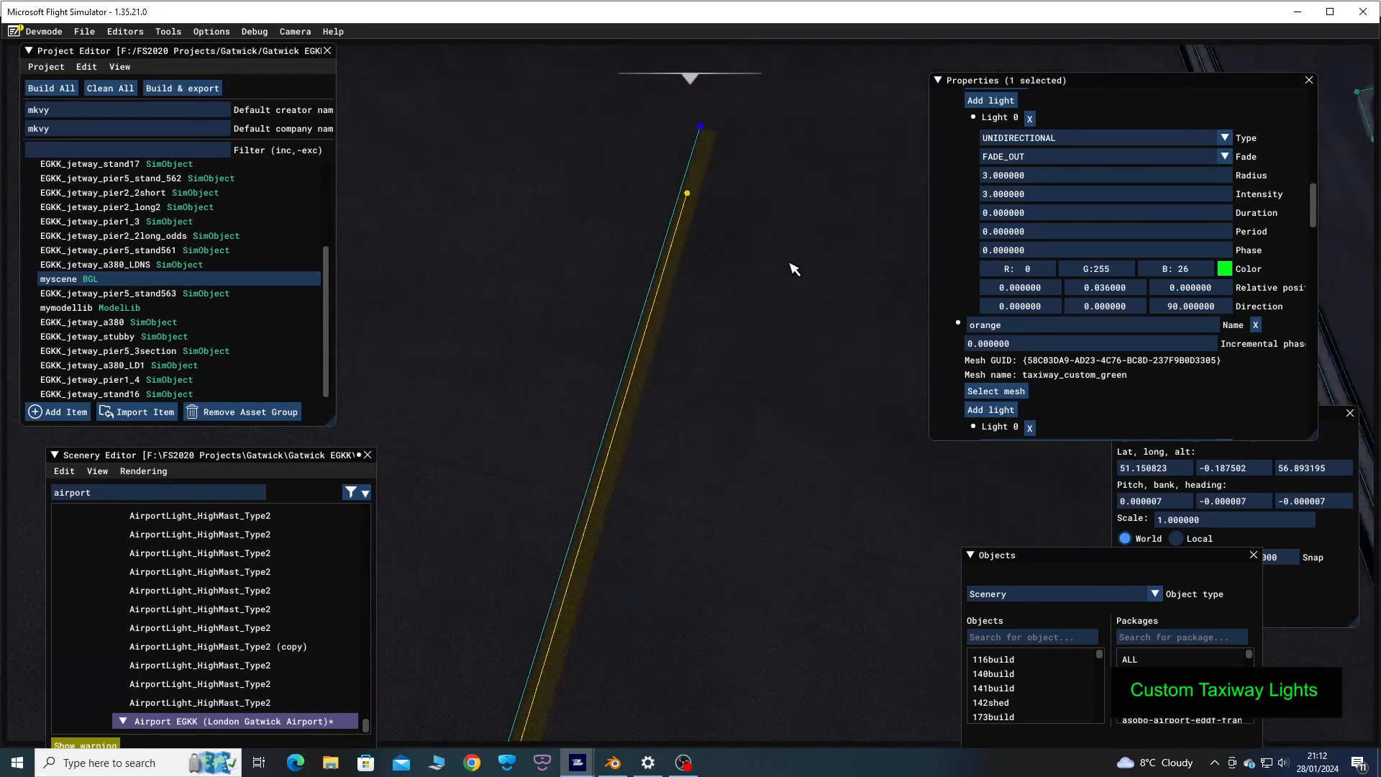
key(w)
click(665, 321)
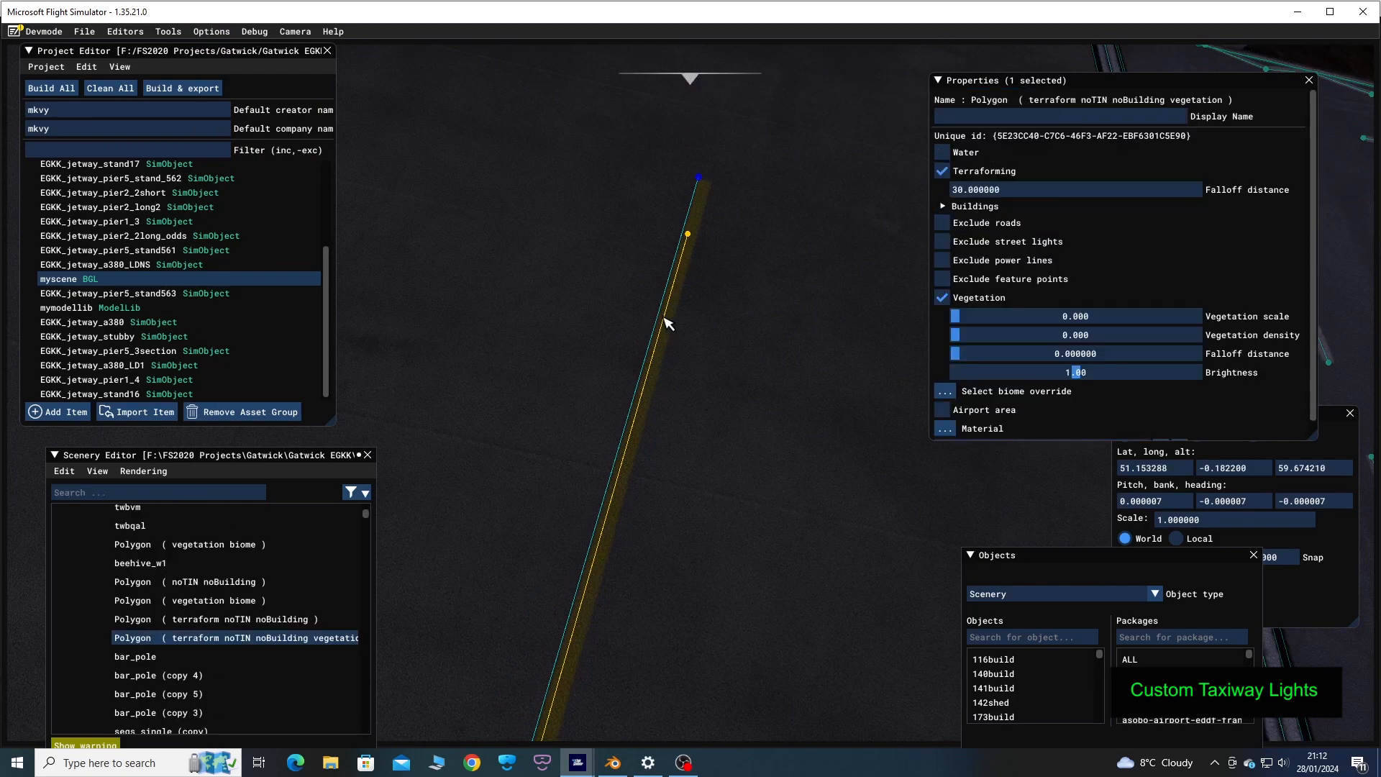
click(668, 321)
click(667, 320)
click(668, 320)
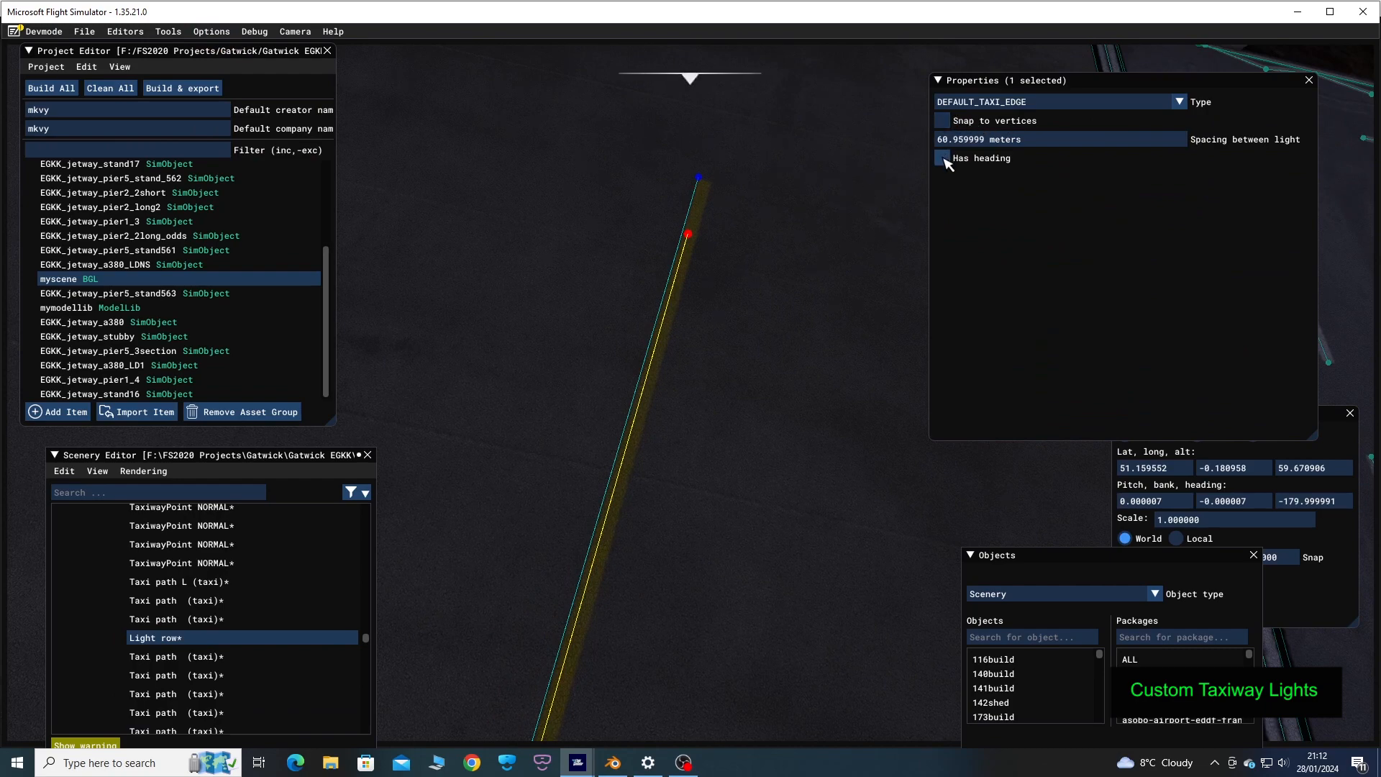
Open Google Earth in Chrome and examine the taxiway centreline lights at Gatwick beside the 557 stand marking
click(472, 762)
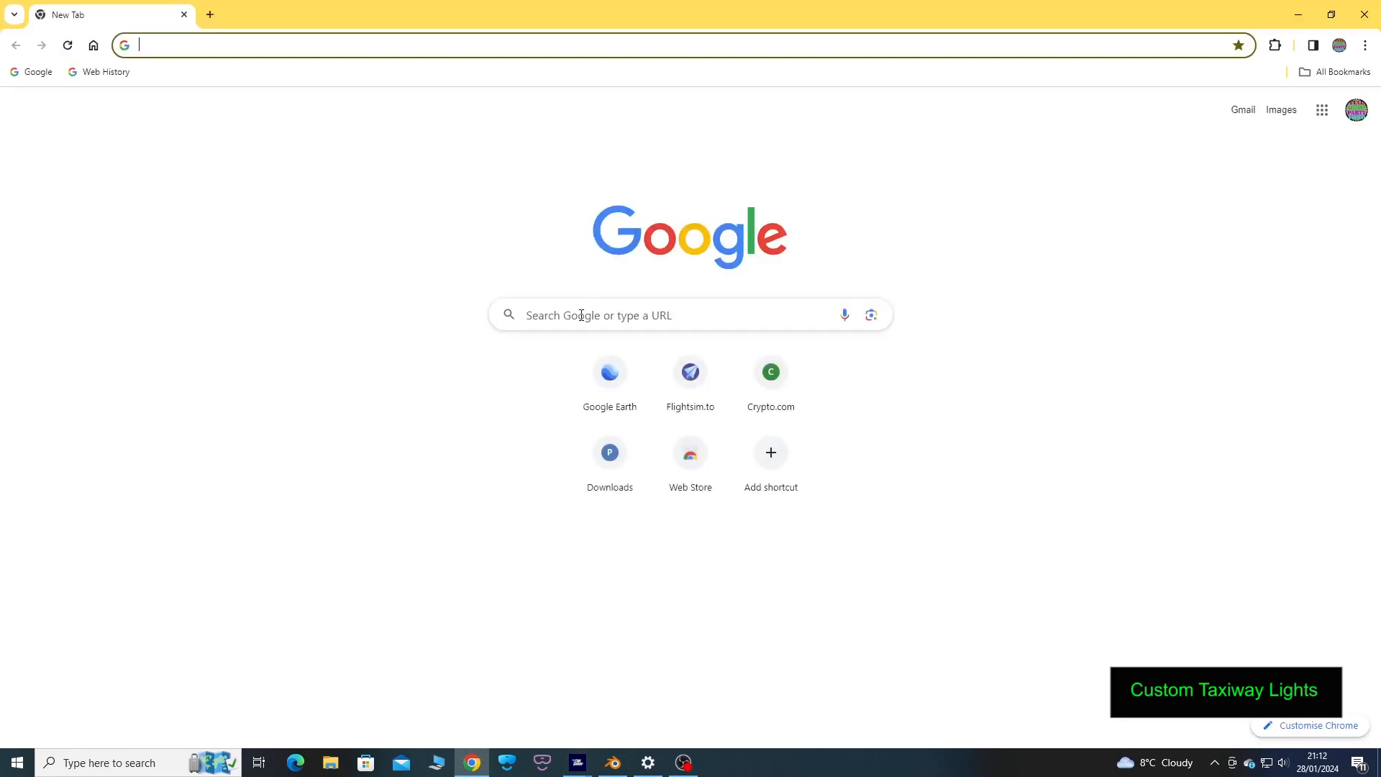
click(617, 388)
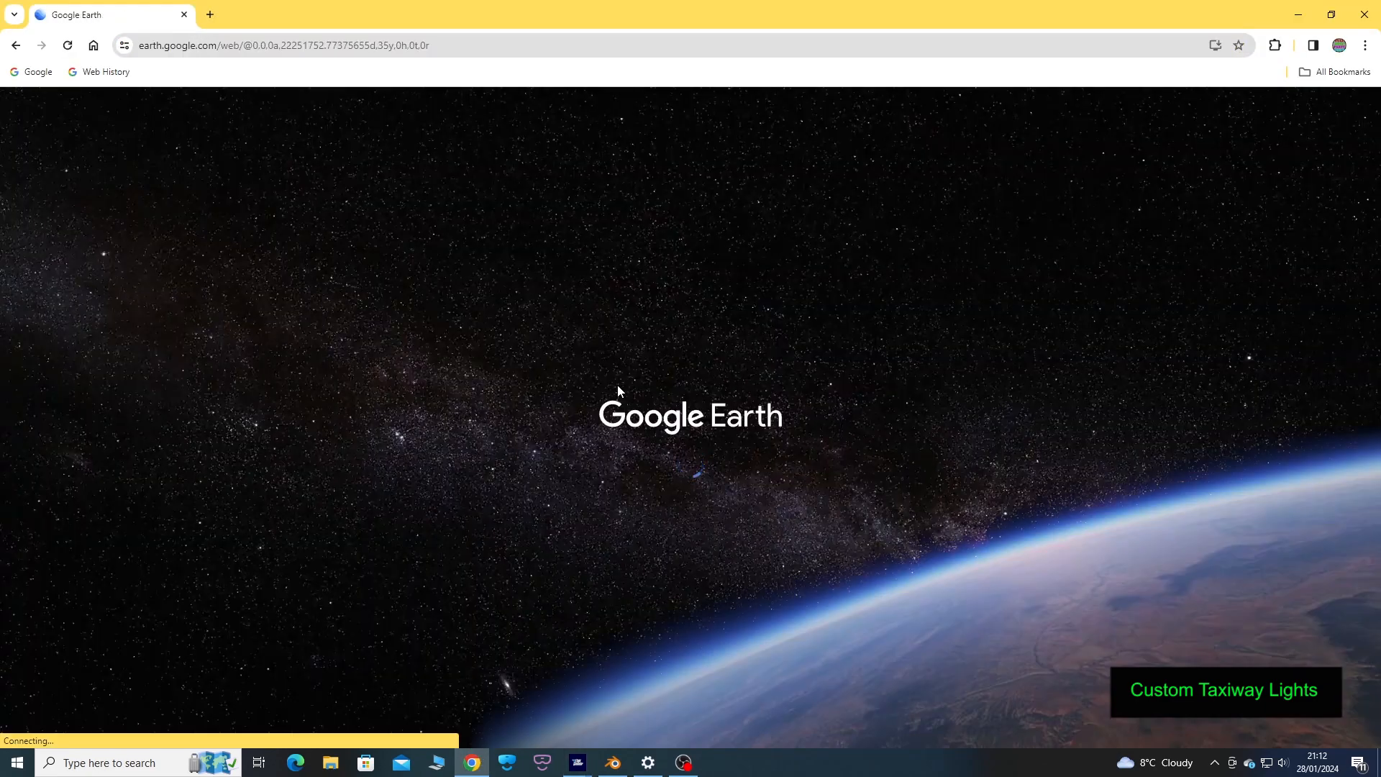
scroll(718, 505, down, 6)
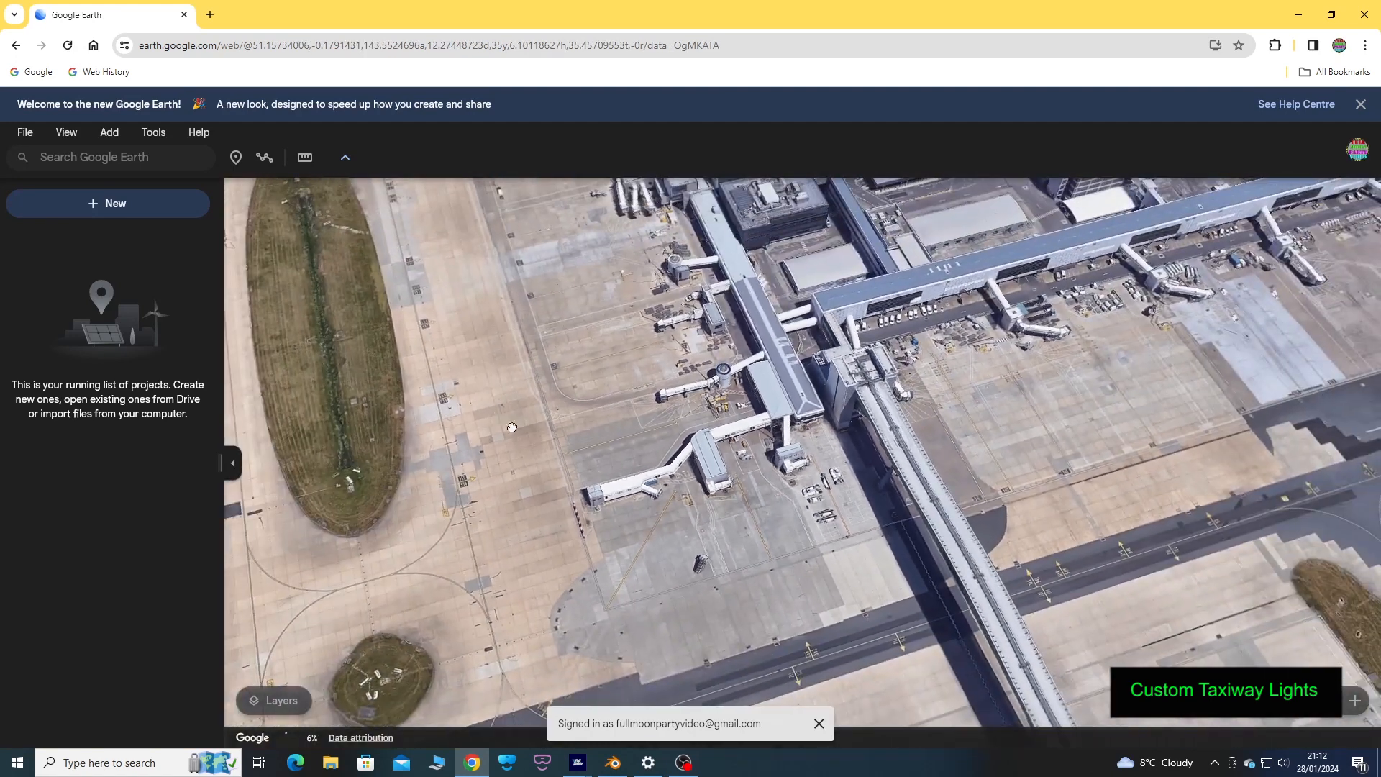
drag(511, 428, 754, 601)
scroll(650, 527, up, 10)
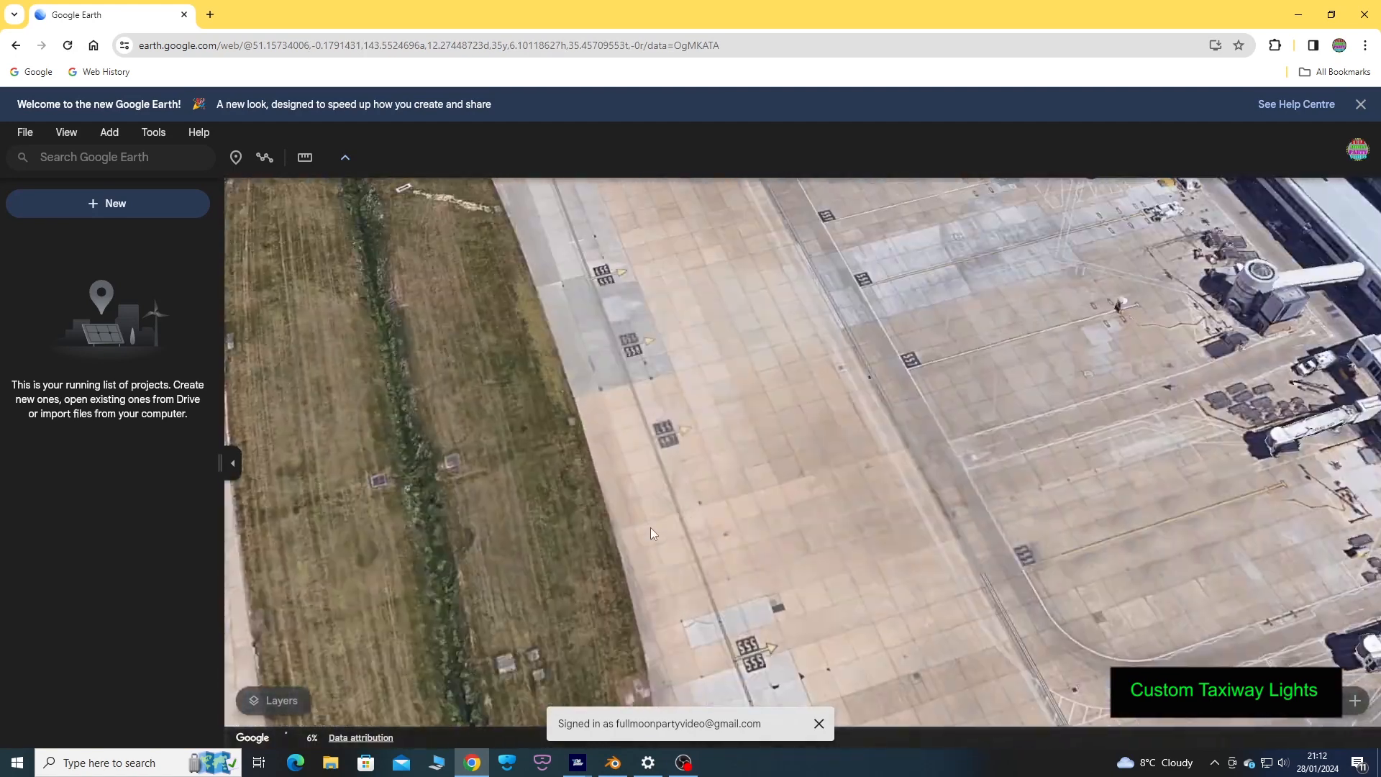
middle_drag(653, 476, 932, 549)
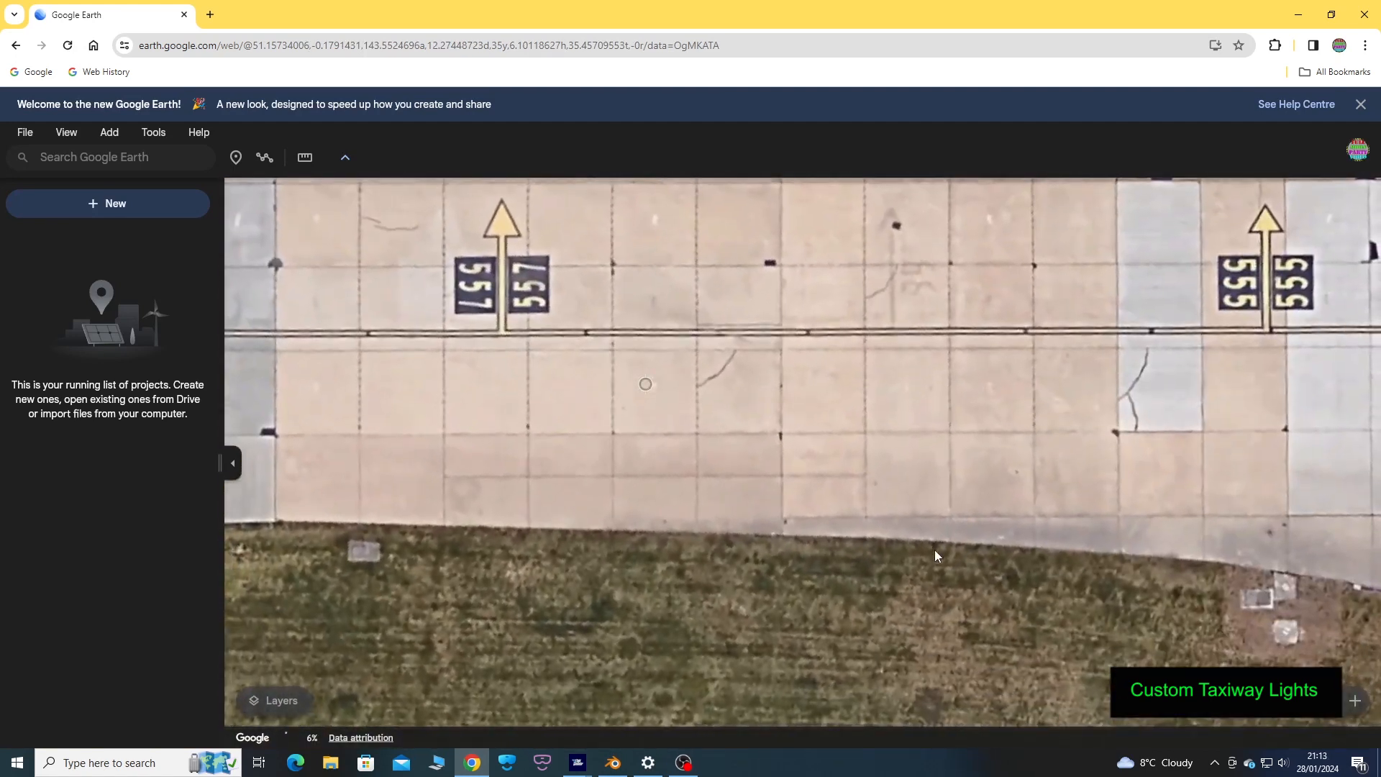
scroll(737, 367, up, 3)
drag(798, 385, 870, 447)
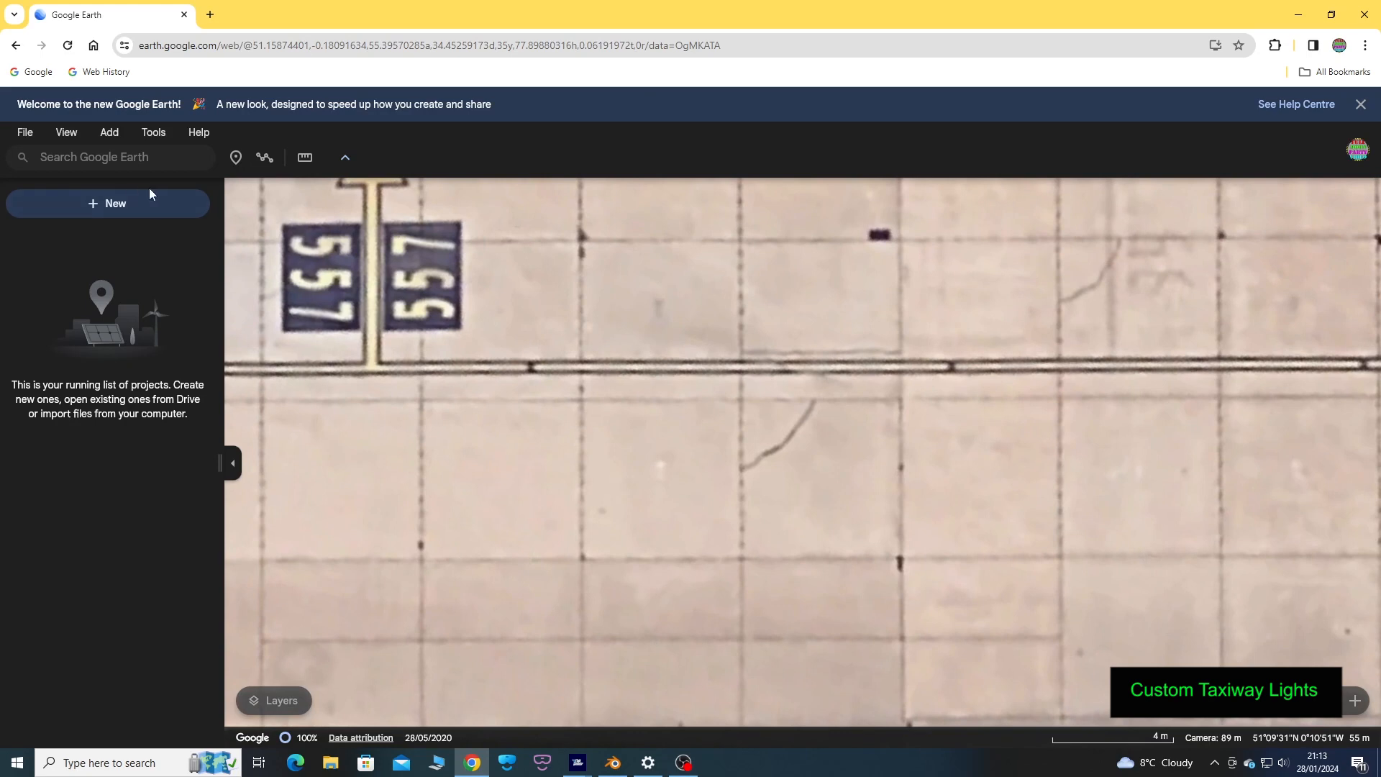
Measure the distance between two adjacent taxiway centreline lights beside the 557 stand marking
click(305, 158)
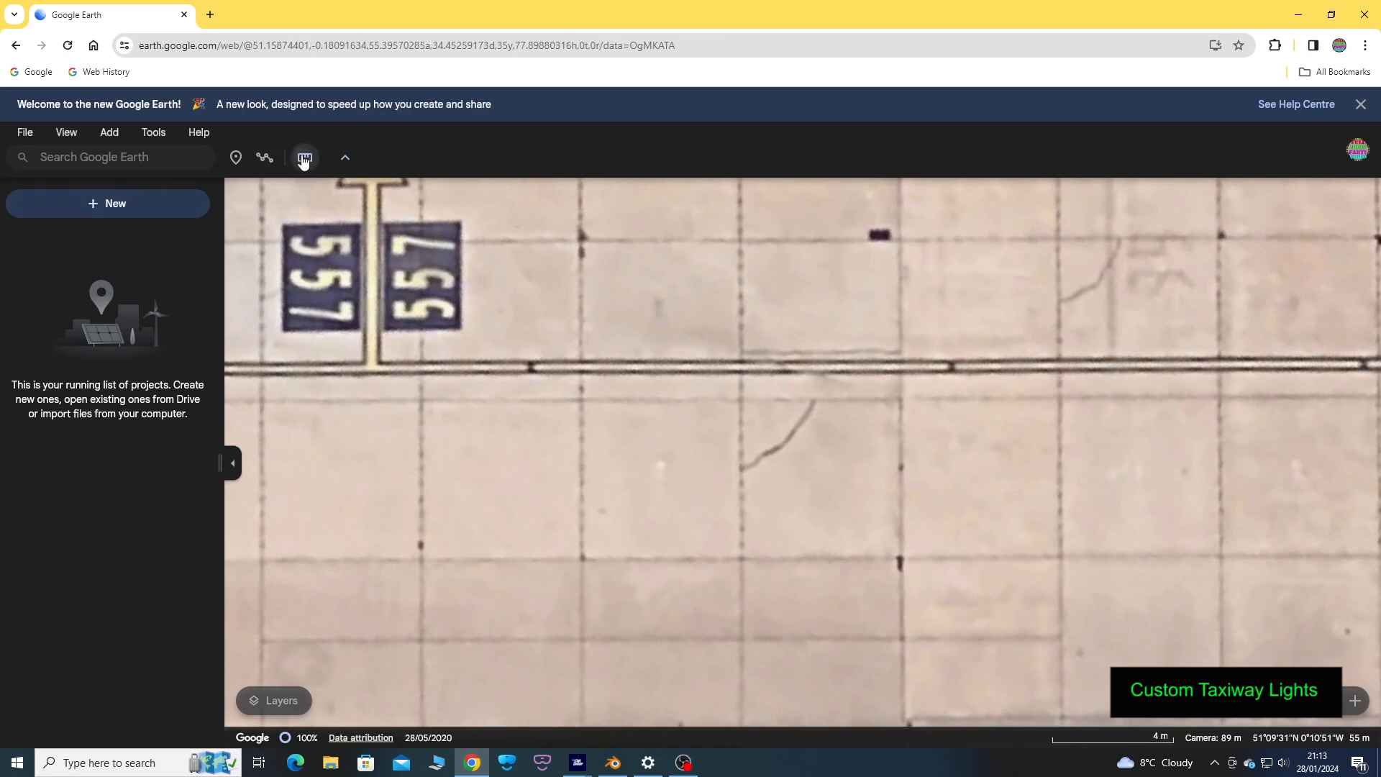
click(530, 367)
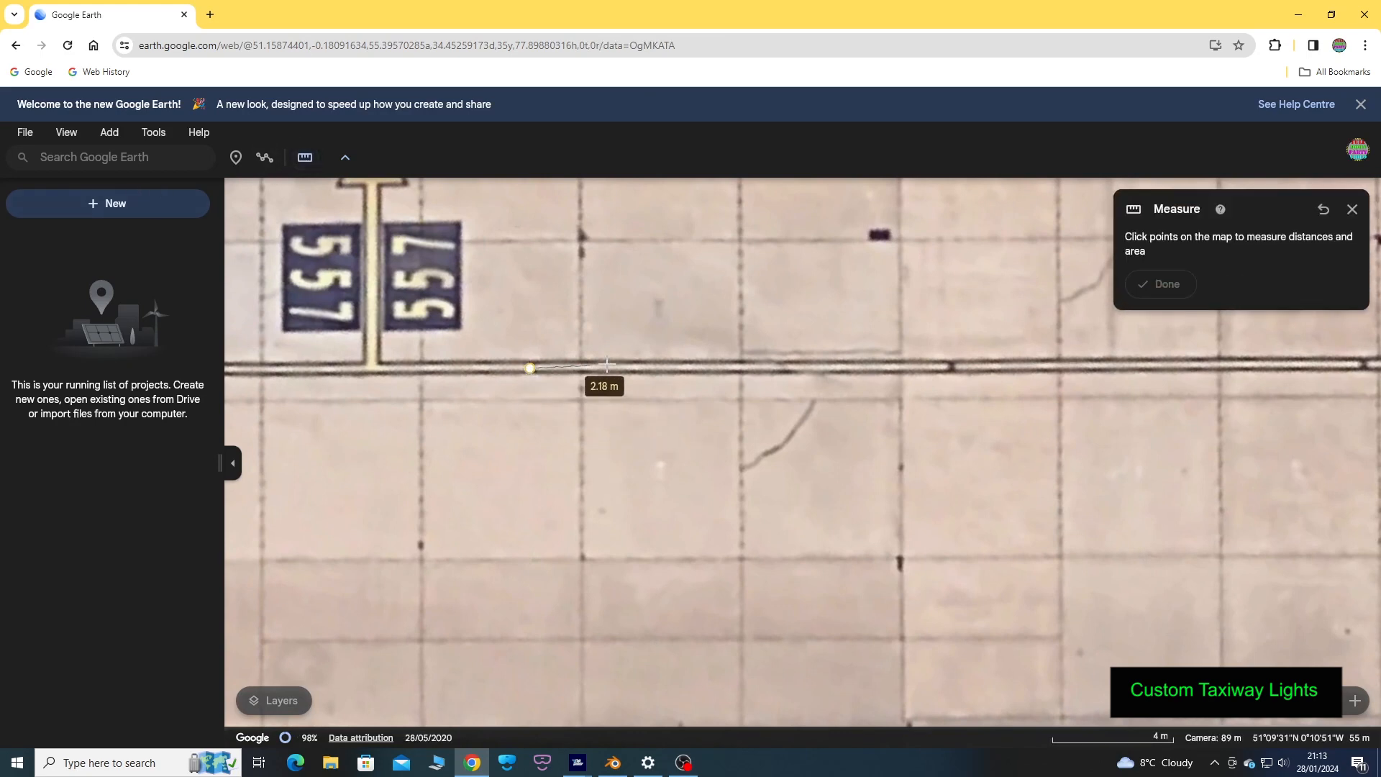
double_click(951, 367)
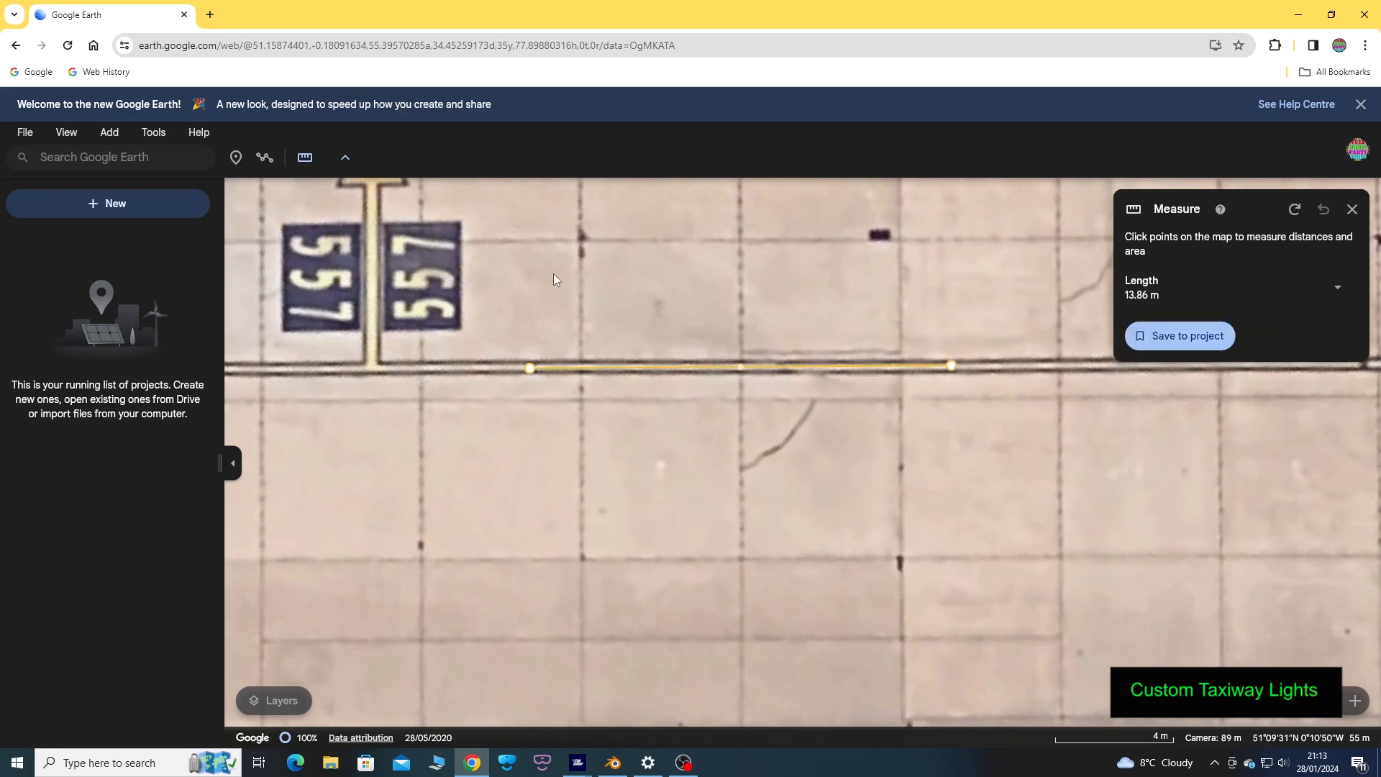
Switch back to Microsoft Flight Simulator and set the light row's spacing between lights to 14 meters
mouse_move(576, 769)
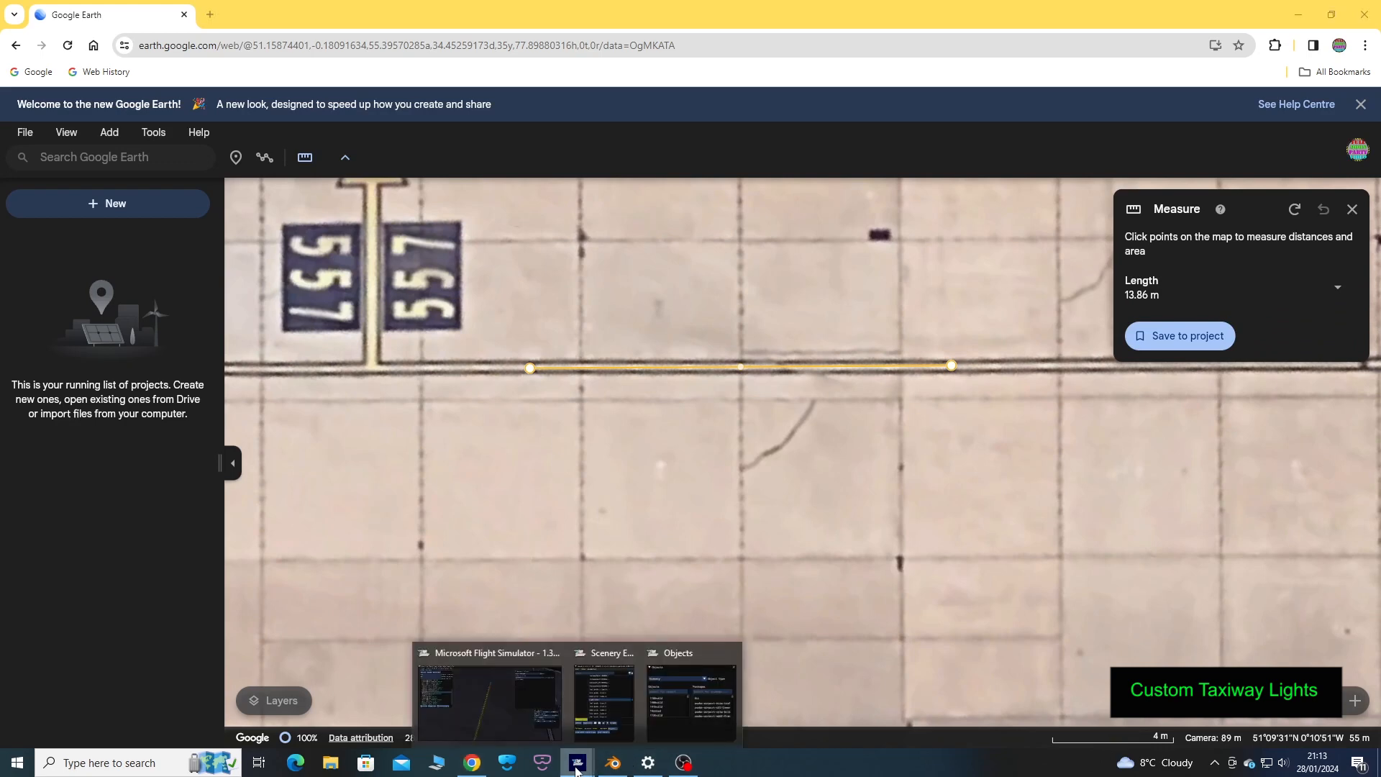
click(508, 730)
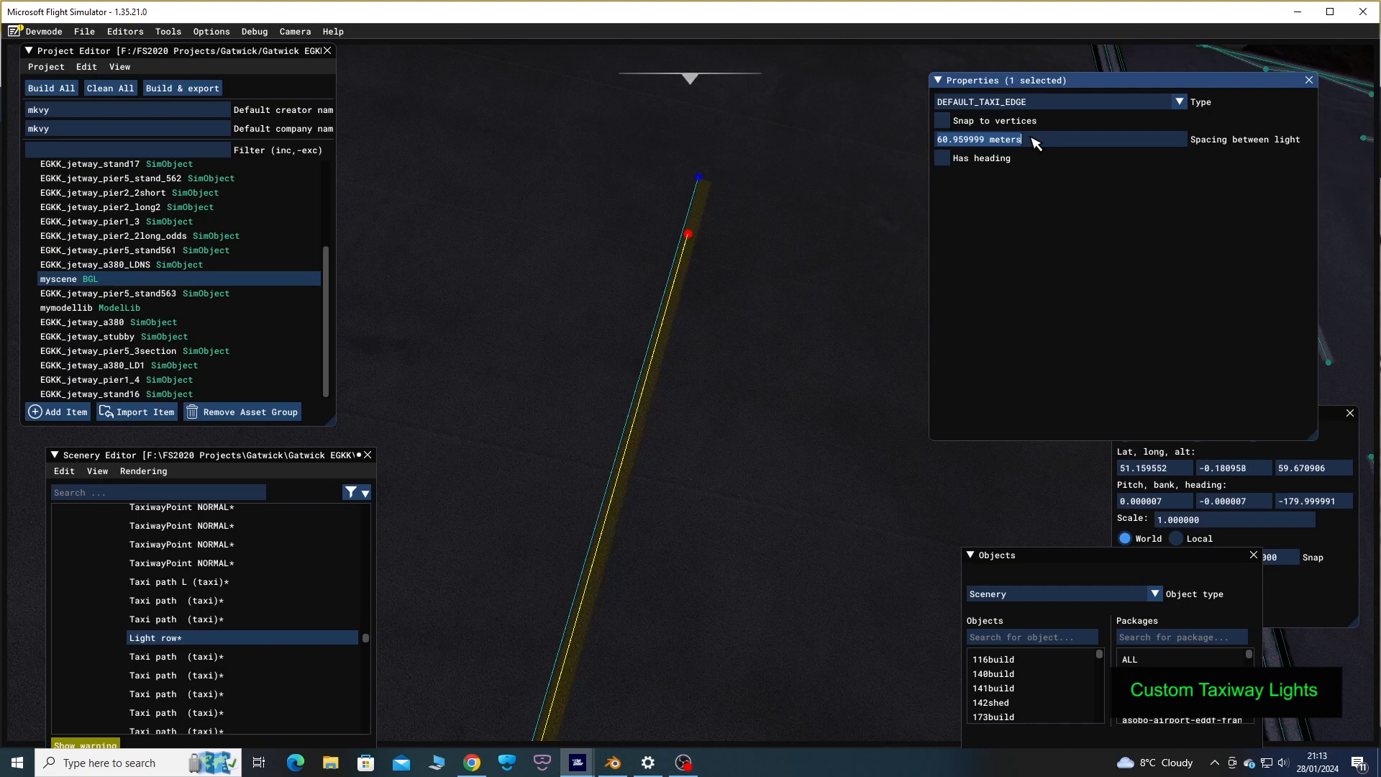
text(14)
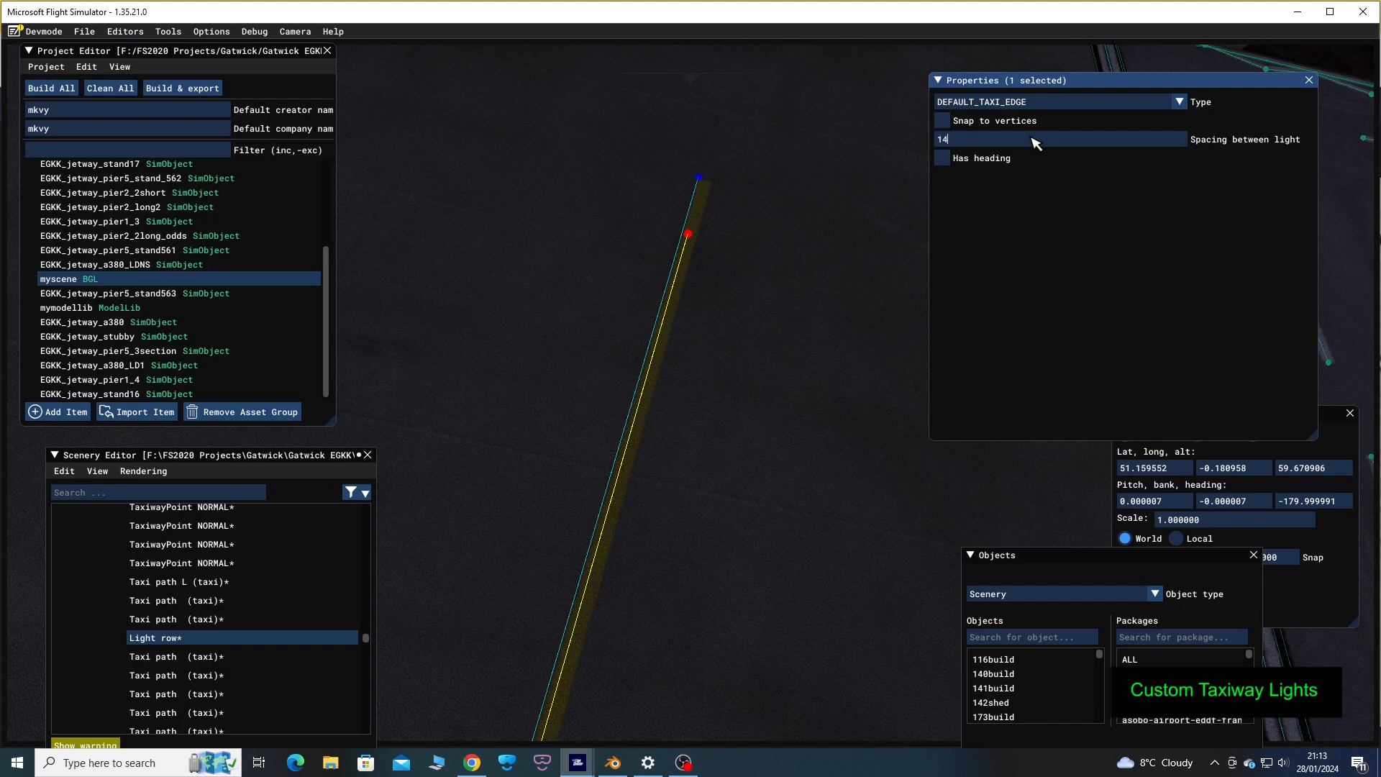
key(Return)
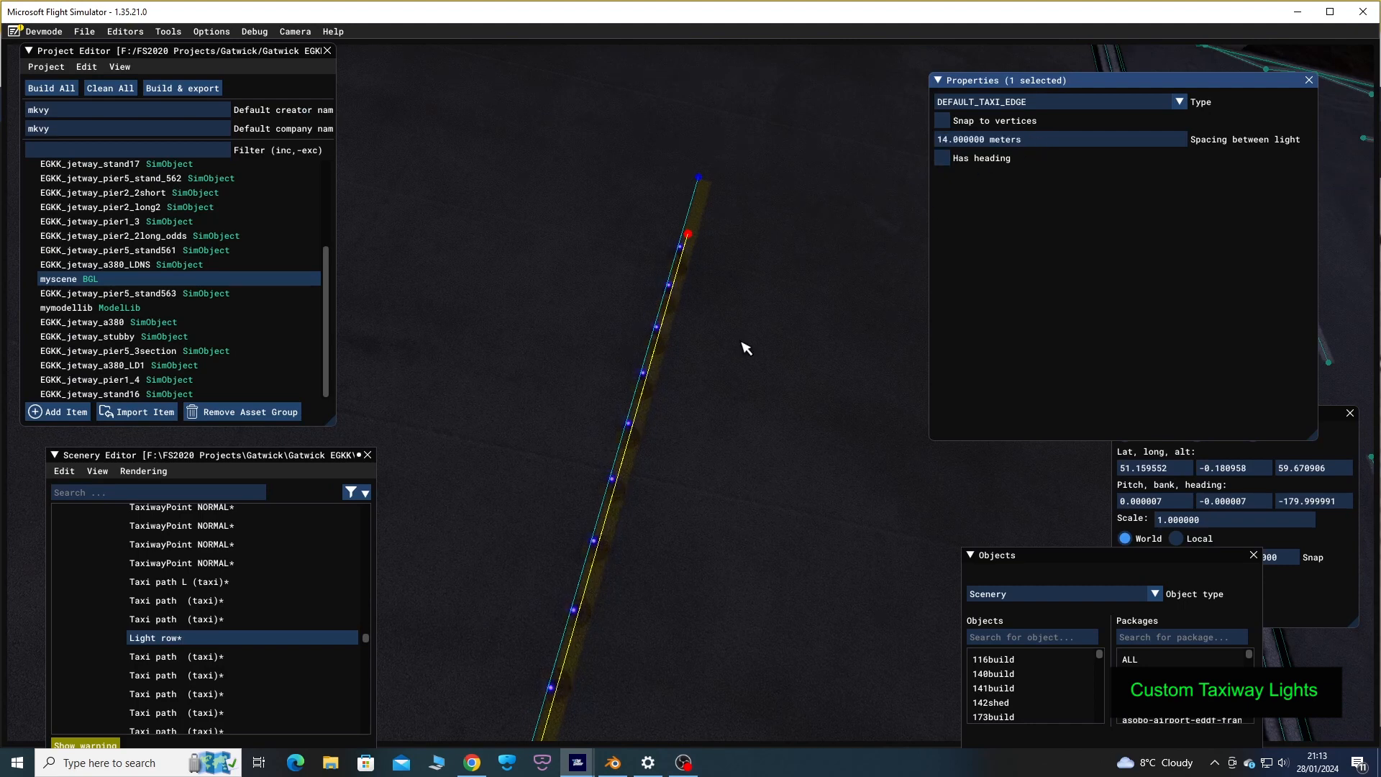
scroll(663, 530, down, 4)
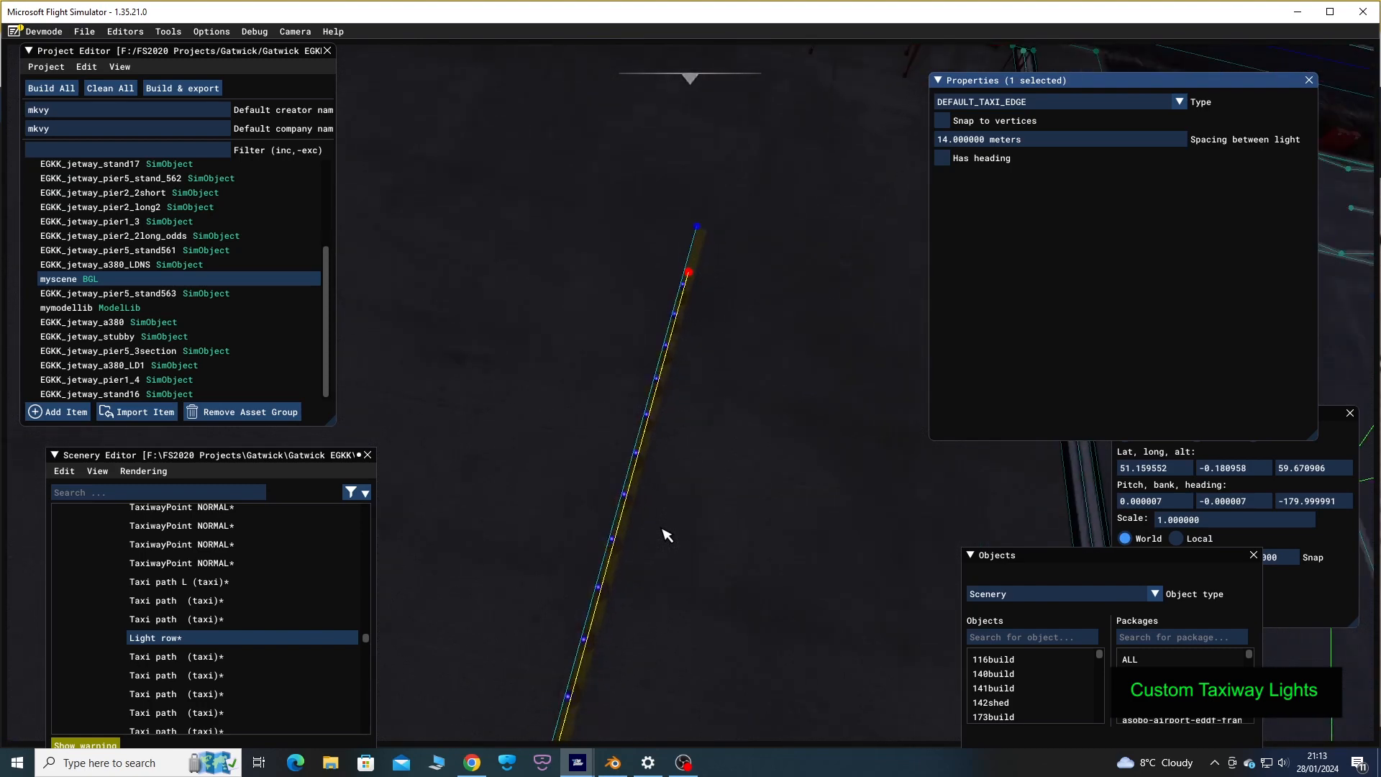
Set the light row's spacing between lights to 13.99 meters
click(1028, 142)
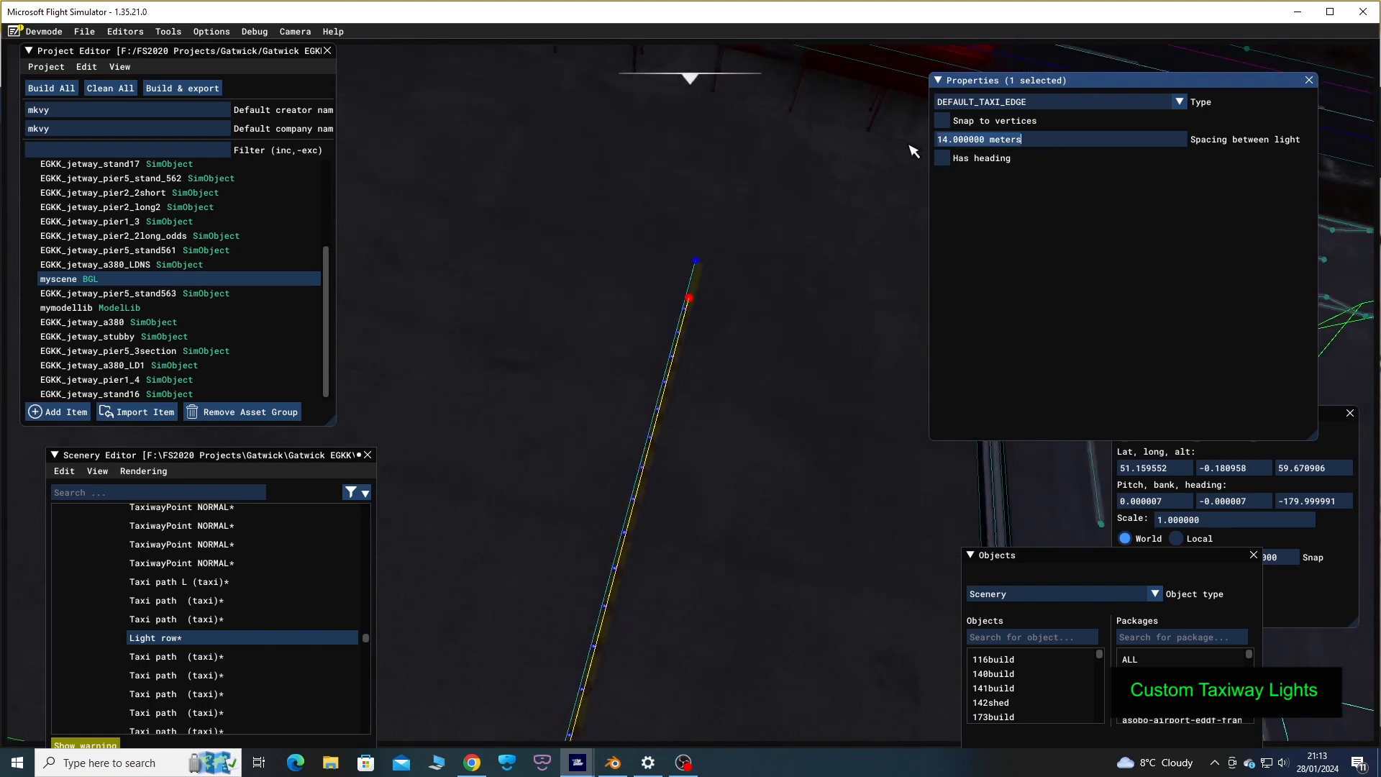
key(ctrl+a)
text(13.99)
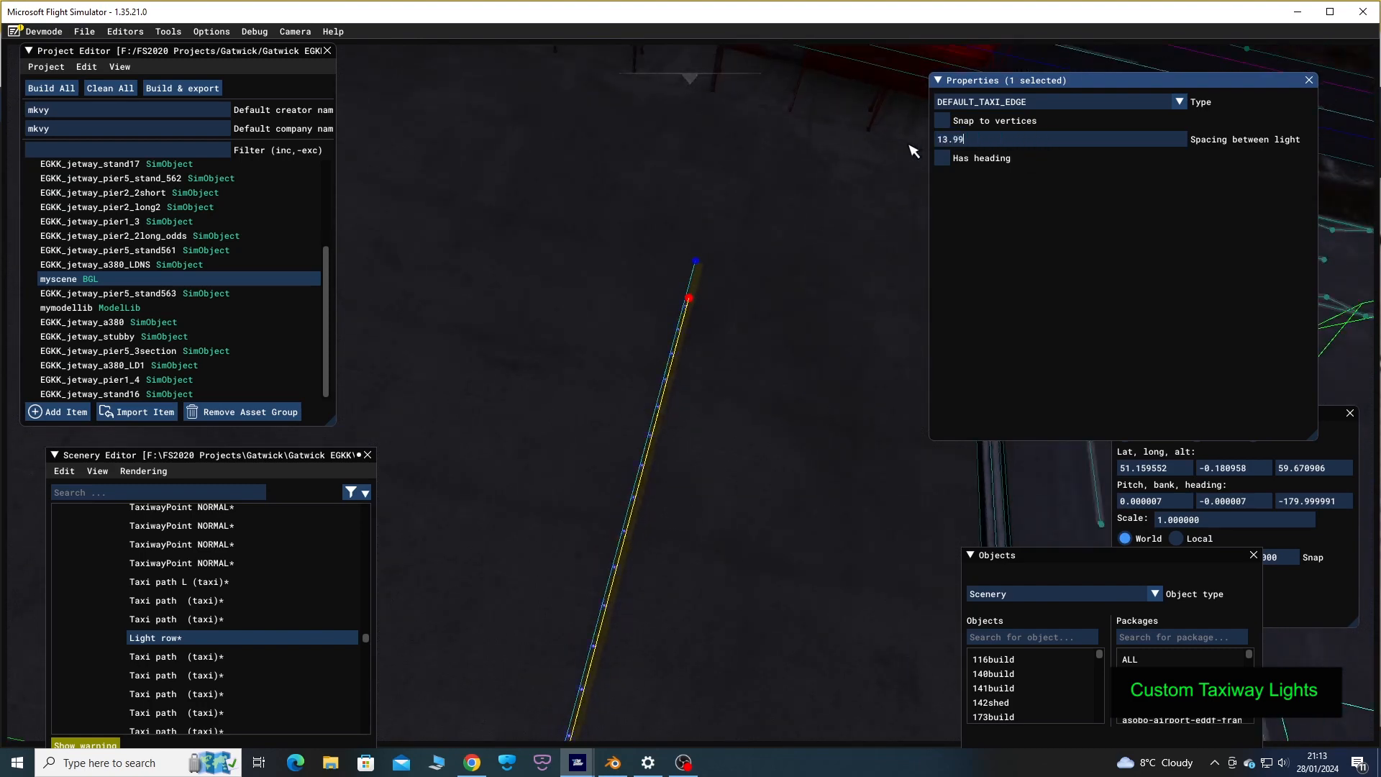
key(Return)
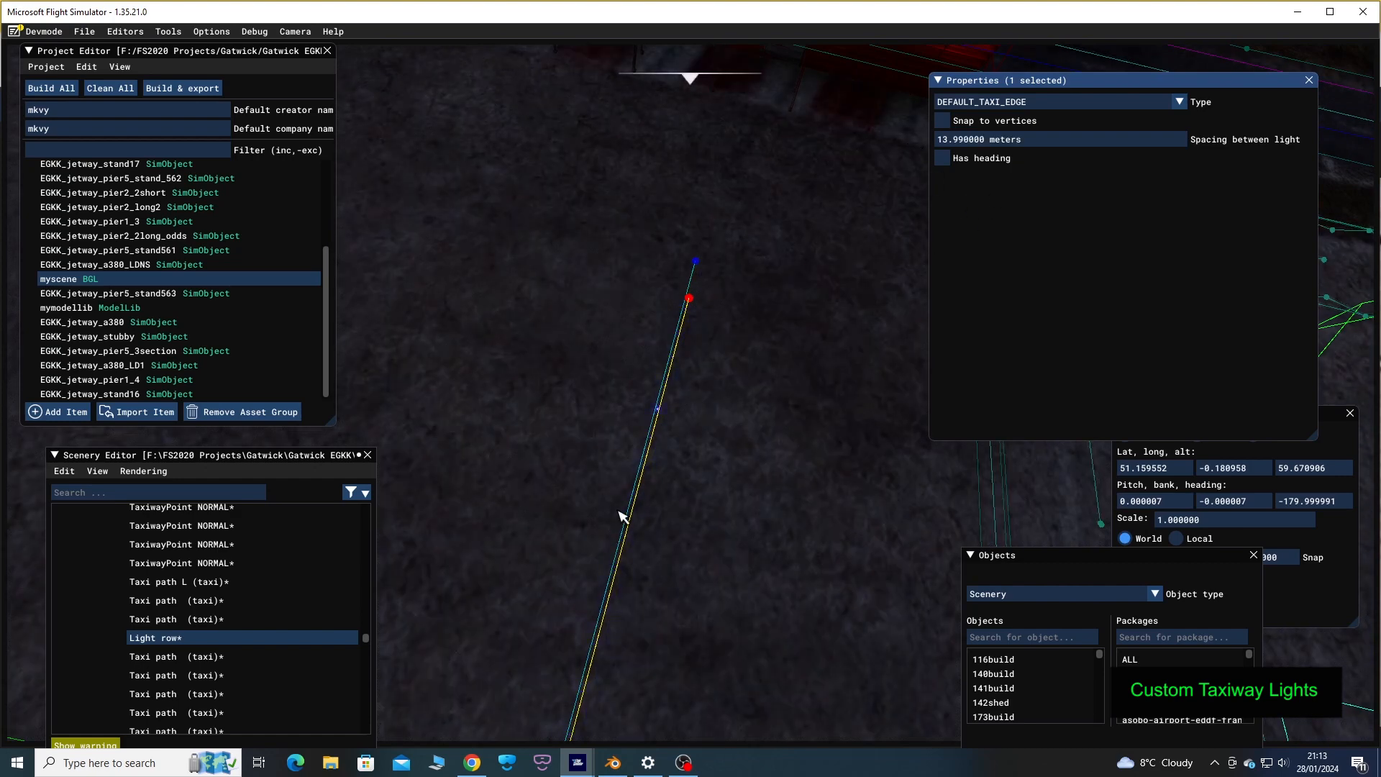
Change the light row's type to the custom Green preset
key(s)
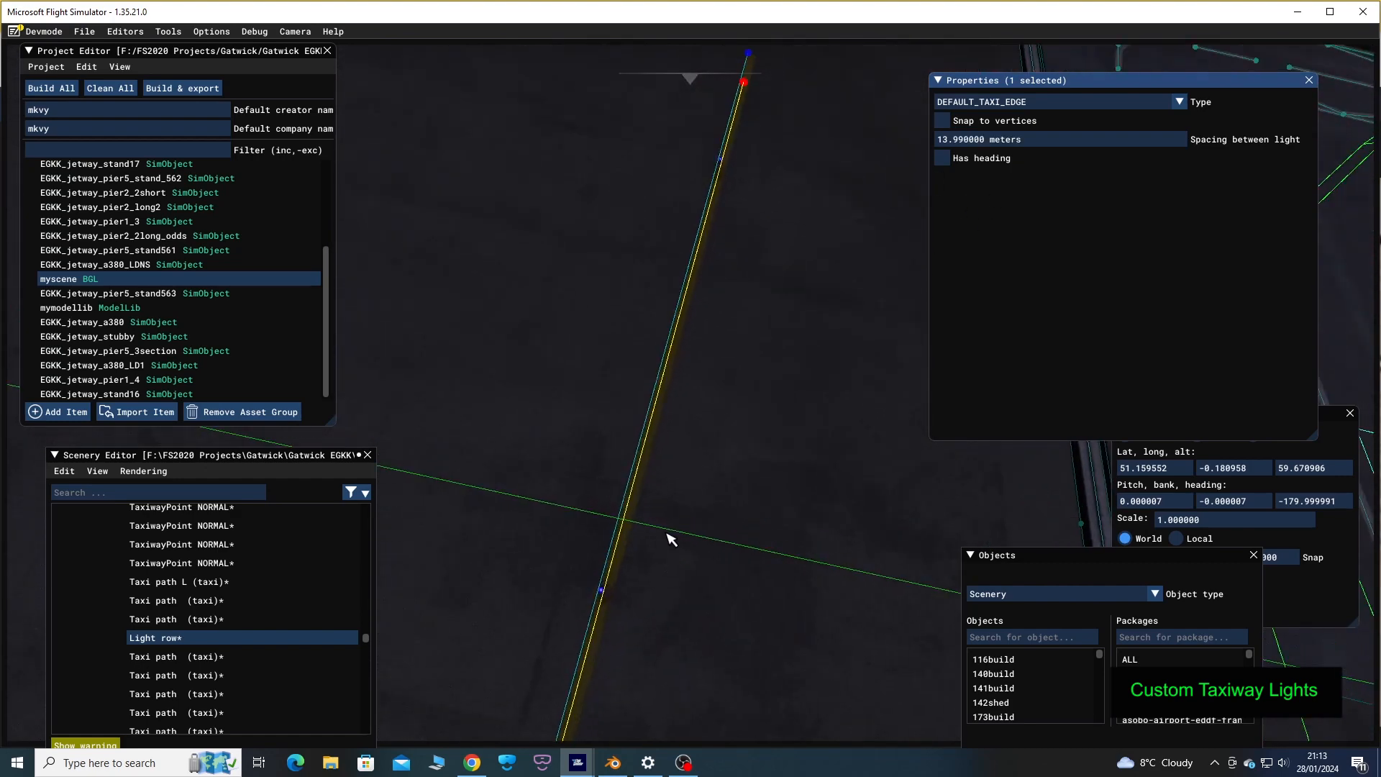
key(s)
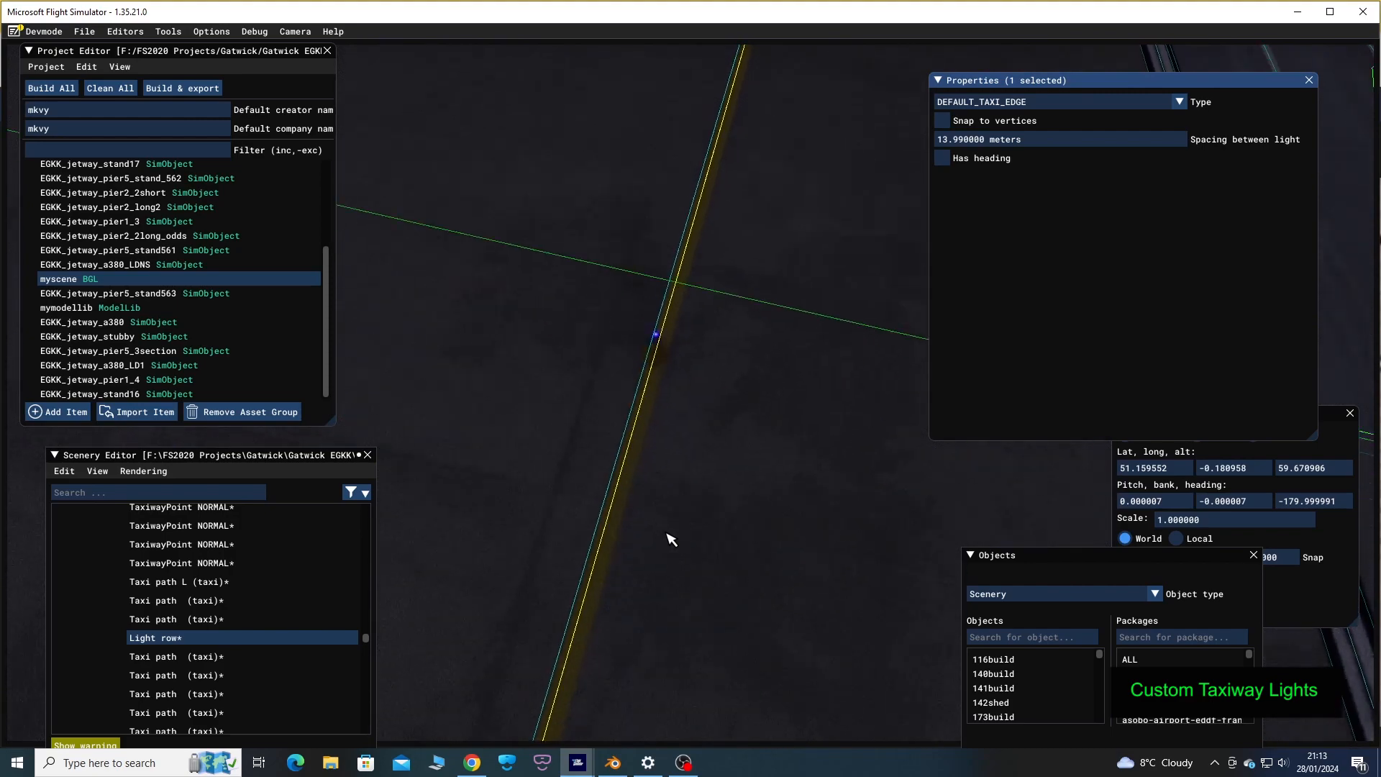
key(a)
key(d)
key(w)
key(f)
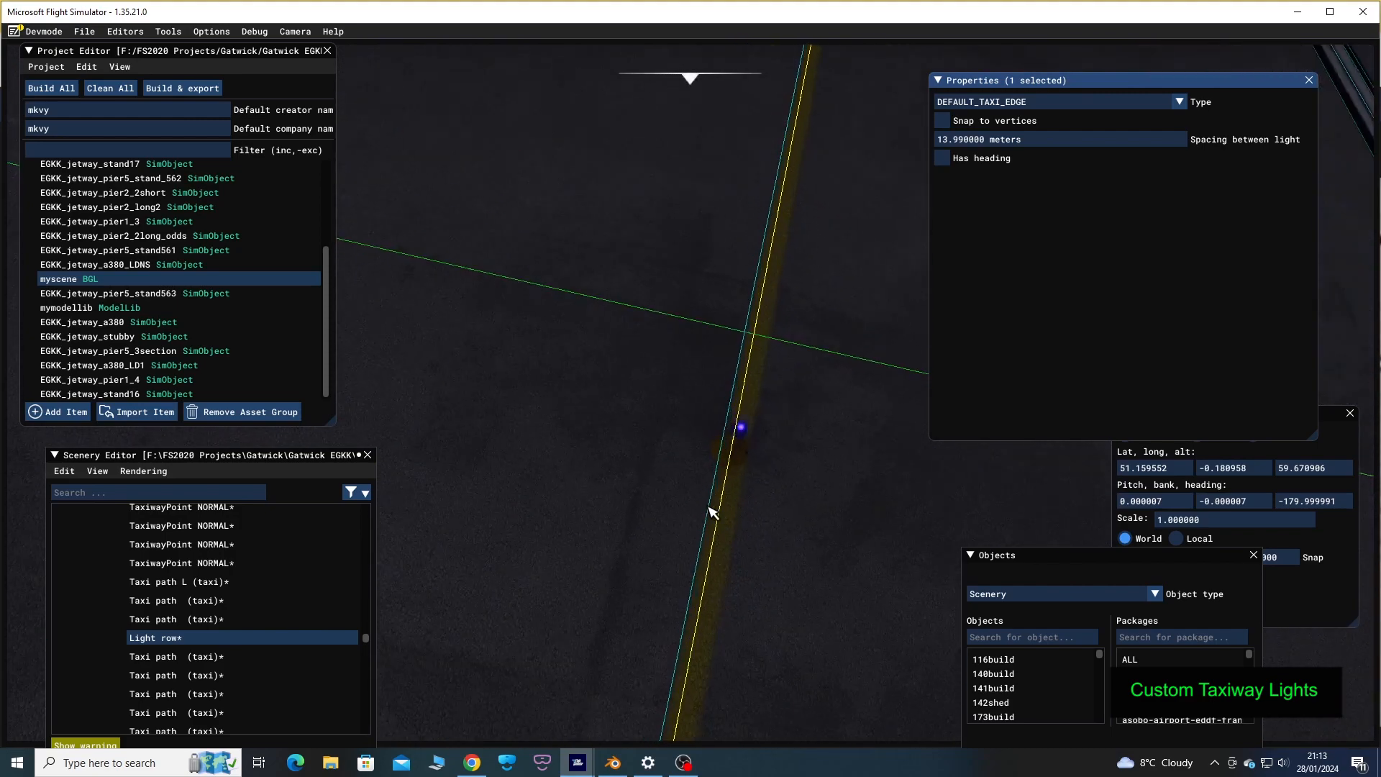
click(1179, 103)
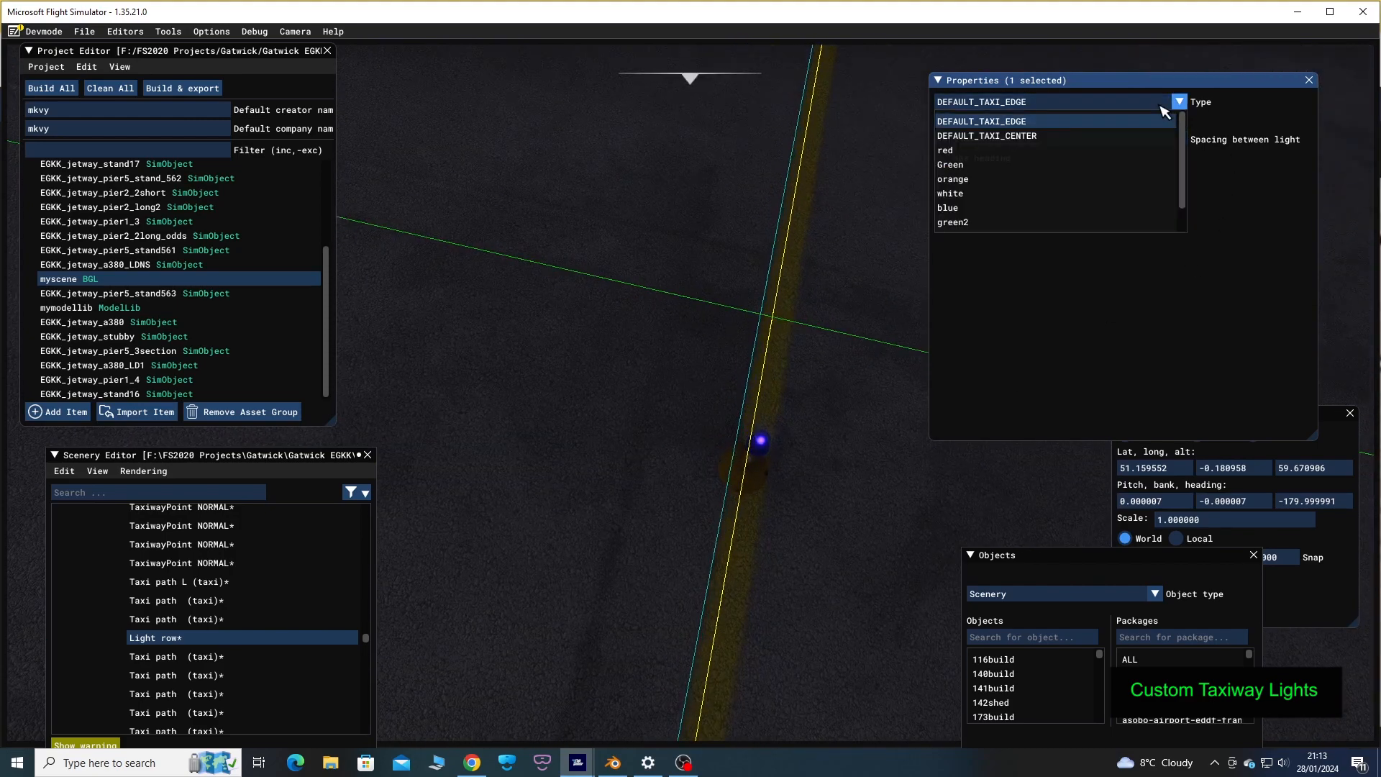
click(965, 167)
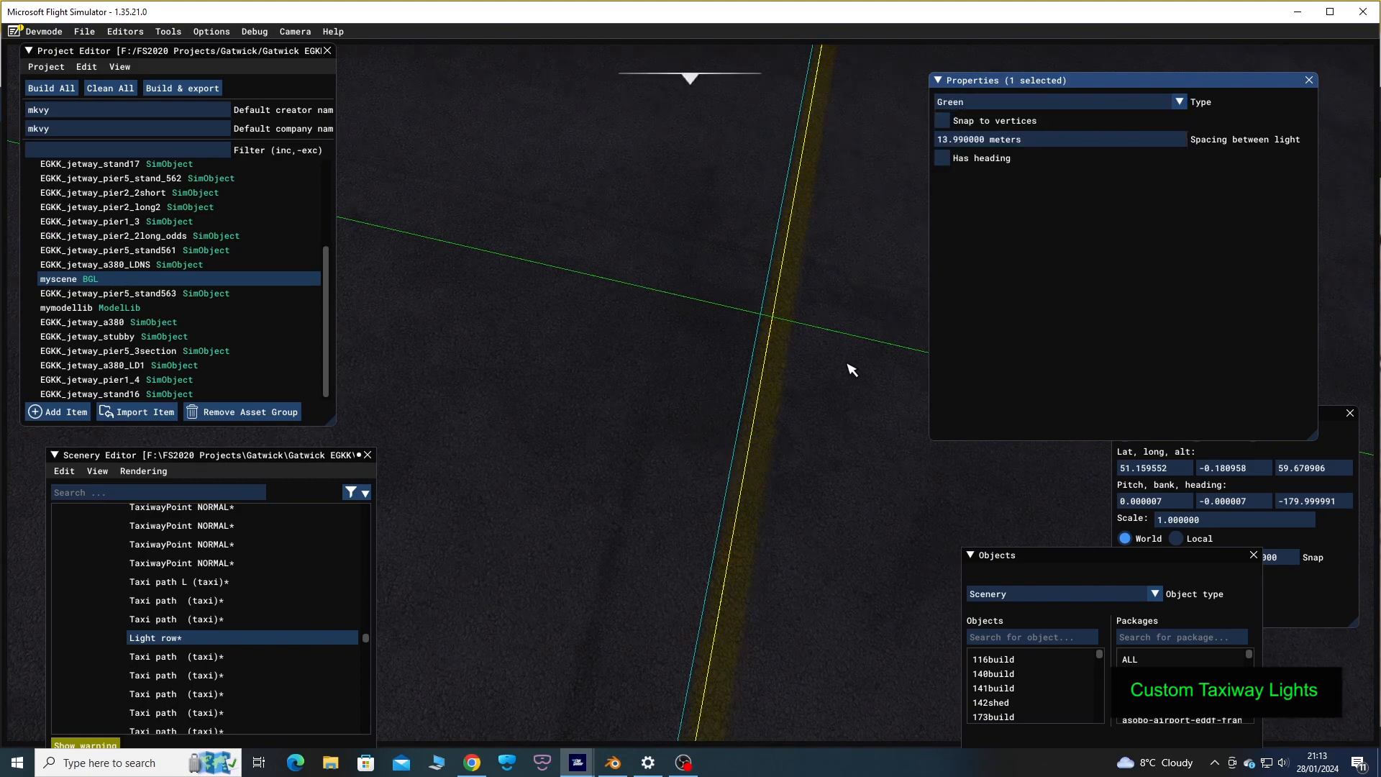
Examine the light fixtures along the yellow taxi line from above, both close up and from a distance
scroll(852, 370, down, 3)
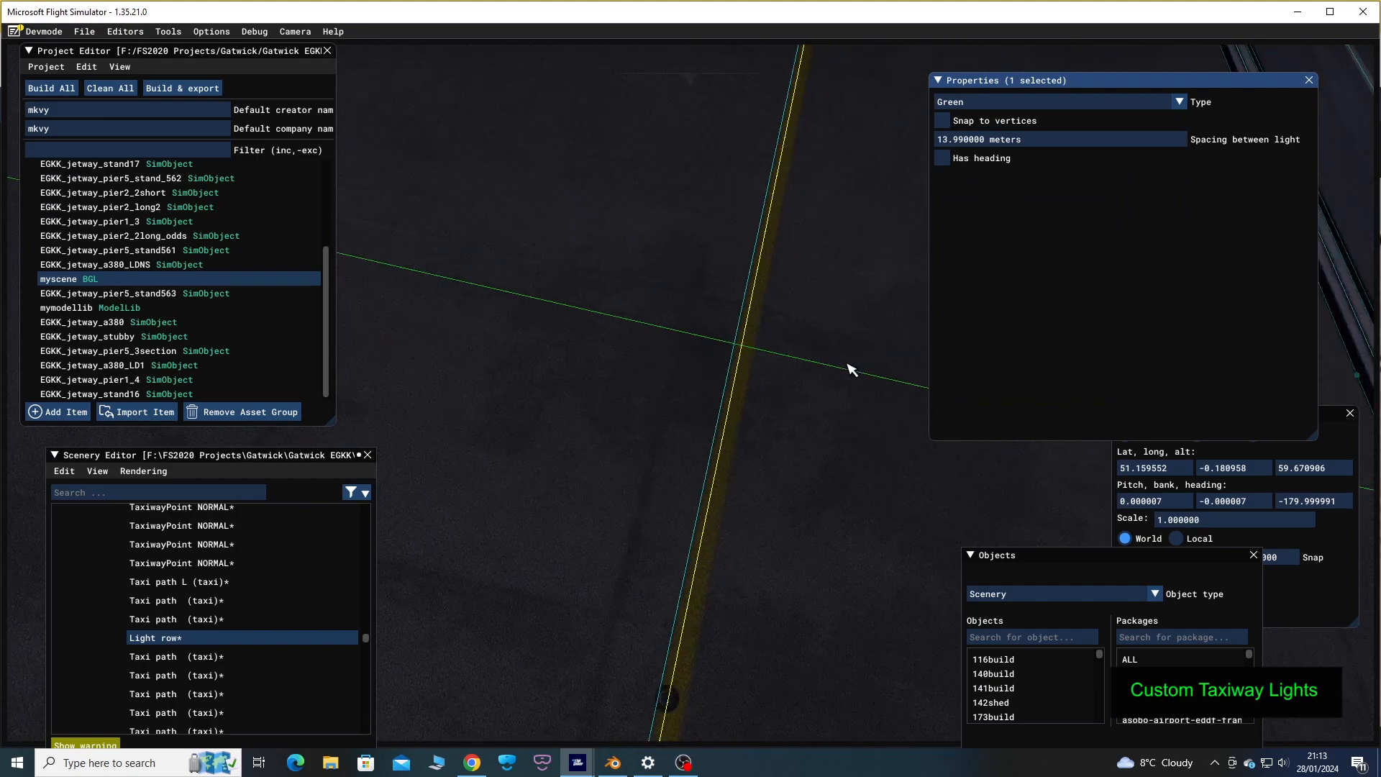
scroll(852, 369, down, 2)
key(s)
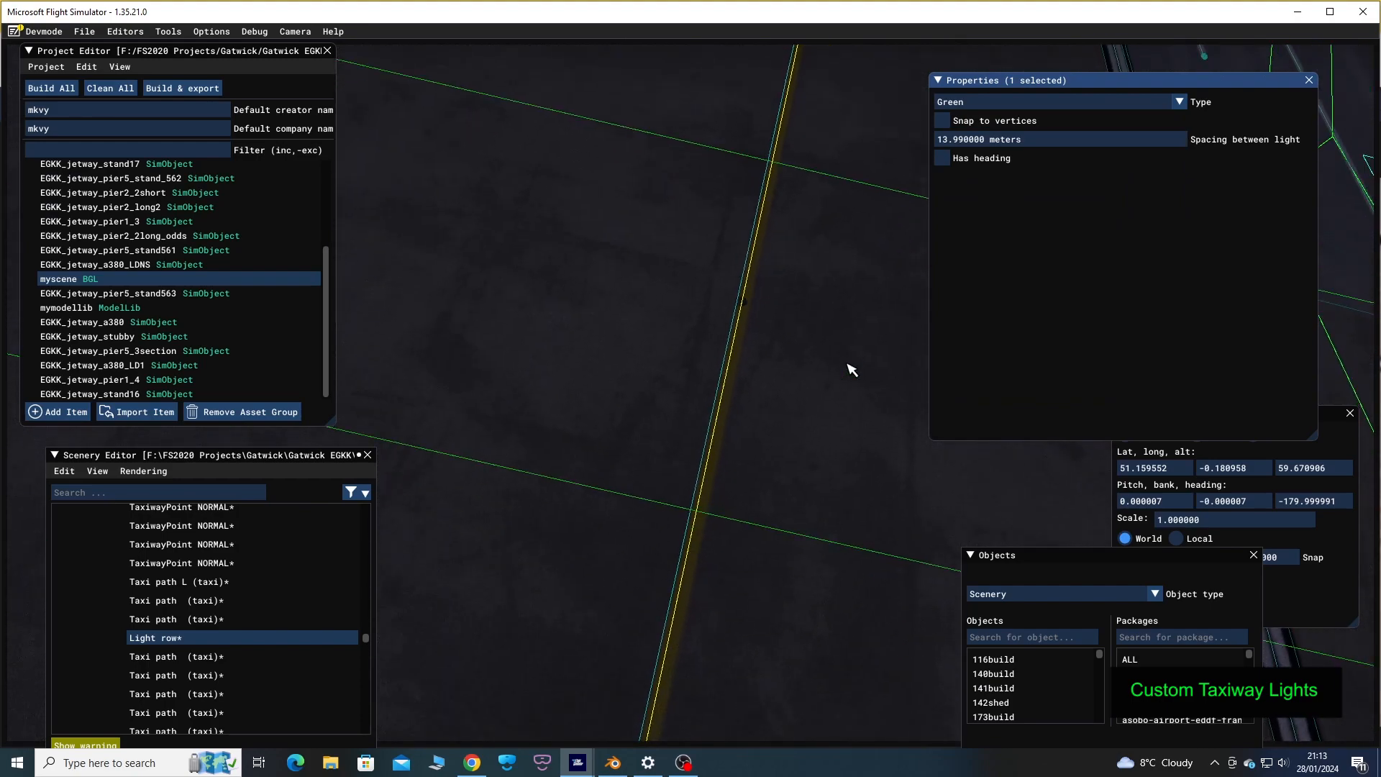
scroll(851, 370, up, 3)
scroll(852, 370, up, 3)
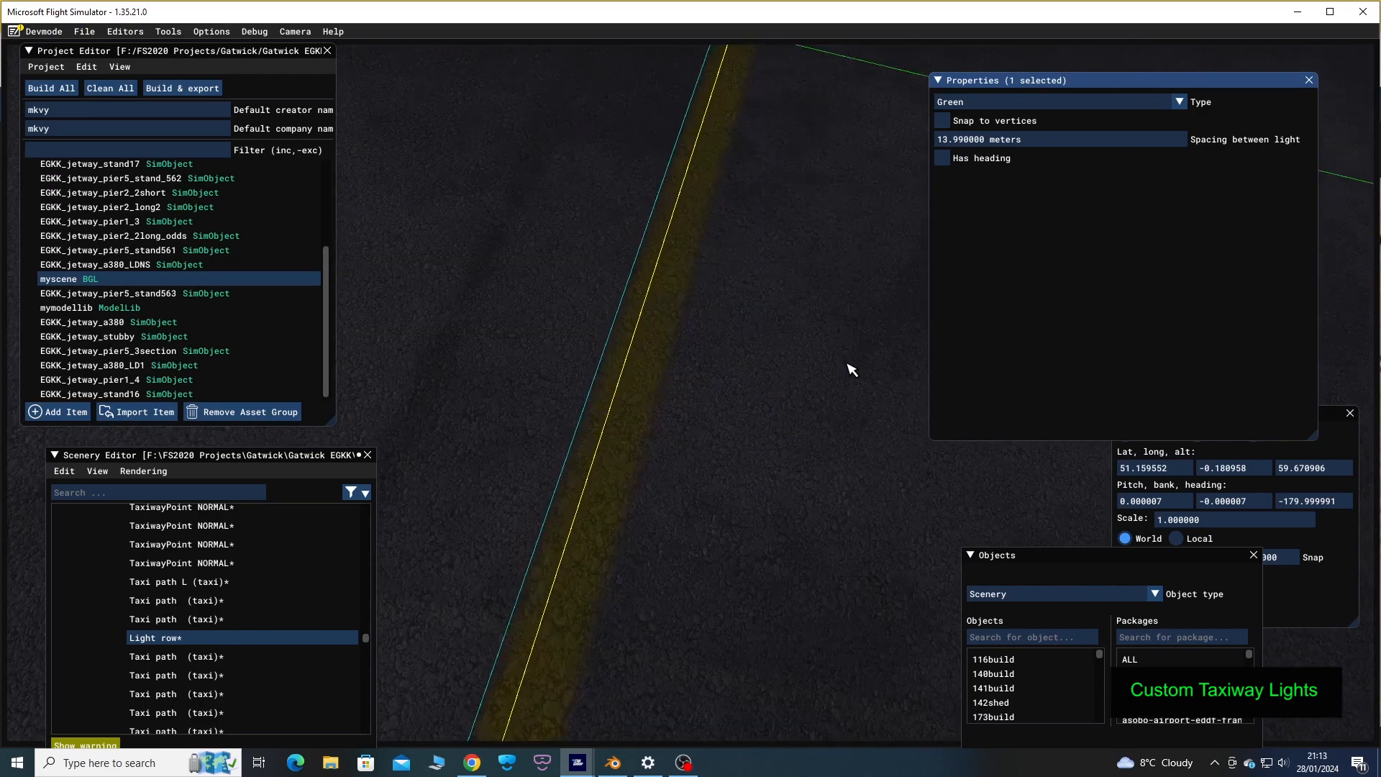
scroll(851, 370, down, 5)
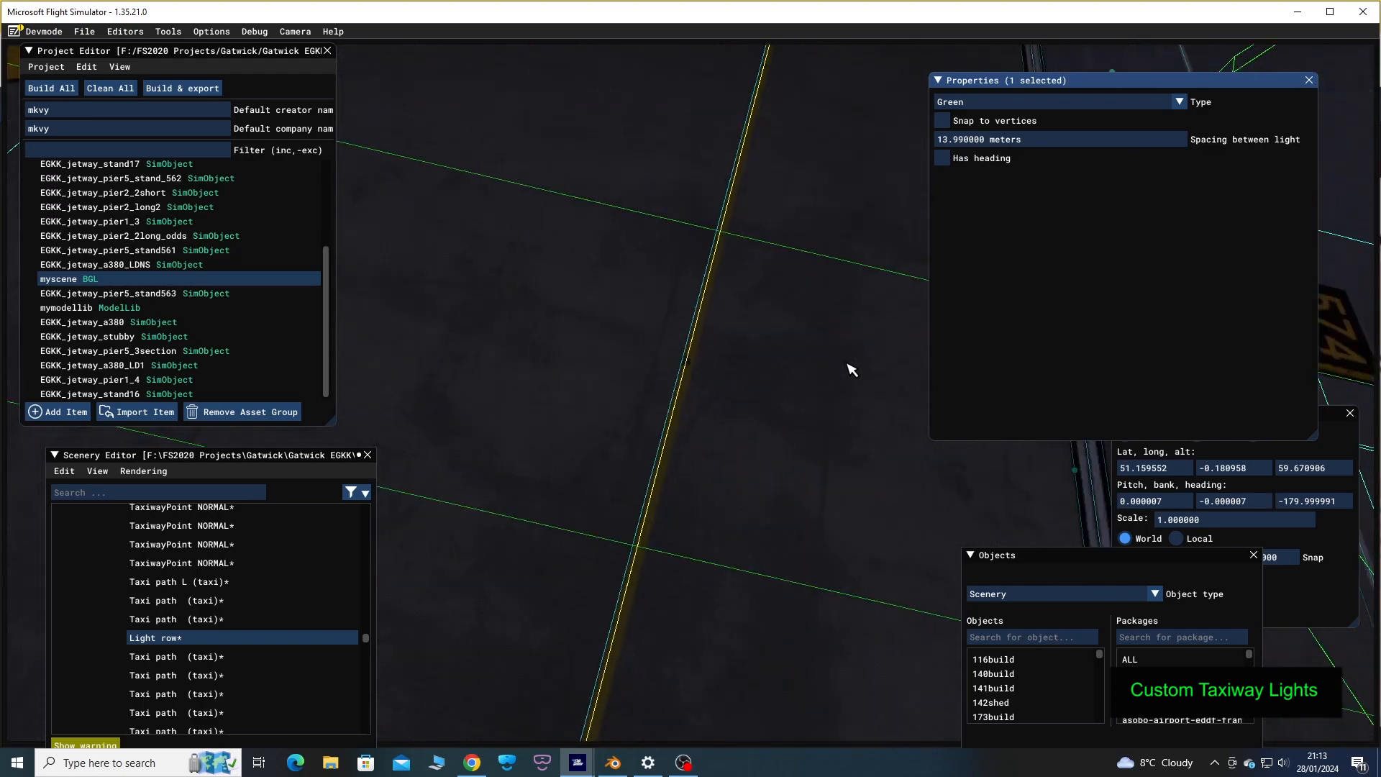
scroll(851, 370, down, 4)
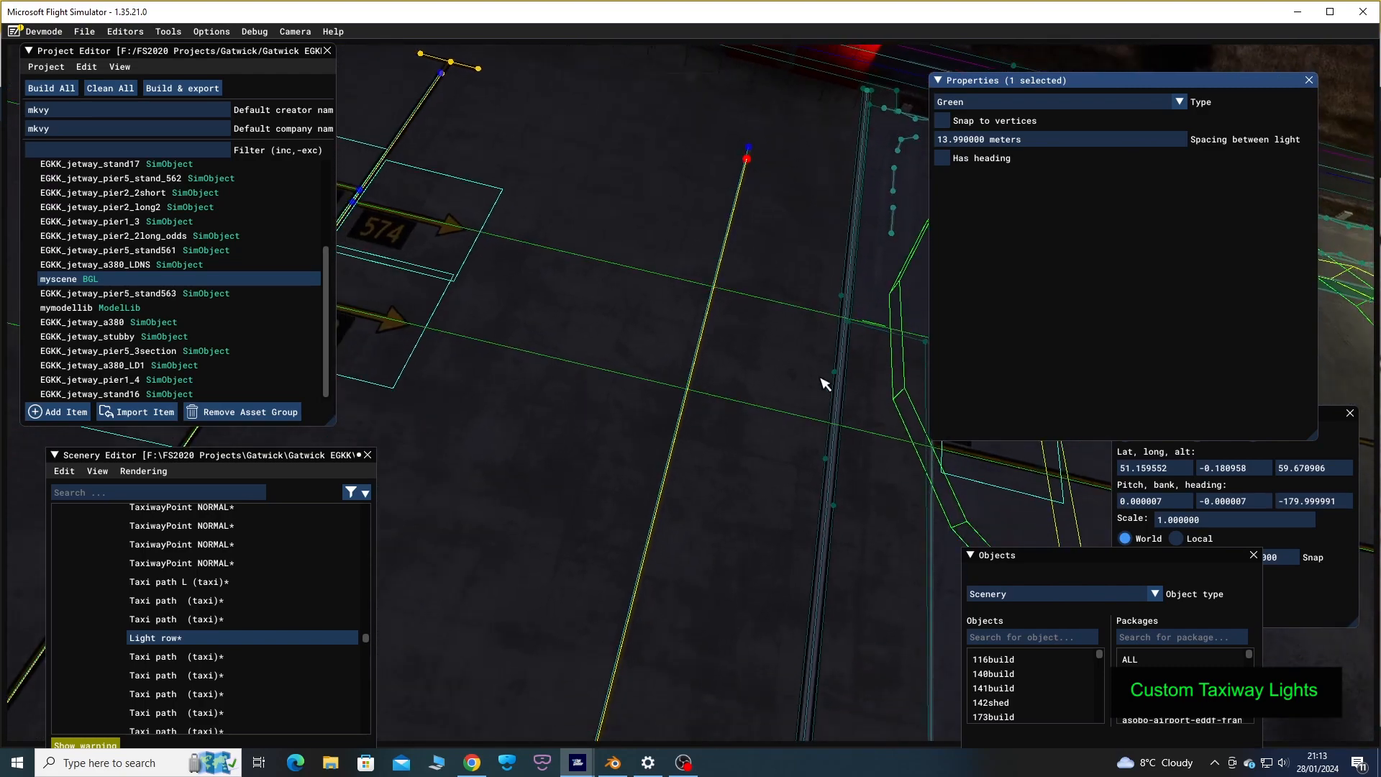
key(s)
scroll(810, 396, up, 4)
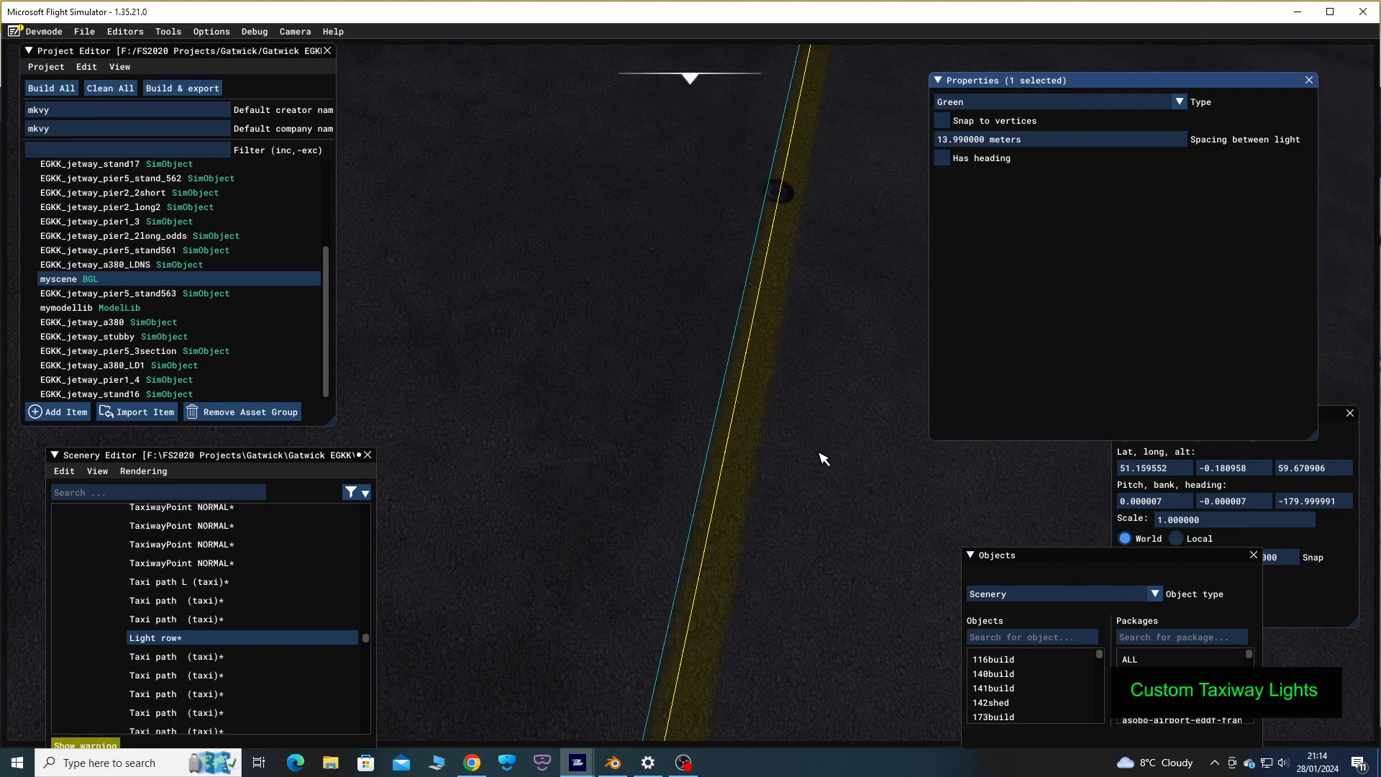
Examine one light fixture on the yellow taxi line at ground level from the front and from the opposite side
right_drag(818, 454, 834, 217)
scroll(804, 462, down, 4)
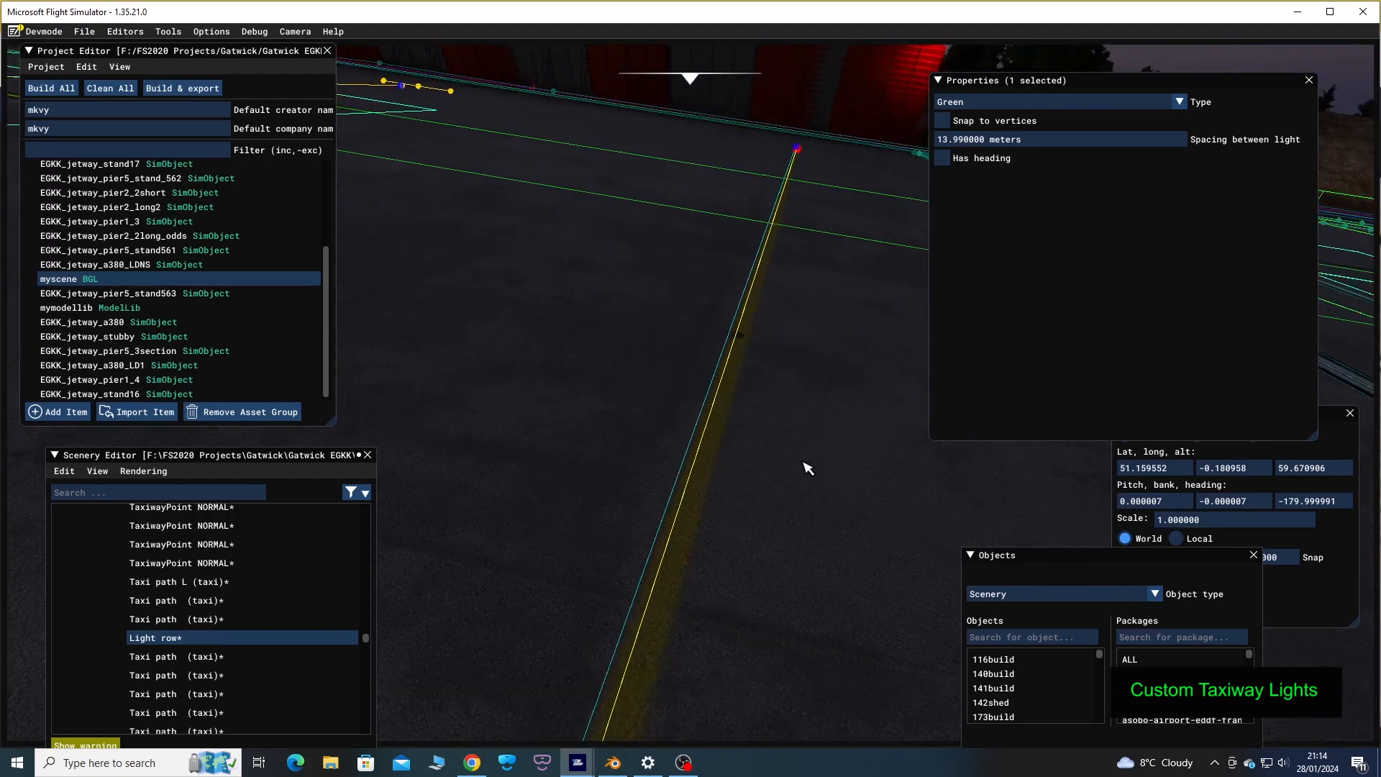
key(a)
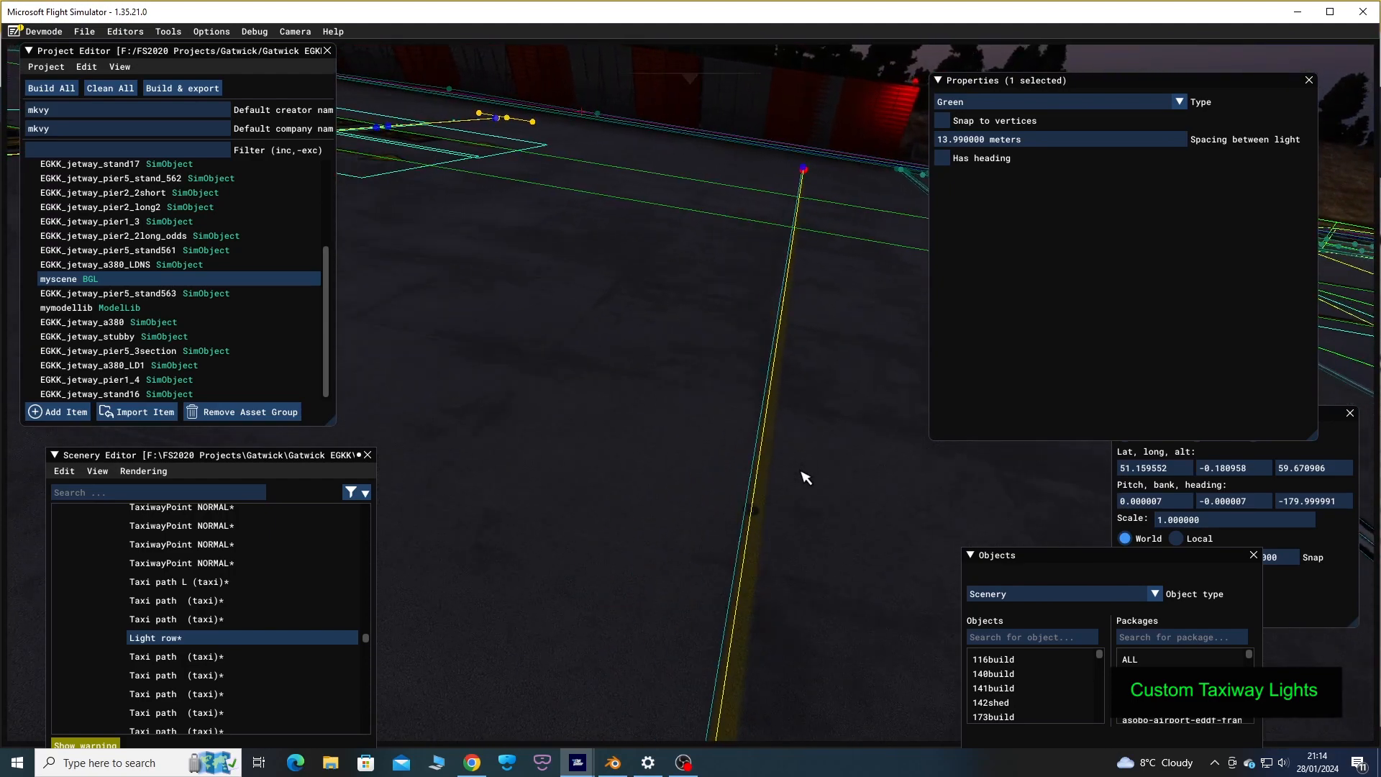
key(s)
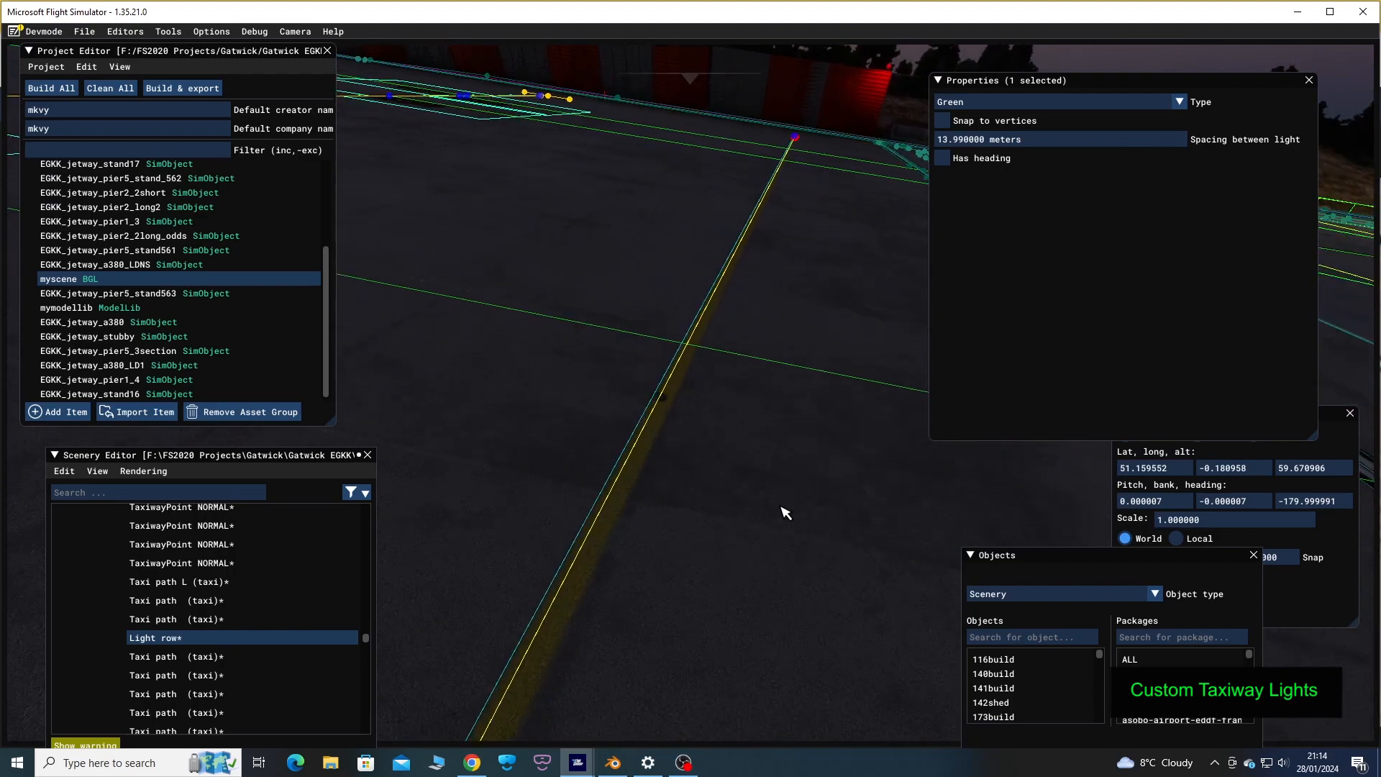
key(w)
key(a)
key(w)
key(d)
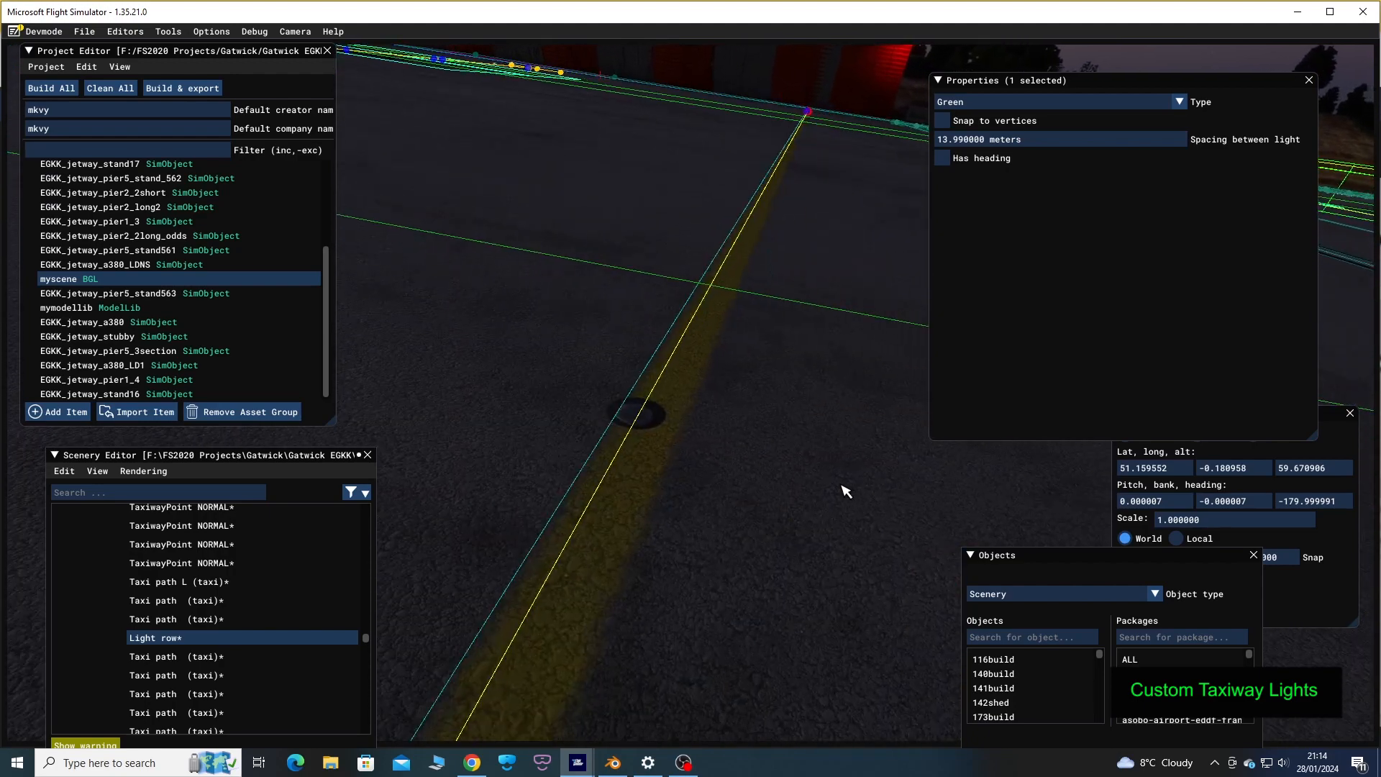
right_drag(879, 480, 604, 456)
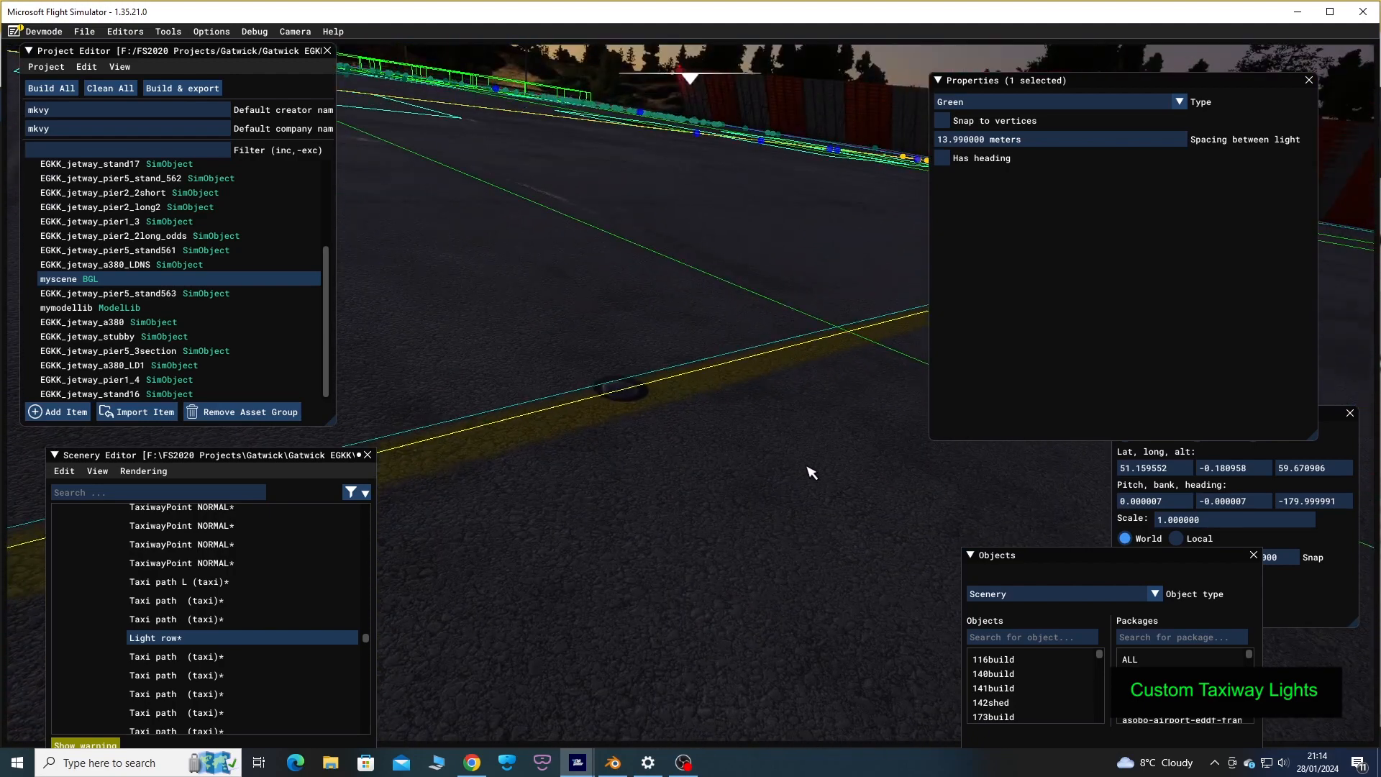
middle_drag(827, 469, 561, 468)
mouse_move(749, 483)
middle_down()
mouse_move(603, 505)
mouse_move(446, 476)
middle_up()
mouse_move(869, 424)
middle_down()
mouse_move(779, 421)
mouse_move(806, 432)
middle_up()
middle_drag(784, 530, 752, 527)
scroll(727, 518, up, 1)
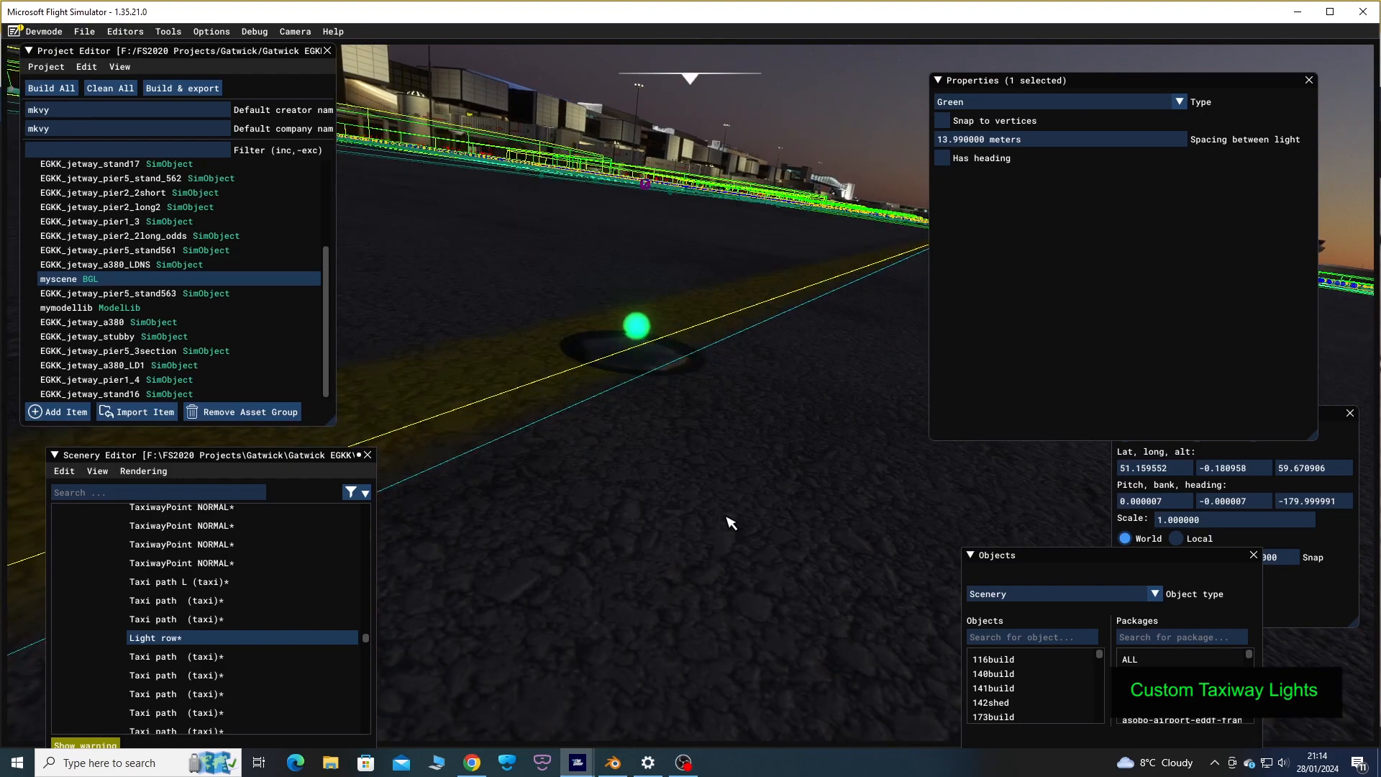
scroll(730, 523, down, 1)
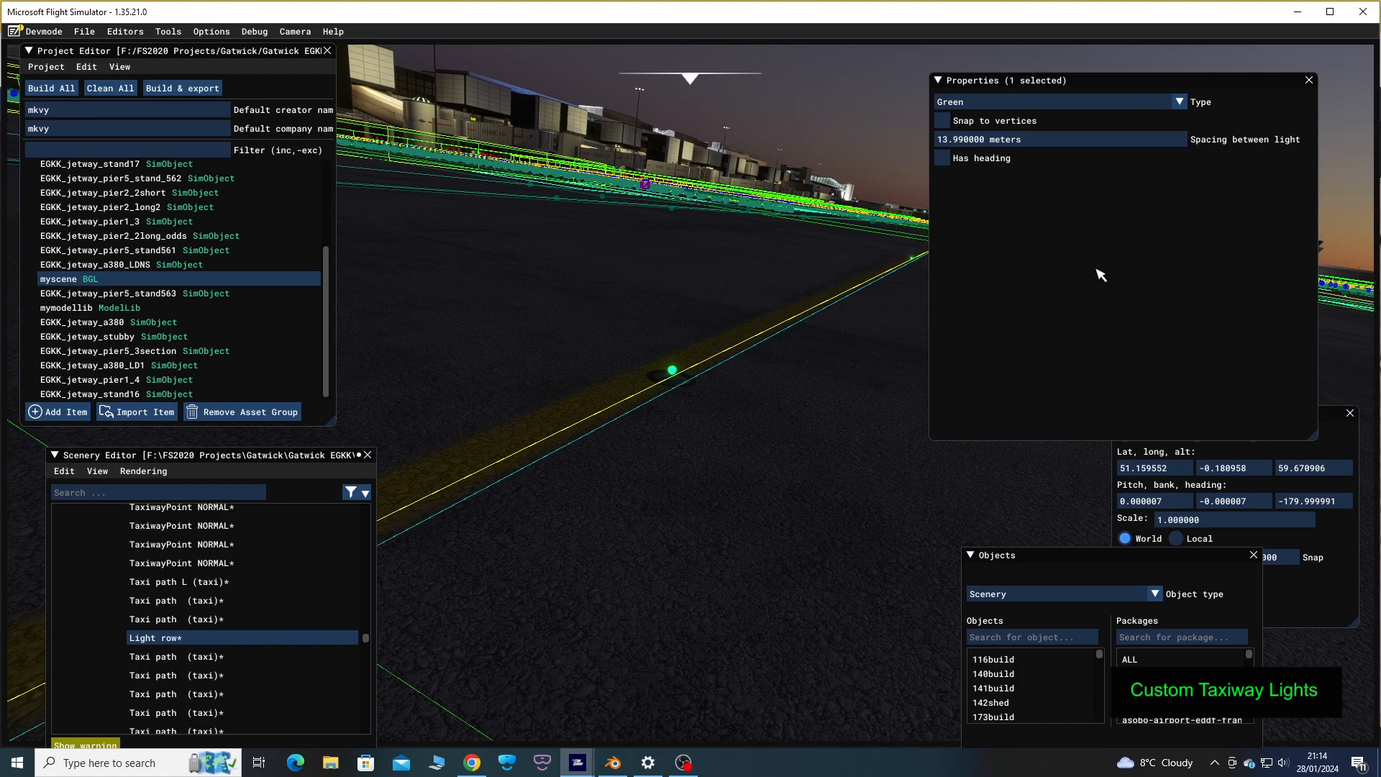
Search the scenery objects for "airport", select Airport EGKK (London Gatwick Airport), and examine its red and Green light presets
click(108, 495)
text(air)
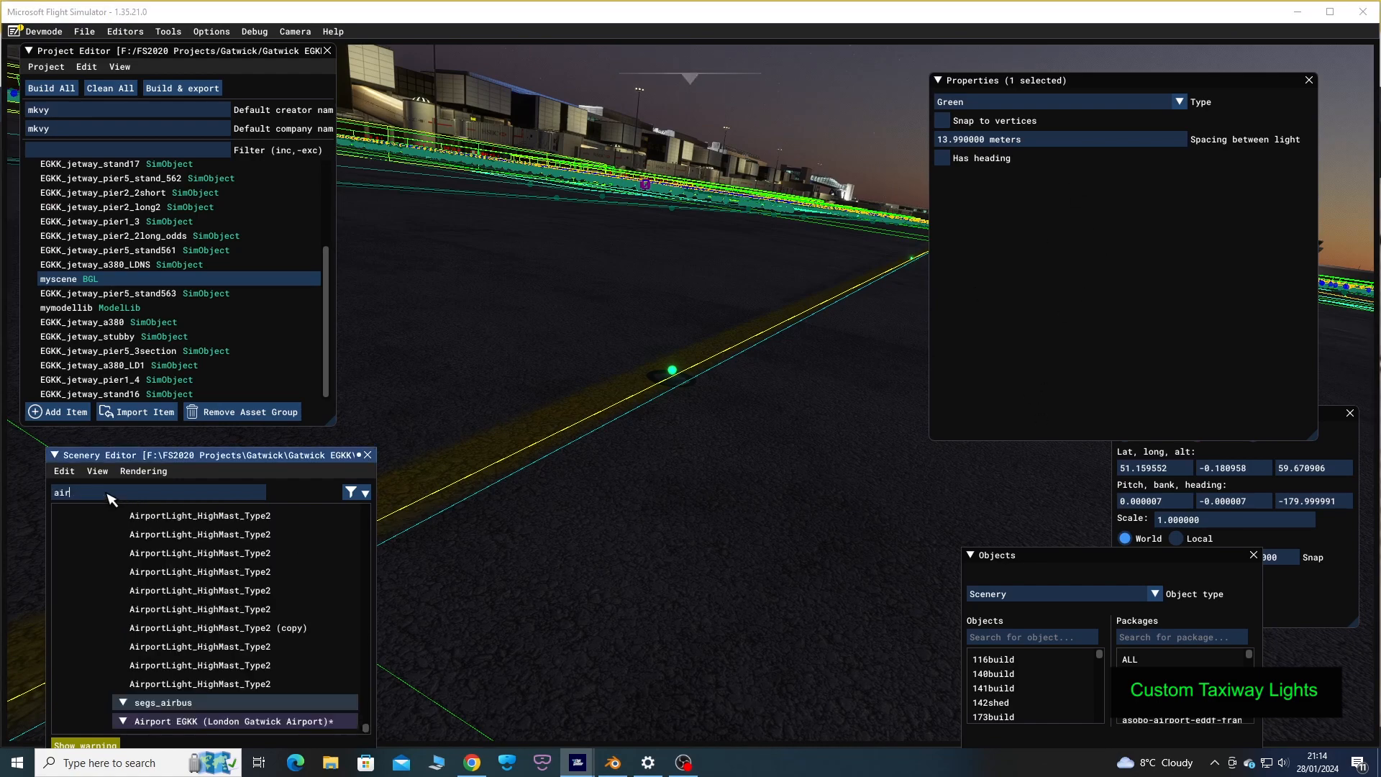
text(port)
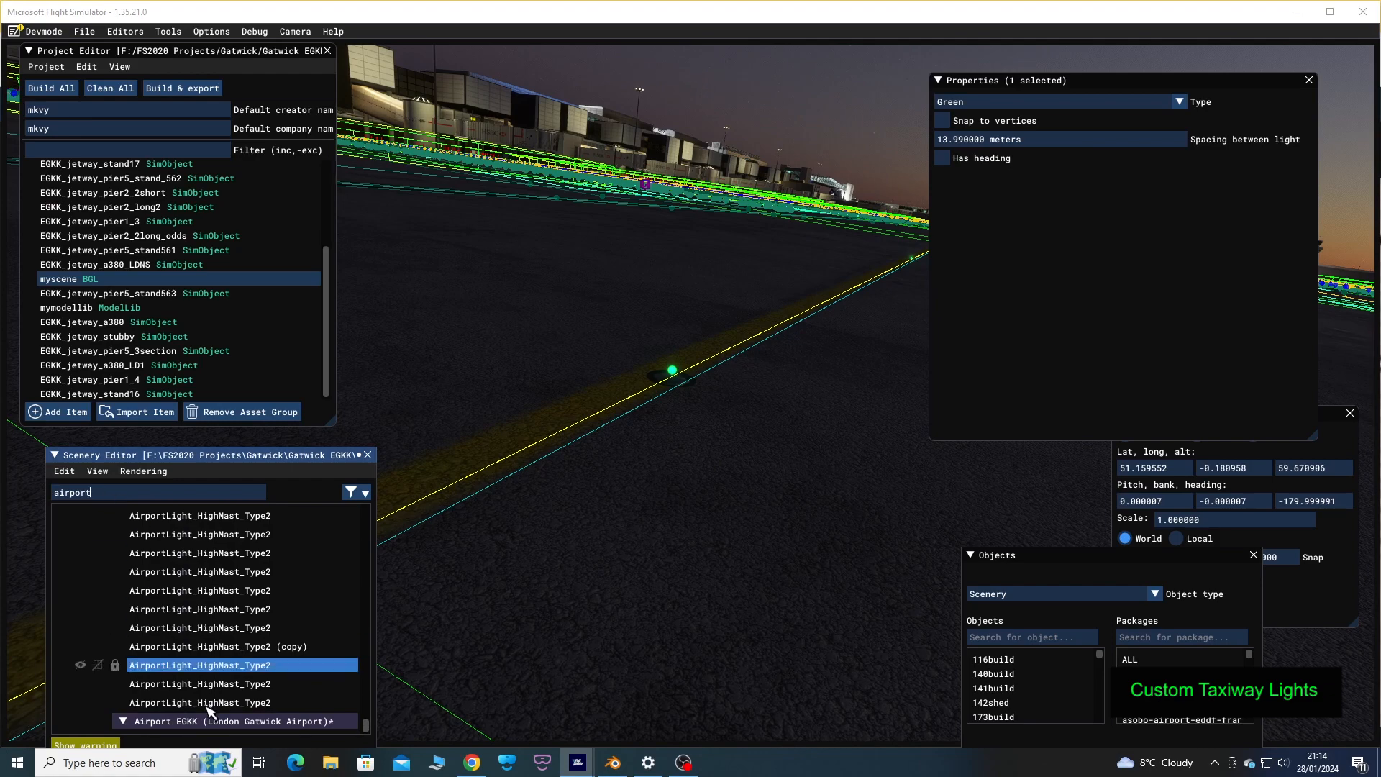
click(209, 721)
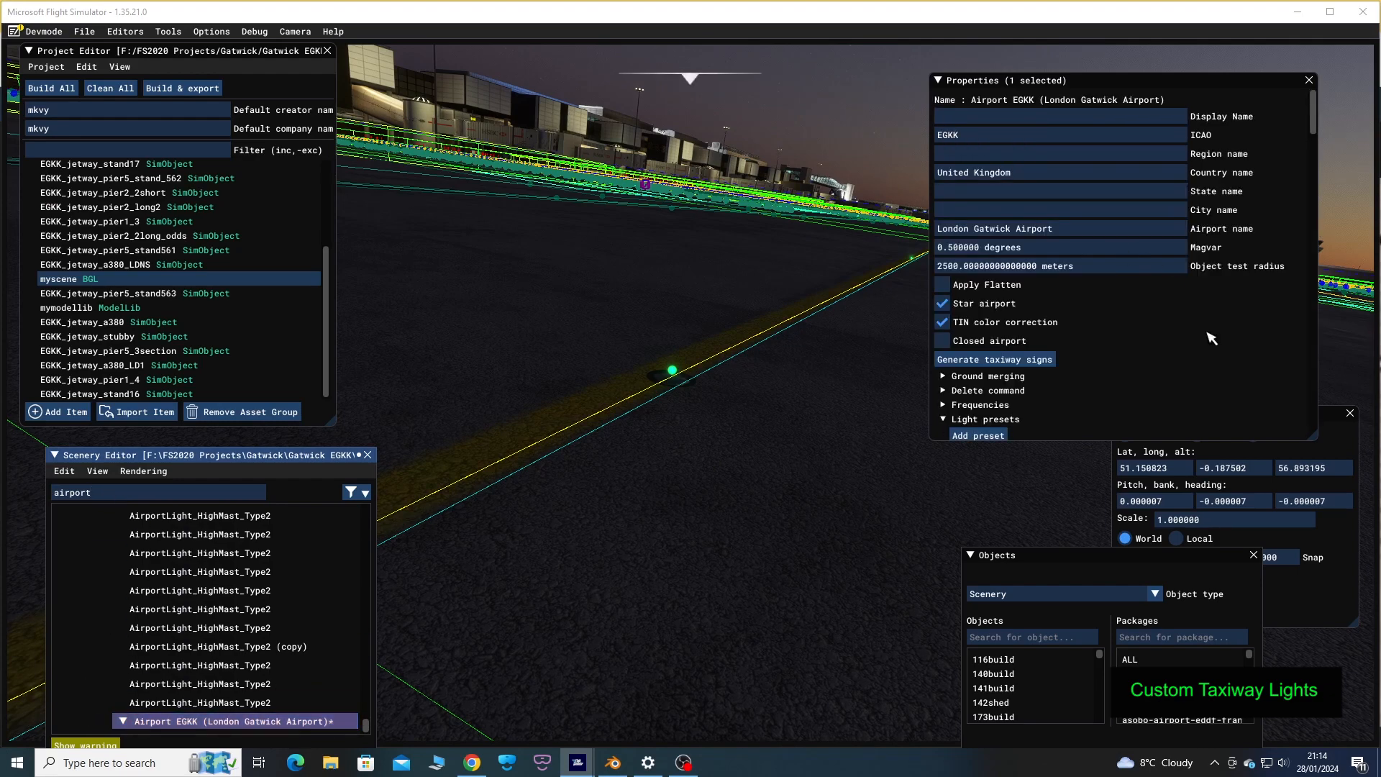
scroll(1196, 365, down, 3)
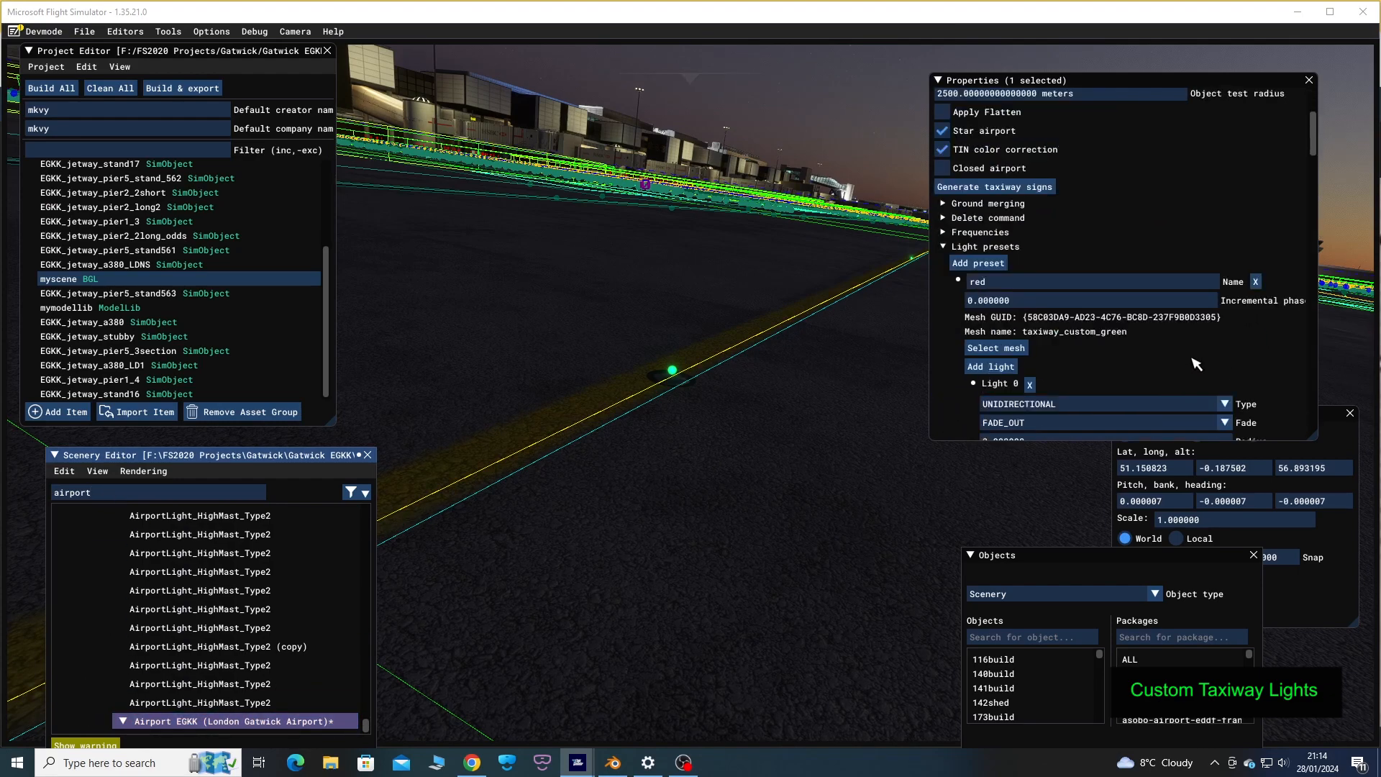
scroll(1196, 365, down, 3)
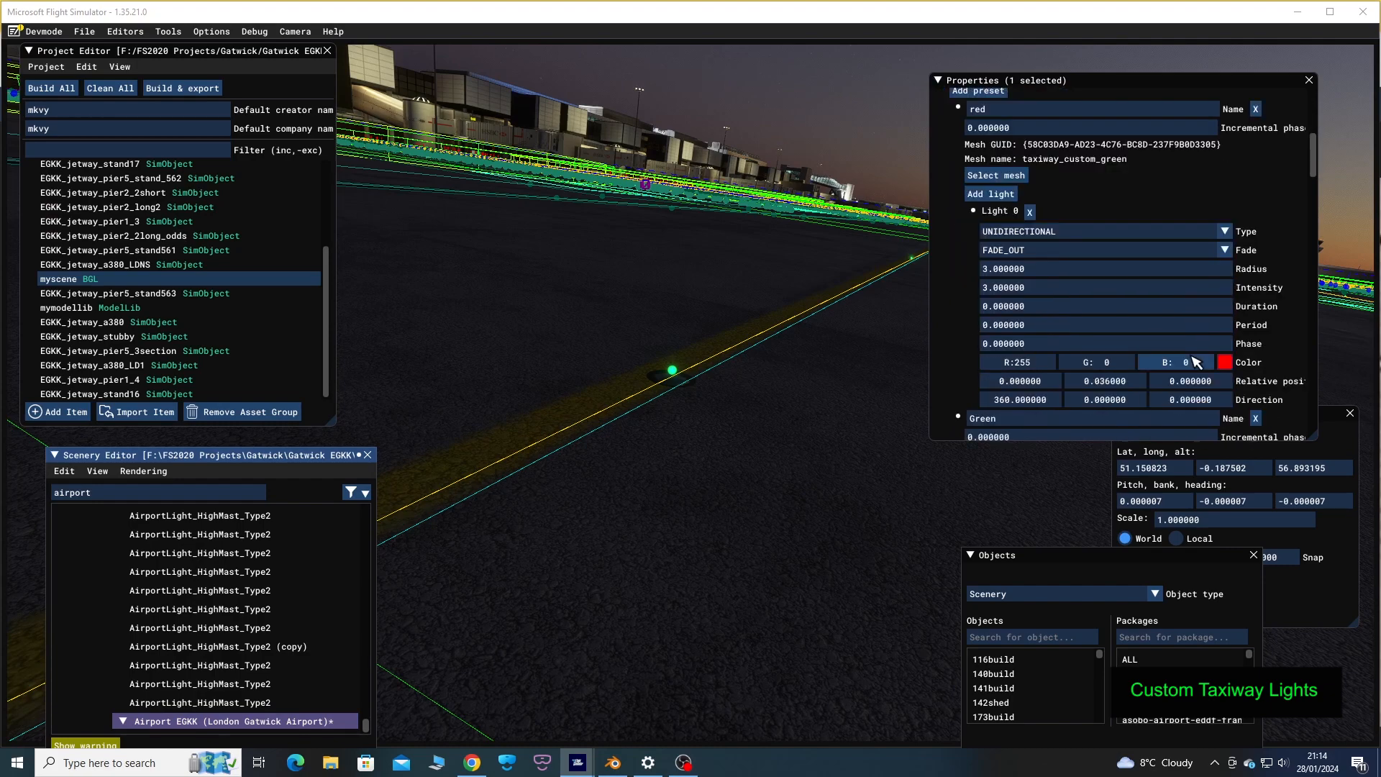
scroll(1274, 291, down, 6)
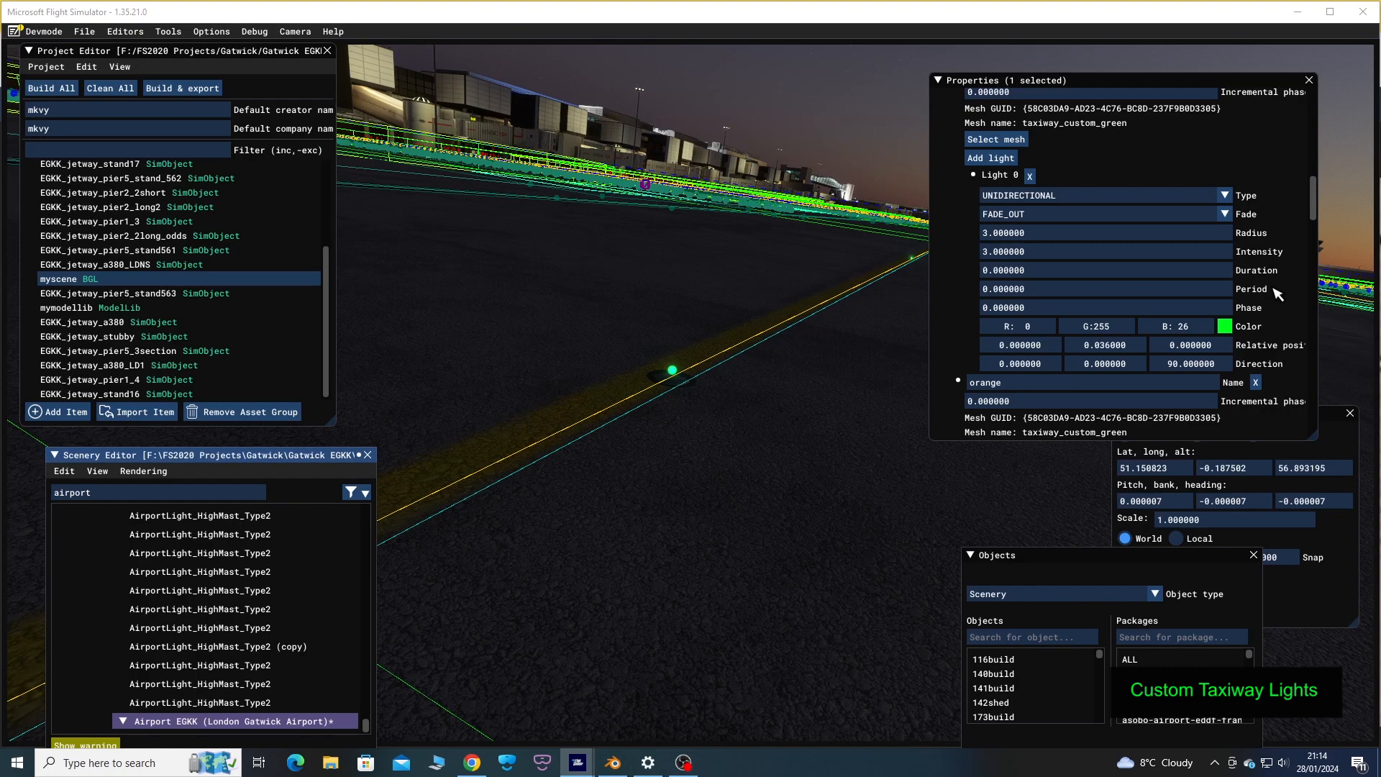
Set the vertical relative position of the Green preset's light to 0.05
scroll(1276, 293, up, 1)
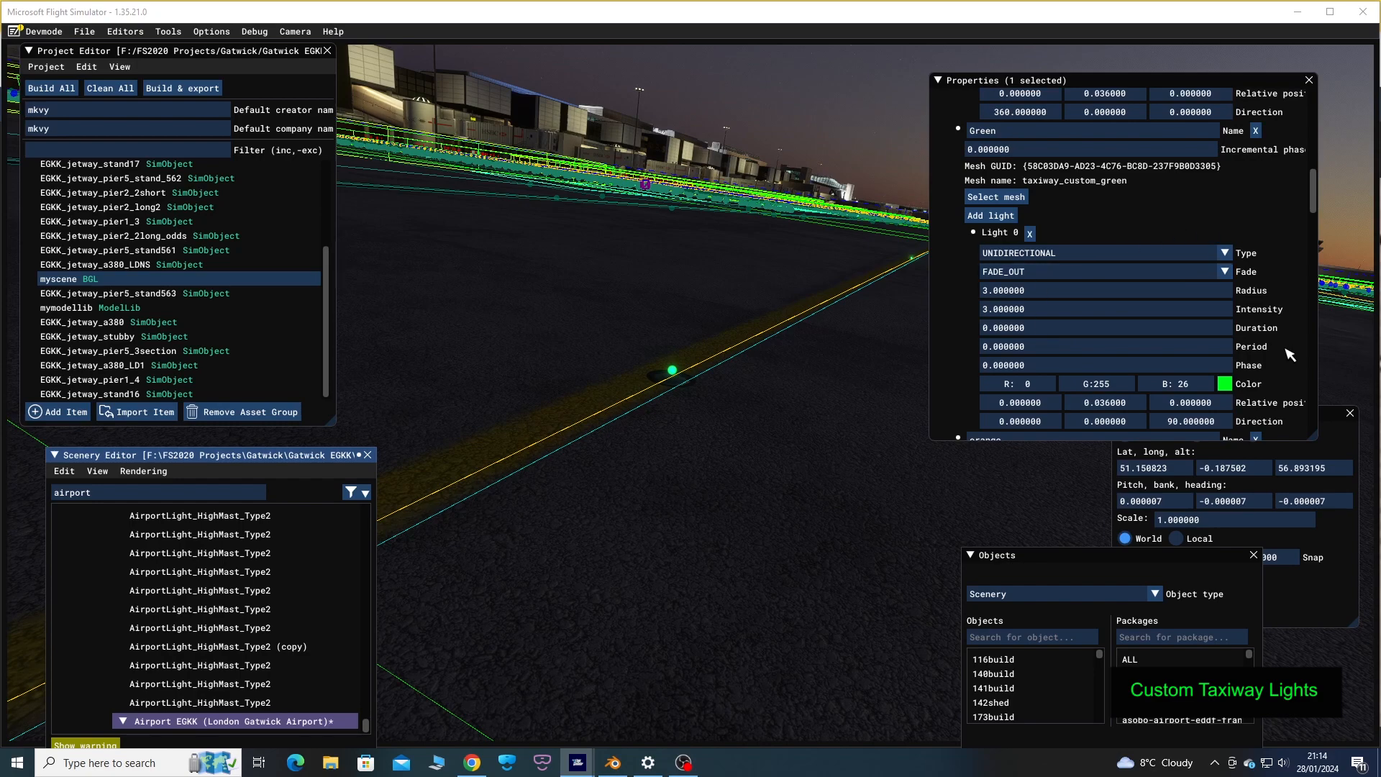
scroll(1291, 369, down, 1)
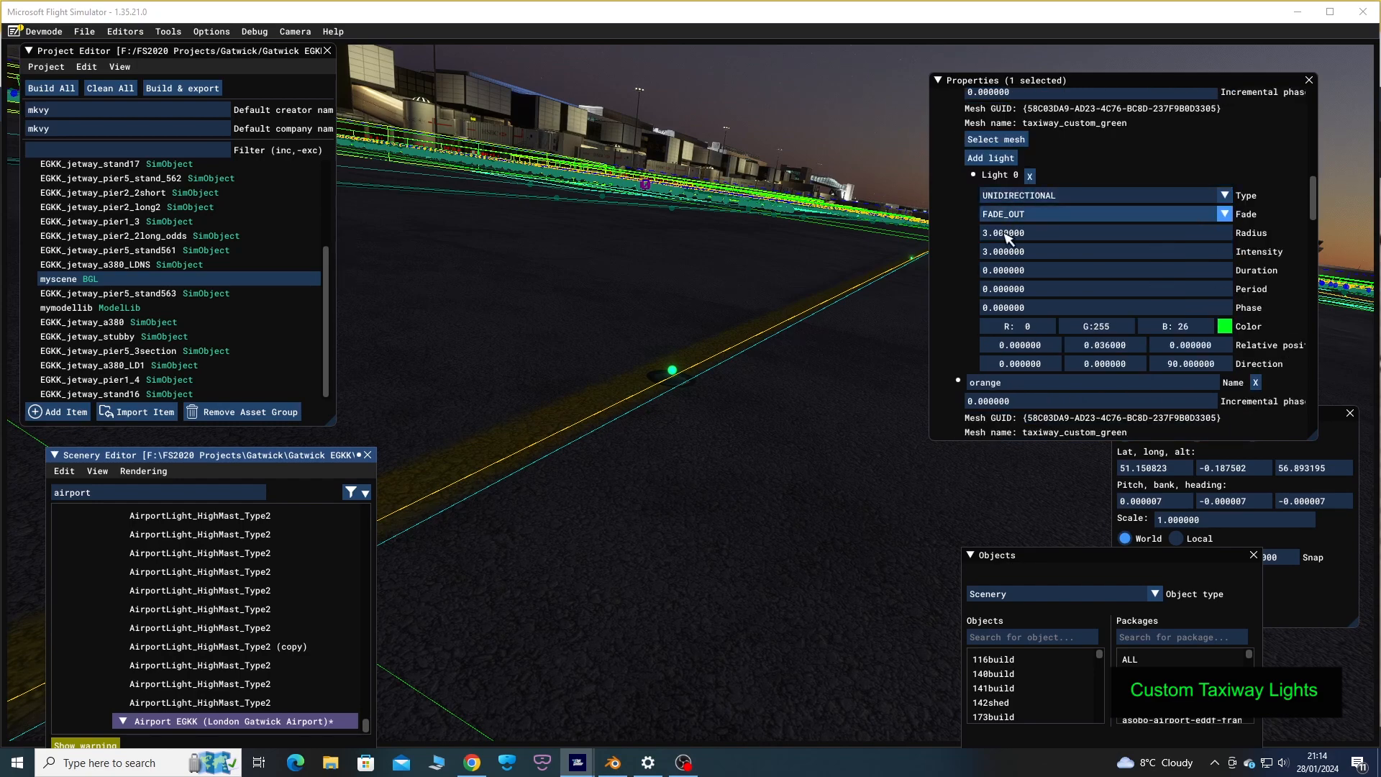
double_click(1105, 345)
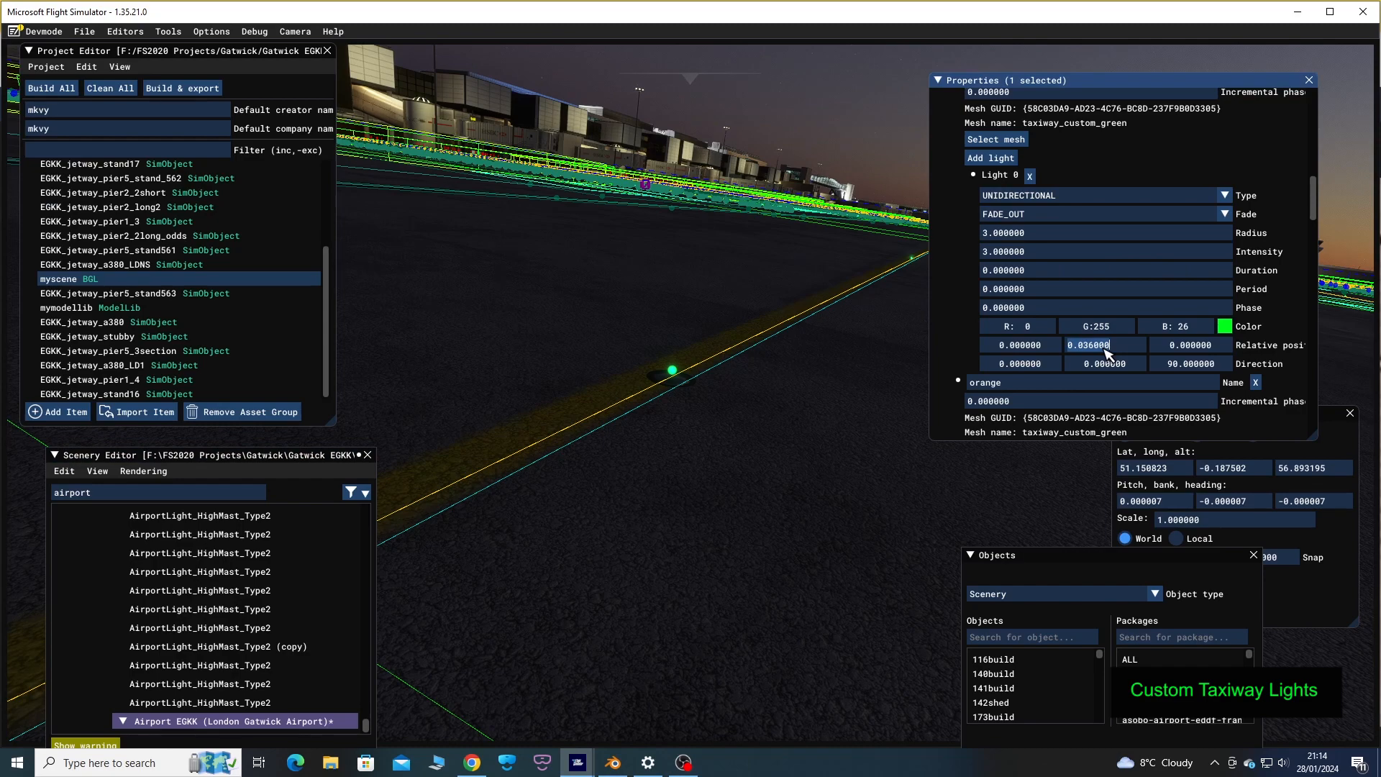
text(.05)
key(Return)
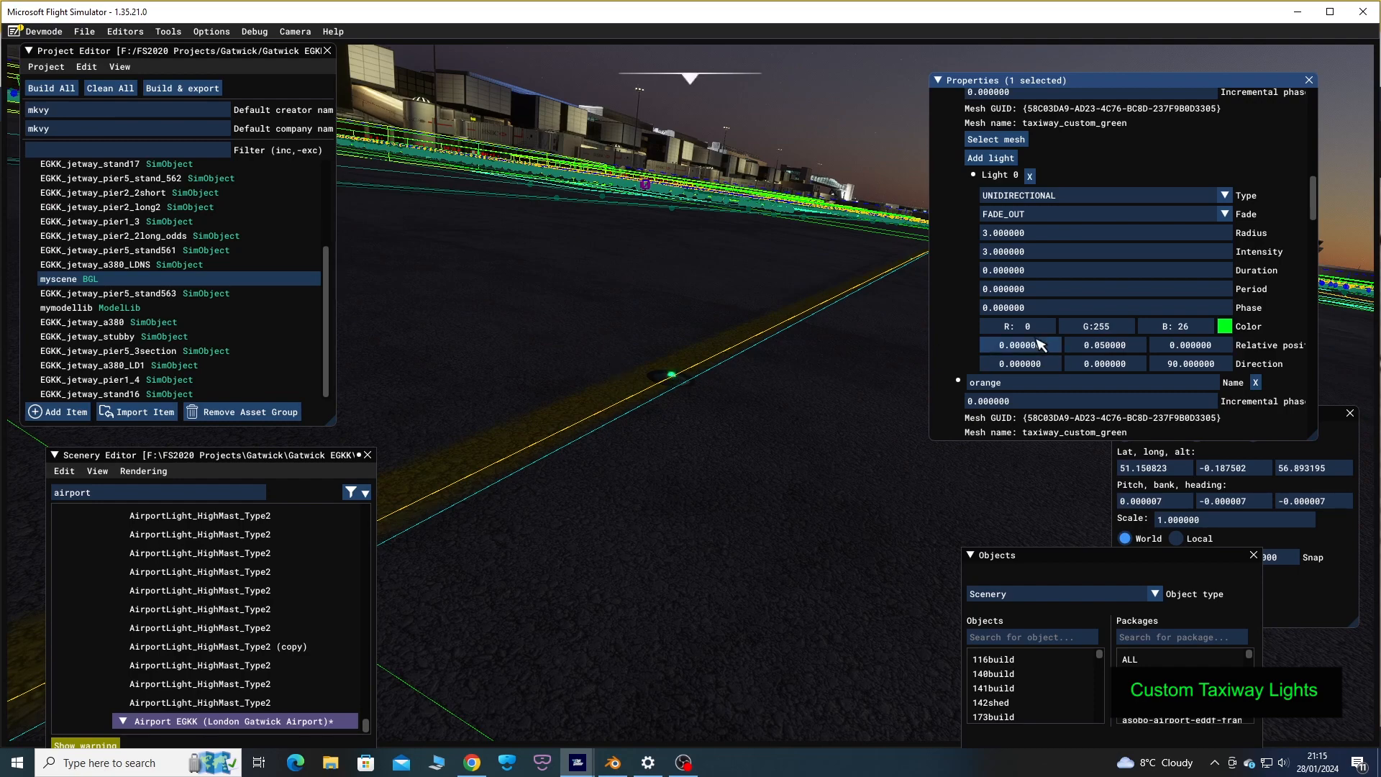
Set the vertical relative position of the Green preset's light to 0.036 and check the fixture up close and from the other side
double_click(1105, 350)
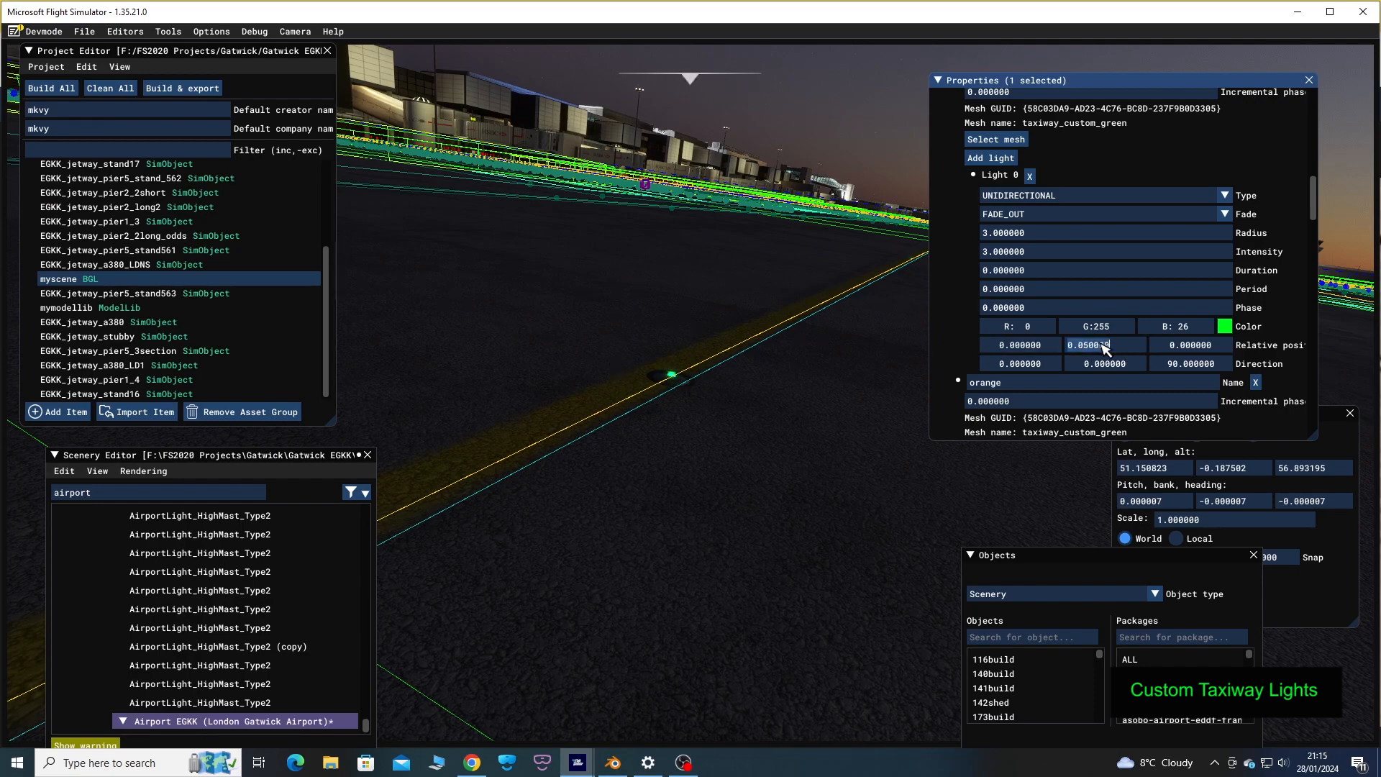
text(.036)
key(Return)
scroll(690, 420, up, 2)
scroll(692, 424, down, 4)
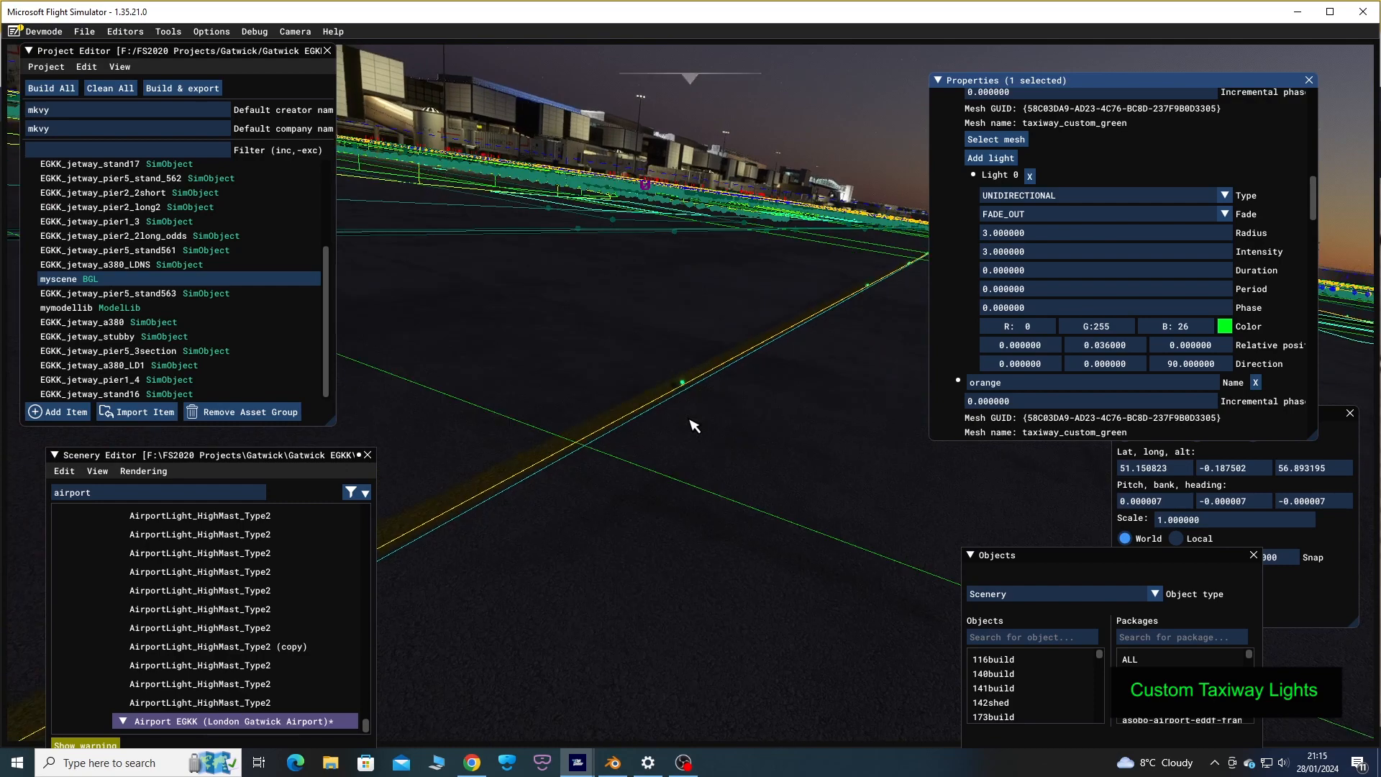
scroll(692, 425, up, 2)
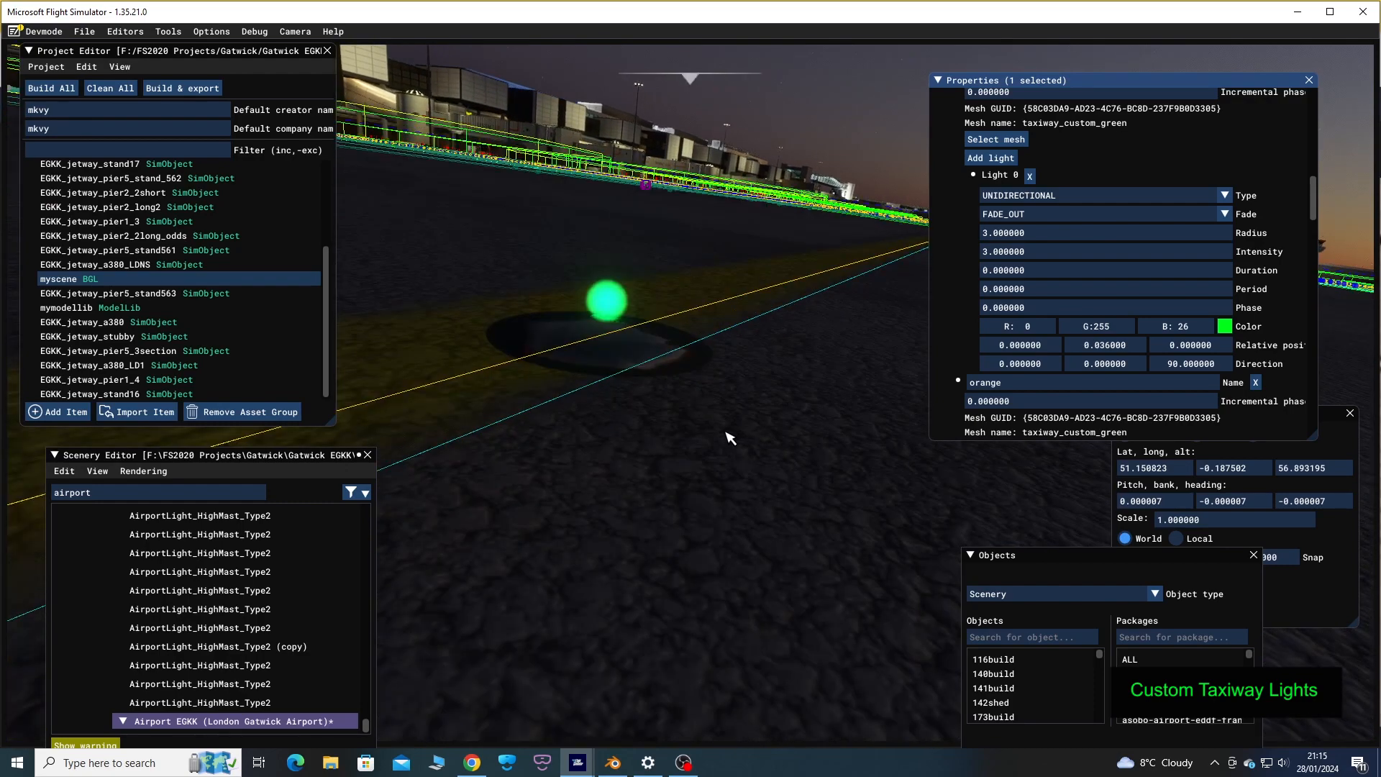
scroll(729, 440, down, 2)
right_drag(683, 474, 817, 483)
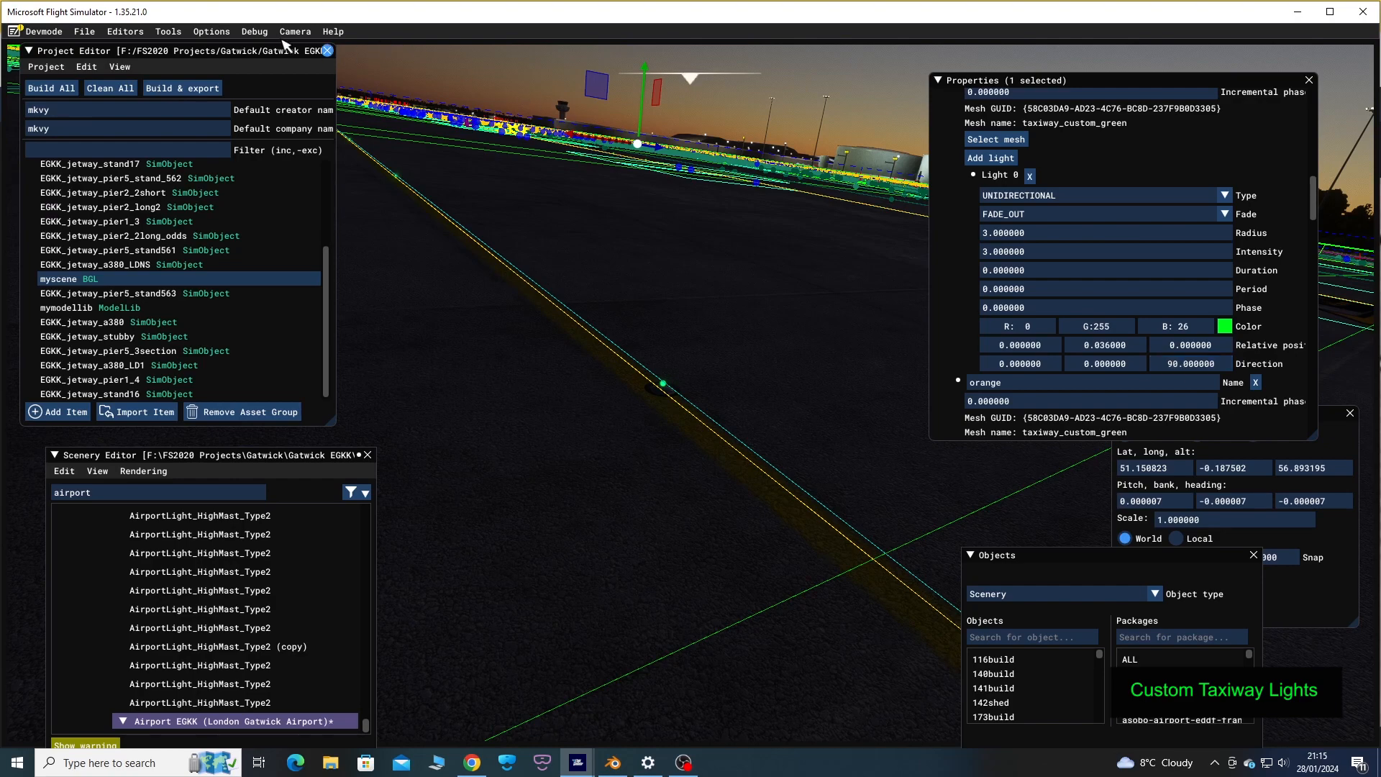
click(253, 32)
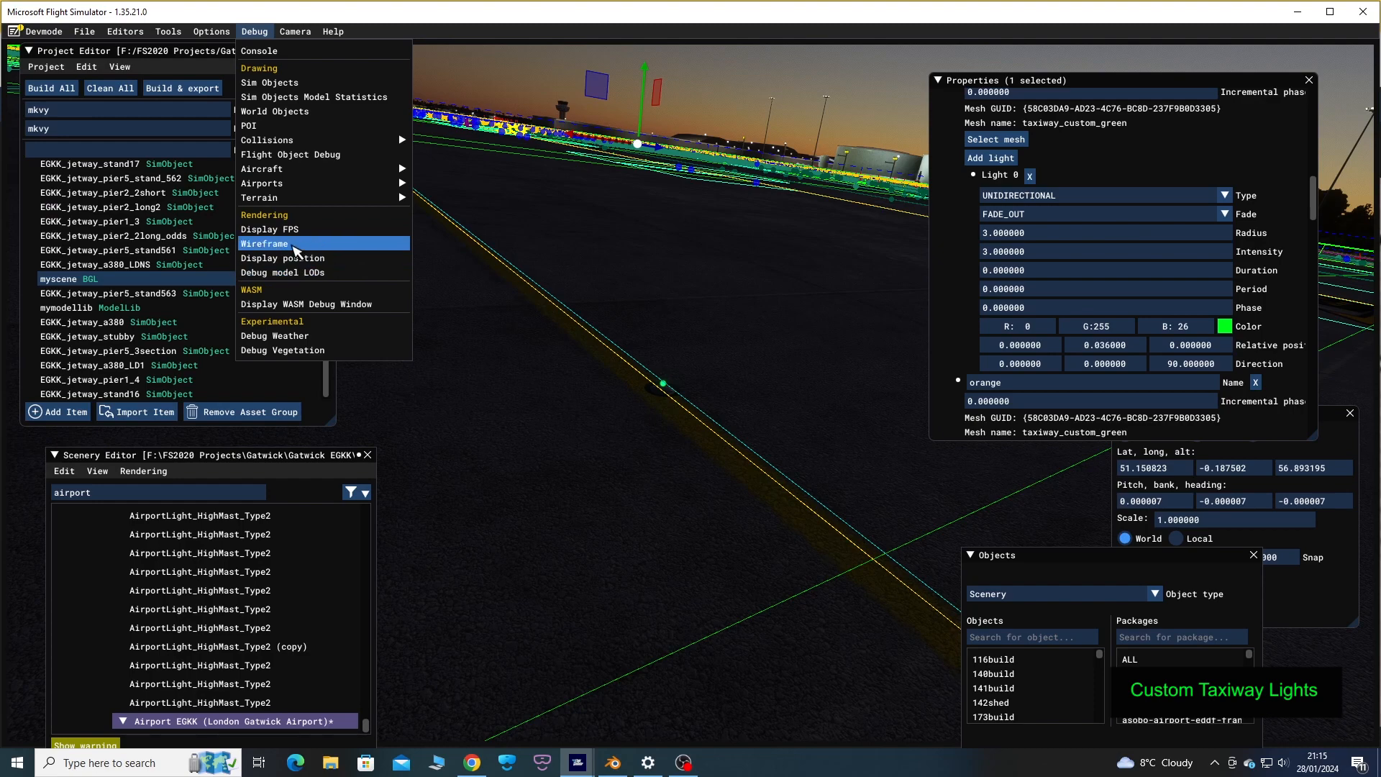
mouse_move(215, 36)
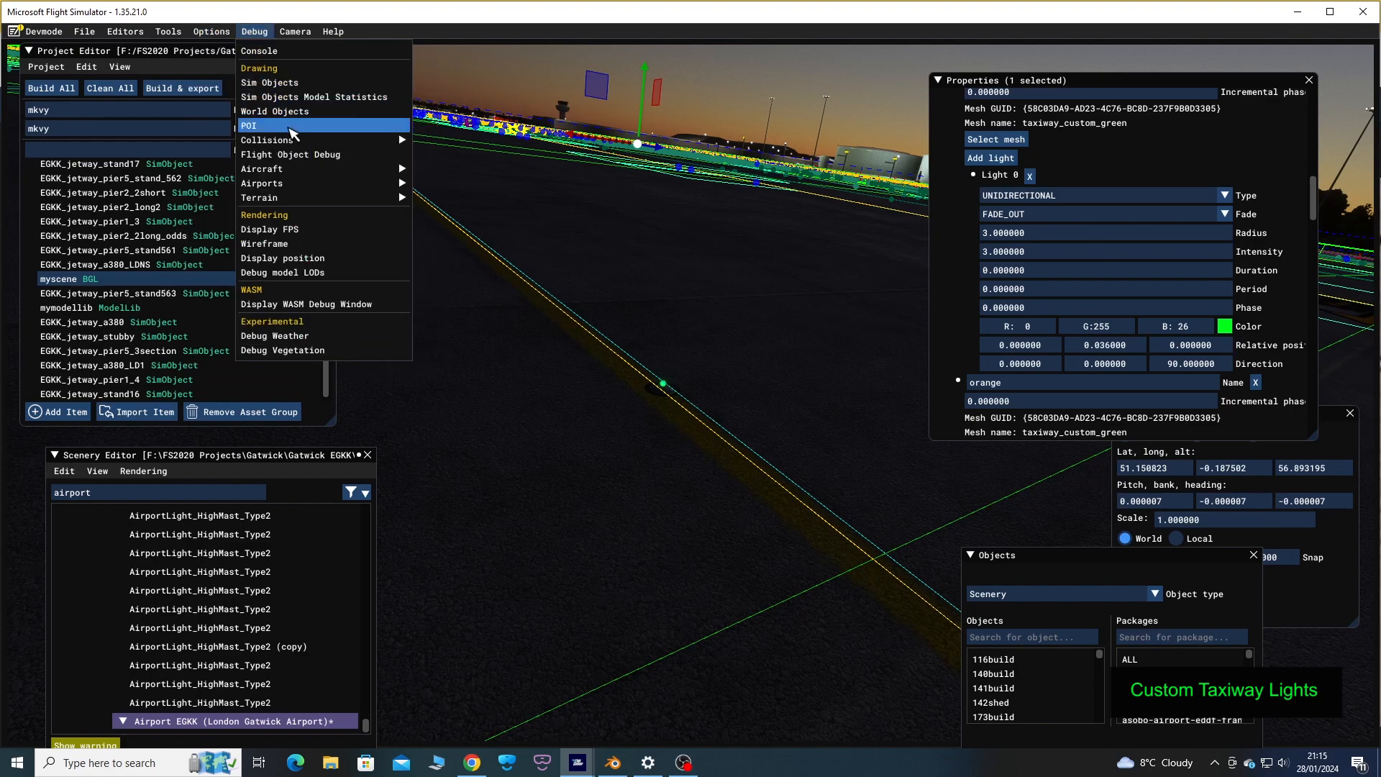
mouse_move(297, 176)
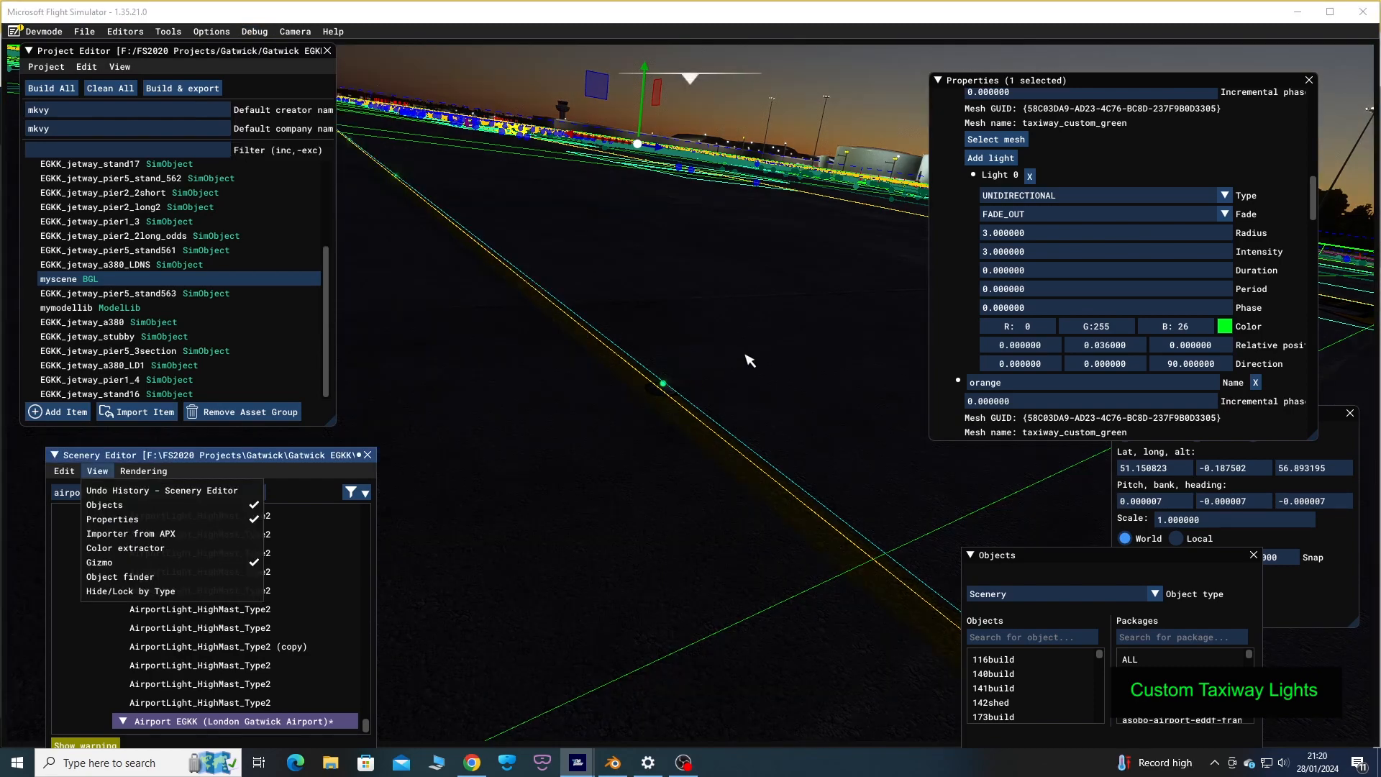
click(793, 347)
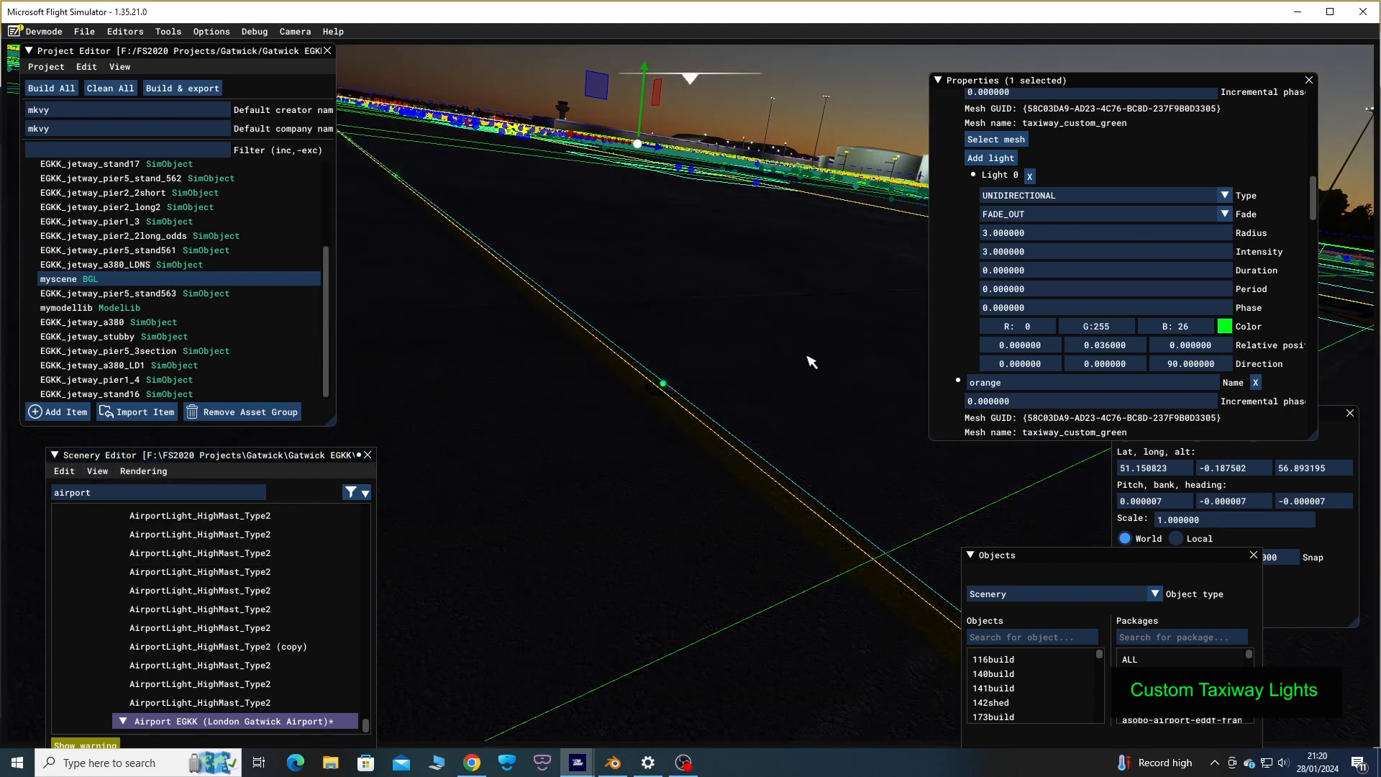
Try to select the light row running along the yellow taxi line near the fixture
right_drag(807, 356, 678, 374)
right_drag(533, 377, 671, 463)
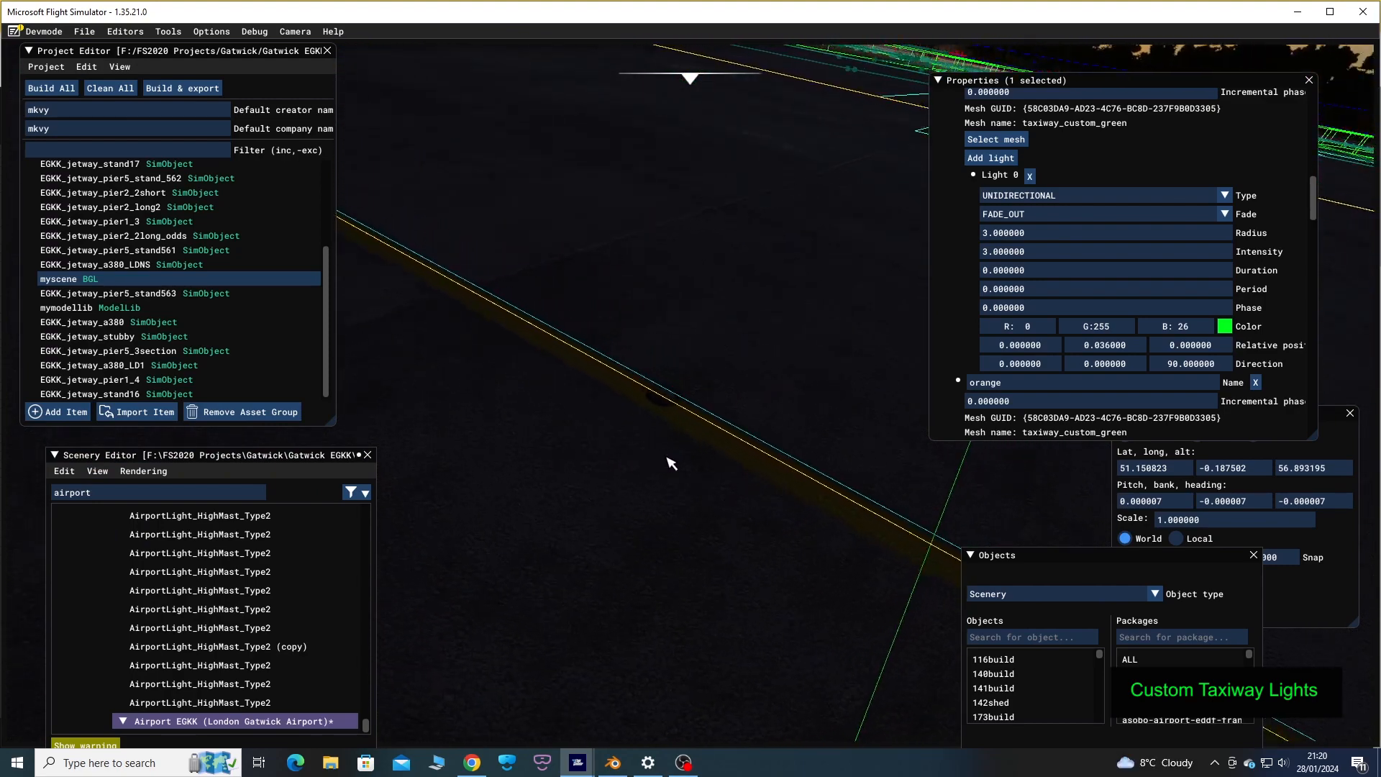
click(709, 421)
click(708, 422)
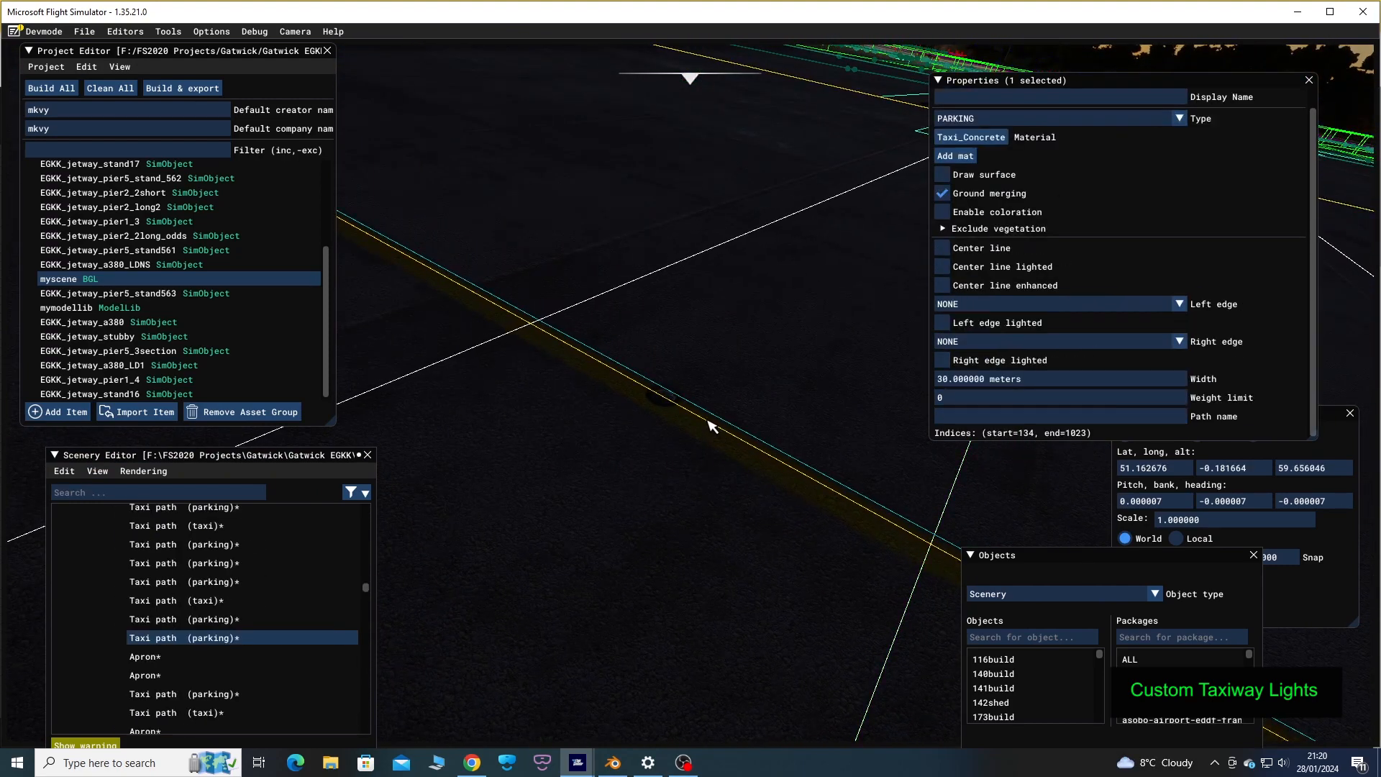
click(708, 422)
click(708, 422)
click(709, 422)
click(709, 421)
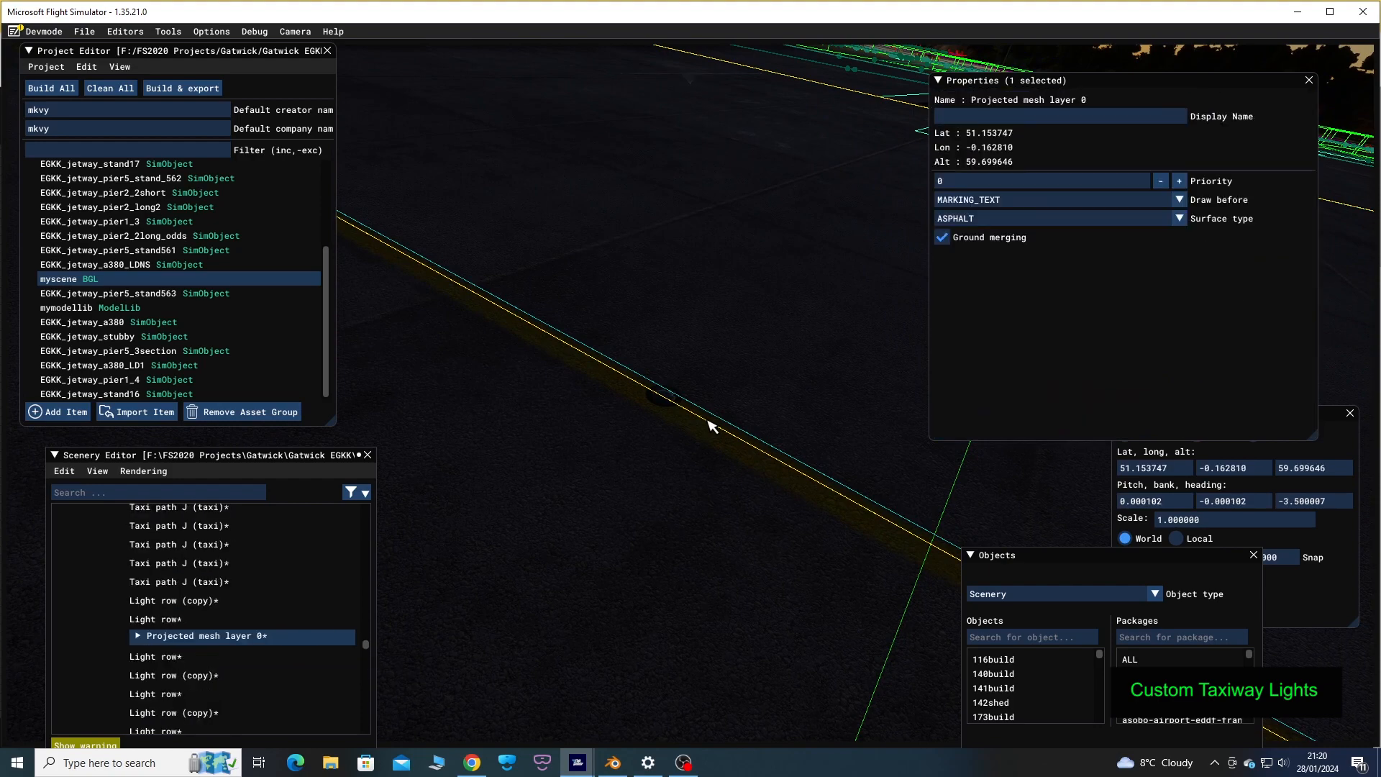
click(708, 421)
click(708, 422)
click(709, 422)
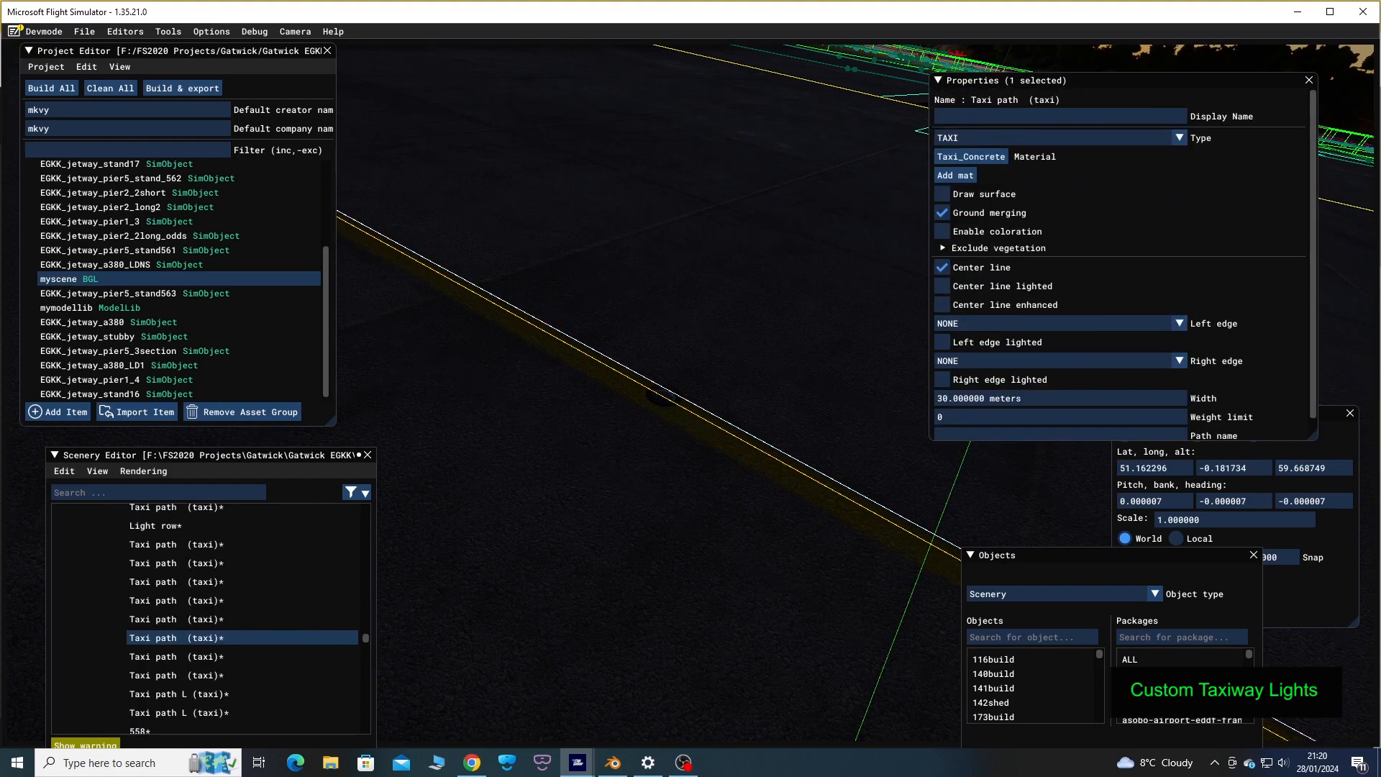
Select the Green light row on the yellow taxi line among the overlapping taxi paths and aprons
scroll(636, 536, down, 3)
right_drag(558, 451, 993, 486)
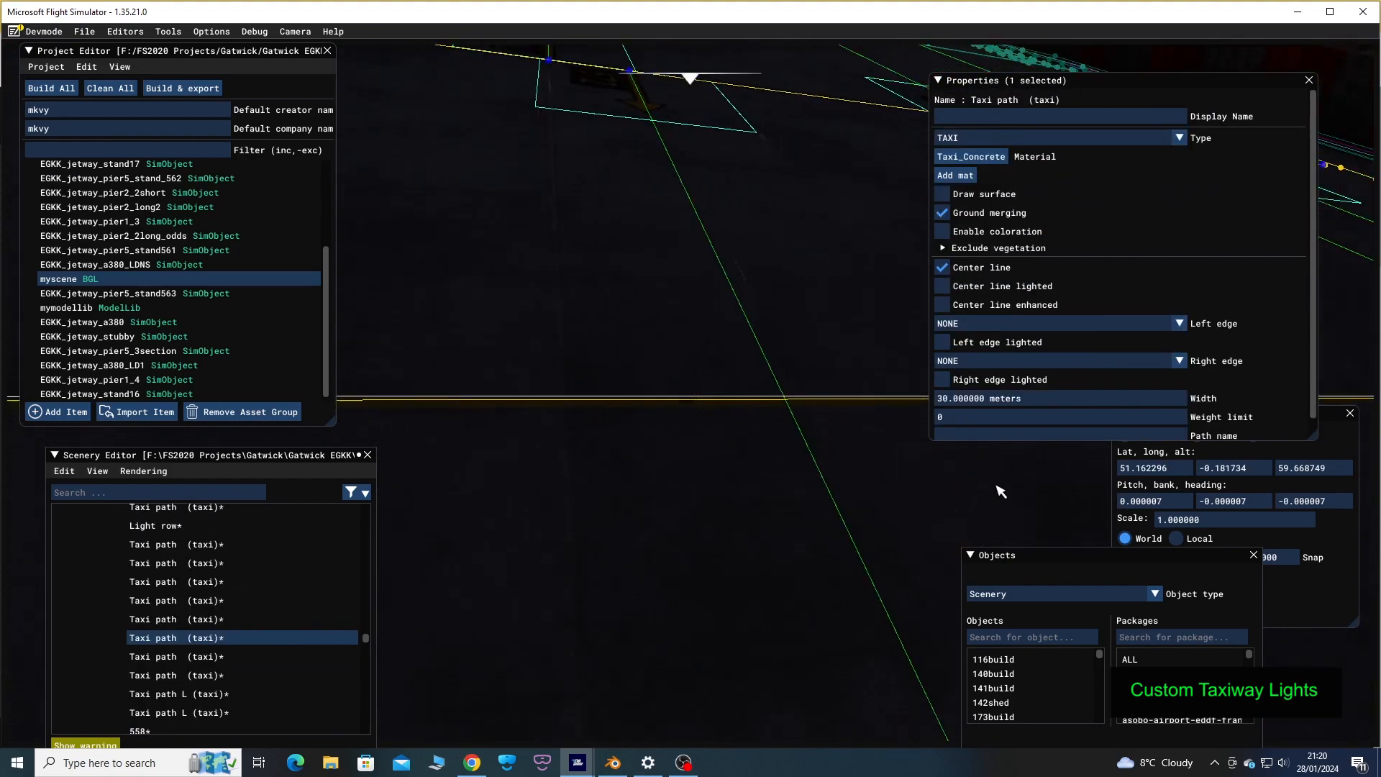
right_drag(603, 493, 877, 478)
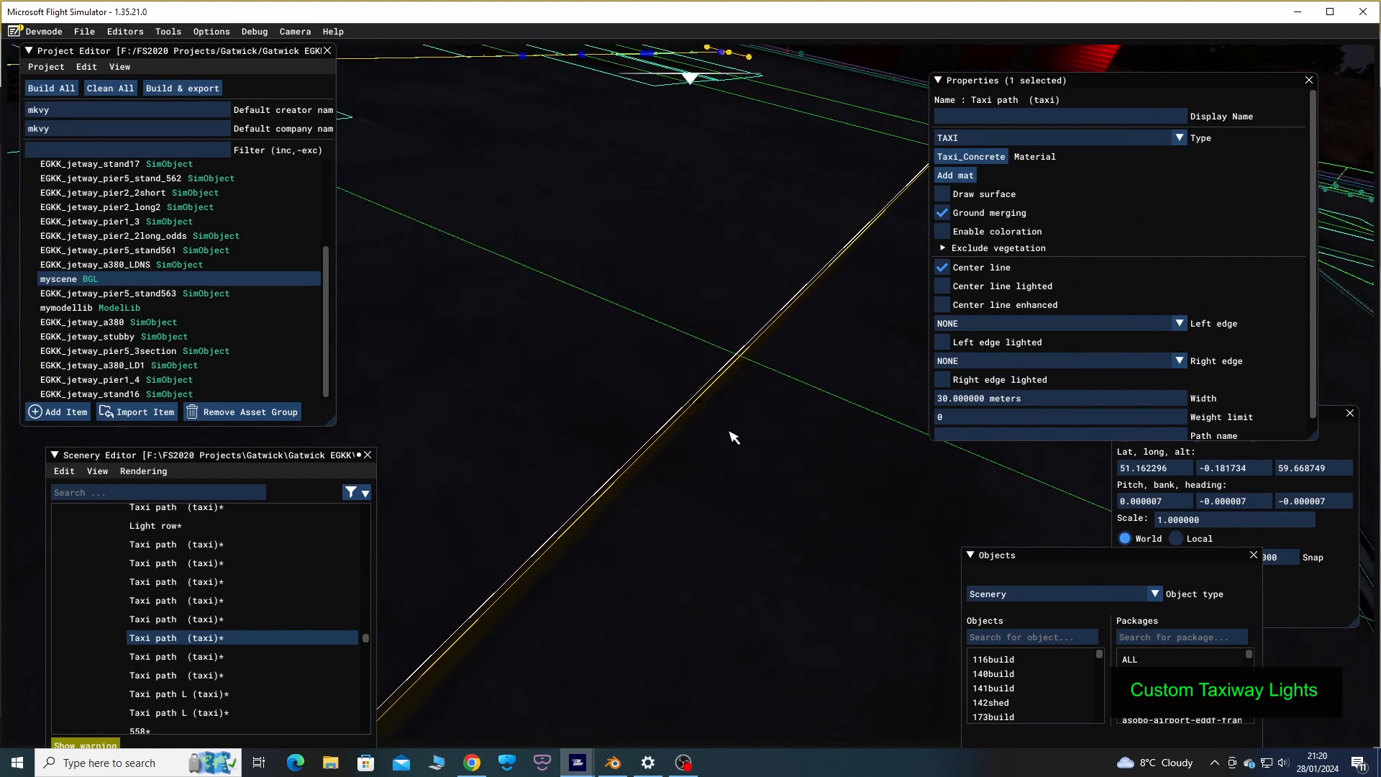
click(683, 420)
click(683, 419)
click(682, 420)
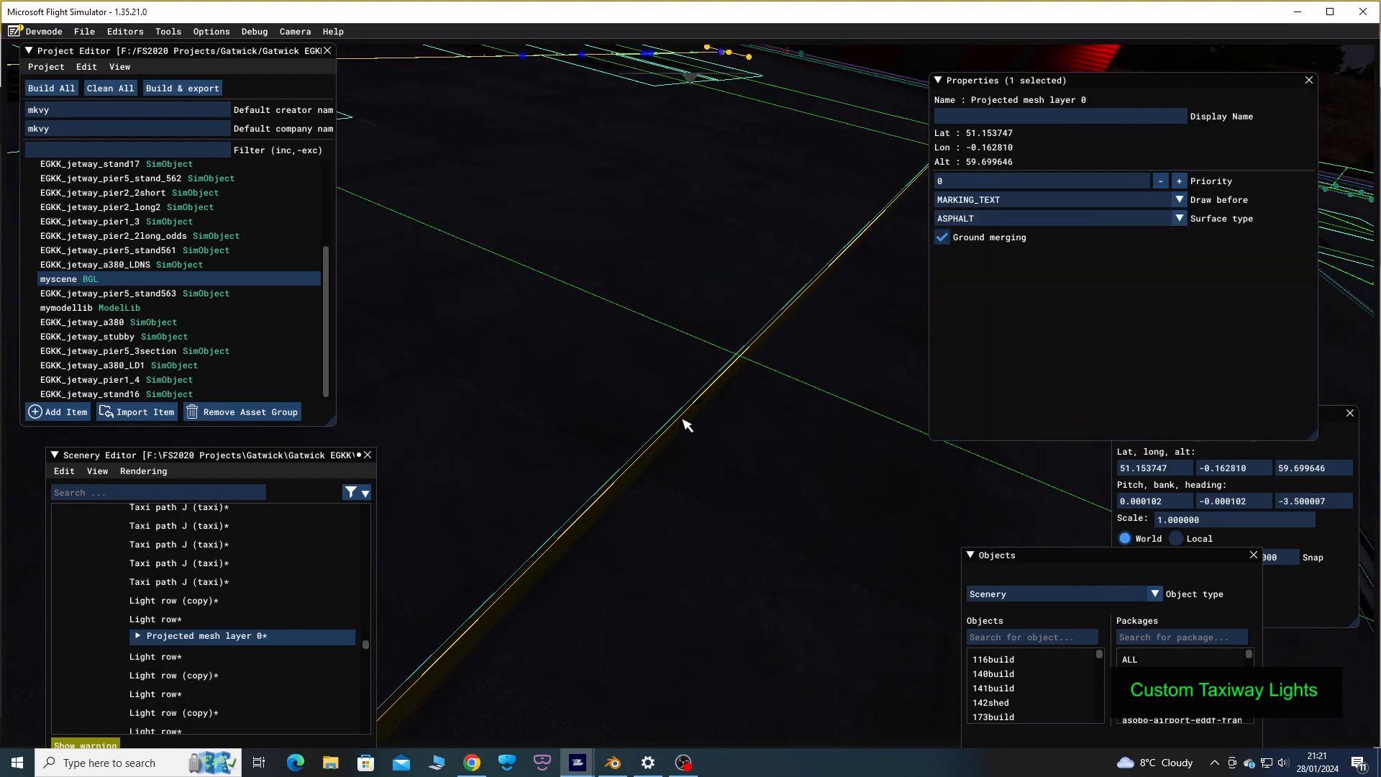
click(682, 419)
click(682, 421)
click(684, 423)
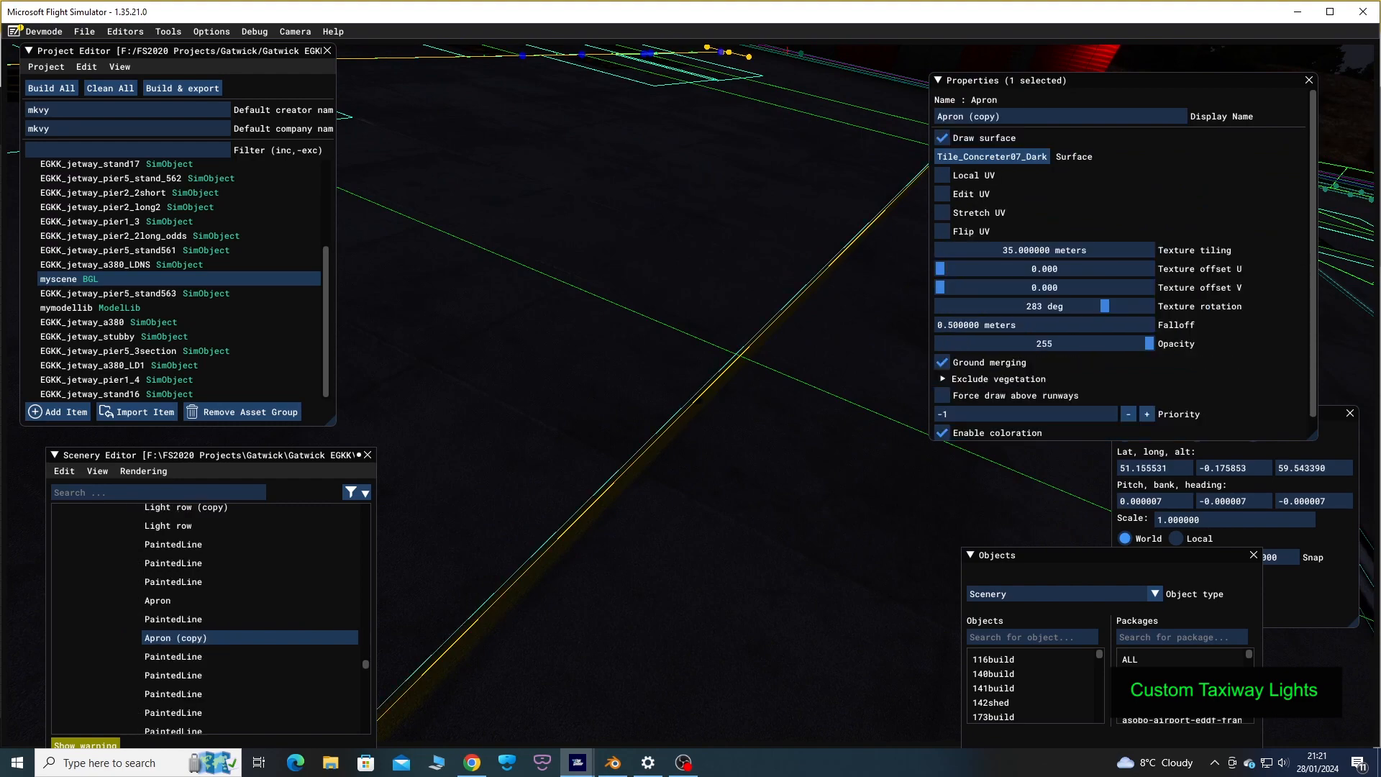
click(684, 423)
Examine the selected light row and its points along the taxi line as far as the curved taxiway junction
key(d)
key(w)
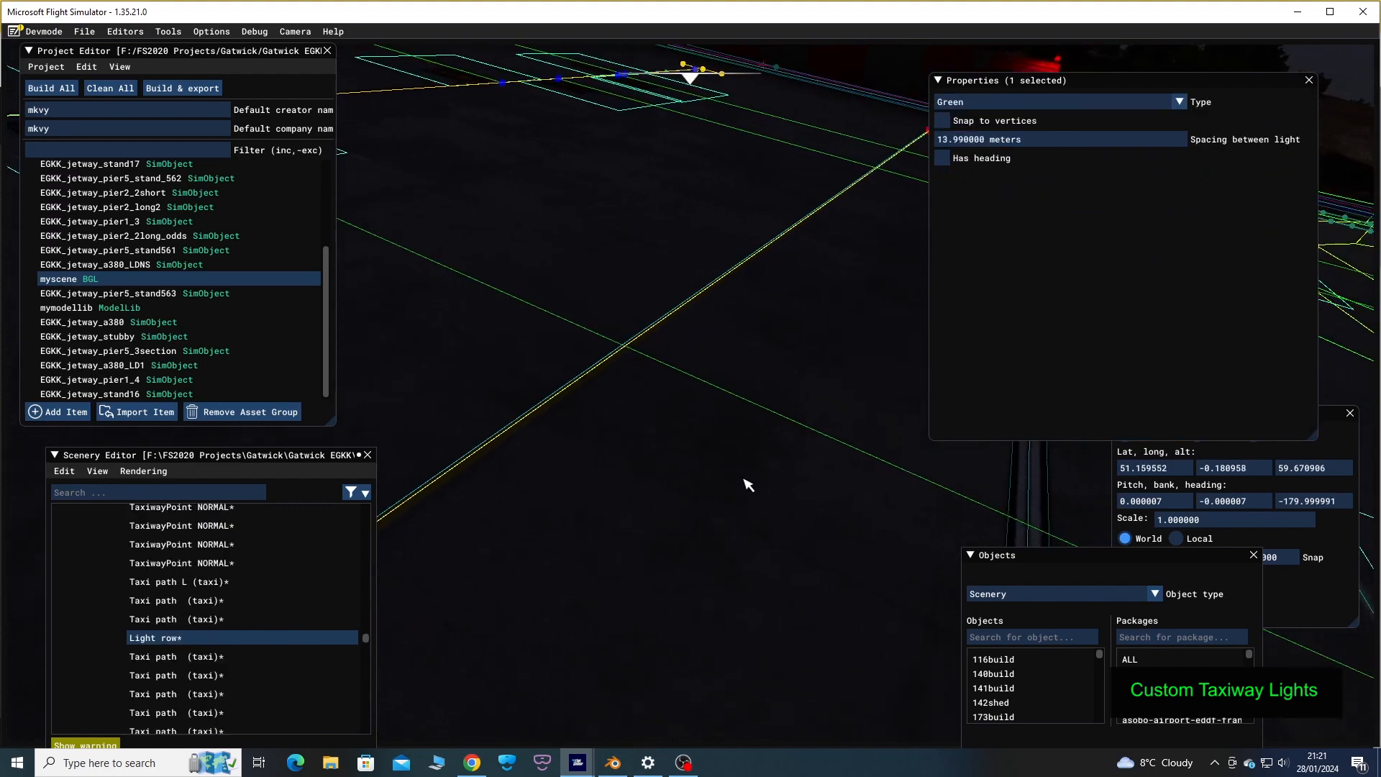
key(a)
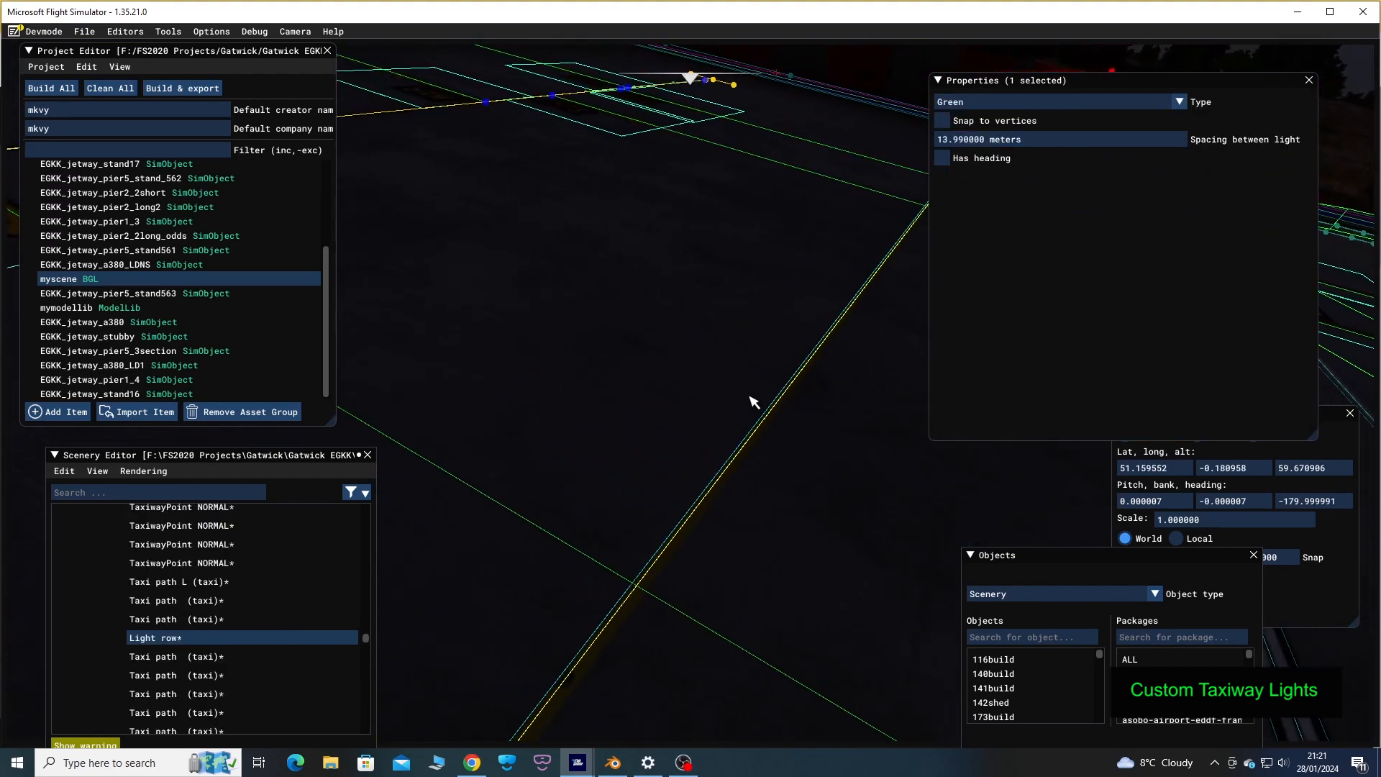
key(s)
key(w)
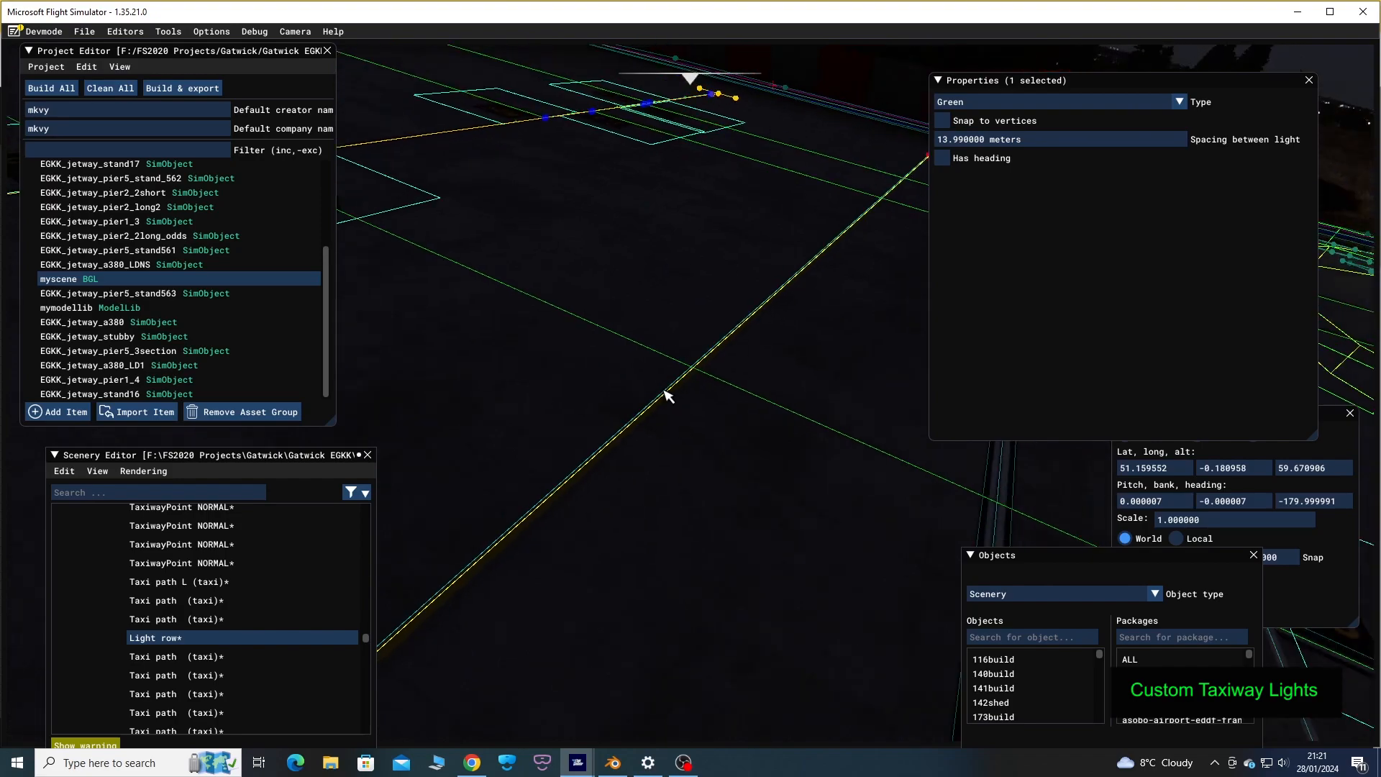
key(w)
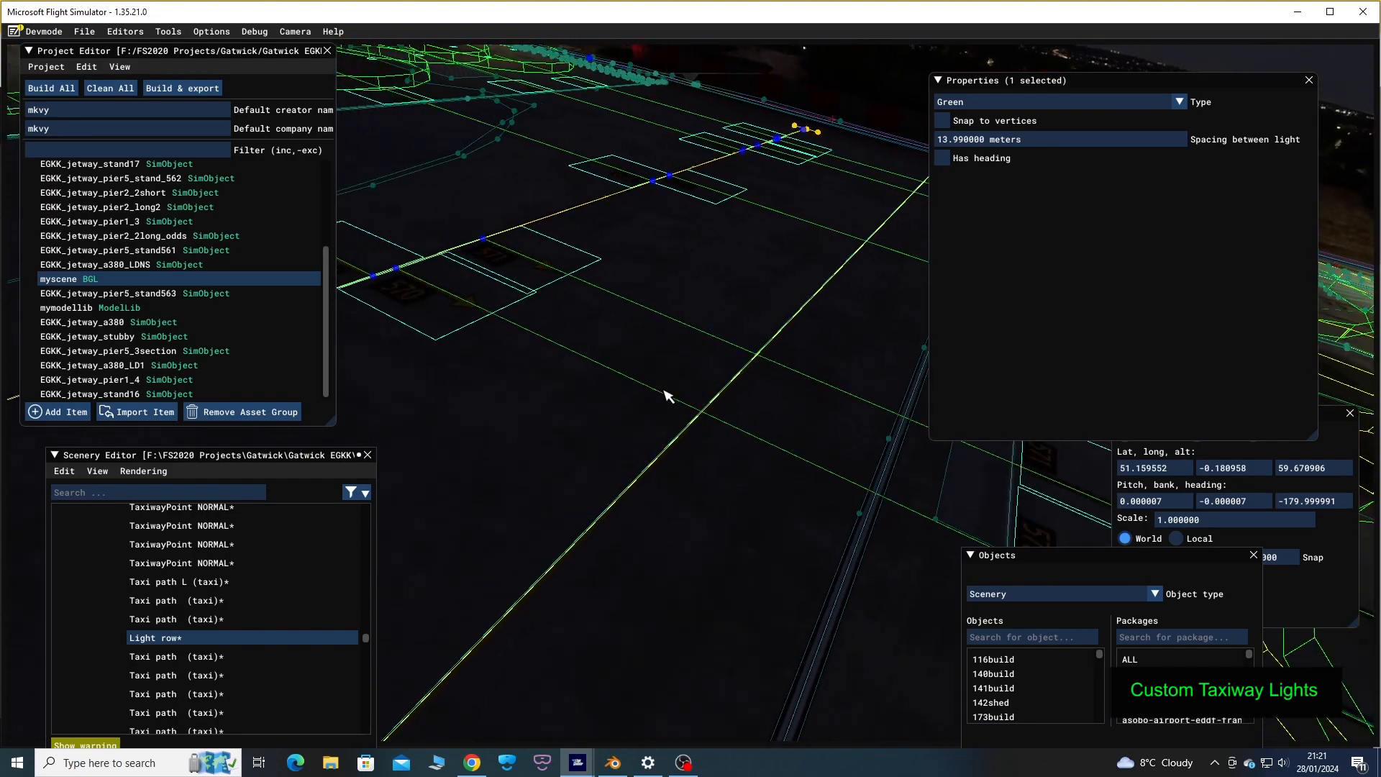
key(s)
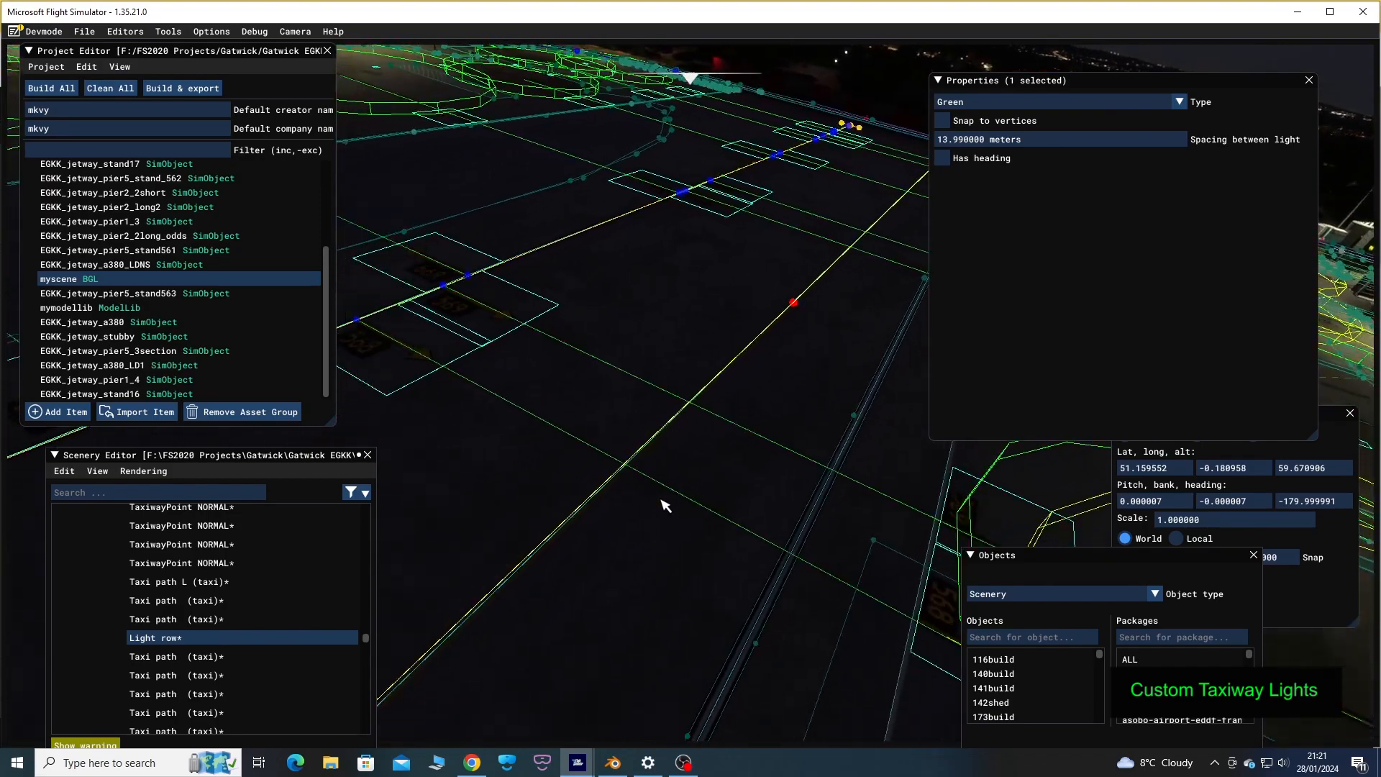
key(s)
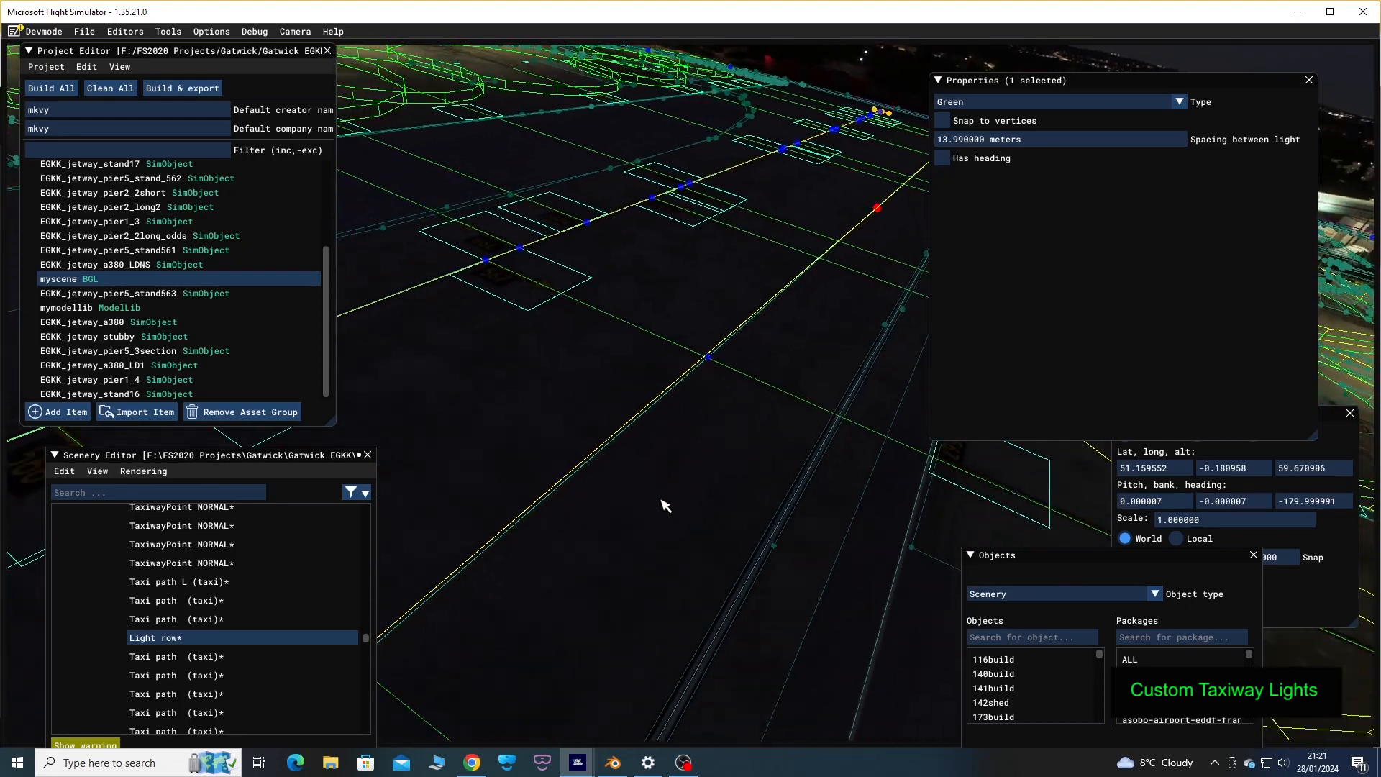
key(s)
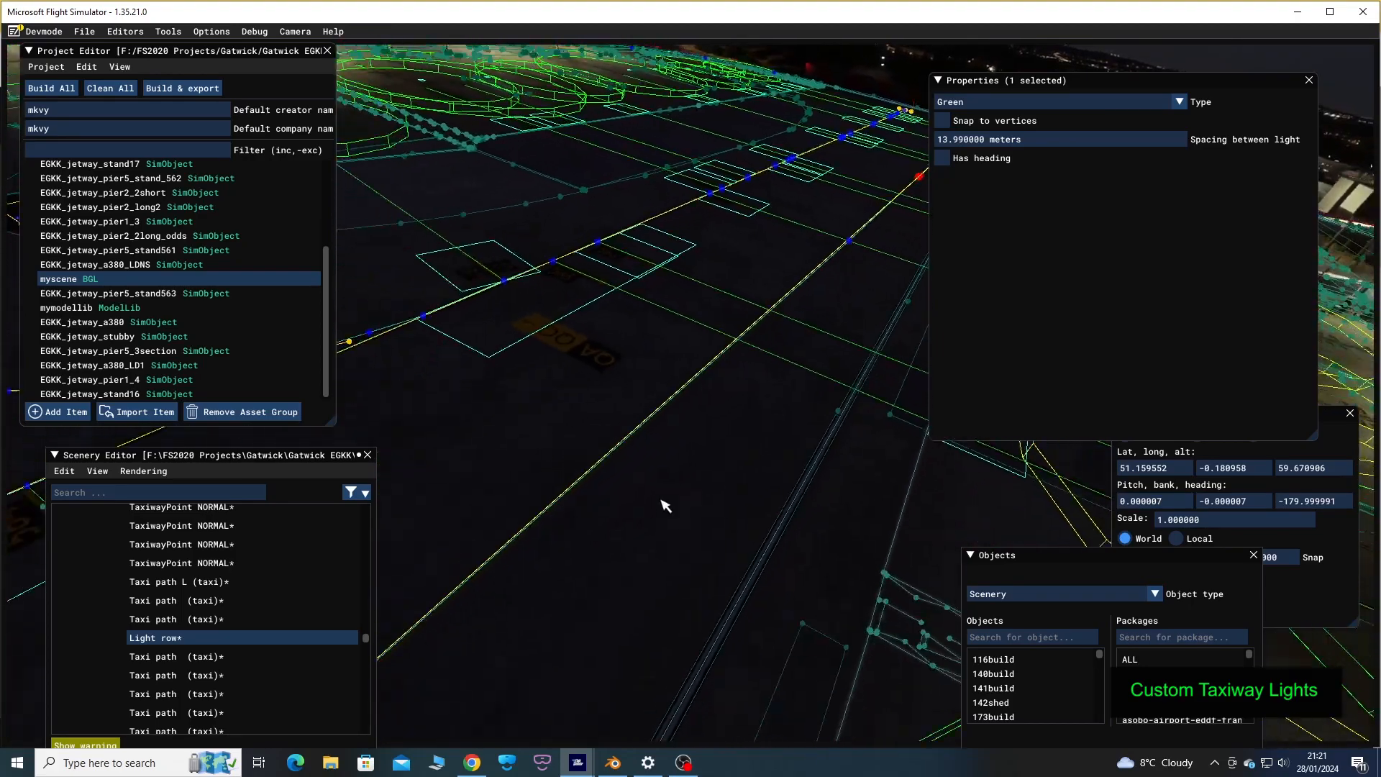
key(w)
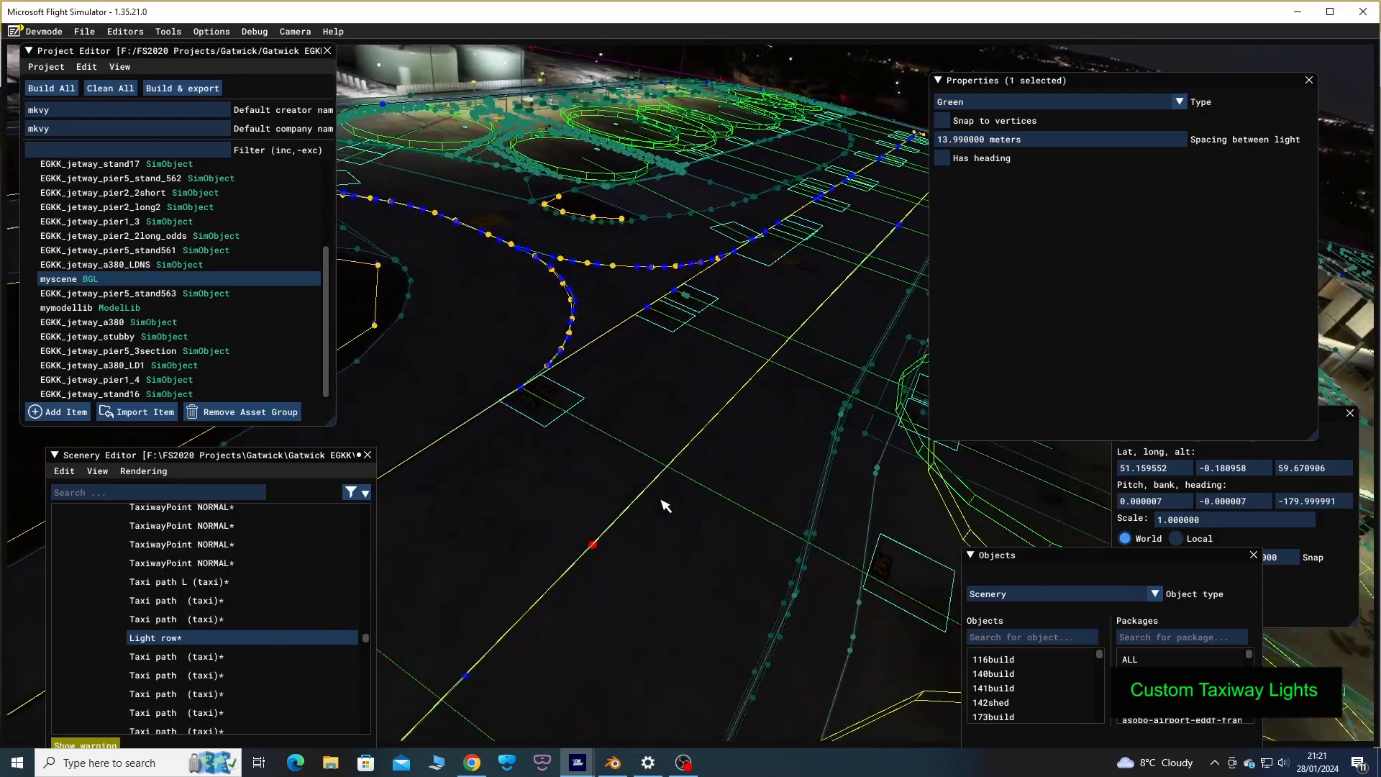
key(w)
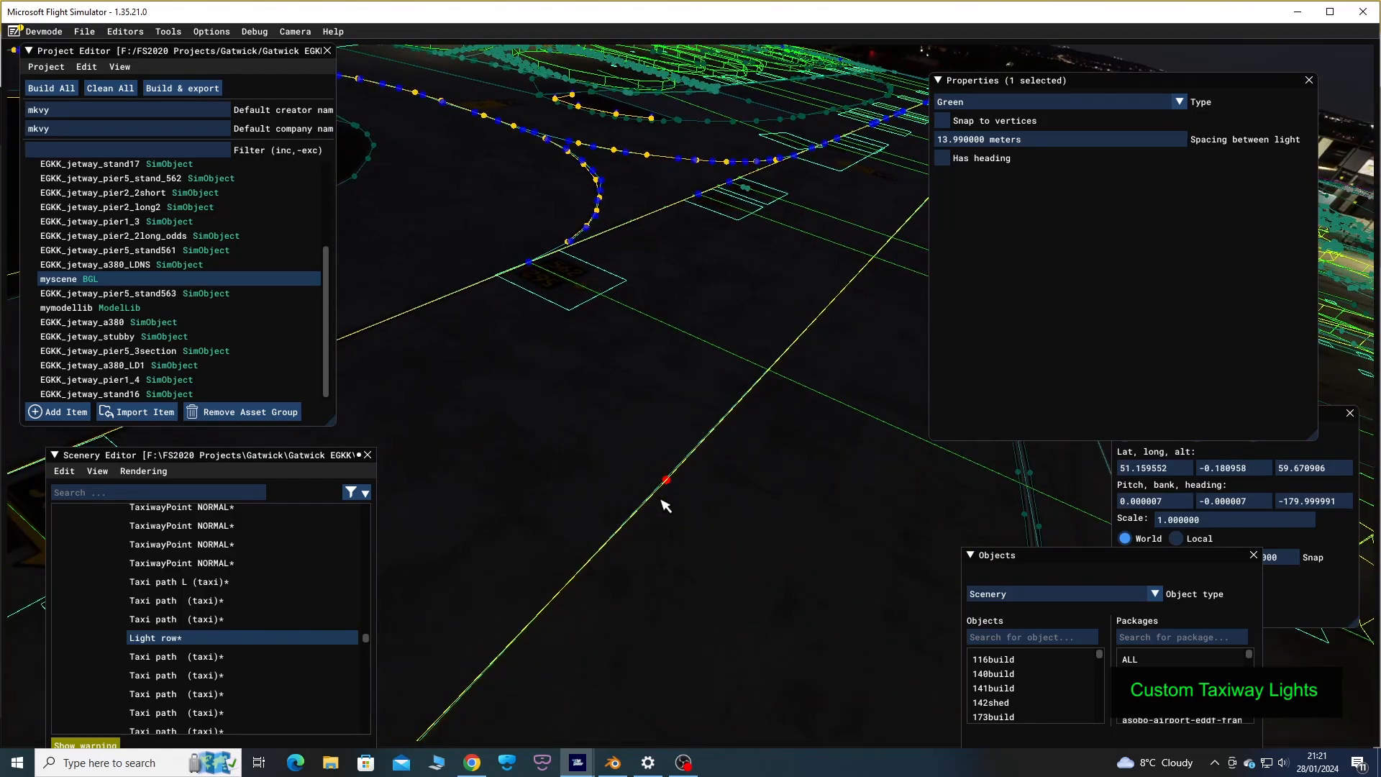
Duplicate the selected Green light row and change the copy's type to green2
right_click(158, 646)
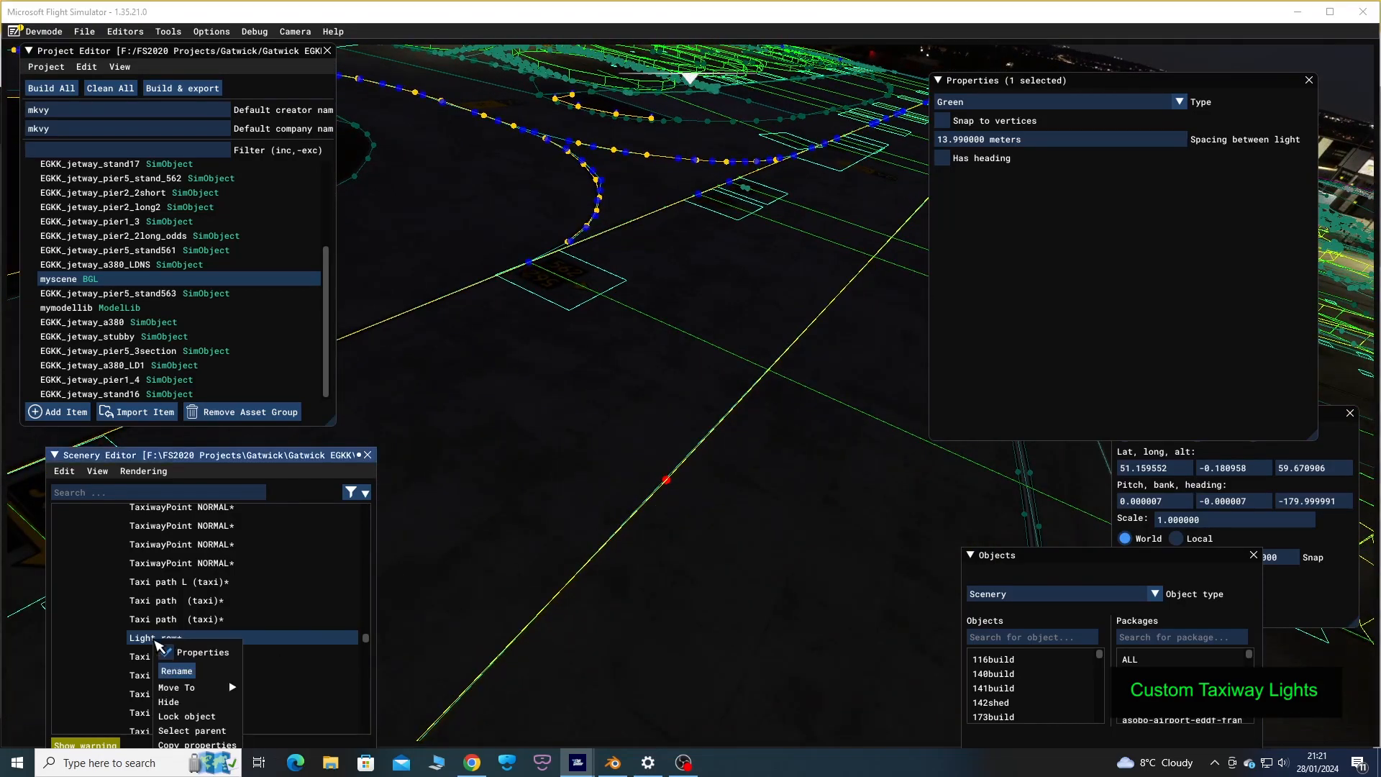
click(143, 638)
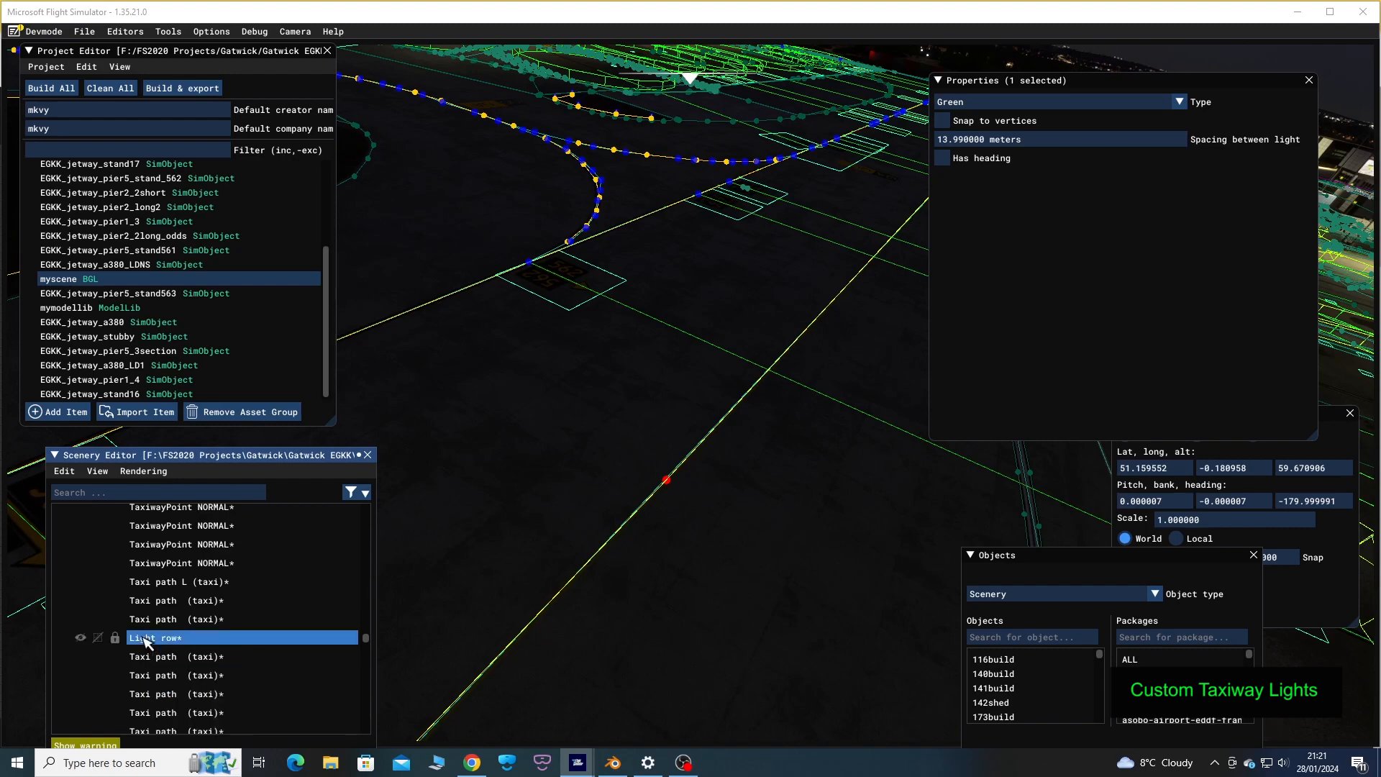
drag(217, 461, 218, 414)
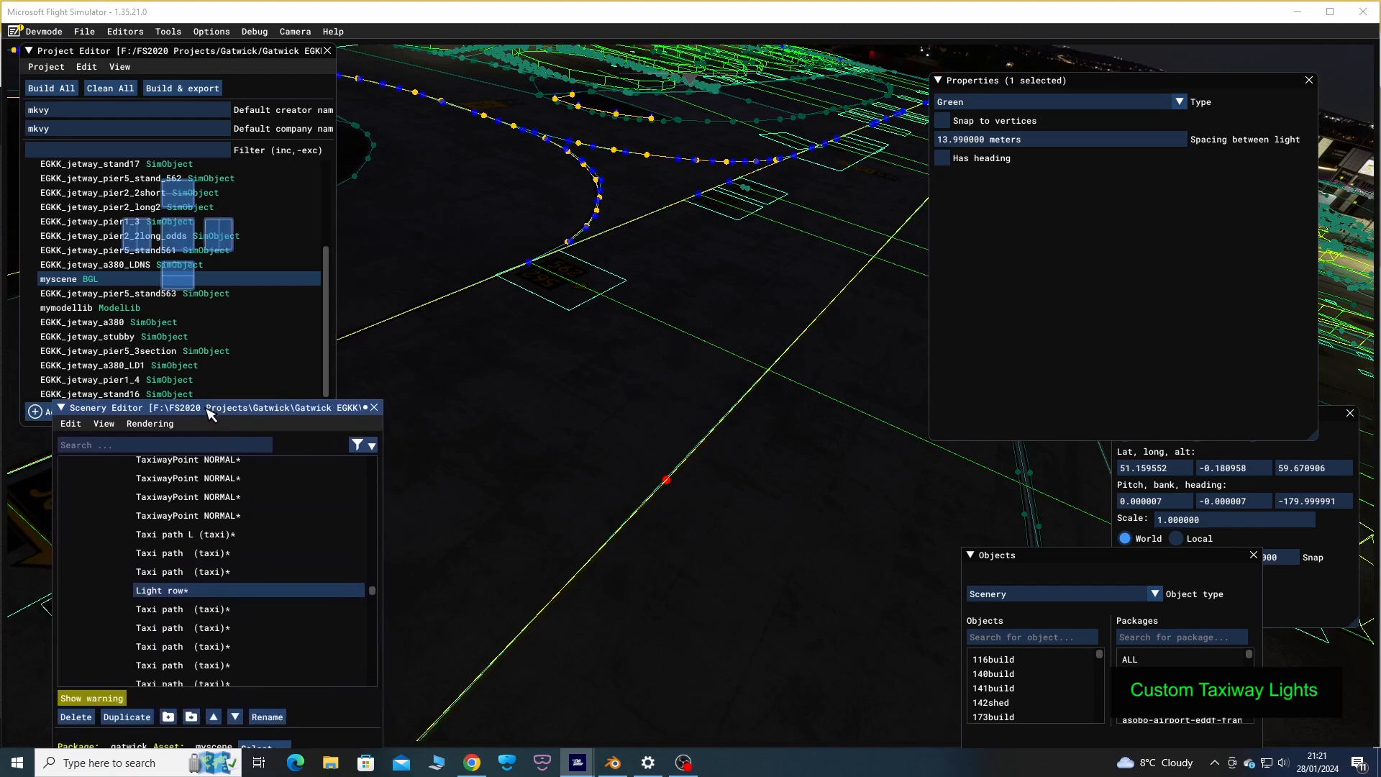
click(128, 718)
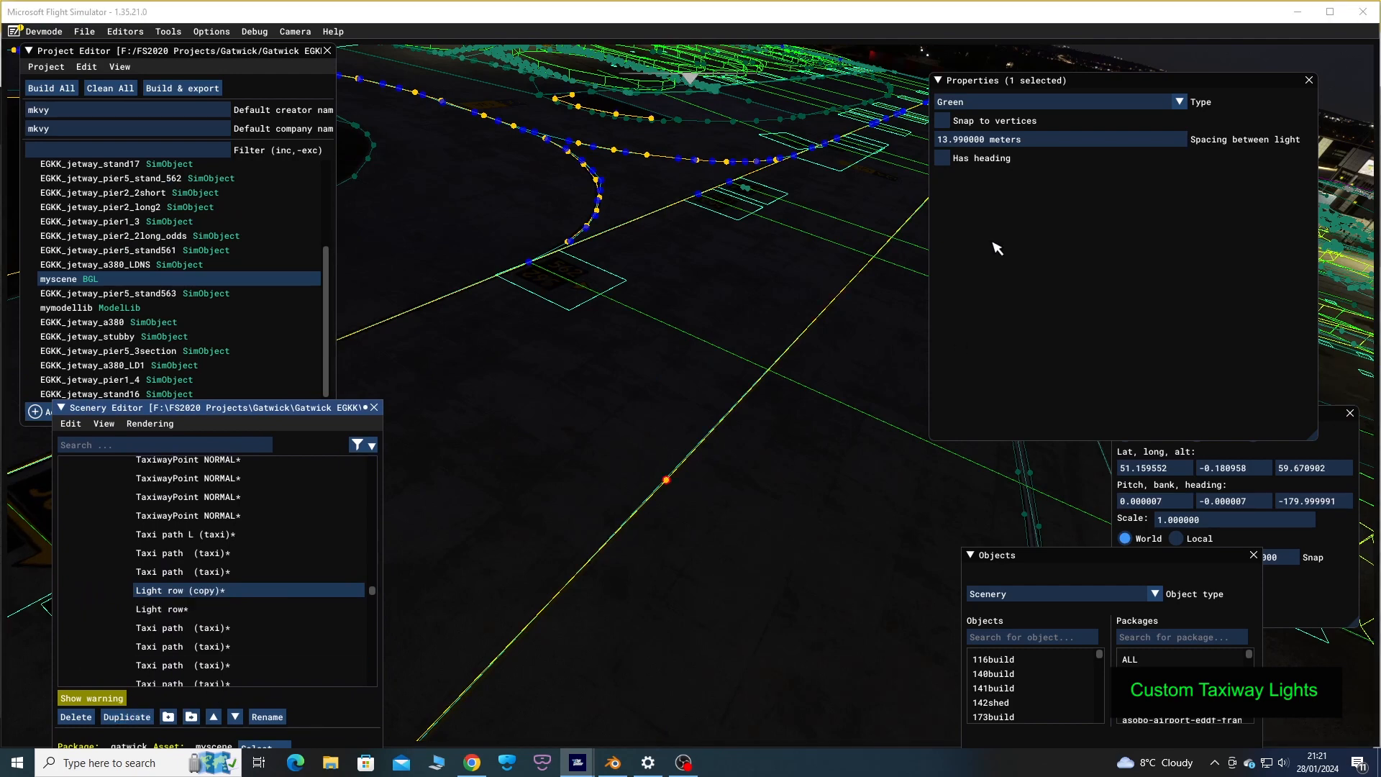
click(1180, 101)
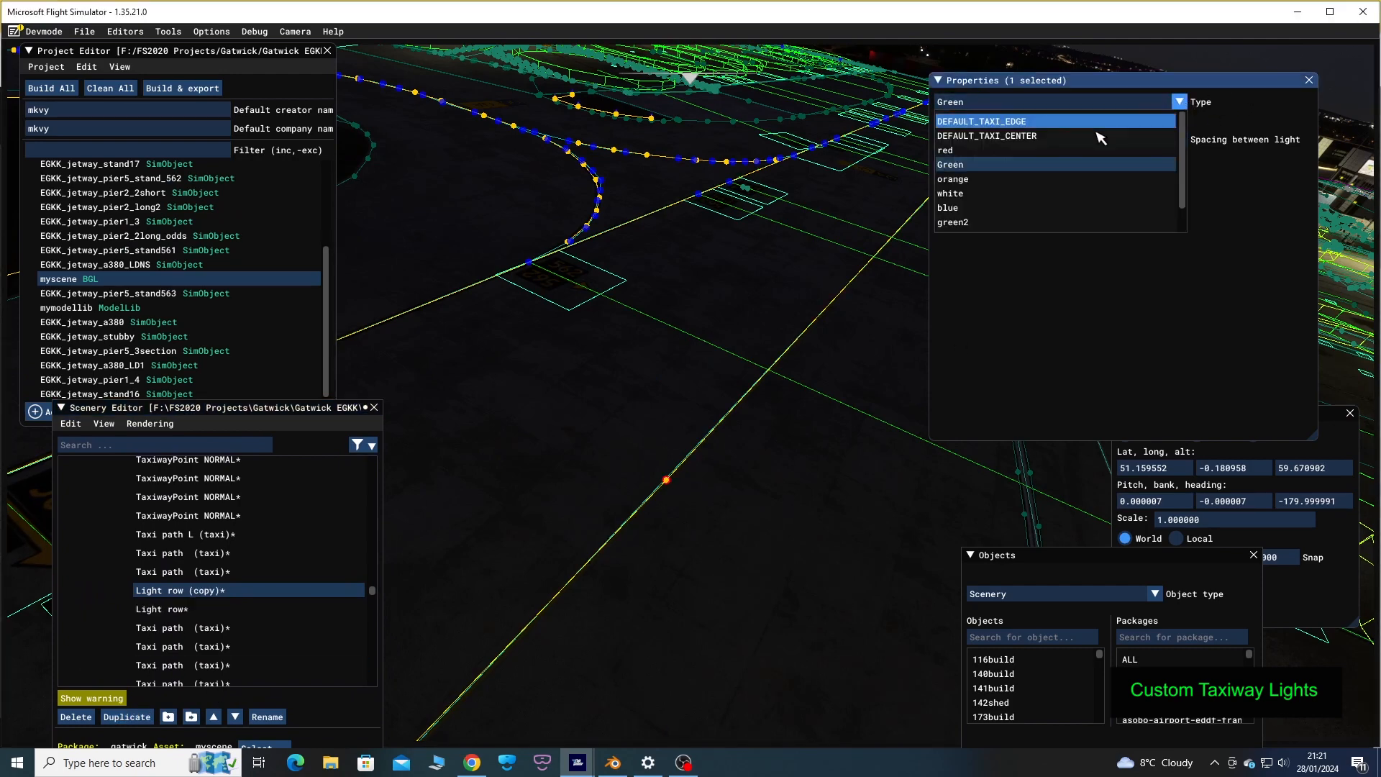
click(953, 222)
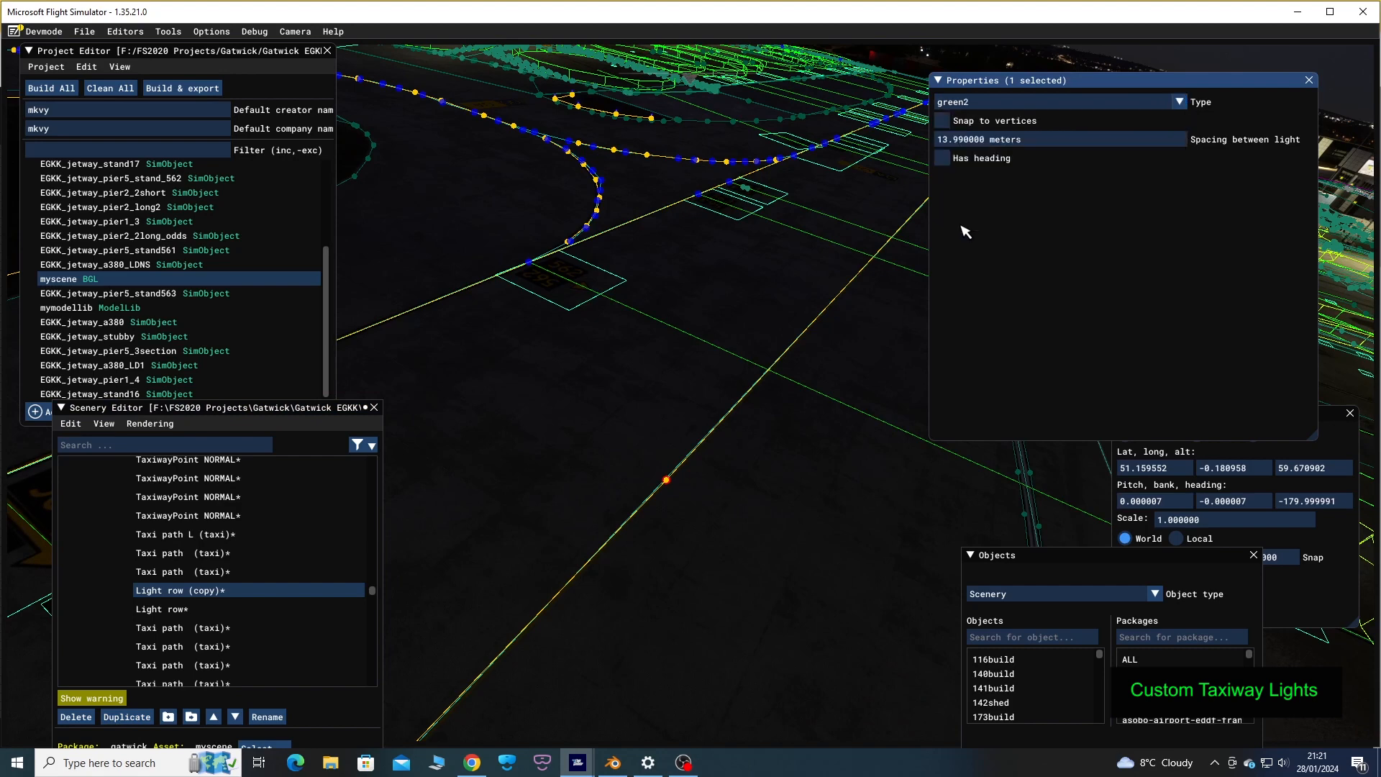
Search the scenery contents for "airport" and select the Airport EGKK (London Gatwick Airport) object
click(108, 446)
text(airport)
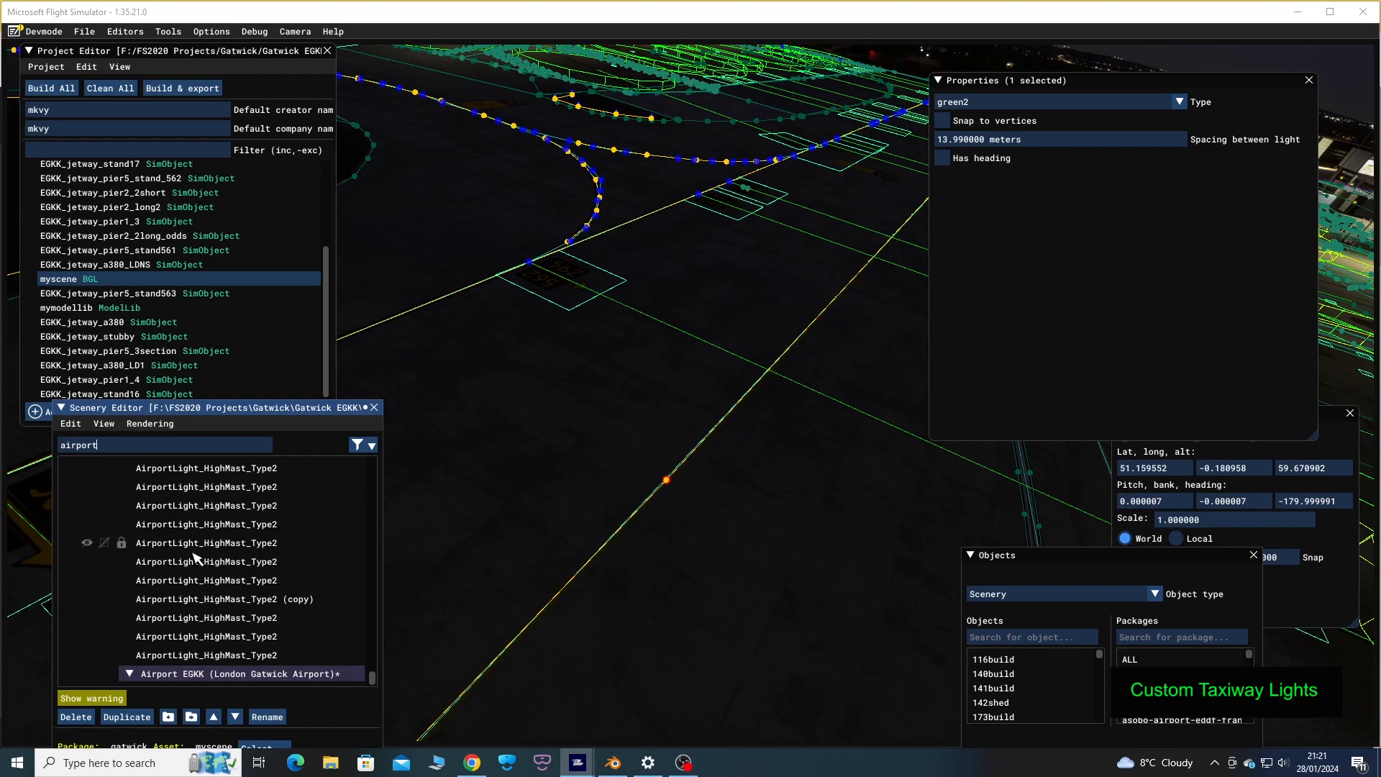
click(244, 600)
click(205, 674)
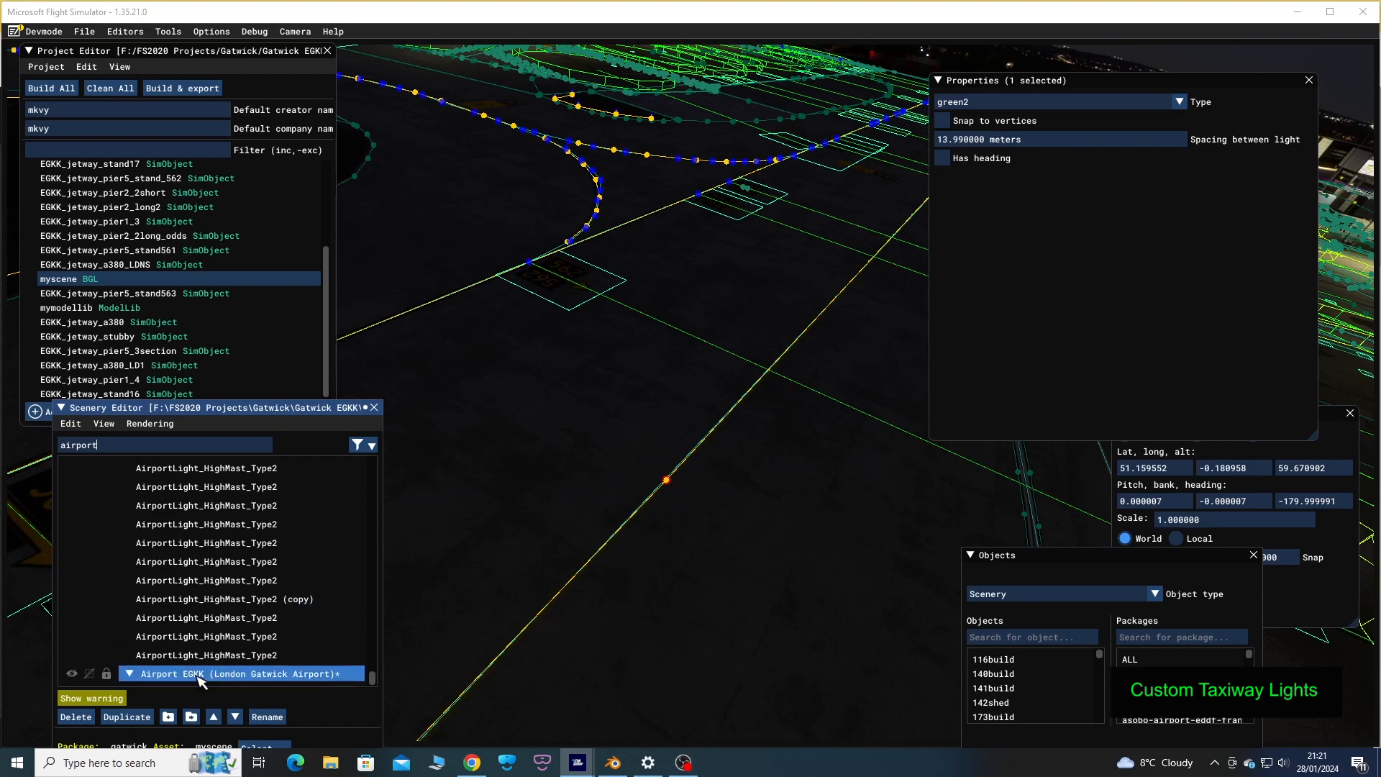
Review the airport's light presets from the first green preset through orange and white down to green2
scroll(1180, 371, down, 10)
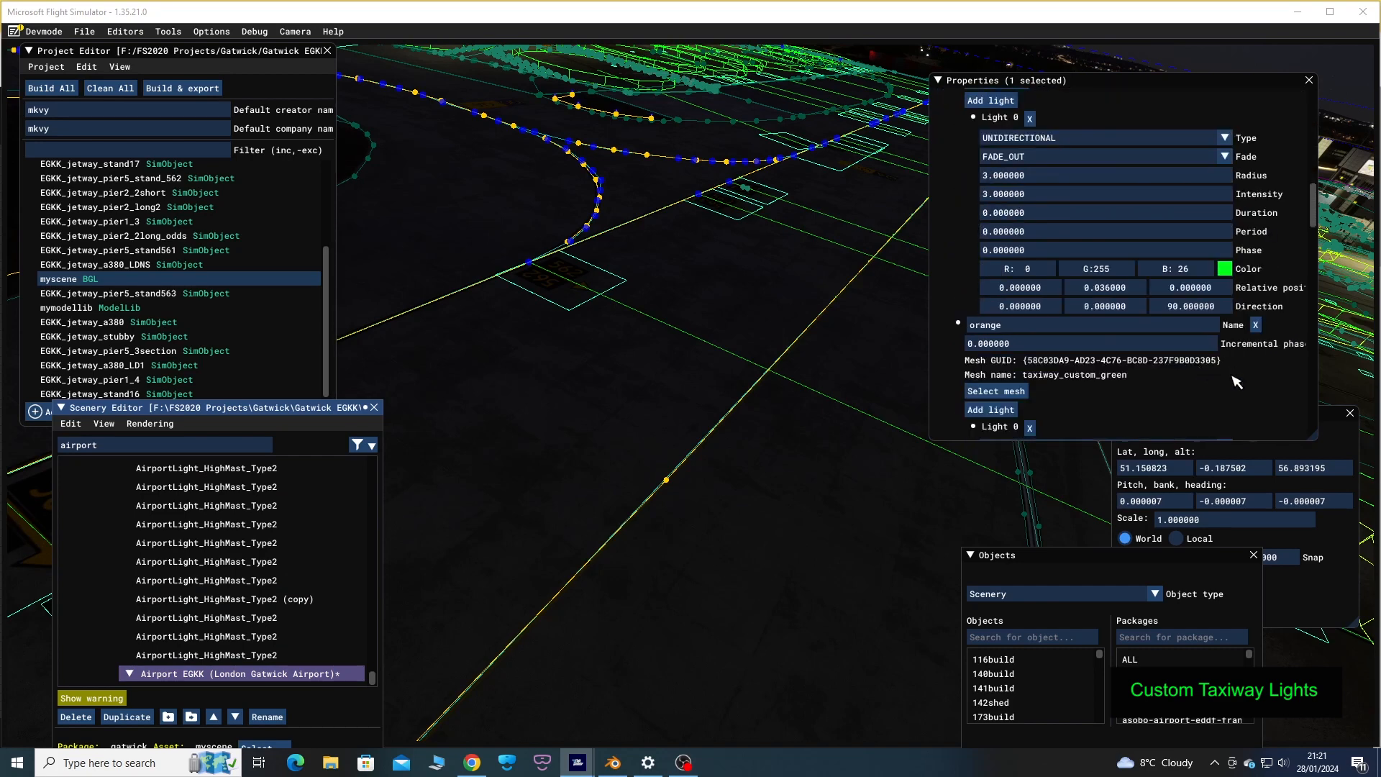
scroll(1237, 382, down, 4)
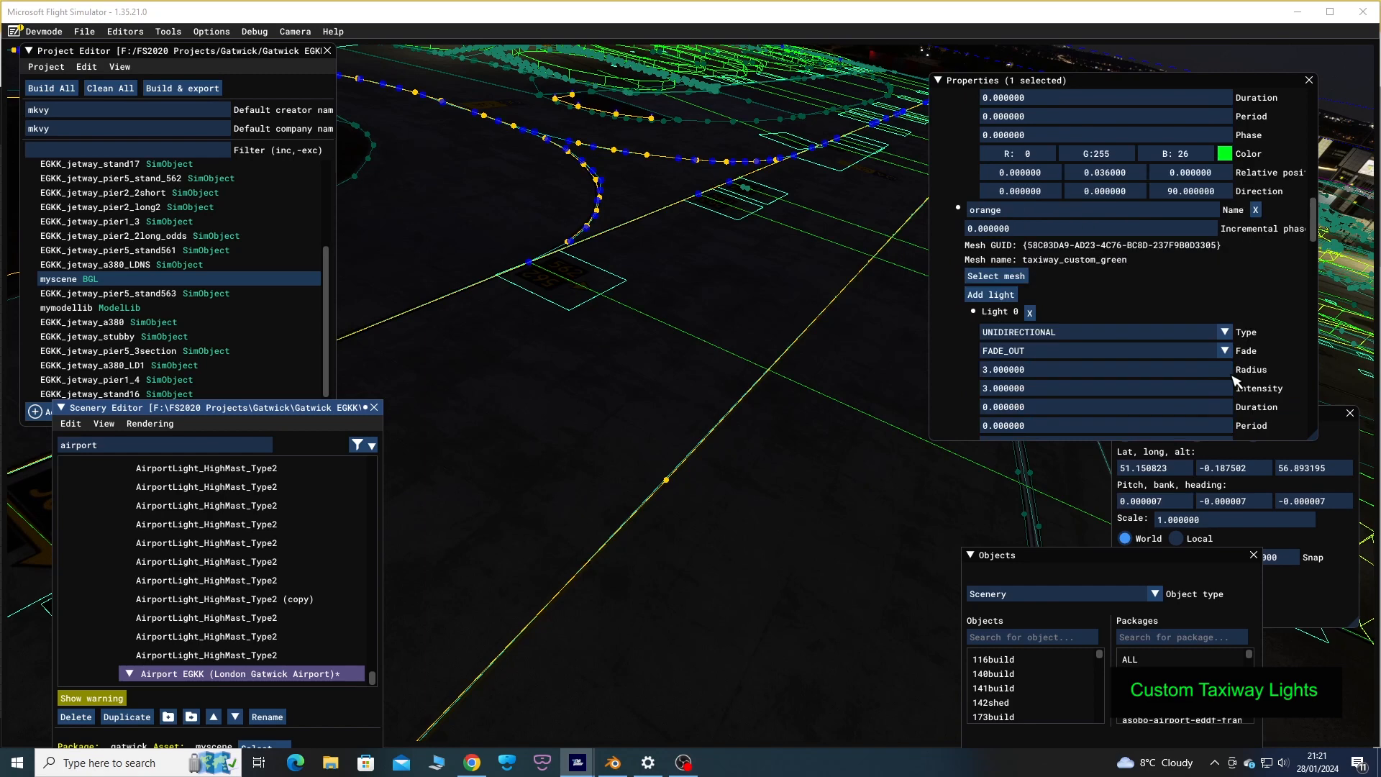
scroll(1237, 382, down, 10)
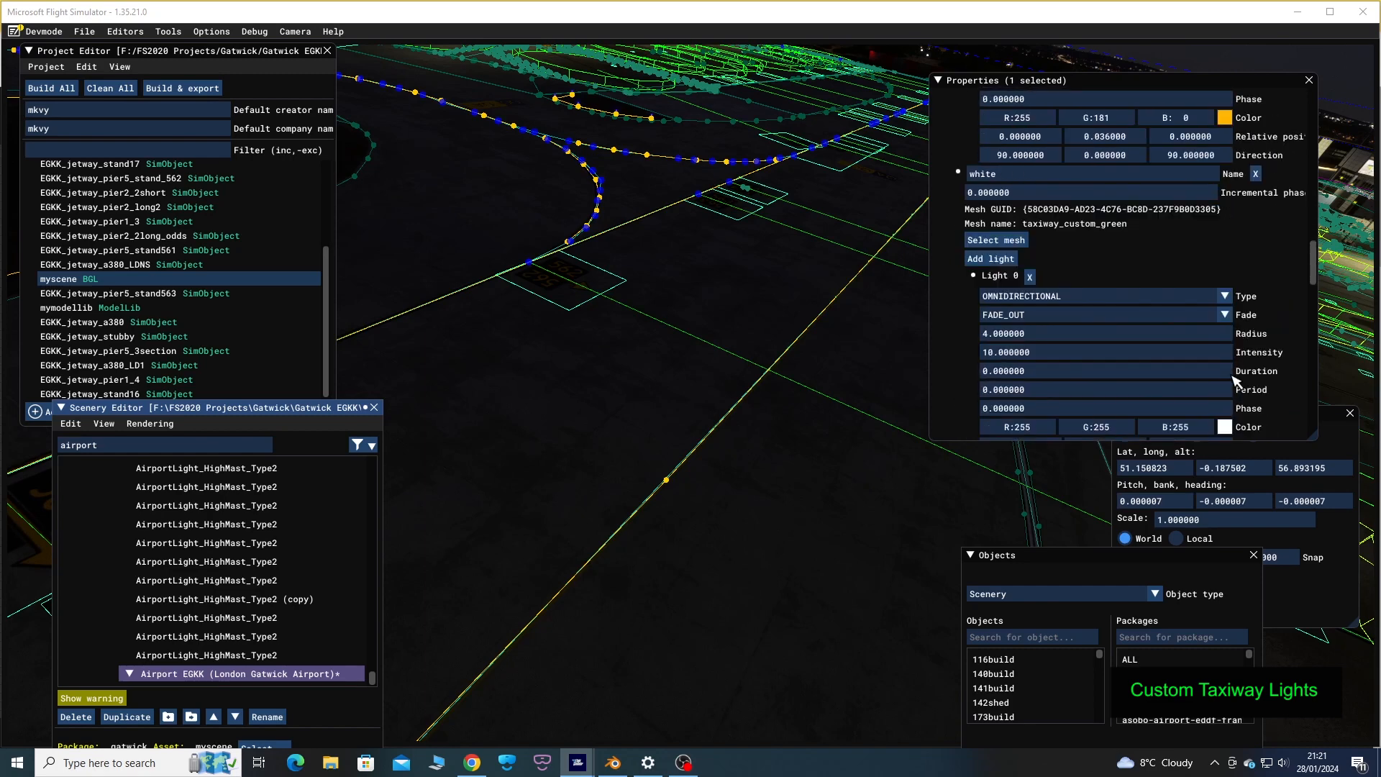
scroll(1237, 382, down, 12)
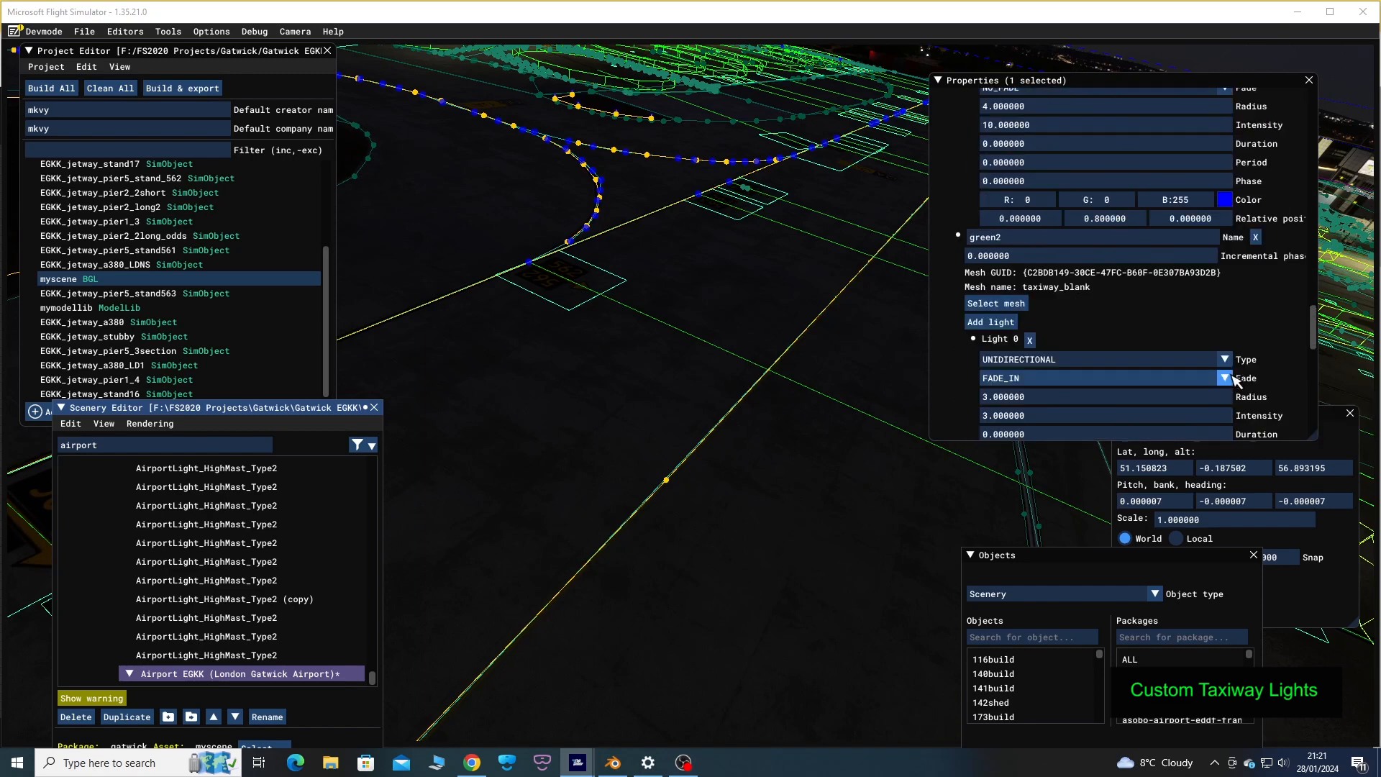
scroll(1241, 363, up, 2)
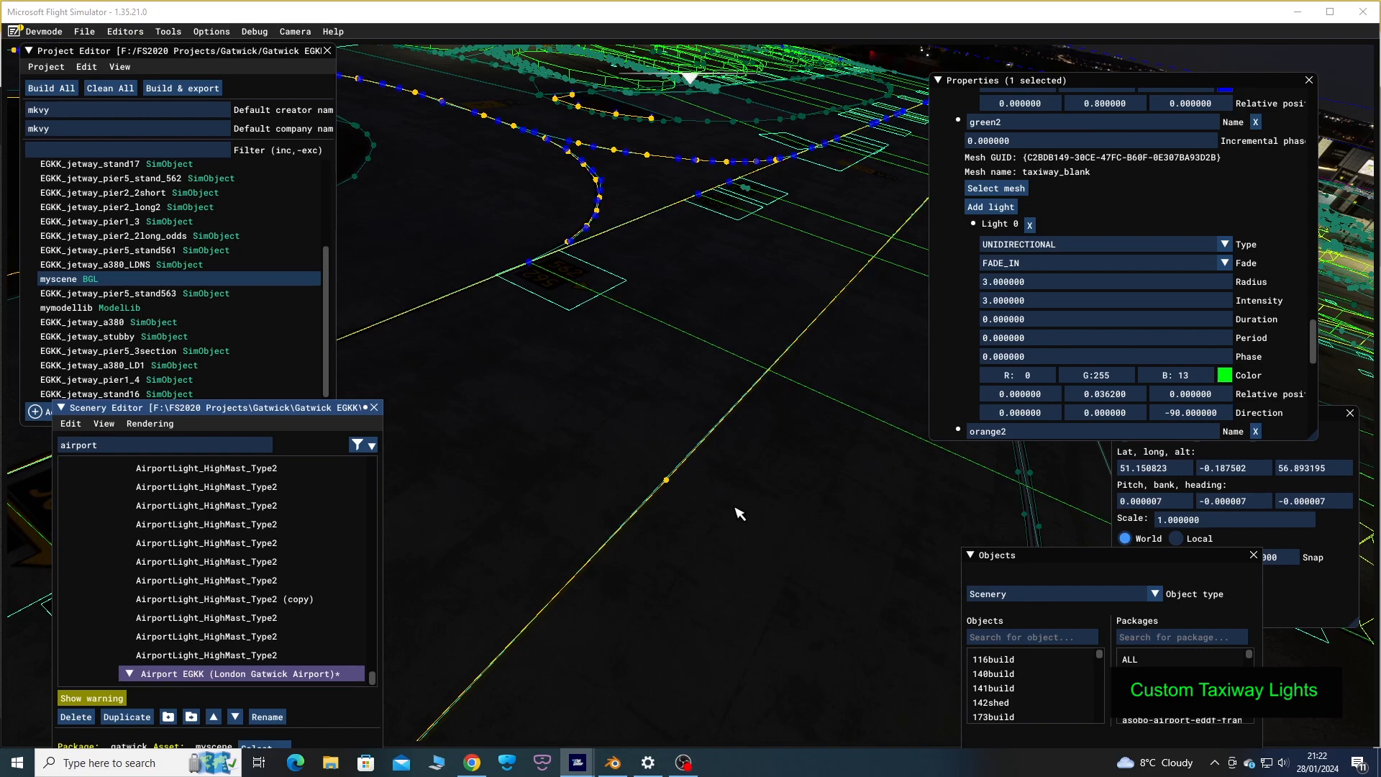
Select the green2 light row copy on the yellow taxi line and check its type and spacing
click(708, 437)
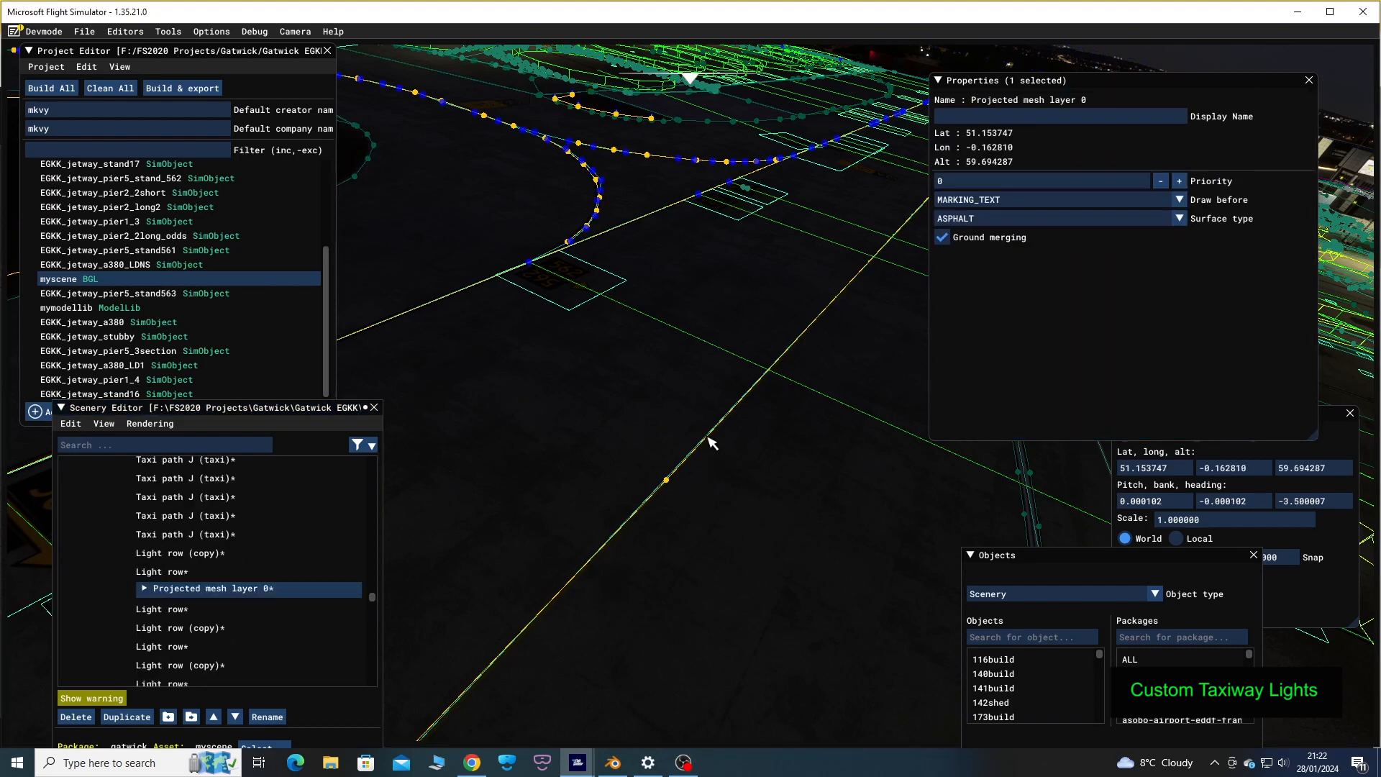
click(708, 437)
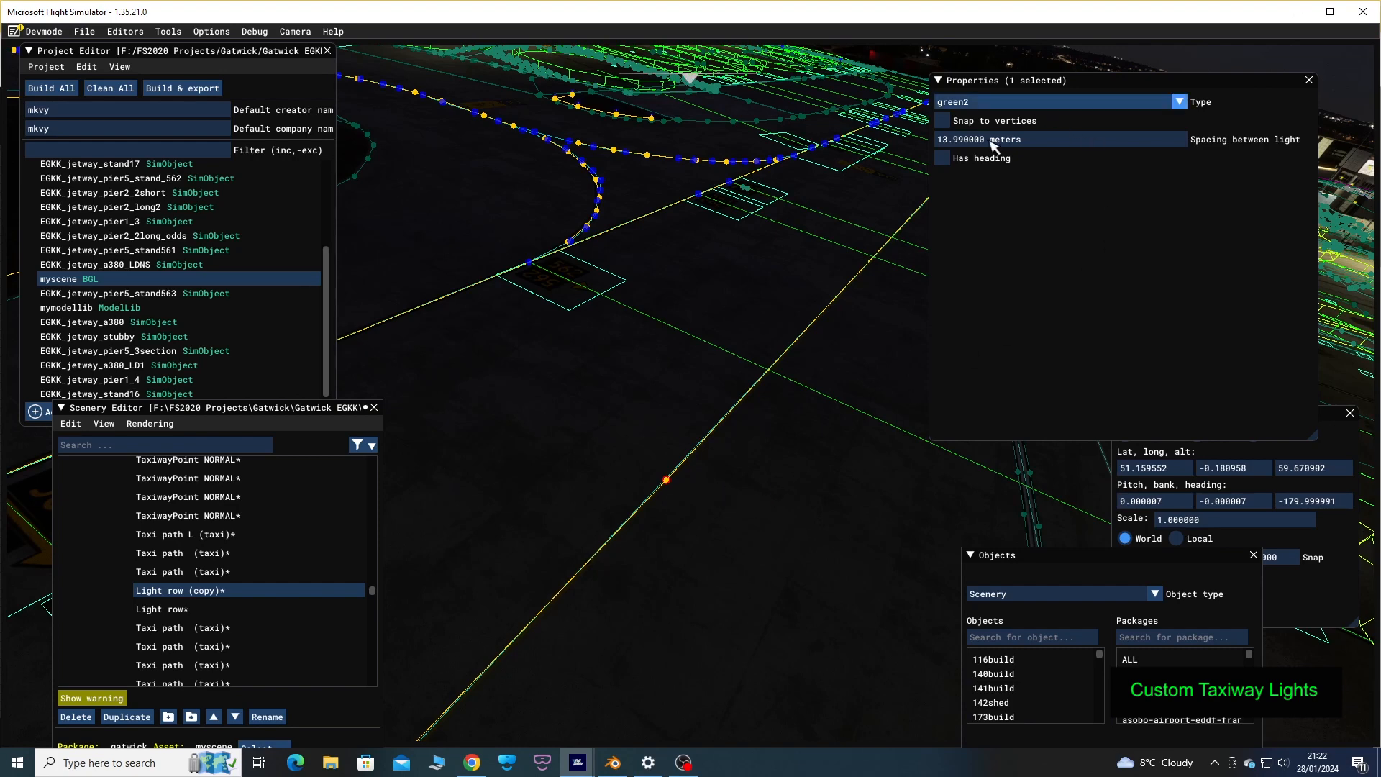
click(713, 529)
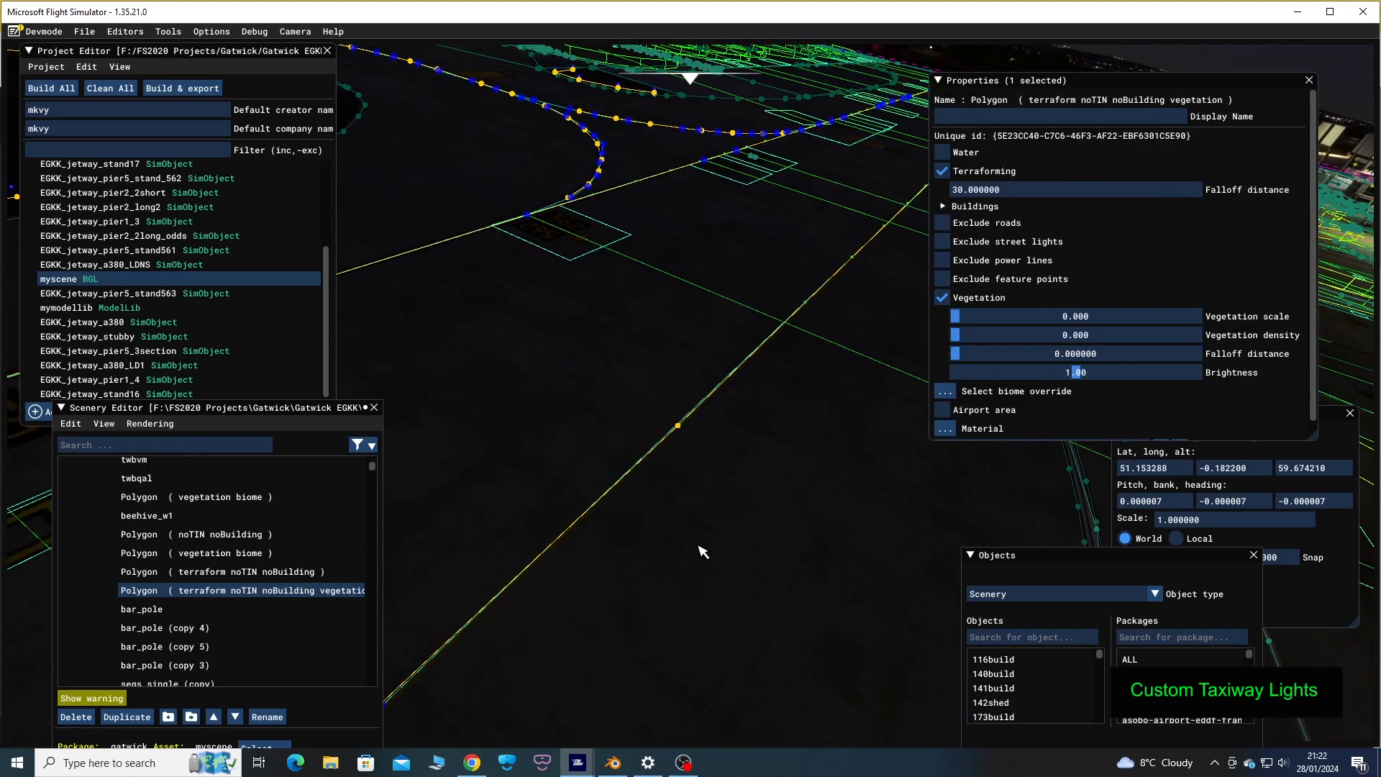
Examine the green lights close up along the straight yellow taxi line from different viewing directions
key(w)
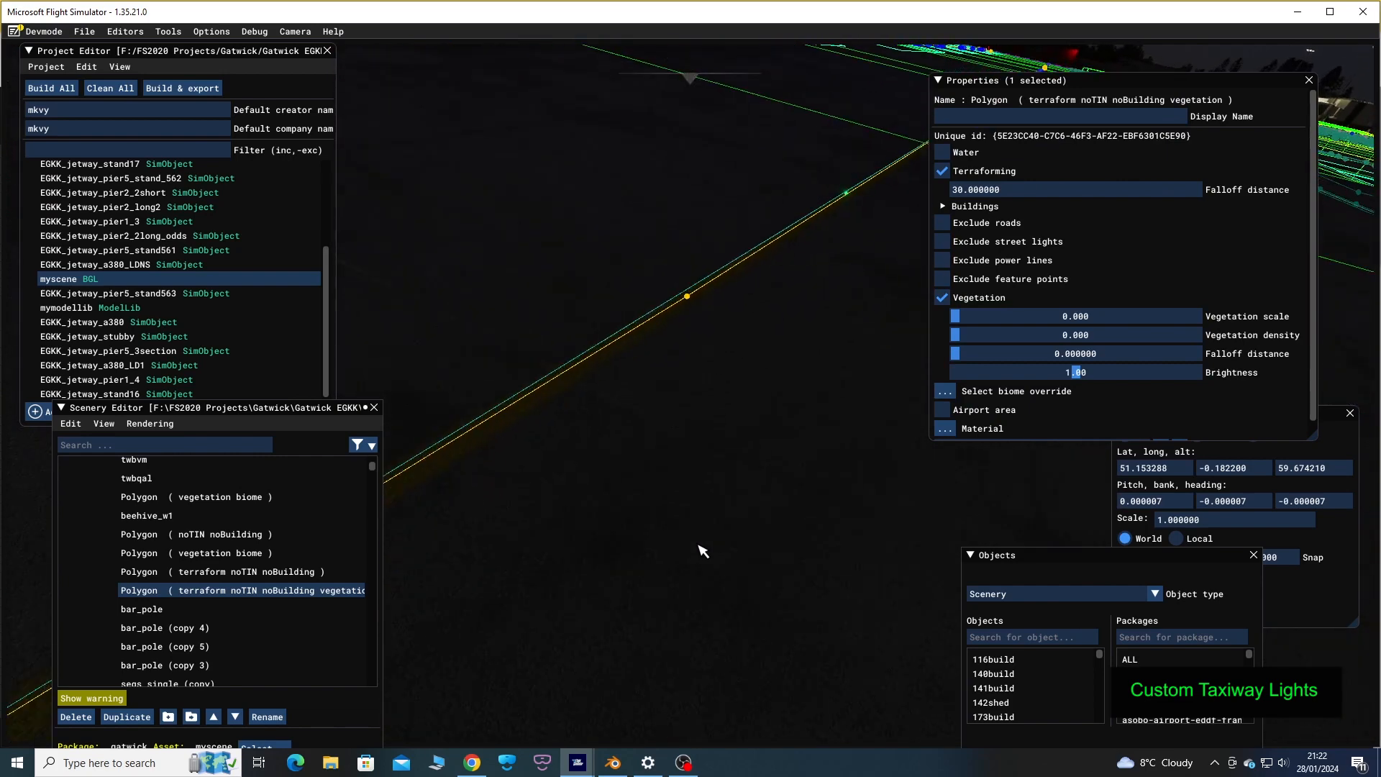
key(w)
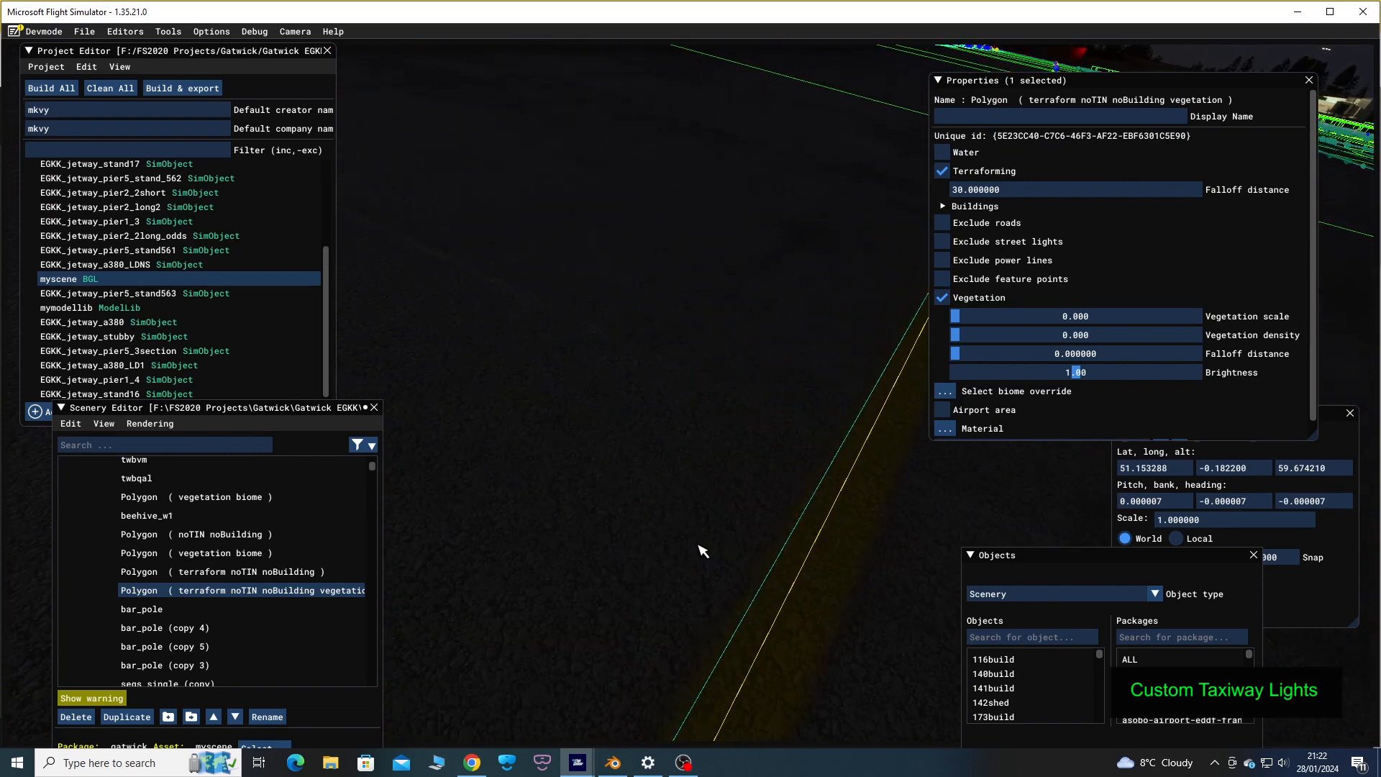
key(d)
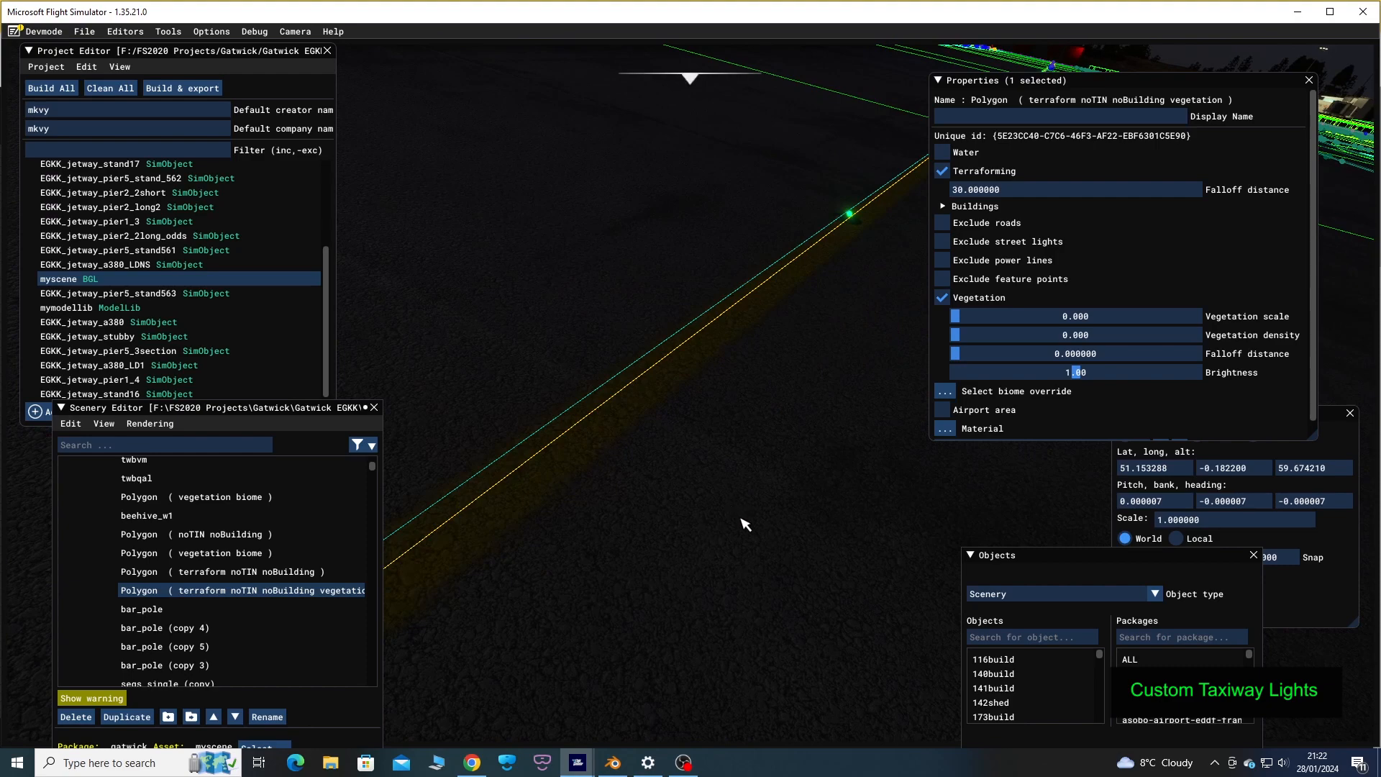
right_drag(698, 527, 890, 501)
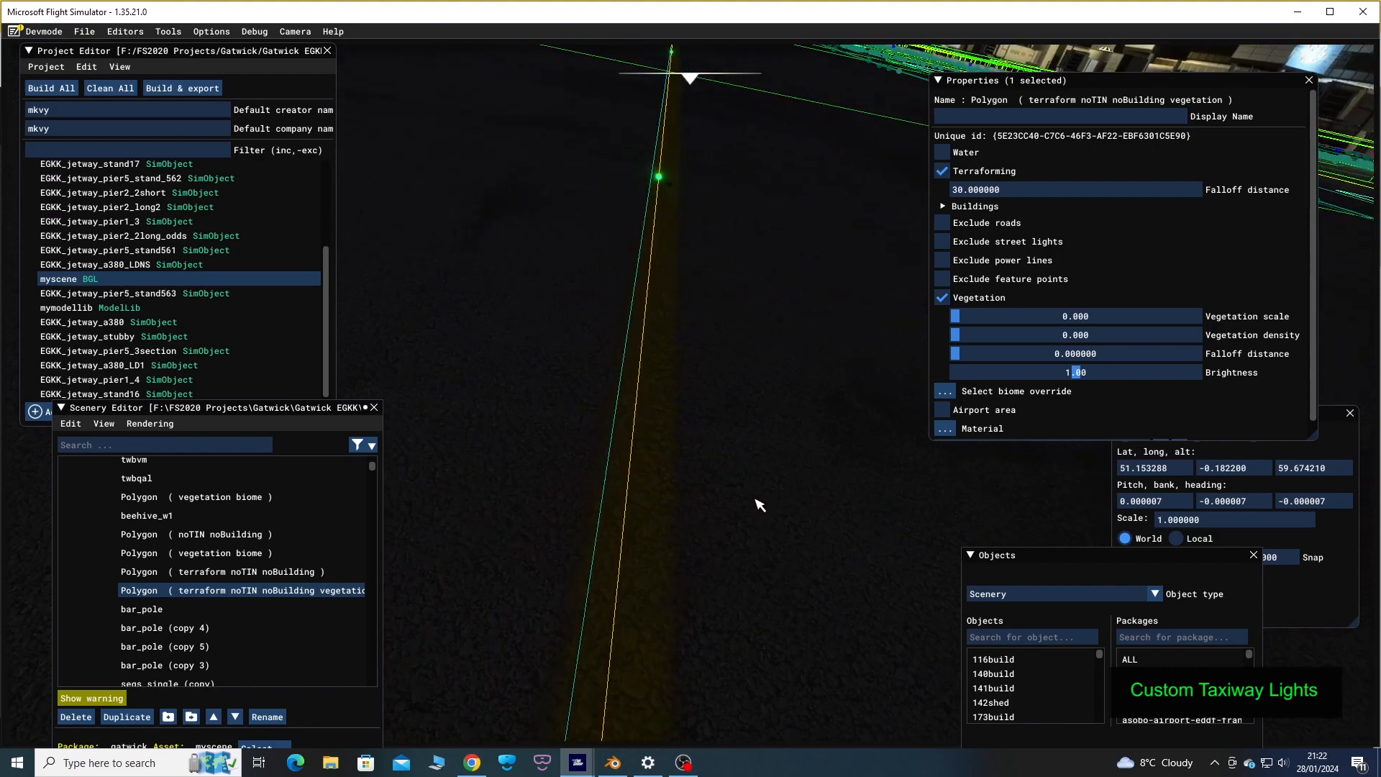
right_drag(757, 503, 878, 496)
key(s)
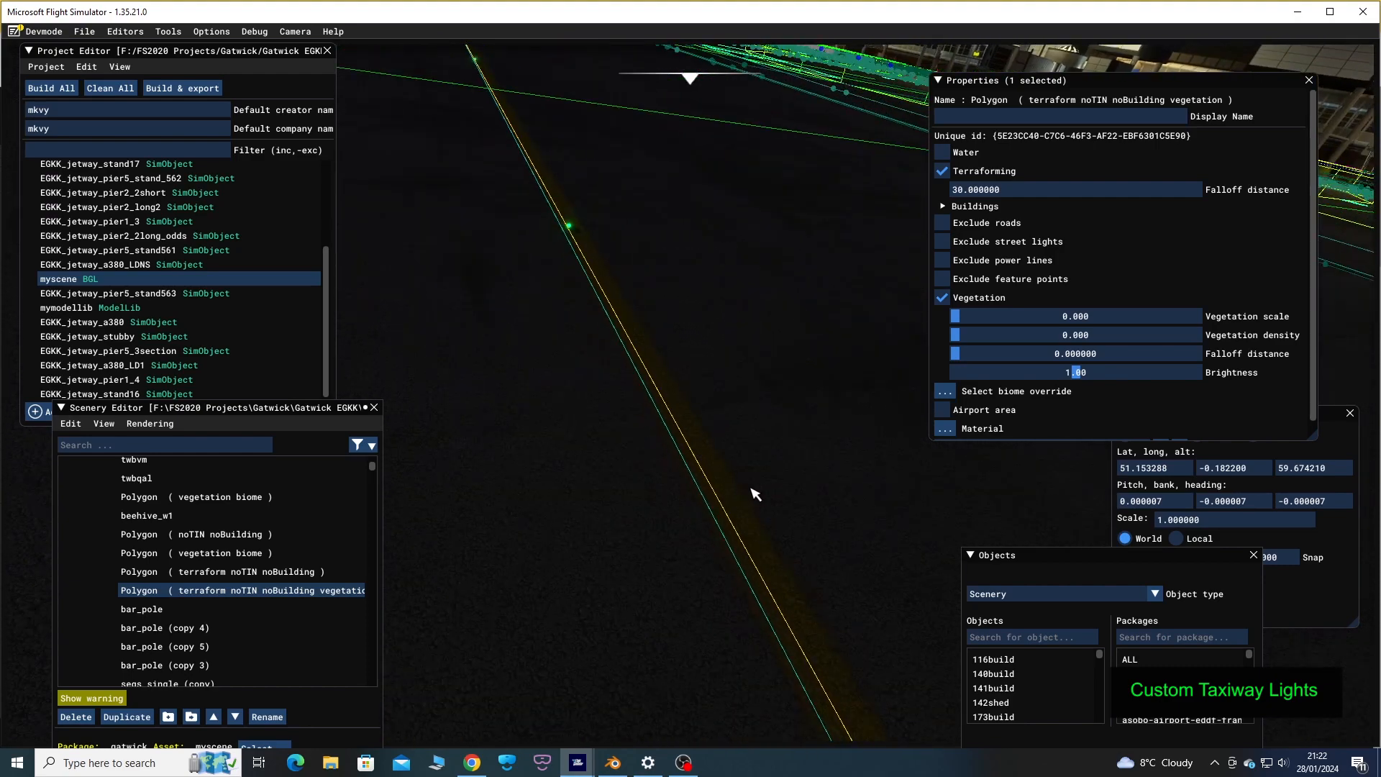
key(s)
key(a)
key(w)
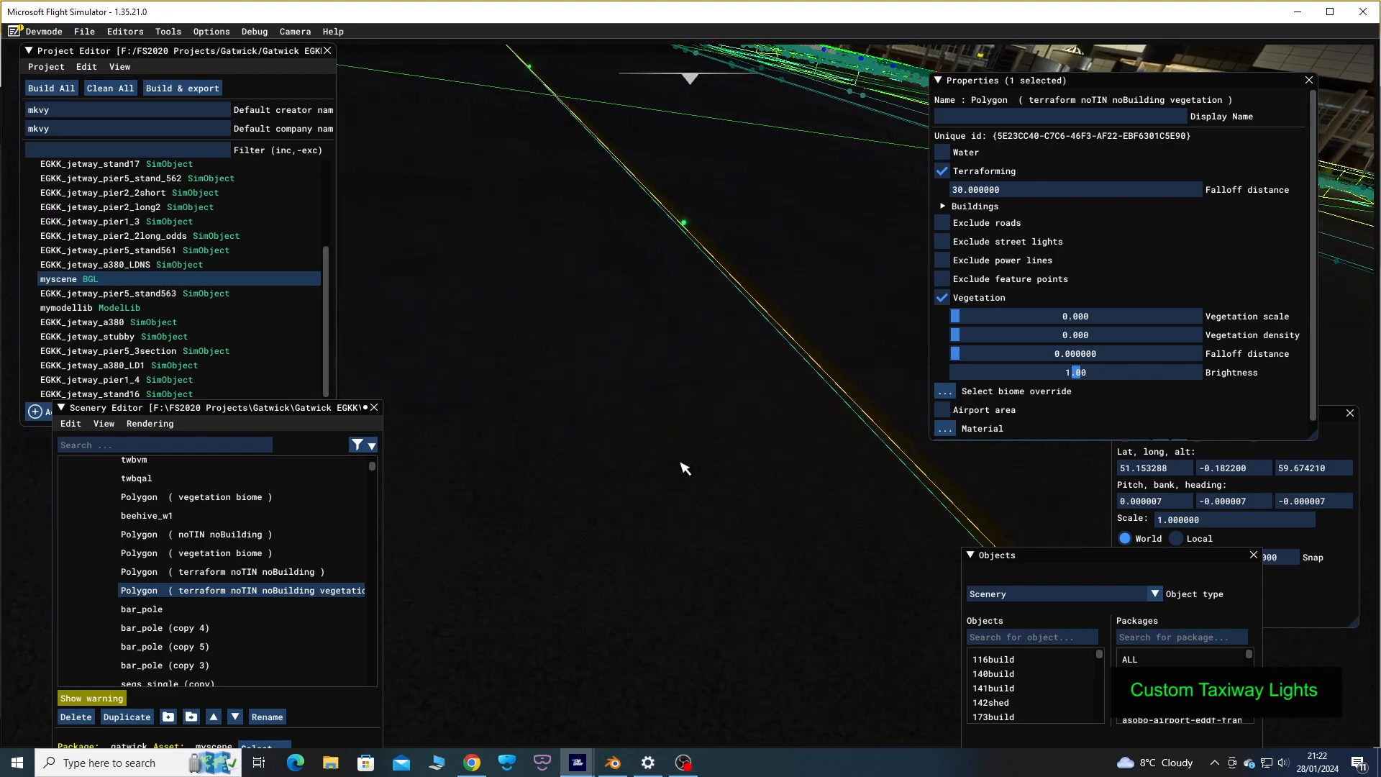
right_drag(579, 469, 543, 541)
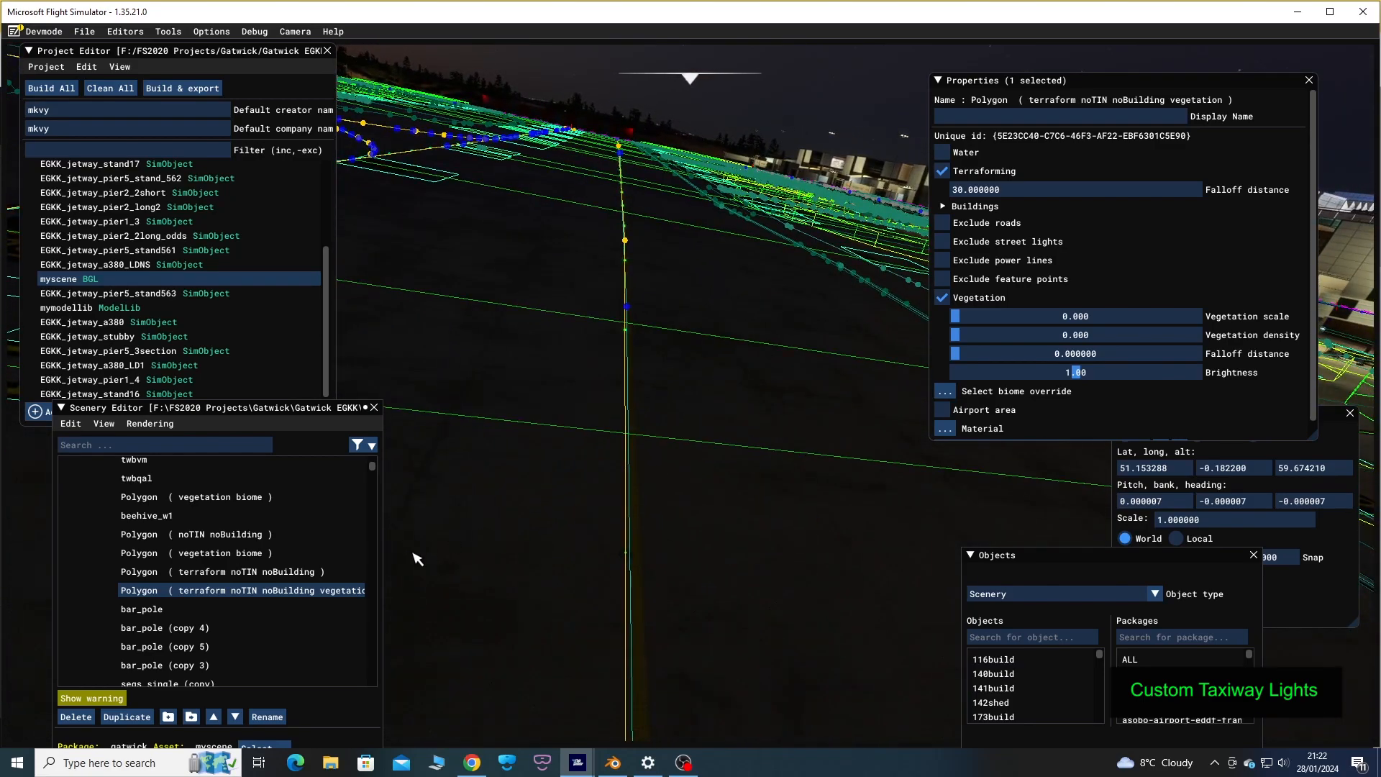
Follow the straight taxi line and inspect its green lights as far as the junction with the curved taxiway
key(s)
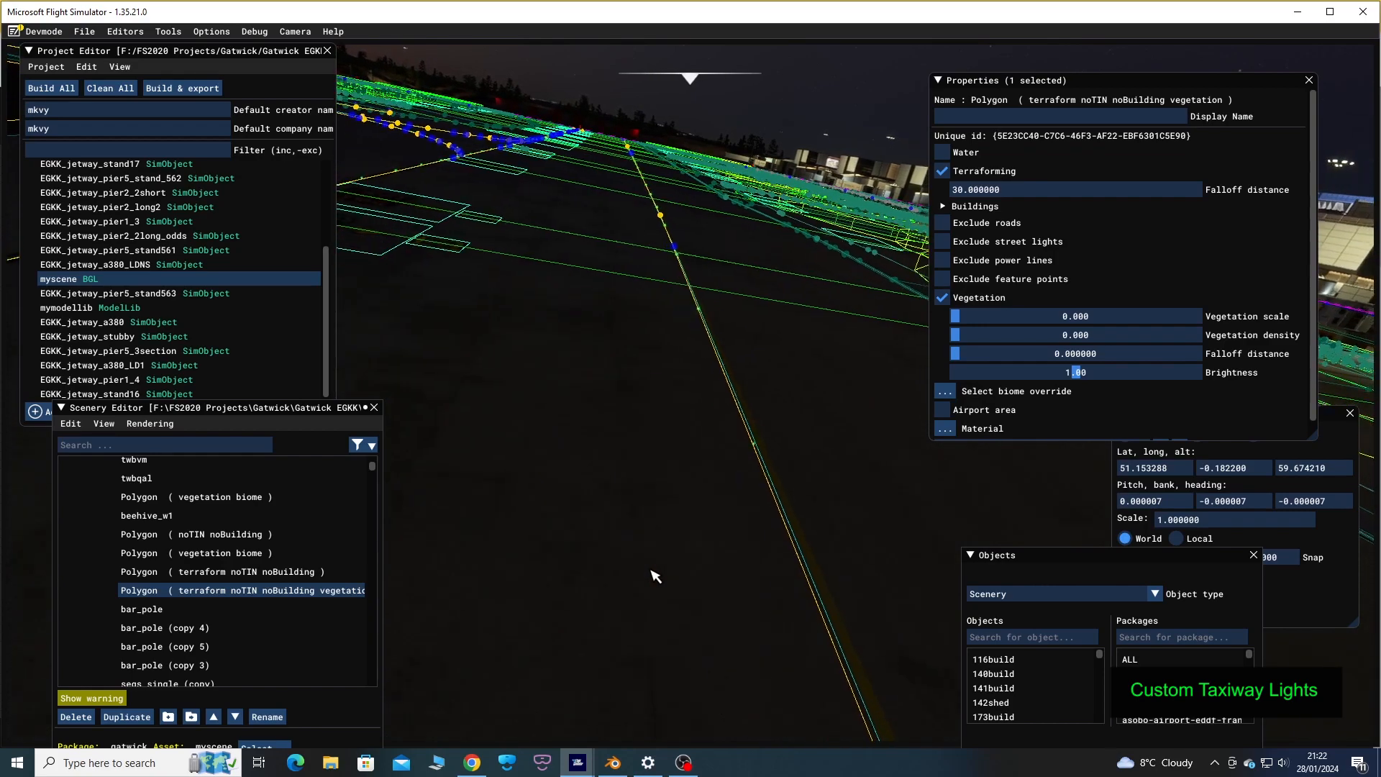
key(d)
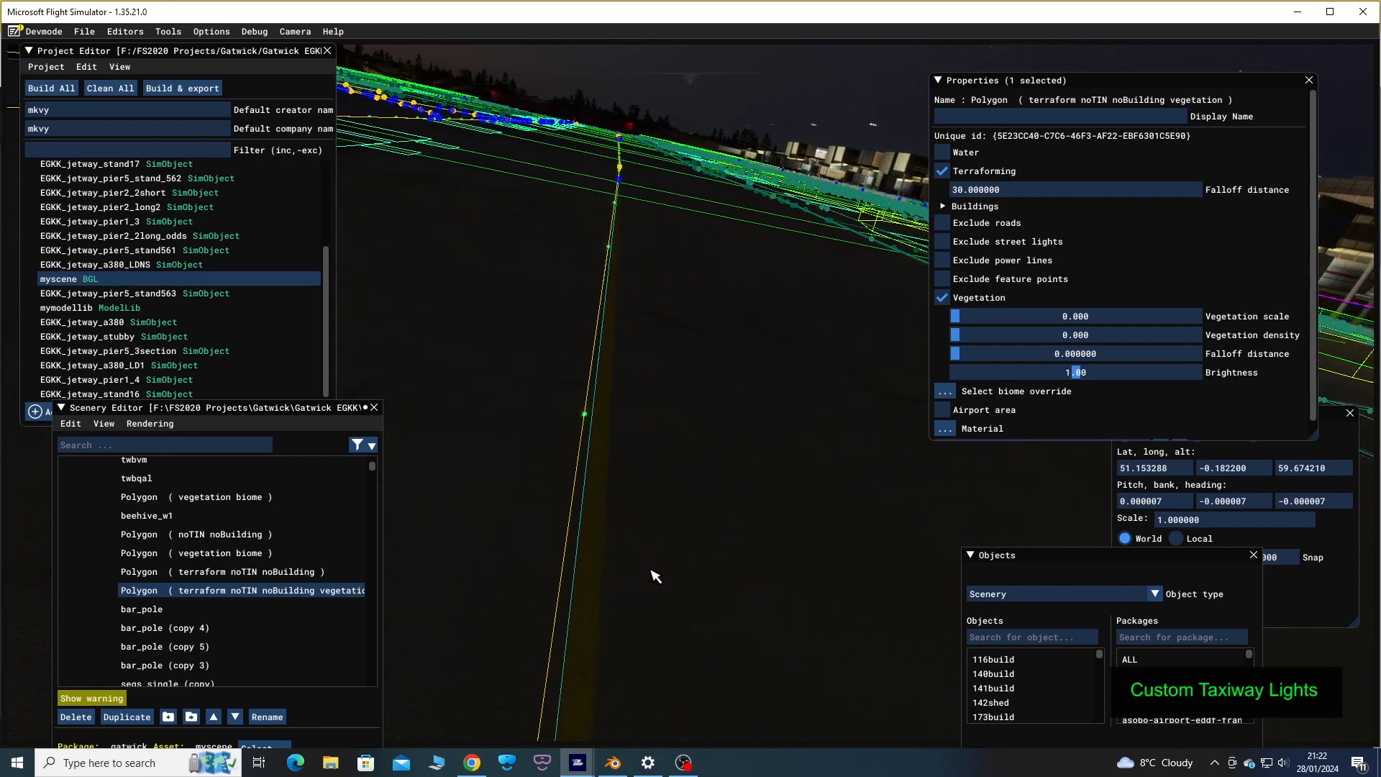
mouse_move(683, 553)
right_down()
mouse_move(693, 478)
mouse_move(705, 483)
mouse_move(691, 562)
right_up()
key(s)
key(d)
key(s)
key(d)
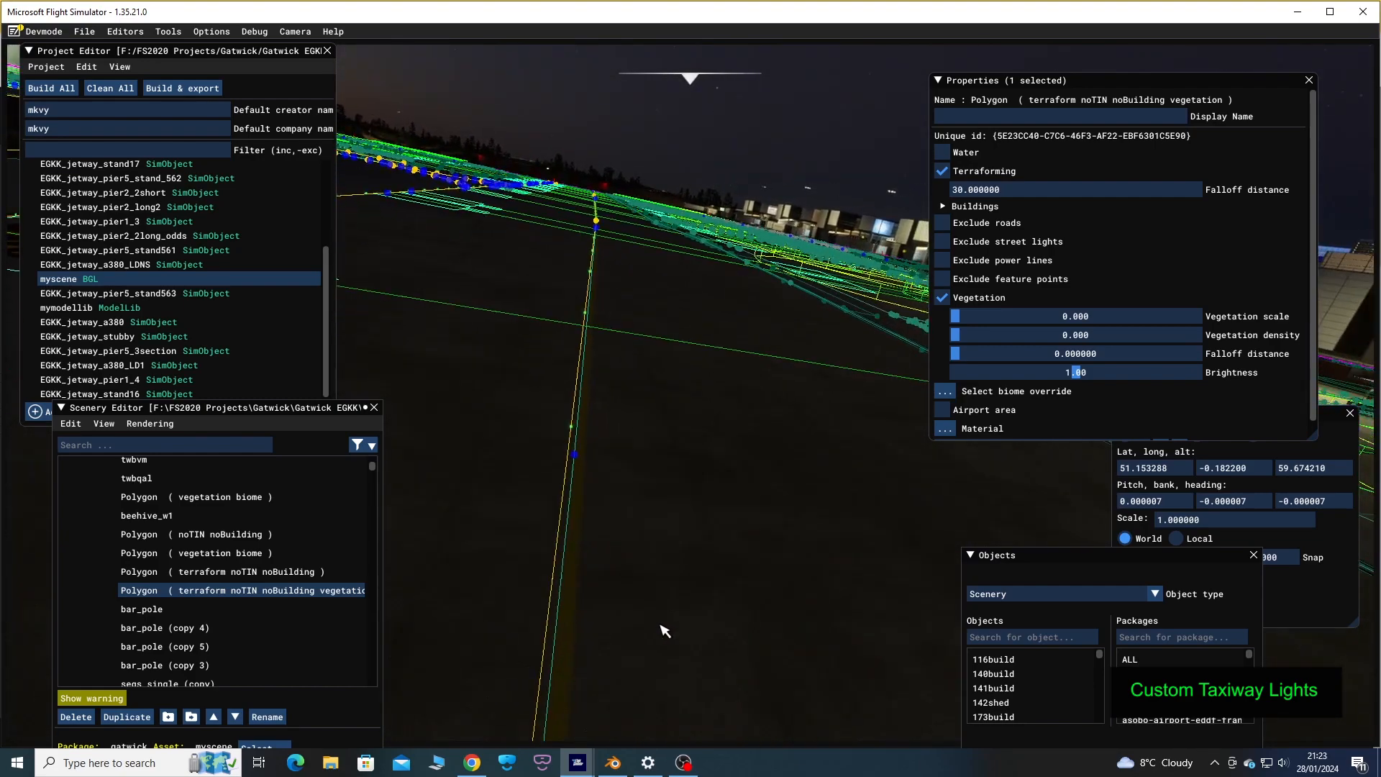
key(s)
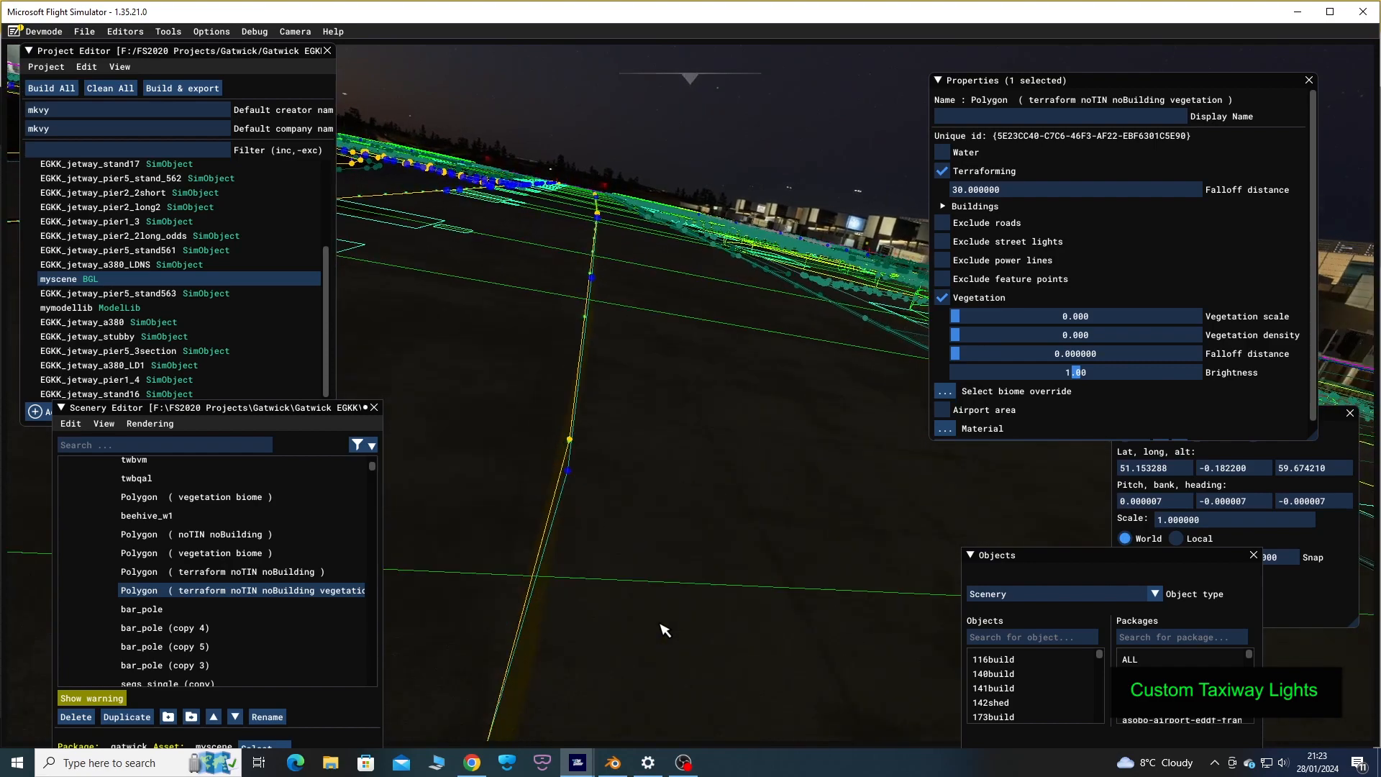
key(a)
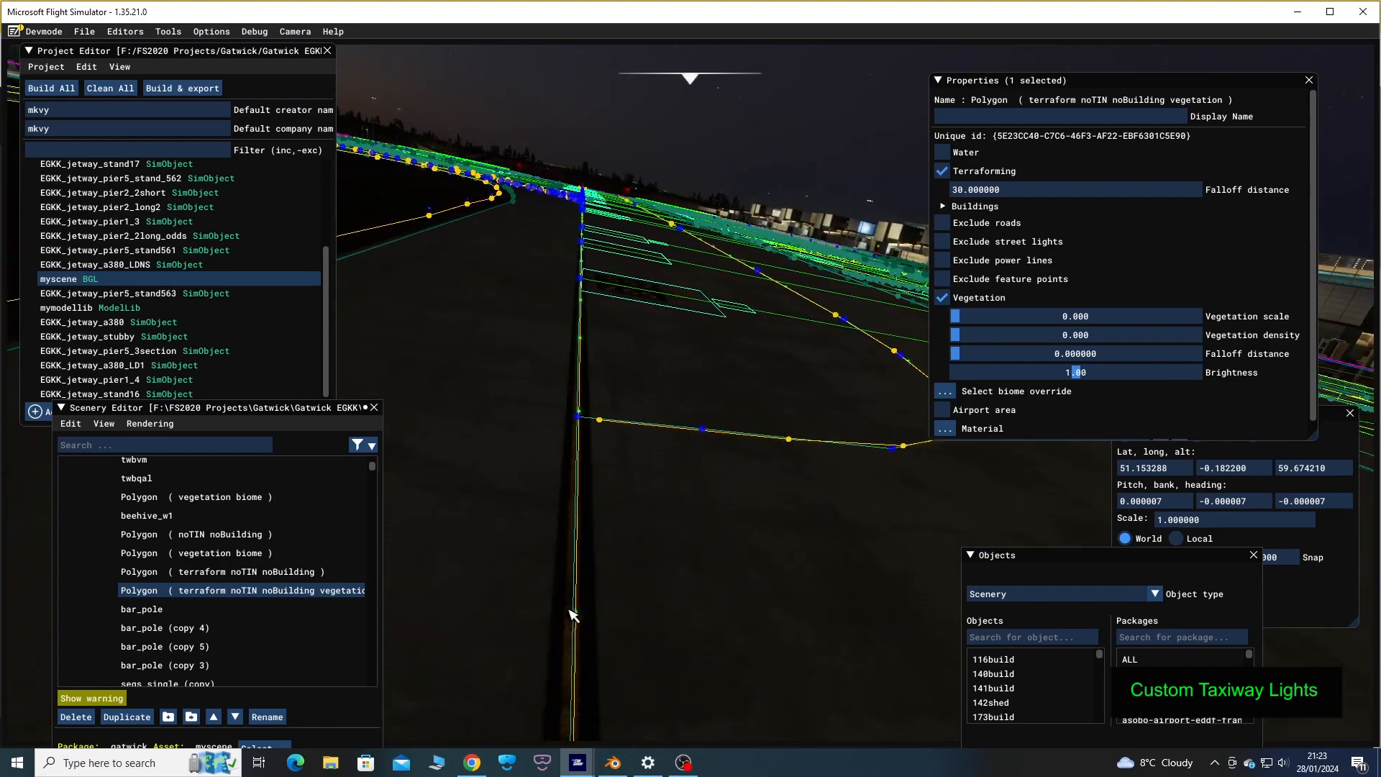
Examine the light row's points and lights around the curved taxiway from both sides of the bend
key(a)
right_drag(569, 609, 815, 593)
key(w)
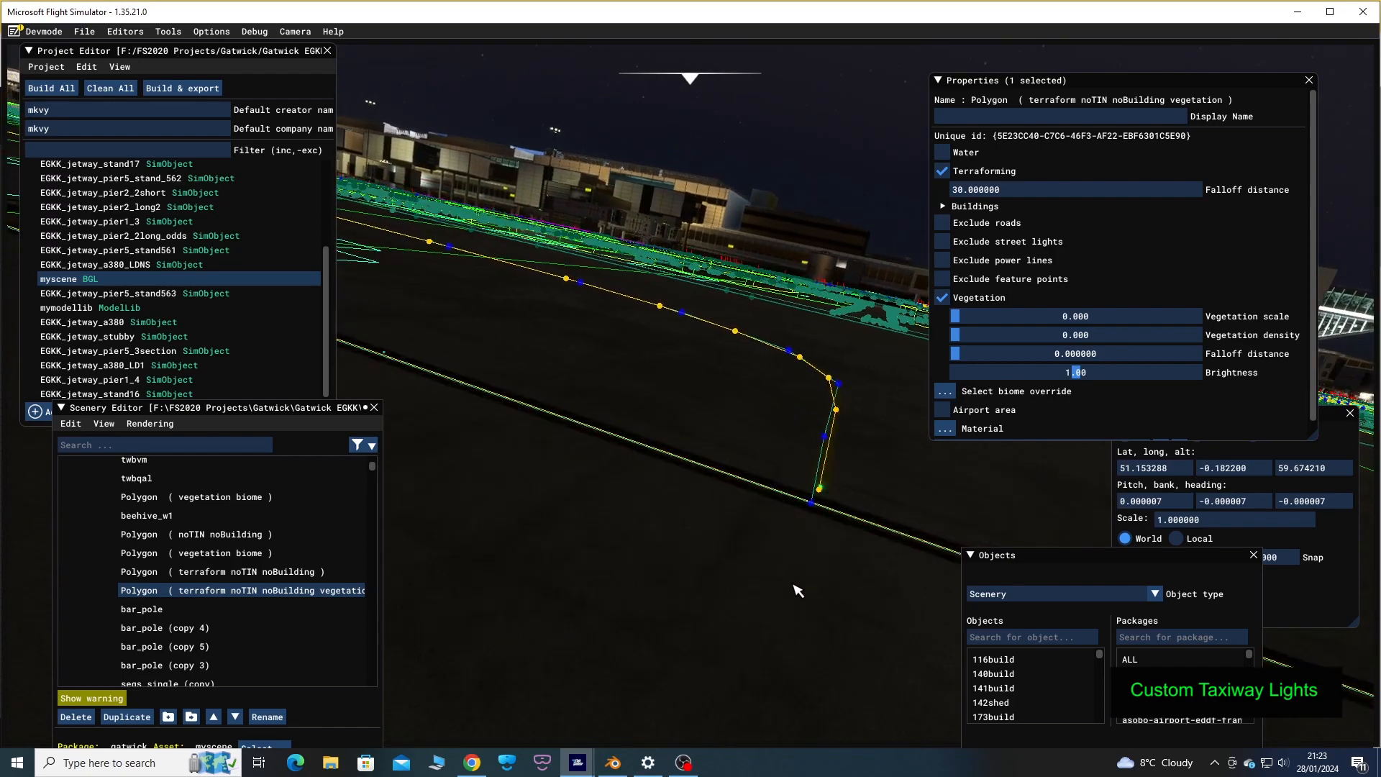
key(w)
key(d)
key(w)
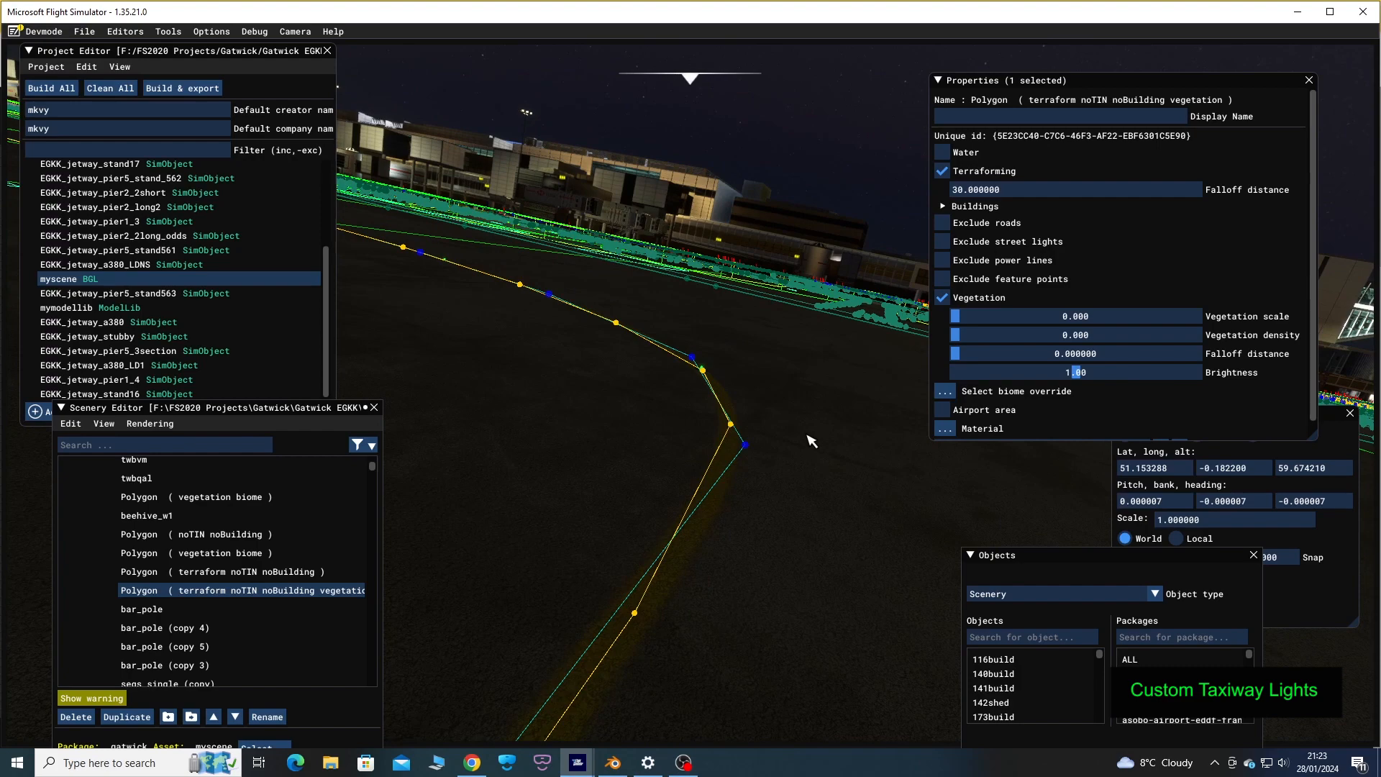
right_drag(811, 441, 506, 484)
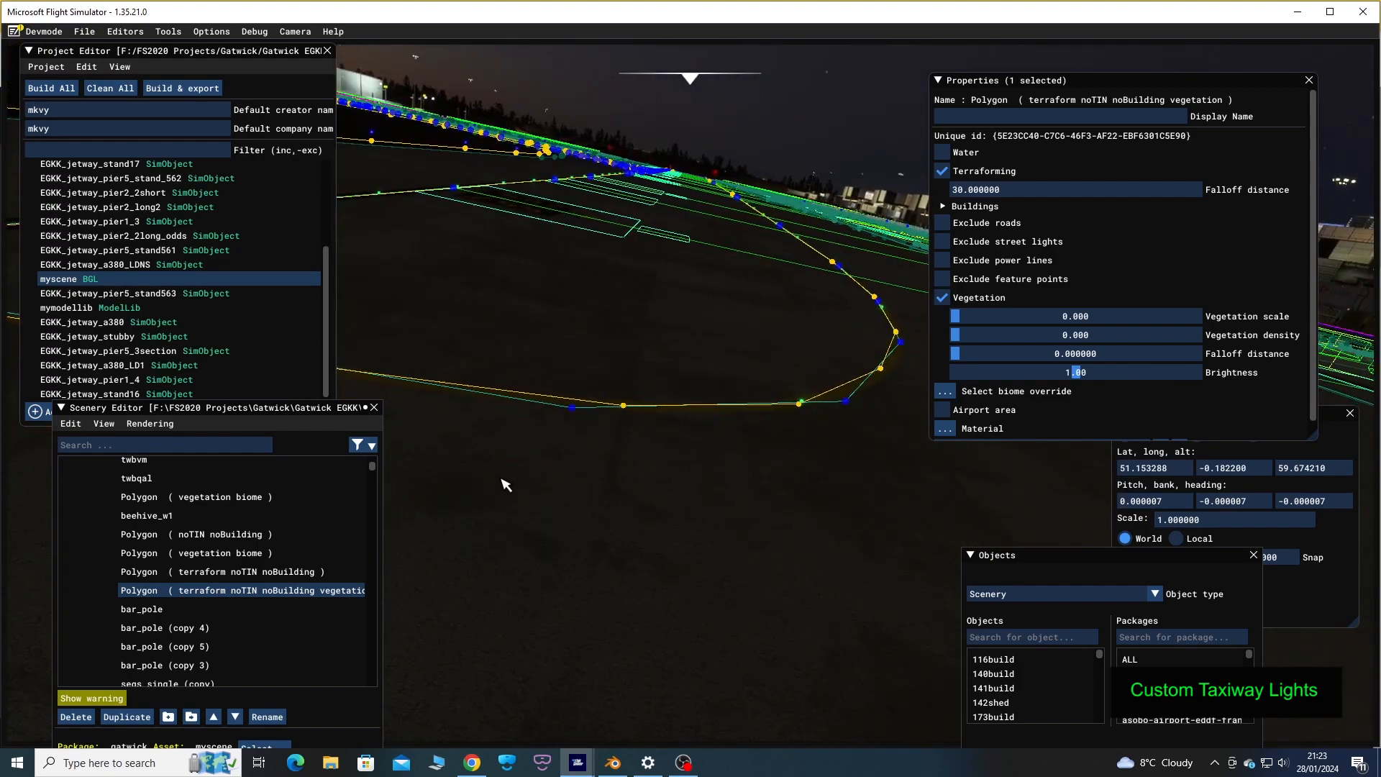
right_drag(732, 485, 833, 499)
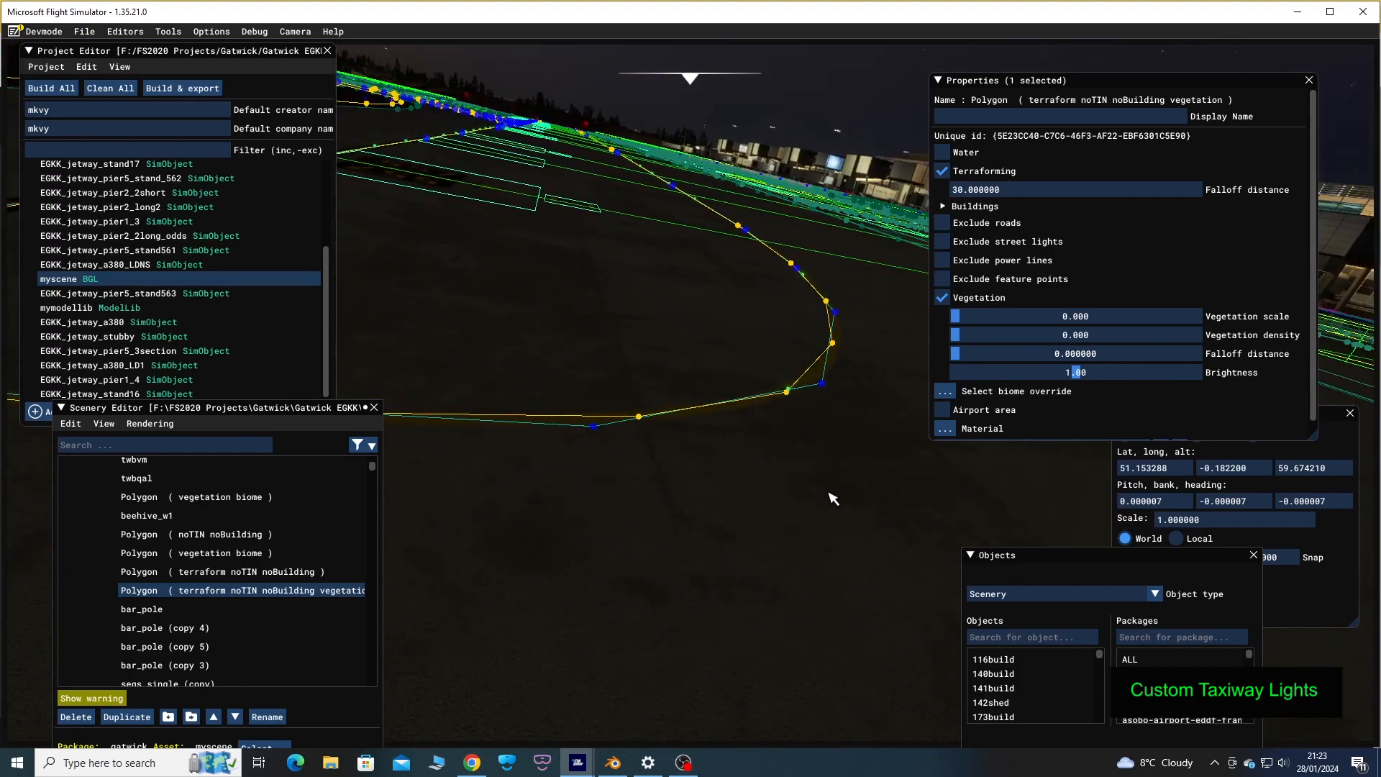